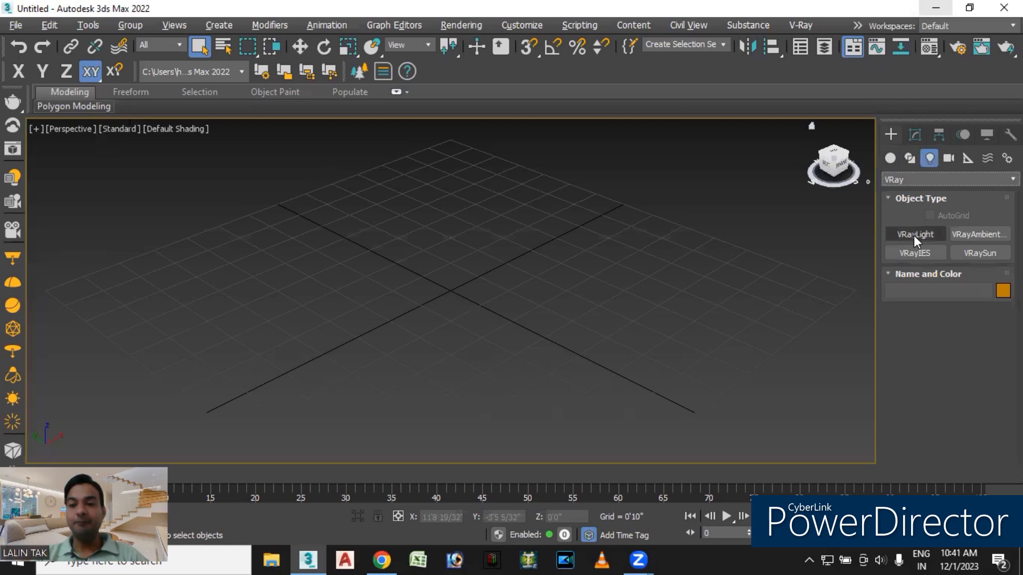
Create a large rectangular ground plane about 41'7" long in the Perspective view with the grid hidden.
mouse_move(592, 332)
middle_mouse_down("alt")
mouse_move(555, 343)
mouse_move(581, 339)
middle_mouse_up("alt")
scroll(595, 259, "down", 4)
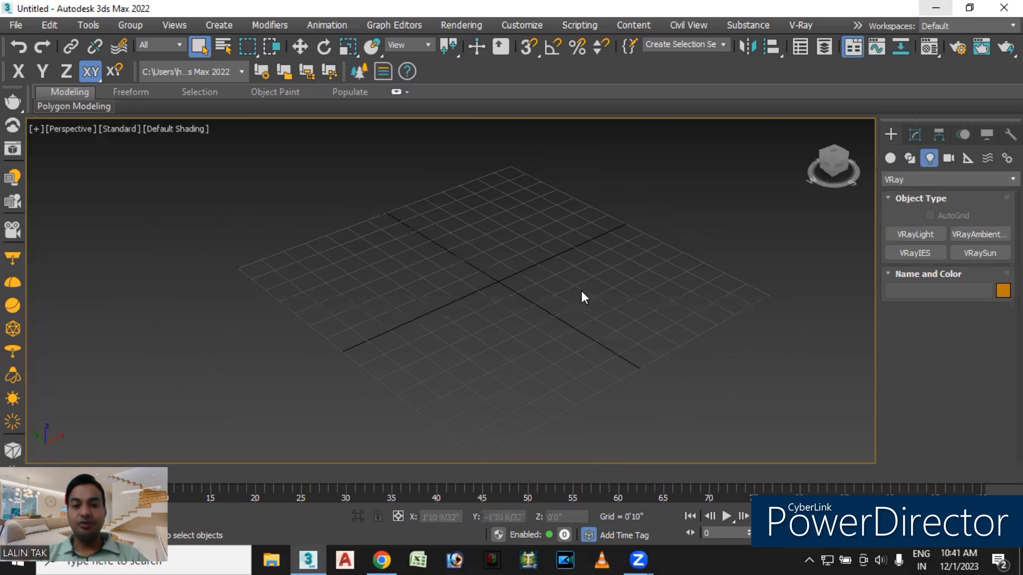
left_click(890, 160)
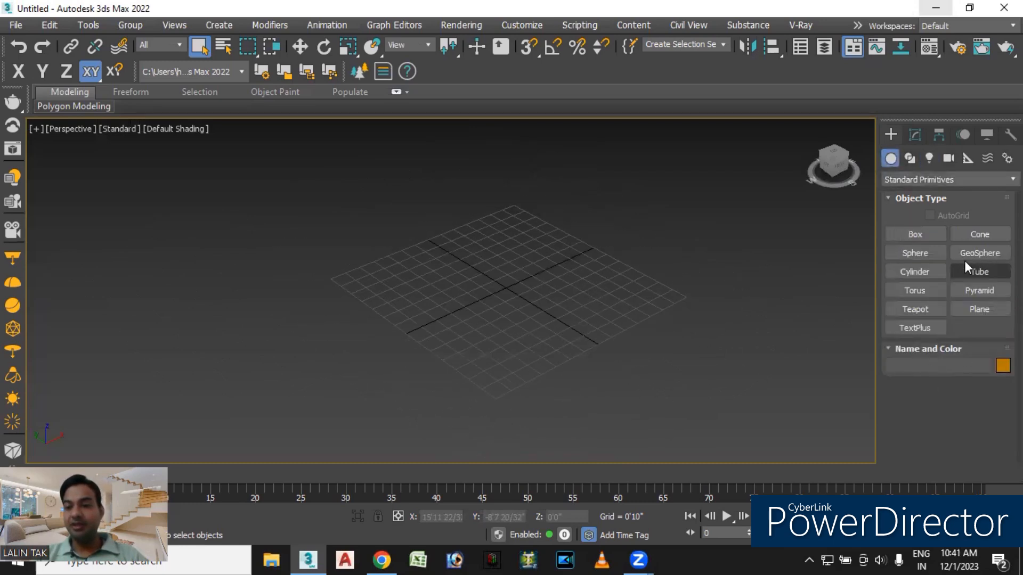
left_click(980, 309)
key("g")
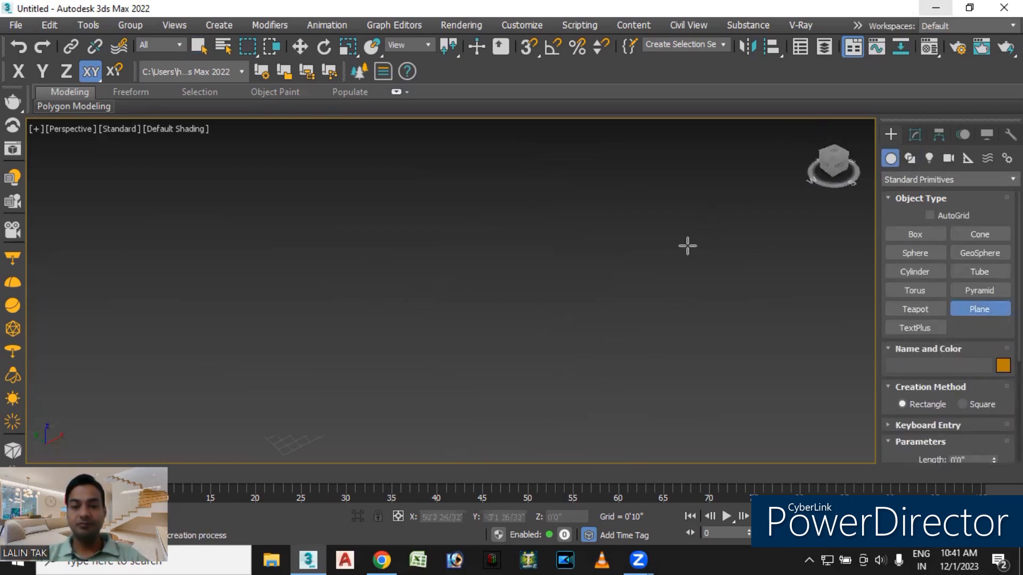
left_click_drag(136, 292, 783, 320)
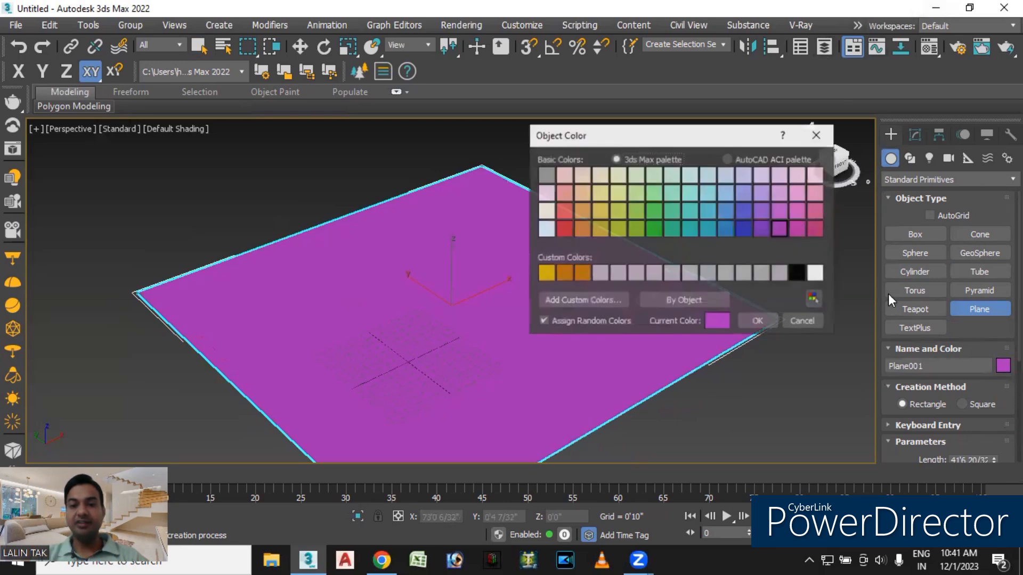
Change the ground plane's object color to white and finish plane creation.
left_click(815, 273)
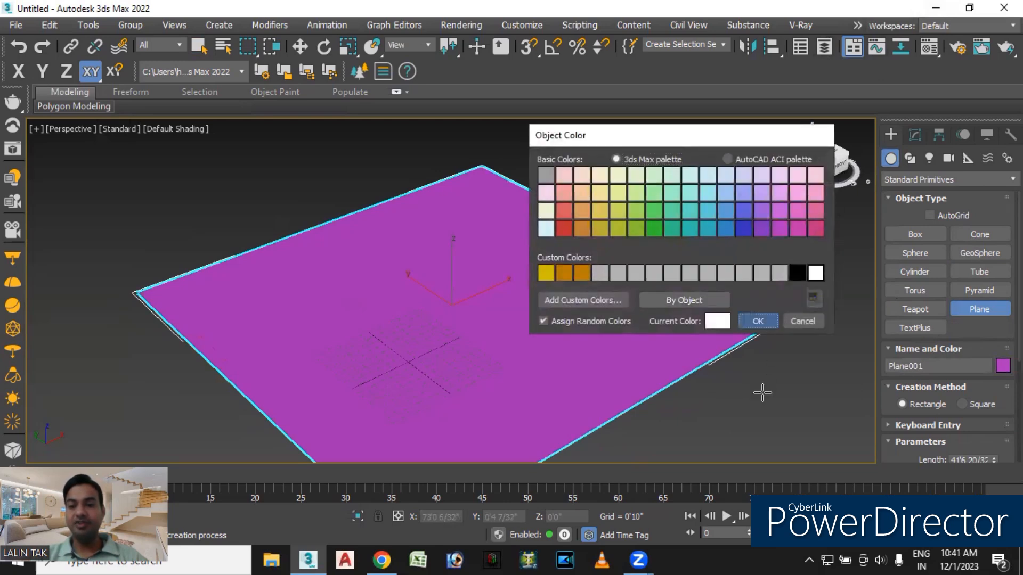
key("Return")
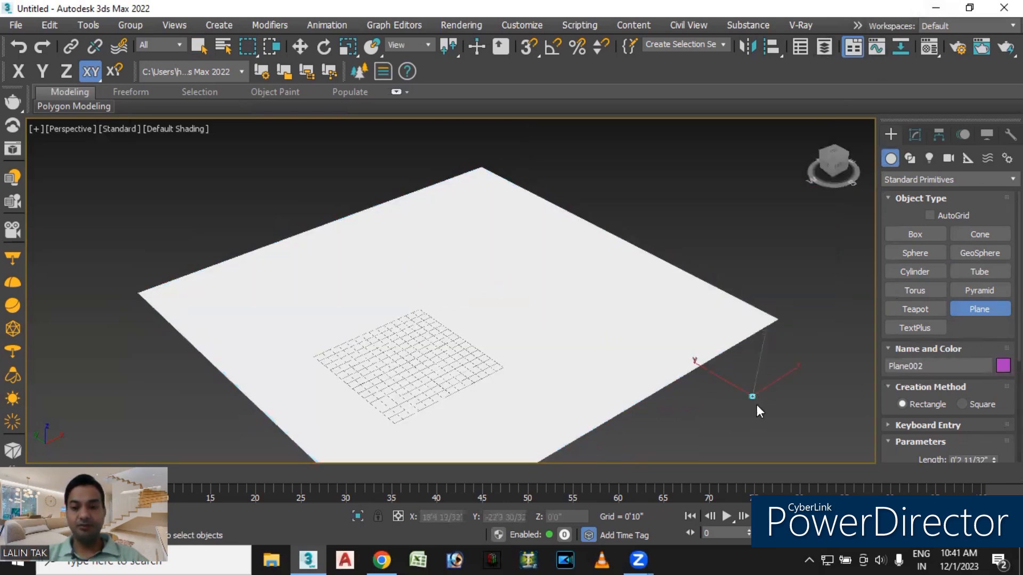
right_click(756, 404)
left_click(763, 403)
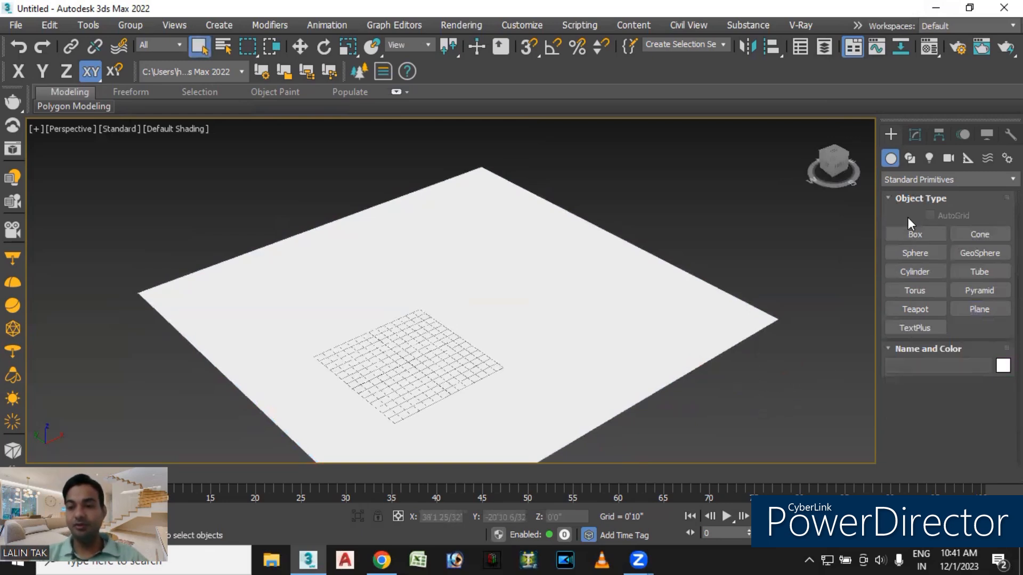
Create a sphere with a radius of about 2'9" on the plane and enable Base To Pivot.
left_click(916, 253)
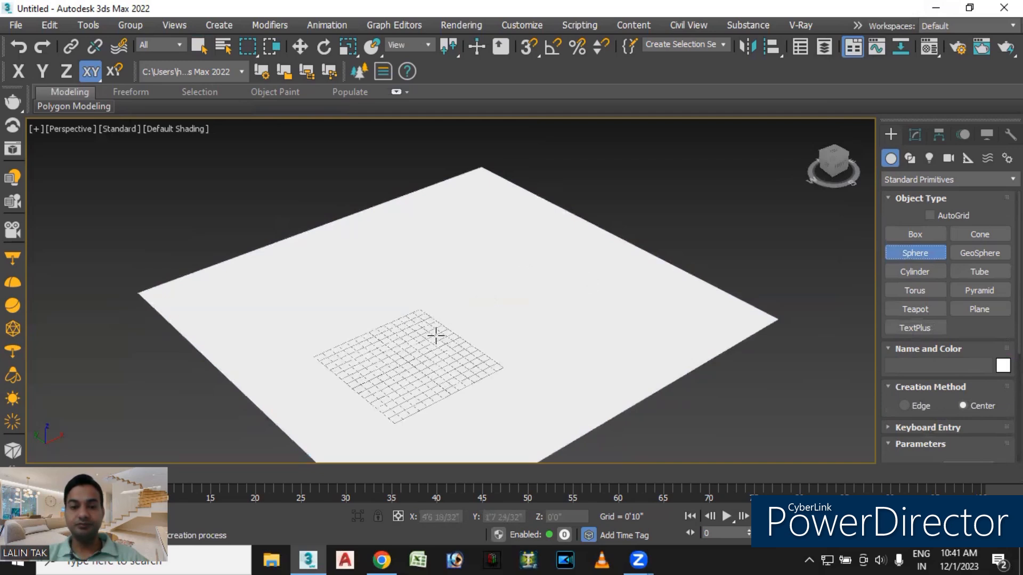
left_click_drag(449, 318, 464, 334)
scroll(948, 319, "down", 3)
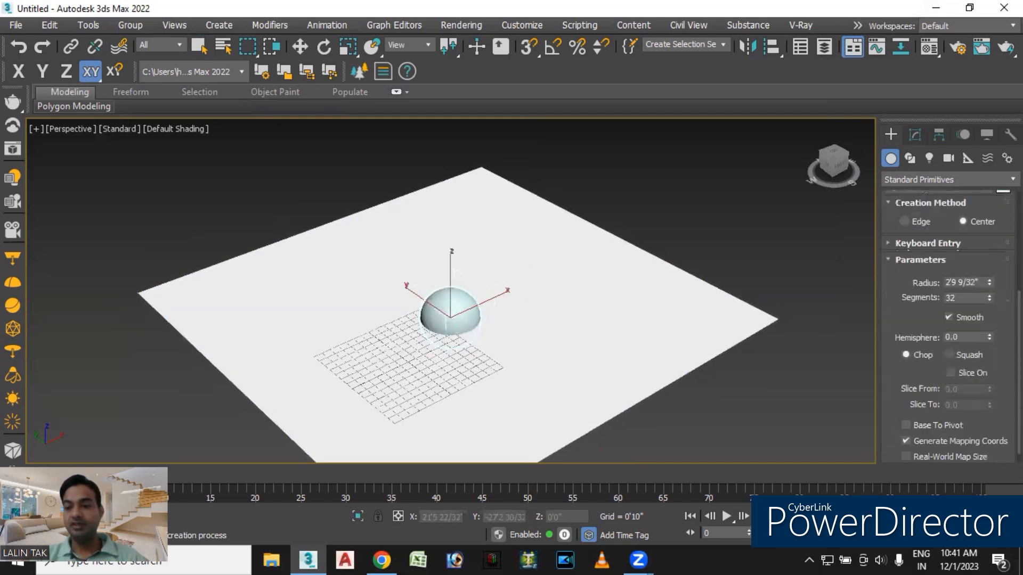
left_click(904, 414)
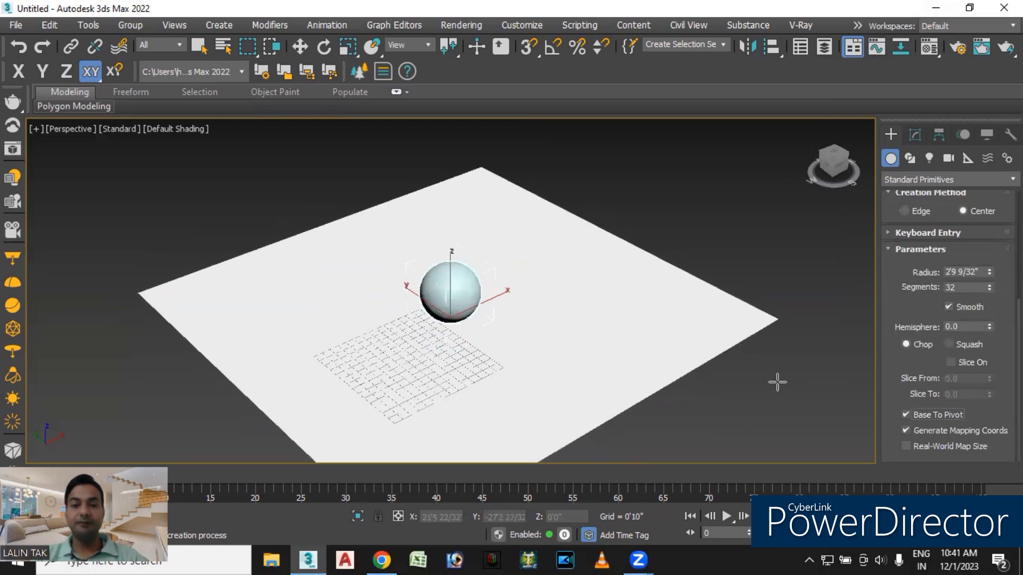
Move the sphere about 2'3" along the X axis on the ground plane and deselect it.
middle_click_drag(676, 401, 539, 372, "alt")
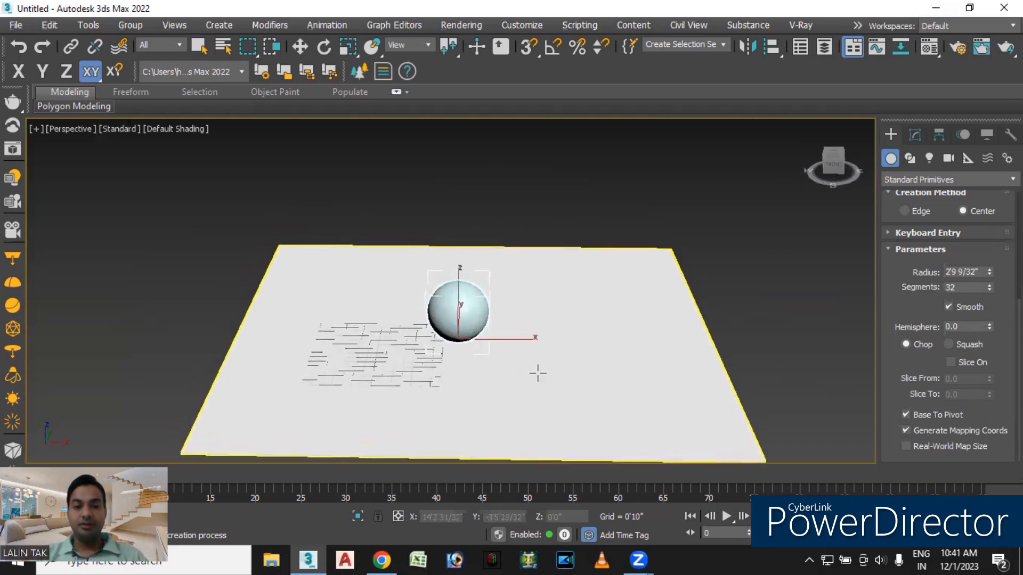
left_click(300, 47)
left_click_drag(508, 340, 533, 341)
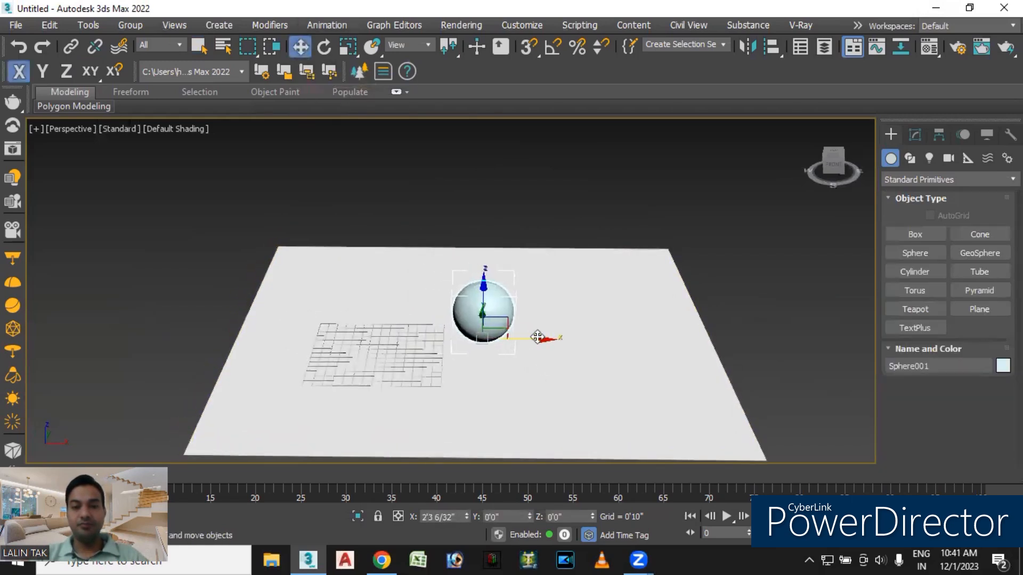
left_click(580, 323)
middle_click_drag(580, 323, 578, 325, "alt")
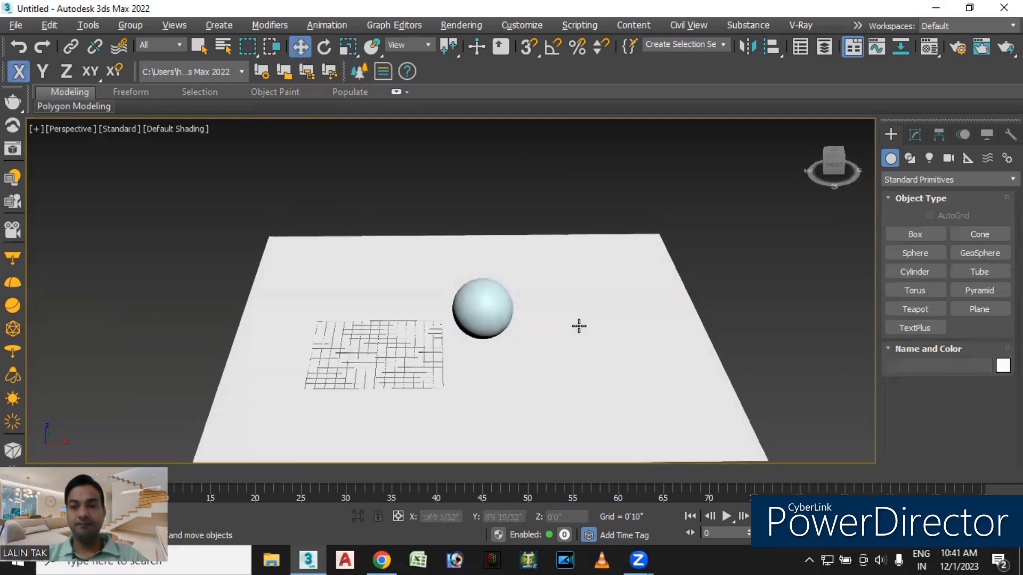
Change the first sample material, 01 - Default, from Physical Material to VRayMtl.
left_click(929, 48)
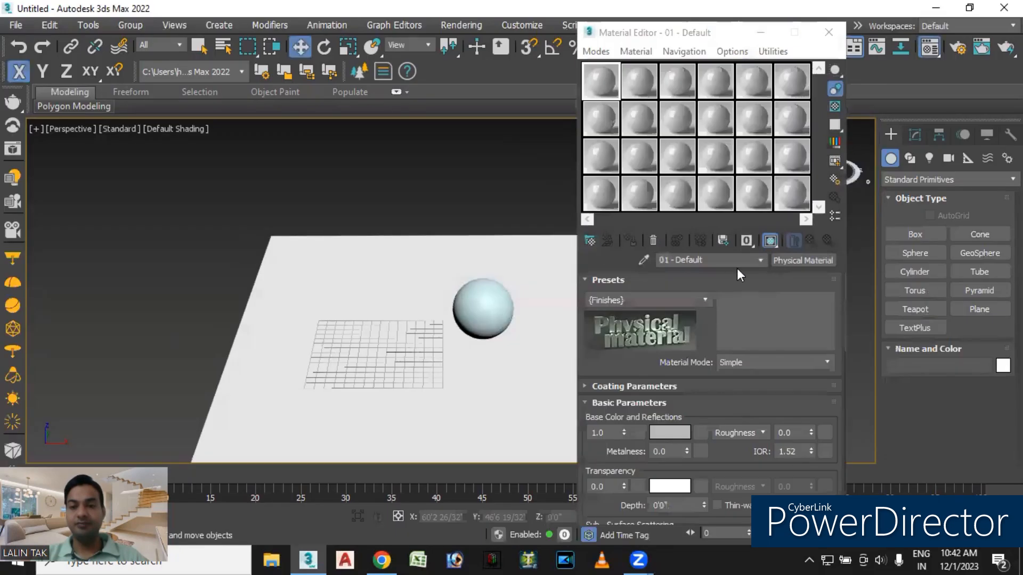
left_click(786, 259)
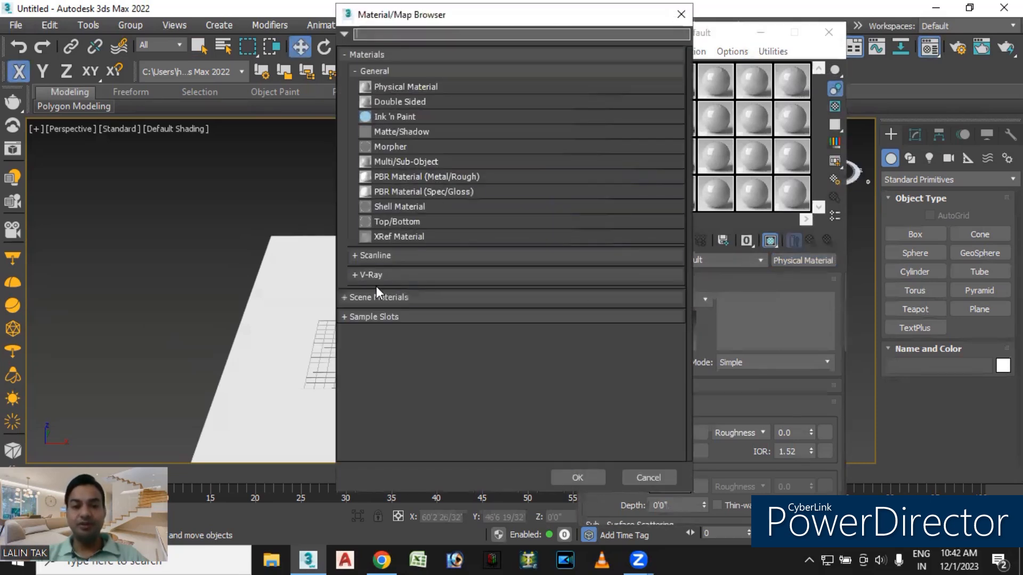
left_click(372, 276)
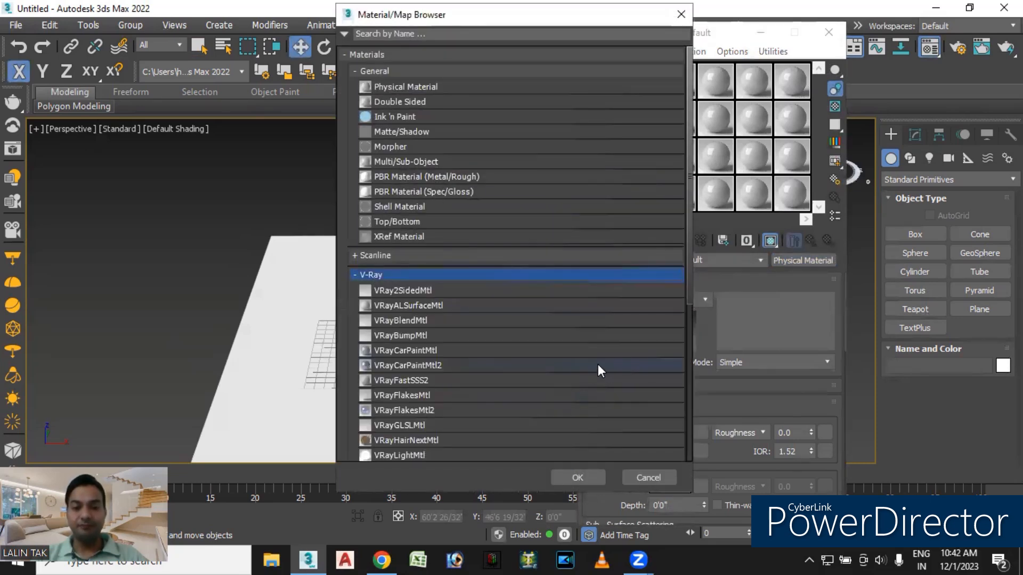
left_click_drag(690, 296, 693, 344)
left_click(385, 409)
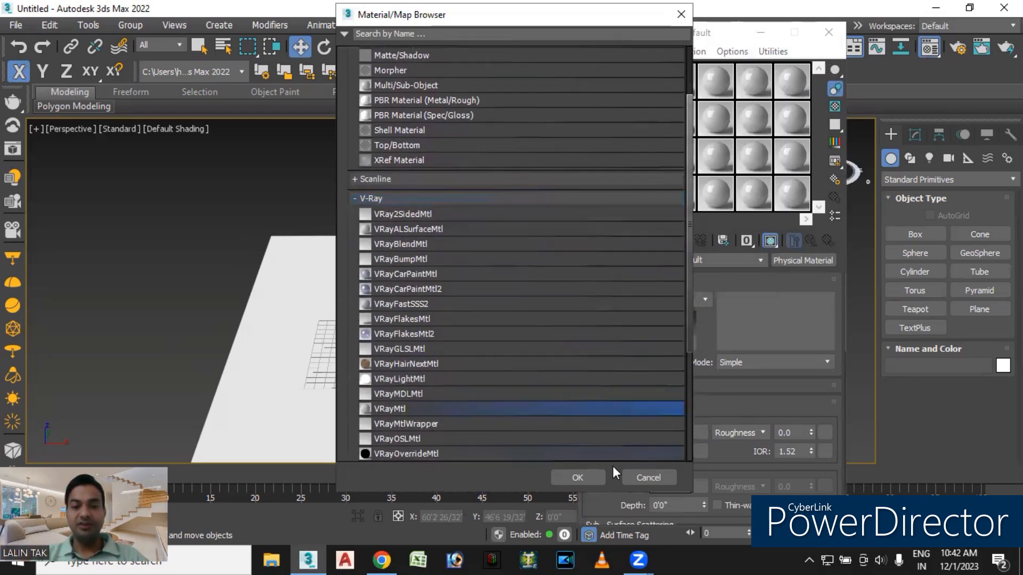
left_click(593, 473)
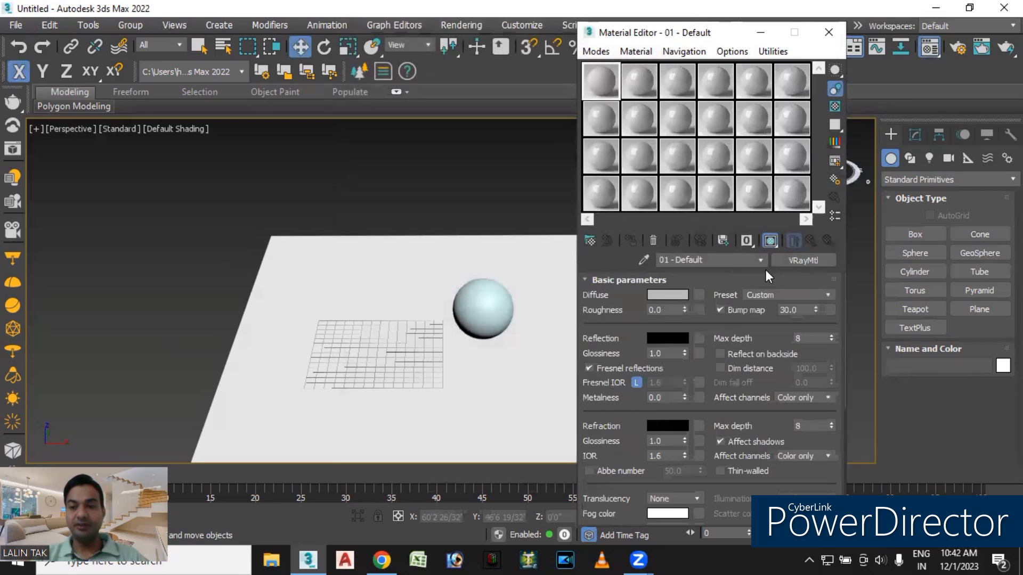
Set the VRayMtl's diffuse color to a bright magenta.
left_click(655, 295)
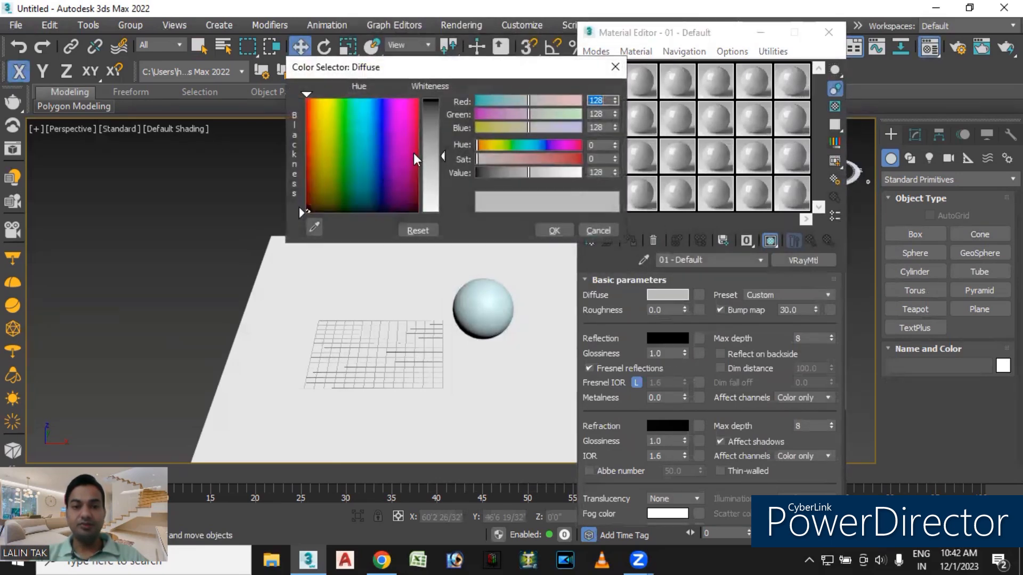
left_click(401, 145)
left_click_drag(442, 154, 443, 99)
left_click(565, 229)
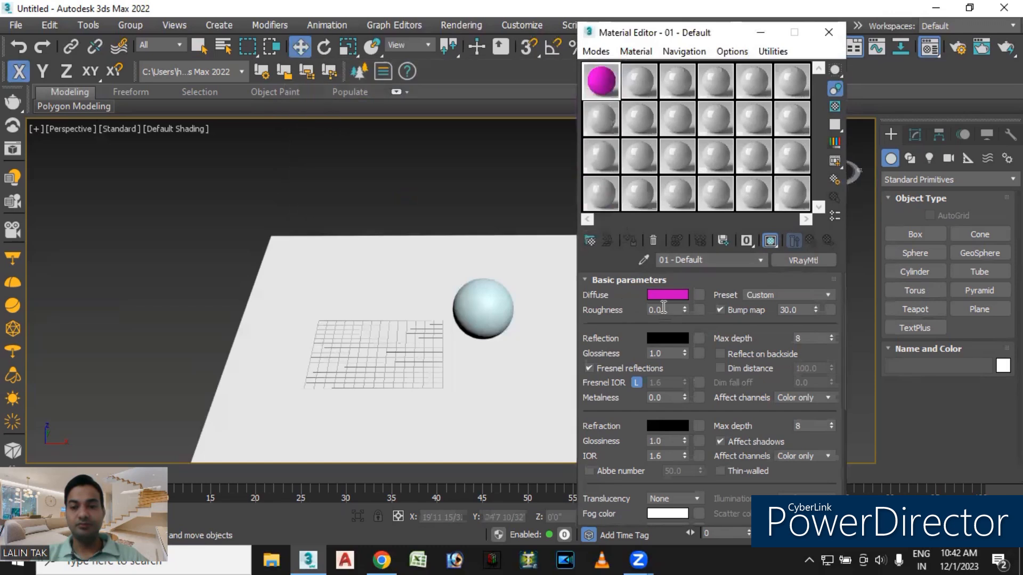
Set the material's reflection color to mid gray and its reflection glossiness to 0.9.
left_click(666, 338)
left_click_drag(443, 100, 443, 145)
left_click(554, 230)
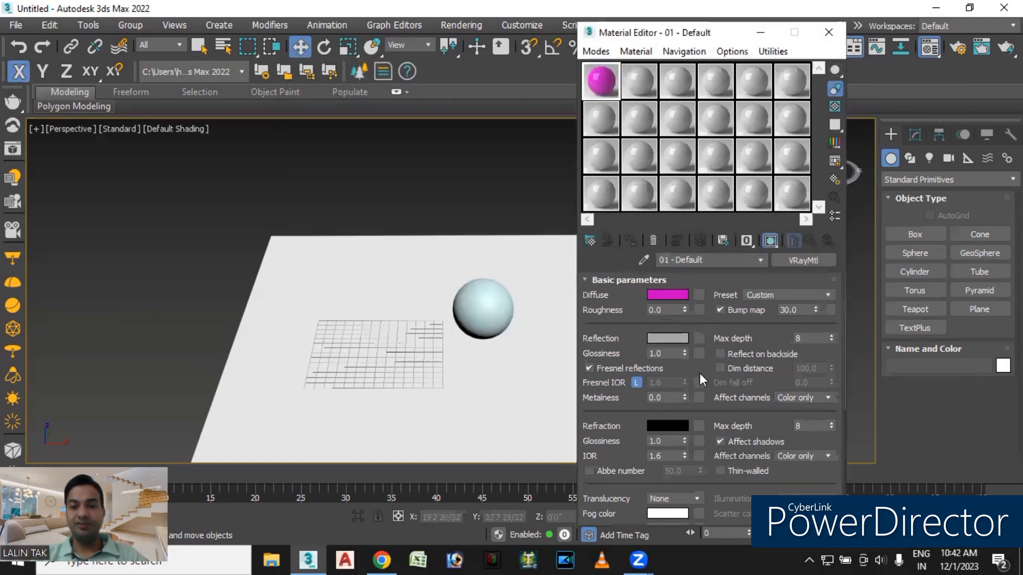
double_click(665, 353)
type("0.9")
key("Return")
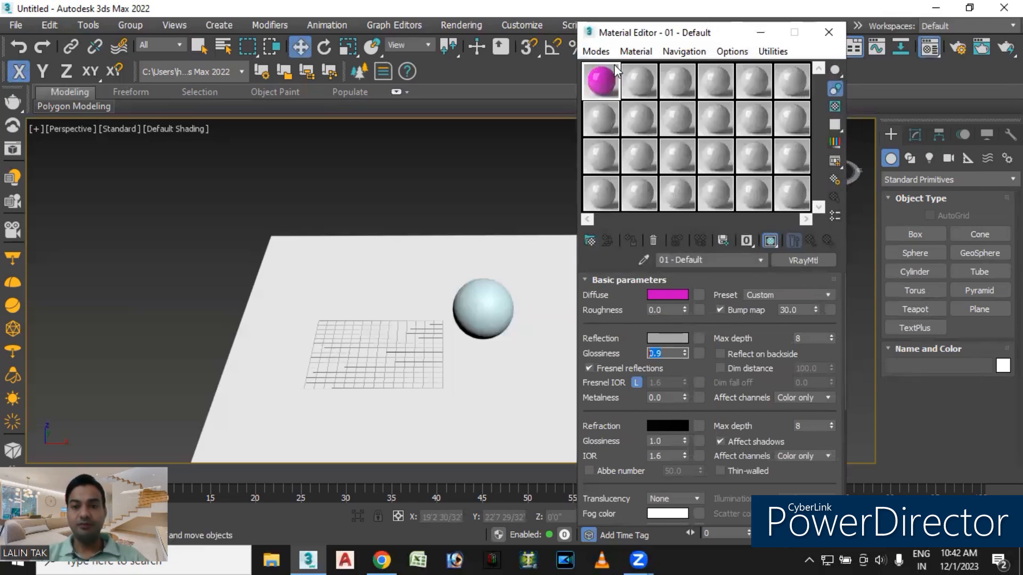
Assign the magenta material to the sphere and close the Material Editor.
left_click_drag(599, 78, 482, 308)
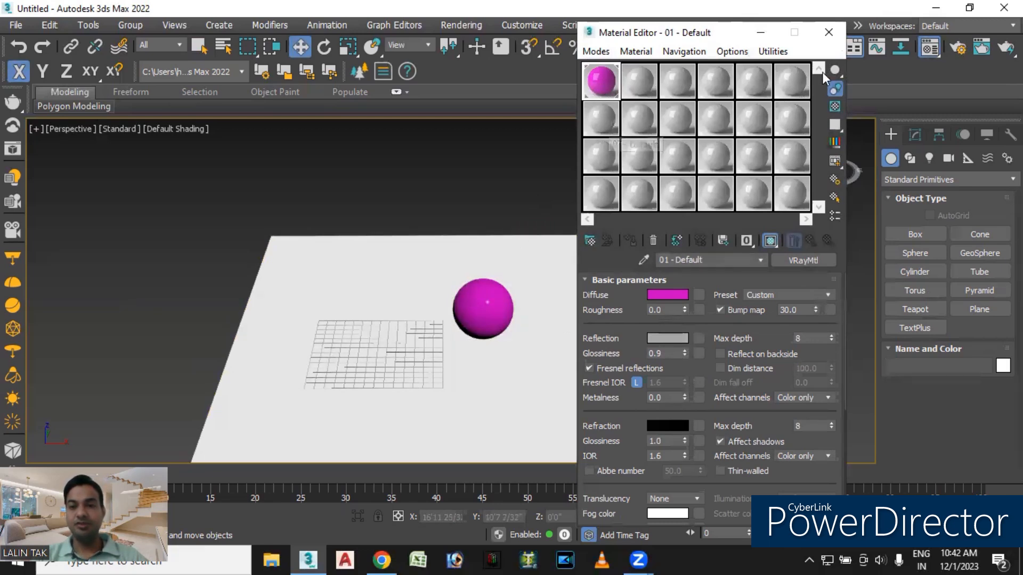
left_click(828, 32)
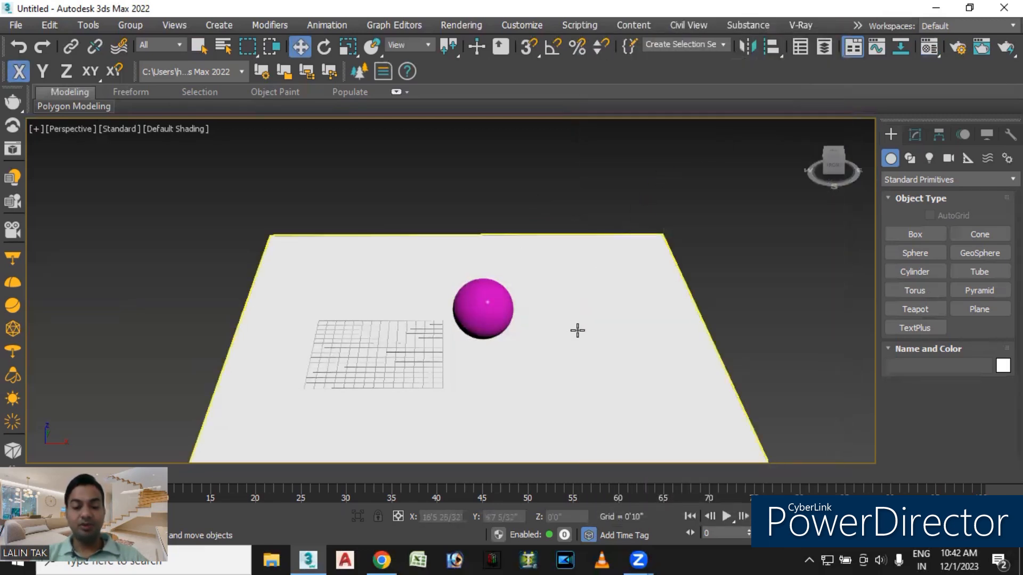
middle_click_drag(578, 334, 574, 344, "alt")
middle_click_drag(480, 351, 506, 333, "alt")
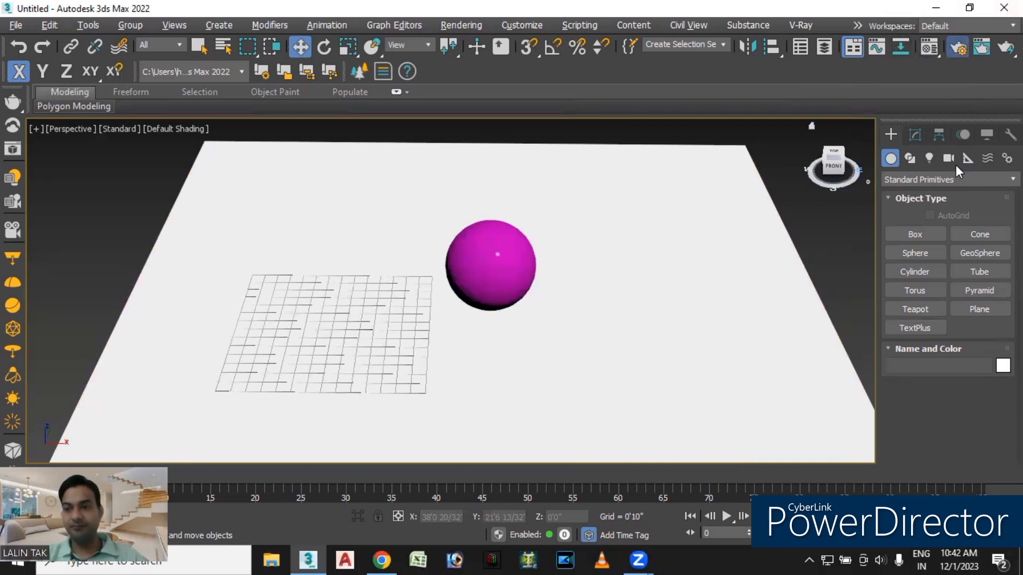
Review the output size presets in Render Setup, keep HDTV (video), and close the dialog.
left_click(954, 48)
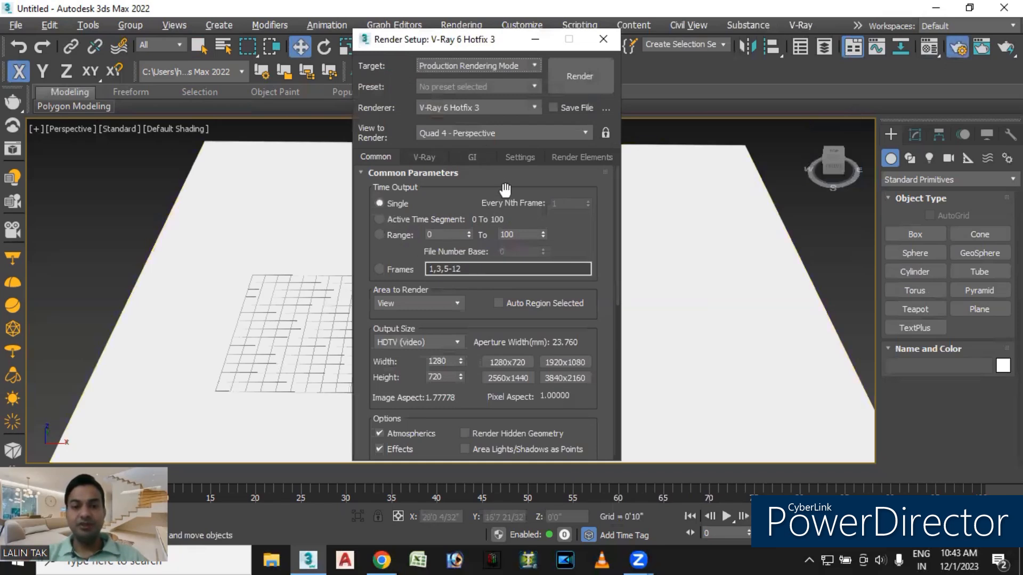
left_click_drag(428, 37, 504, 24)
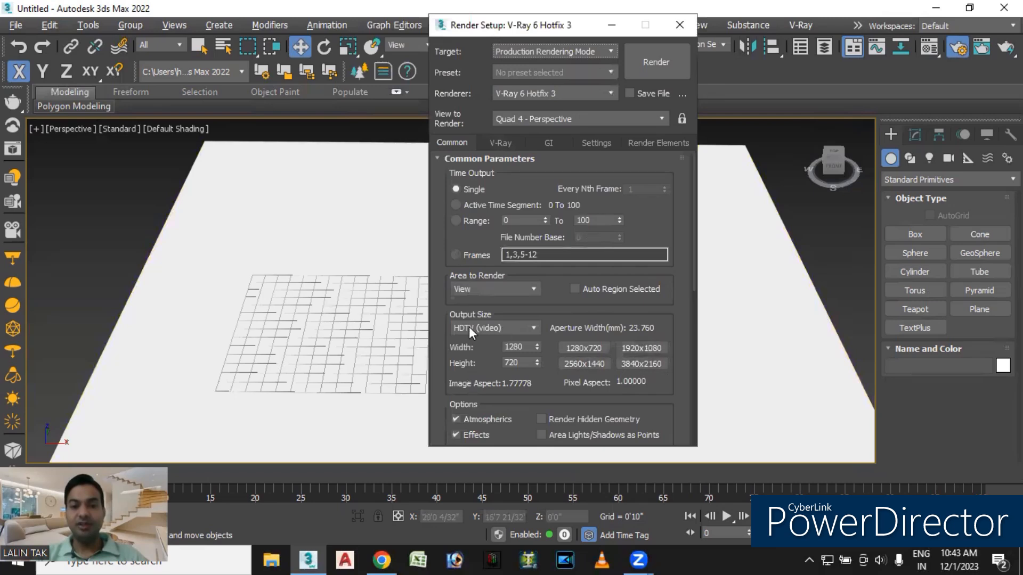
left_click(509, 328)
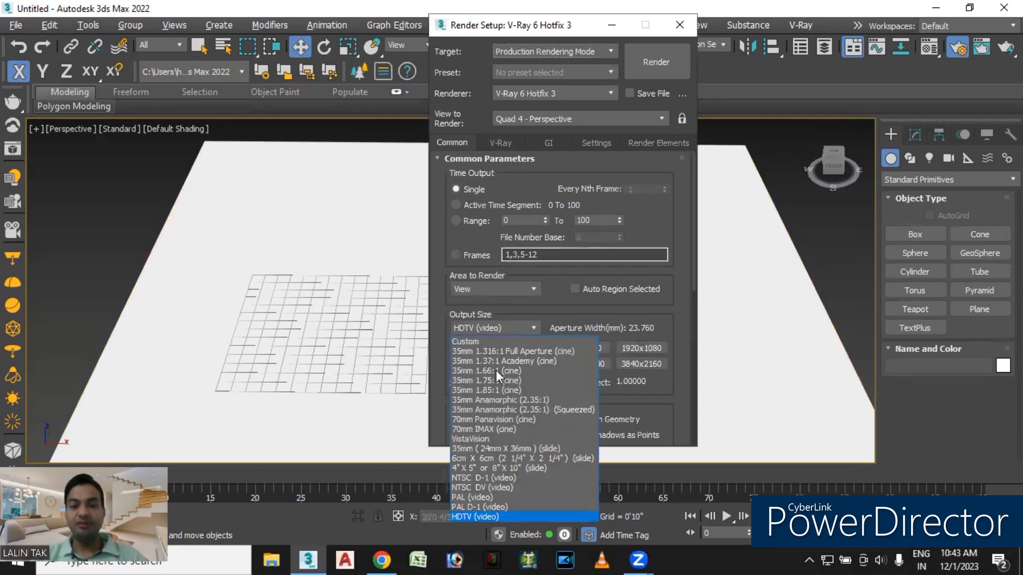
left_click(497, 516)
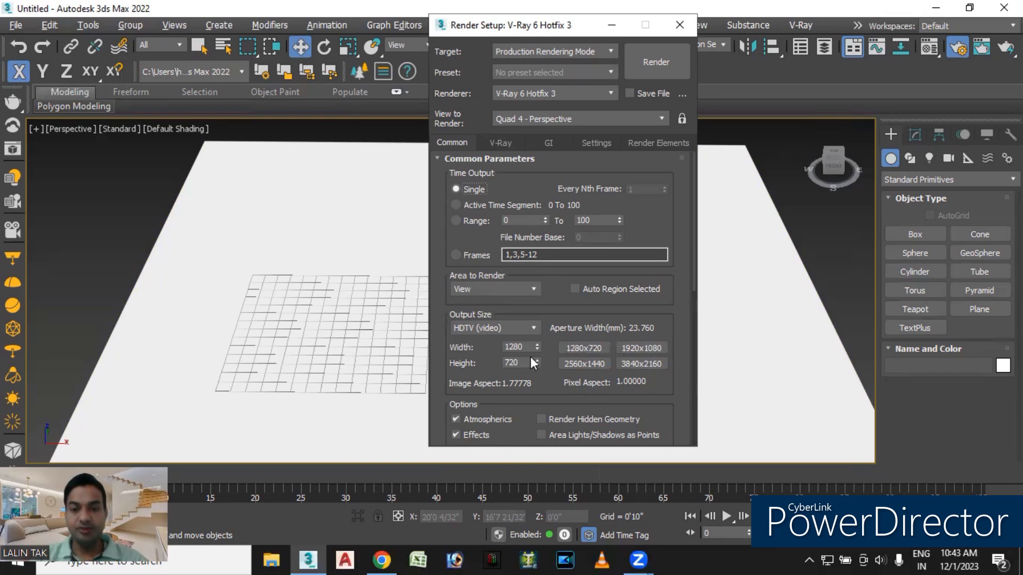
left_click(680, 27)
Draw a plane-type VRayLight about 8'7" by 9'0" around the sphere in the Top view.
left_click(930, 158)
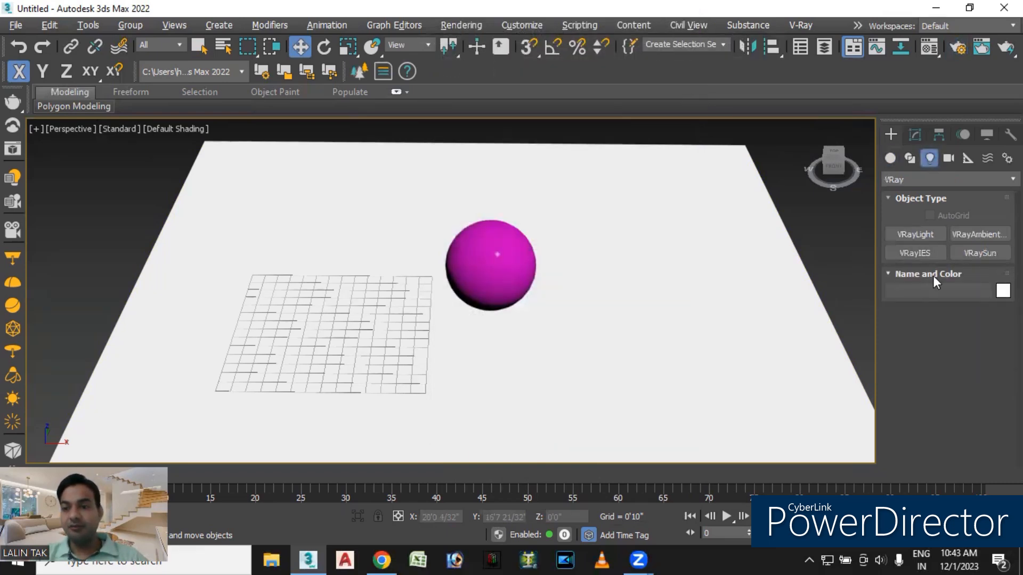
left_click(915, 233)
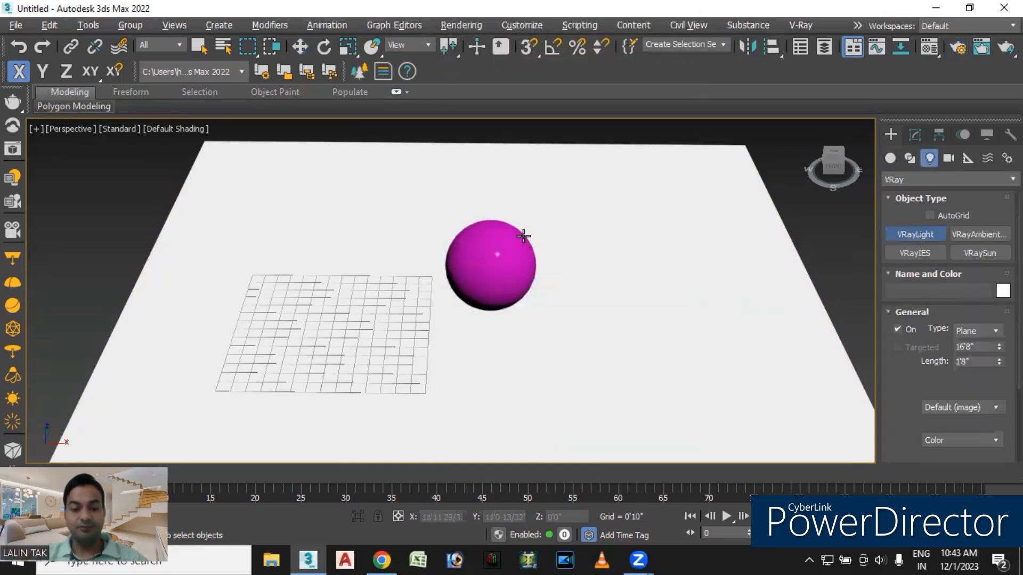
key("t")
scroll(495, 277, "down", 2)
scroll(450, 253, "down", 3)
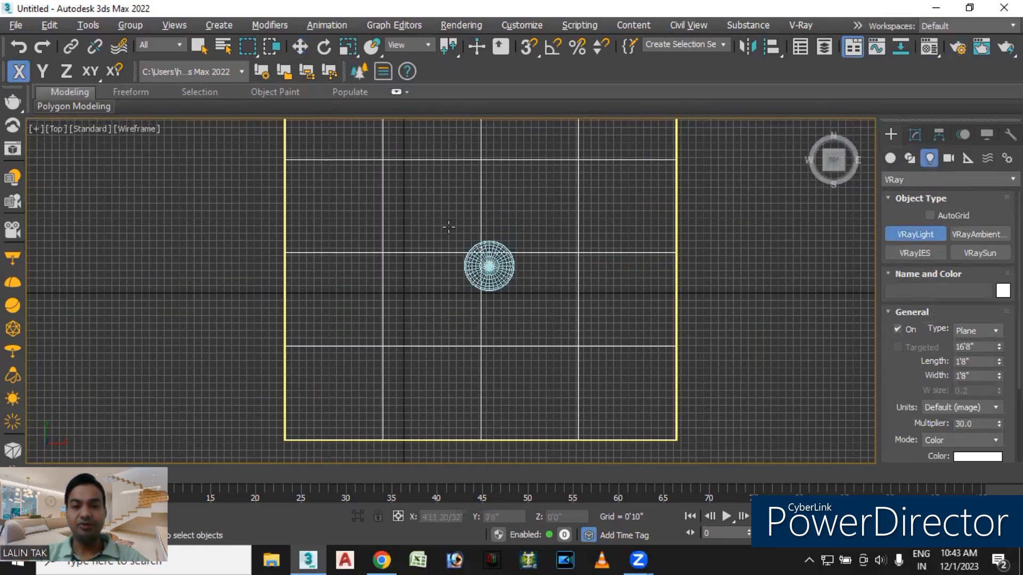
left_click_drag(450, 227, 528, 308)
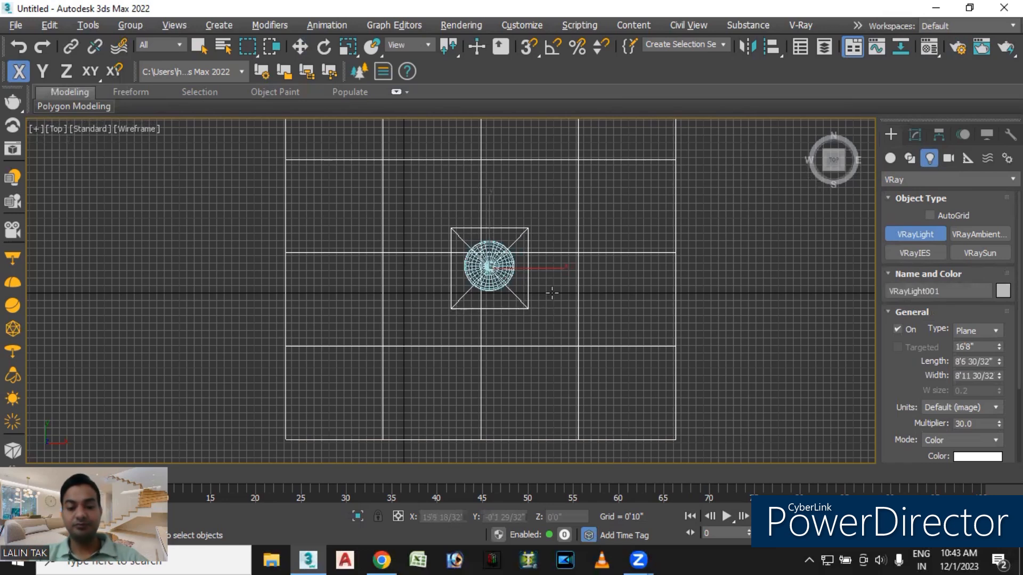
Raise the VRayLight along the Z axis in the Perspective view to a height of about 16'5" over the sphere.
key("p")
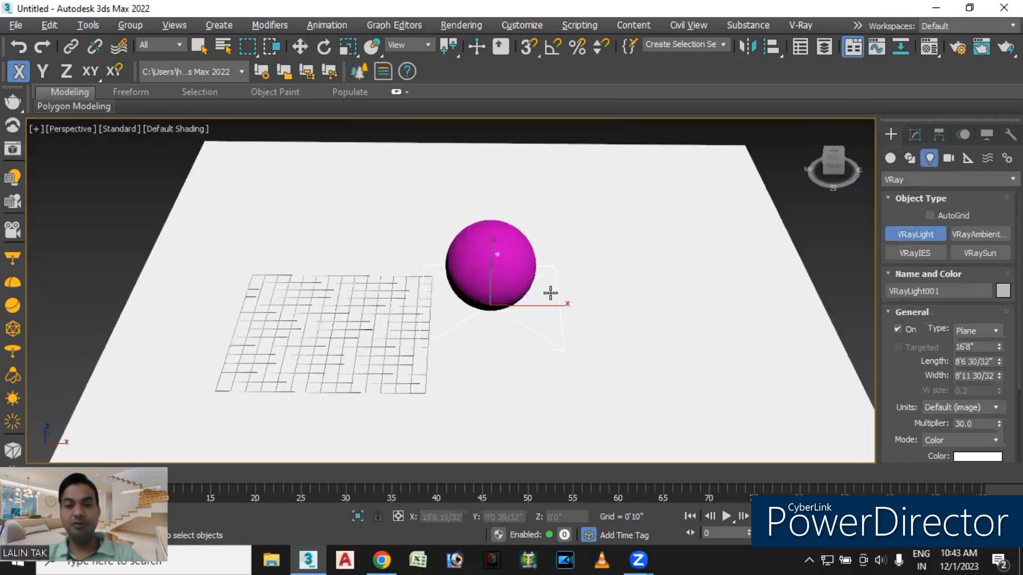
left_click(302, 49)
left_click_drag(491, 264, 504, 64)
middle_click_drag(573, 365, 573, 340, "alt")
scroll(571, 340, "down", 5)
left_click_drag(542, 184, 542, 158)
middle_click_drag(574, 349, 569, 353, "alt")
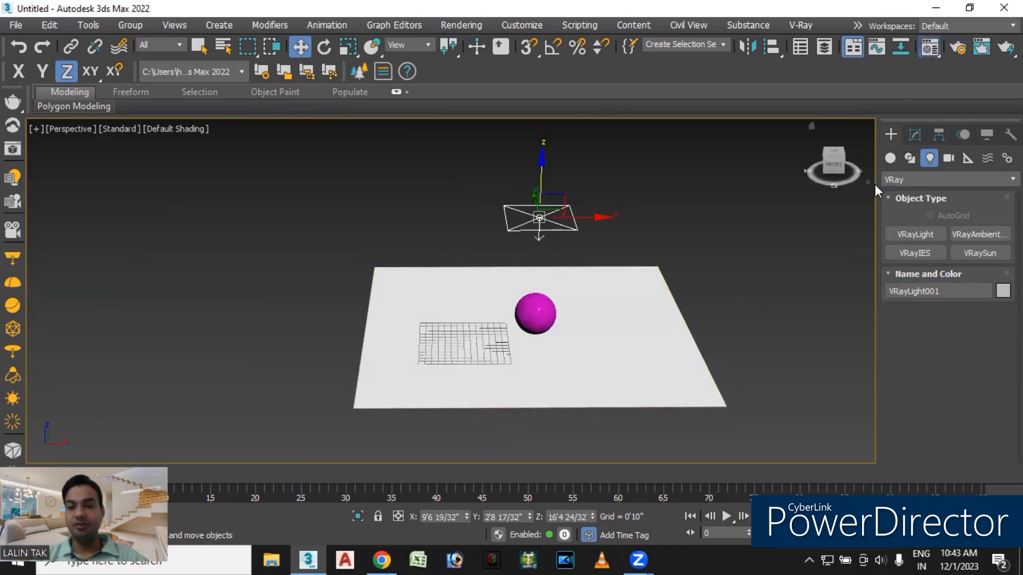
Turn the second material slot into a VRayMtl, assign it to the ground plane, and close the Material Editor.
key("m")
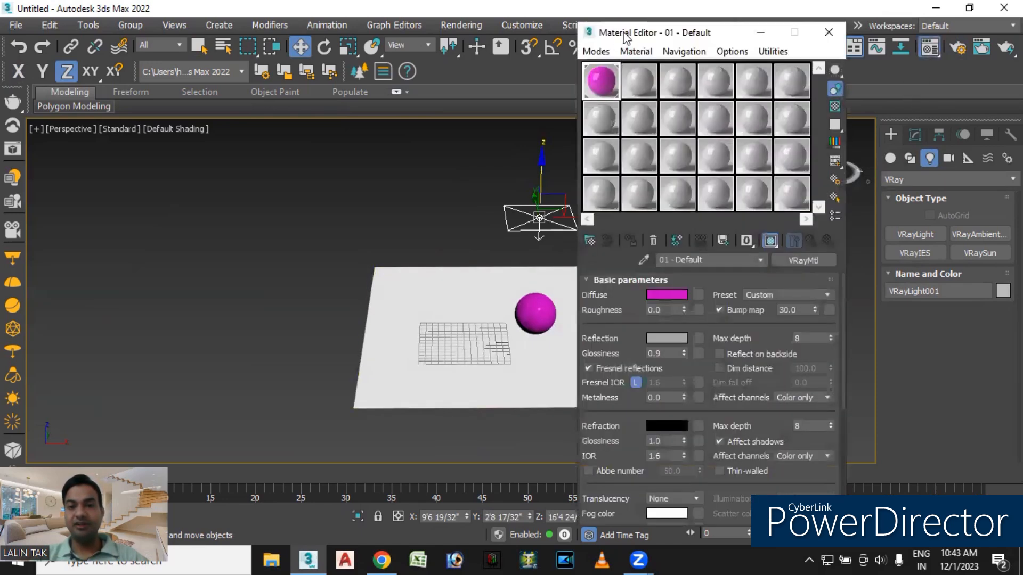
left_click_drag(786, 34, 954, 31)
left_click(809, 76)
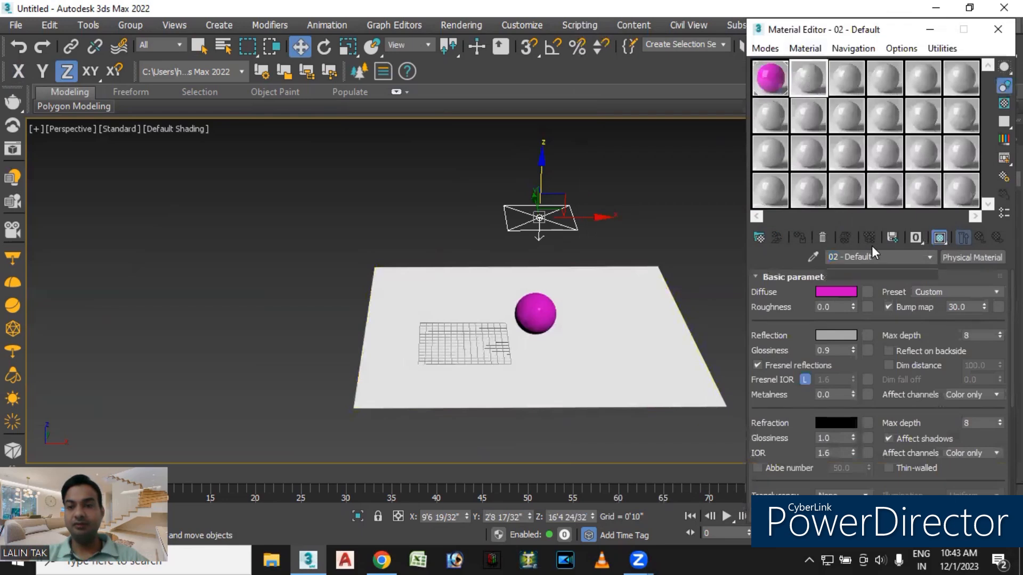
left_click(946, 258)
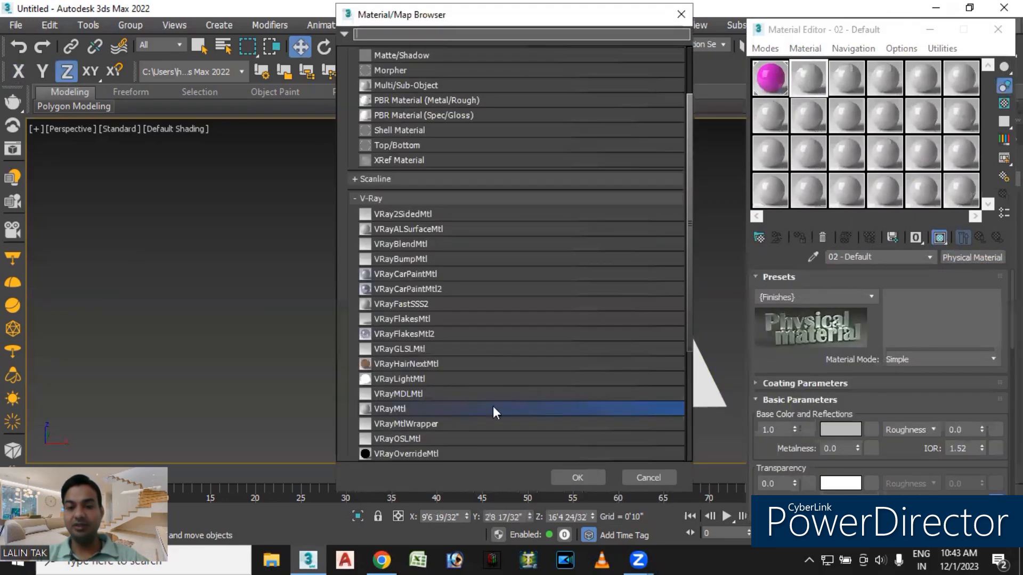
left_click(582, 478)
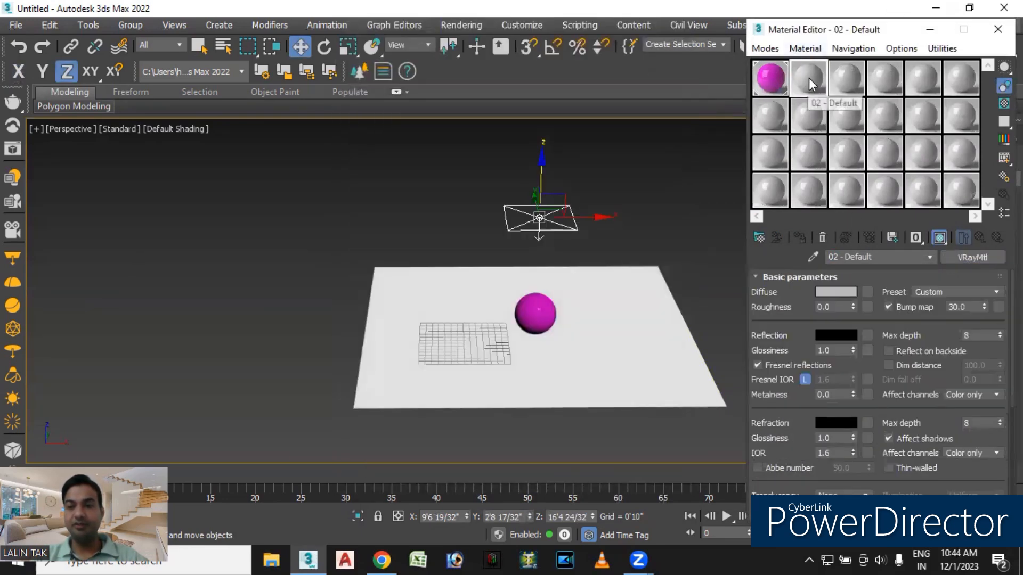
left_click_drag(621, 355, 622, 358)
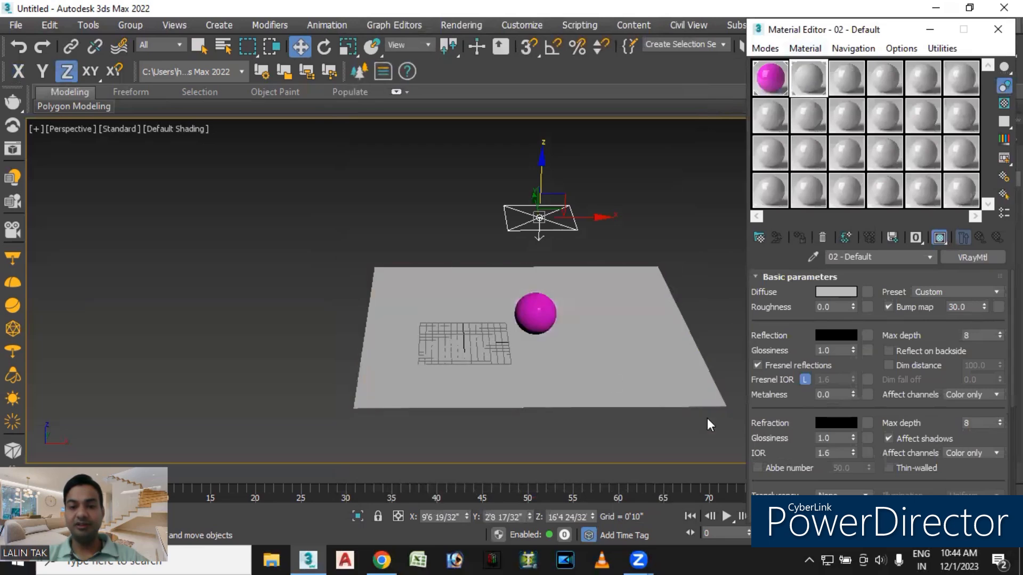
left_click(998, 30)
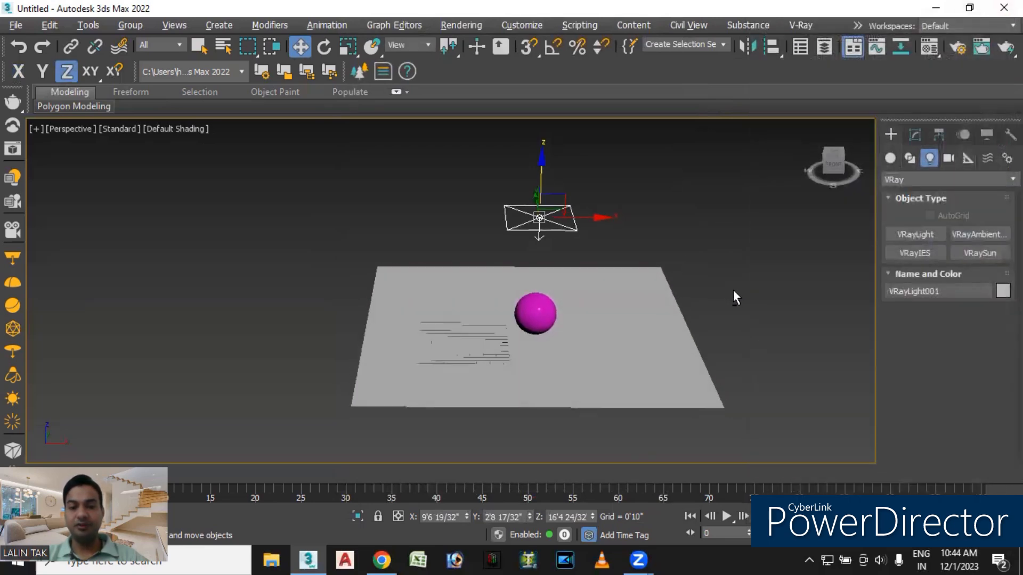
Test-render the Perspective view, examine the whole image at 50% zoom, and stop the rendering.
scroll(576, 309, "up", 5)
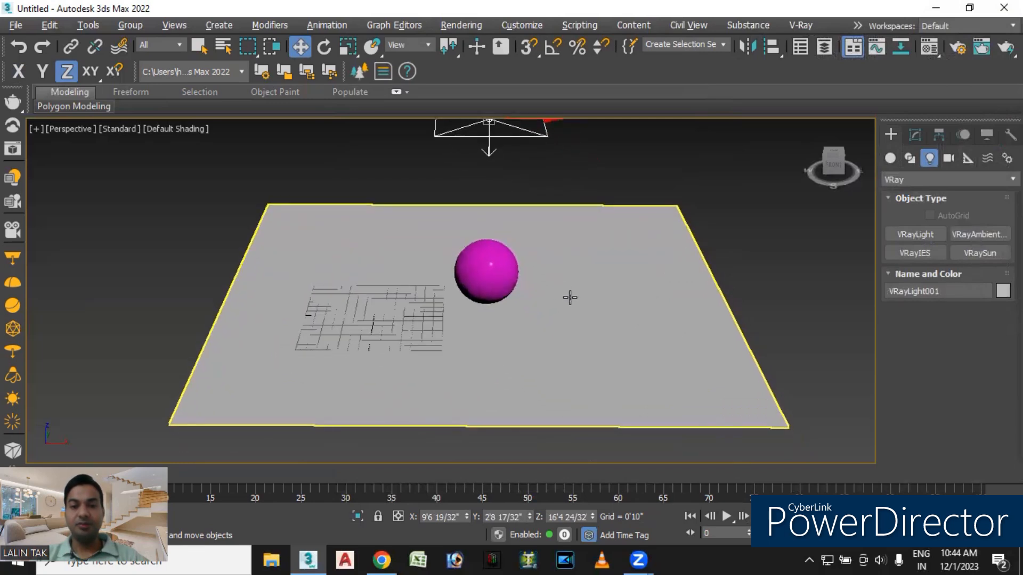
left_click(1006, 46)
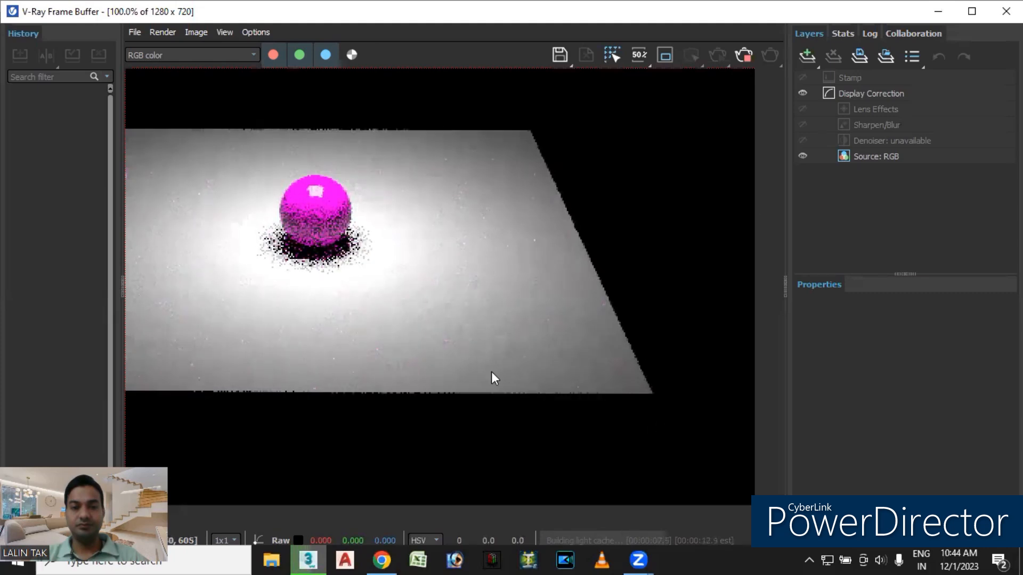
scroll(385, 312, "down", 2)
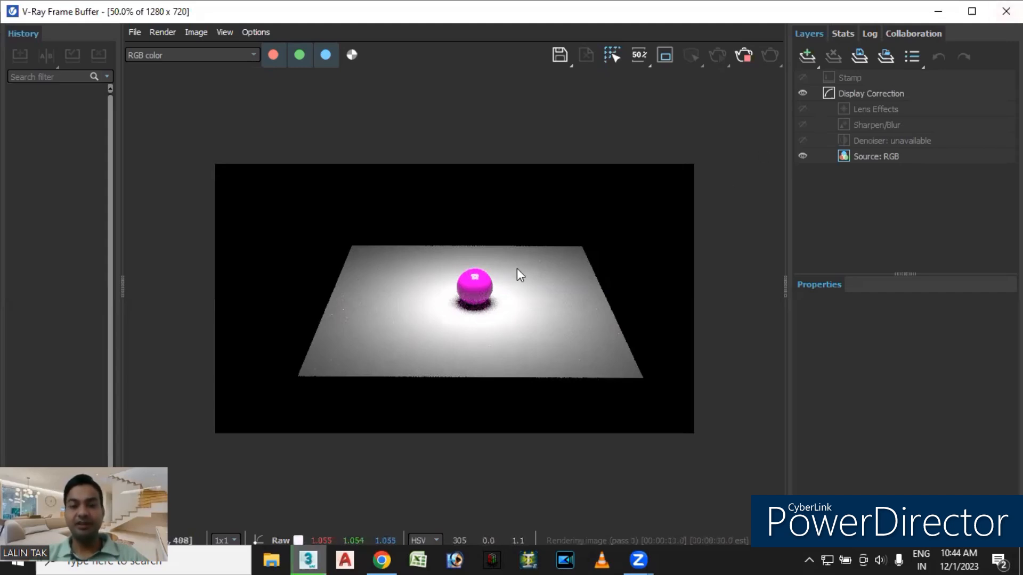
left_click(1005, 10)
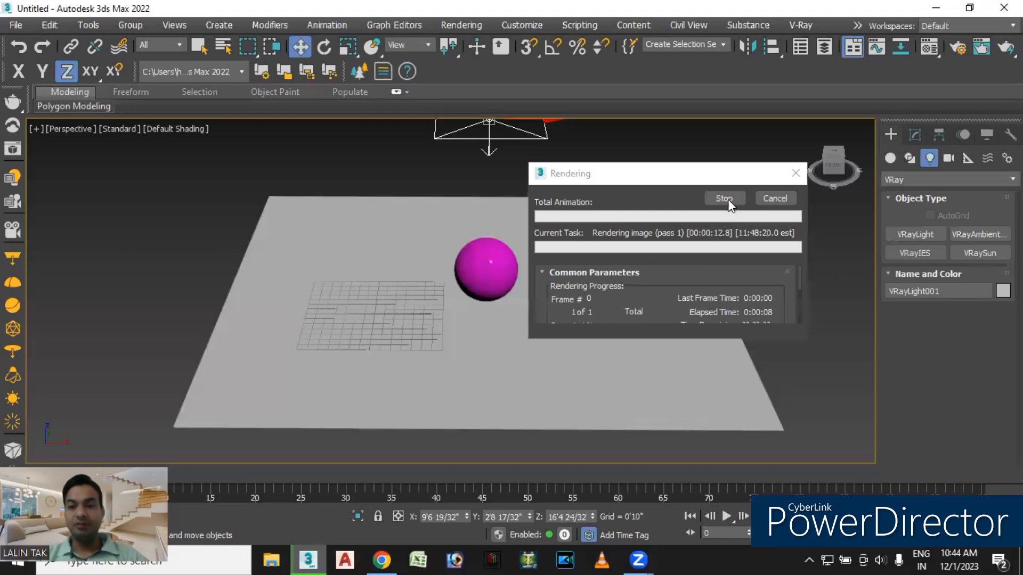
left_click(724, 198)
Show the VRayLight's parameters in a widened command panel and review the available light types, keeping Plane.
middle_click_drag(655, 199, 644, 258)
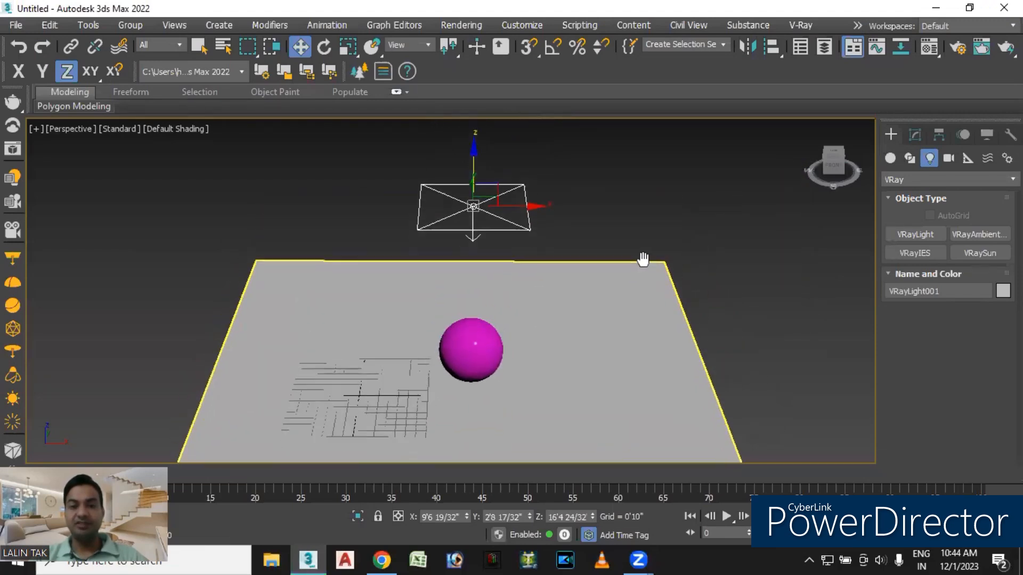
left_click(915, 134)
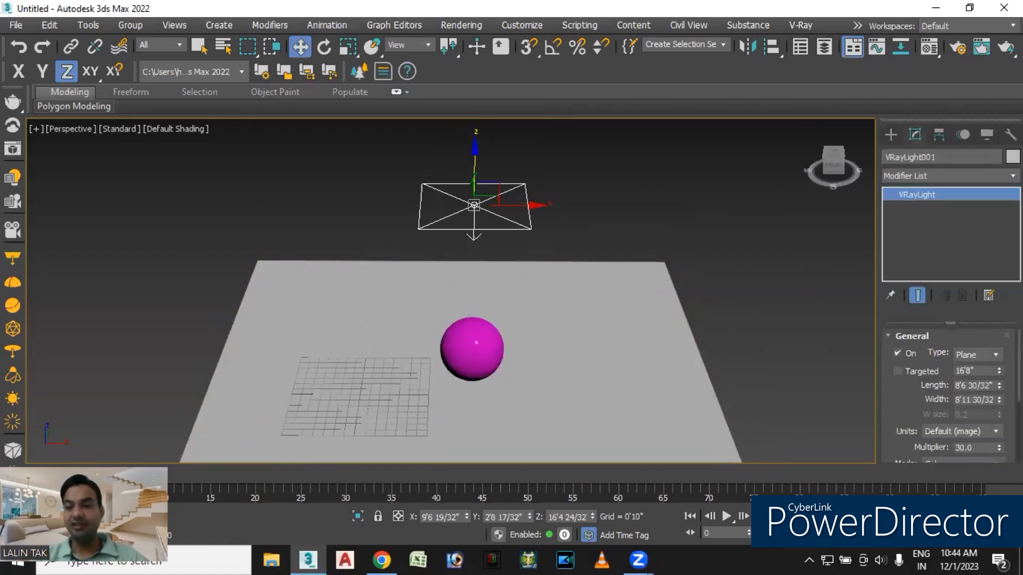
left_click_drag(875, 277, 669, 286)
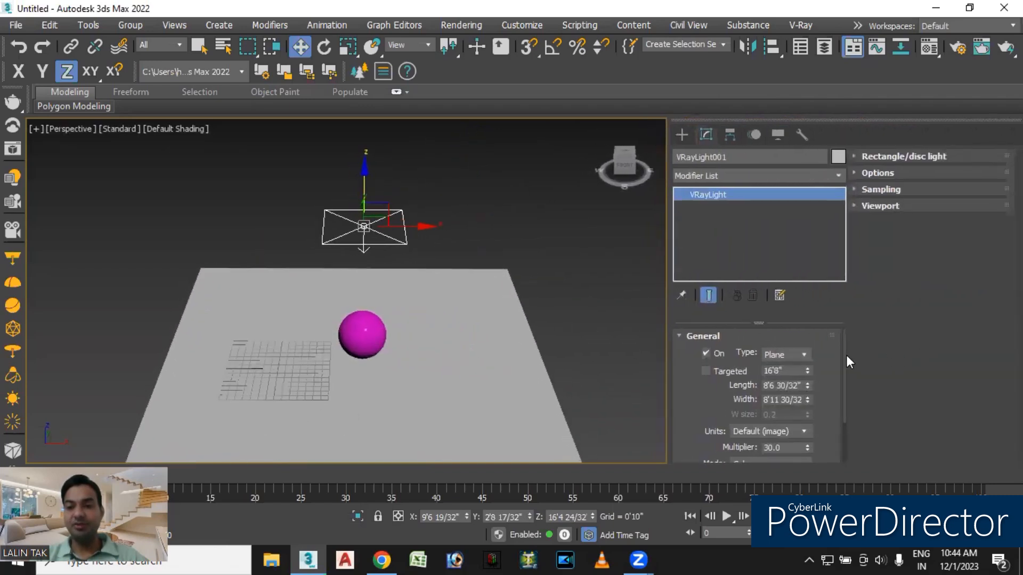
left_click_drag(844, 353, 844, 351)
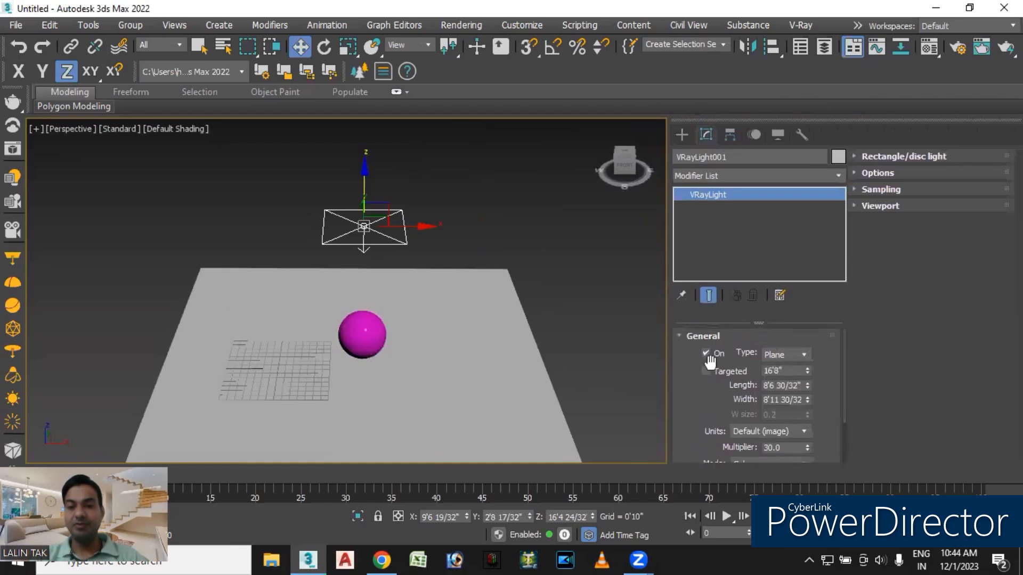
left_click(802, 352)
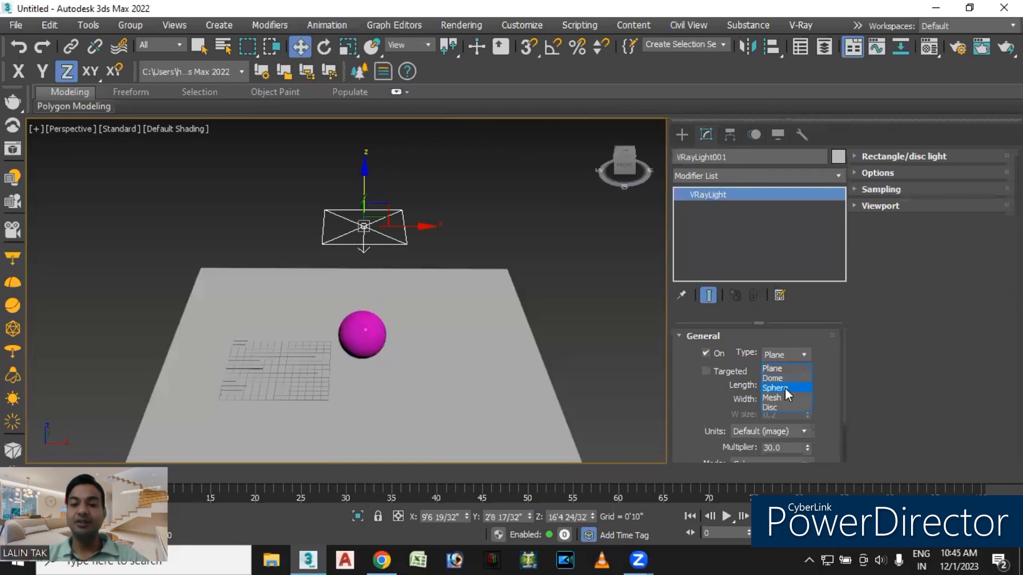
left_click(889, 388)
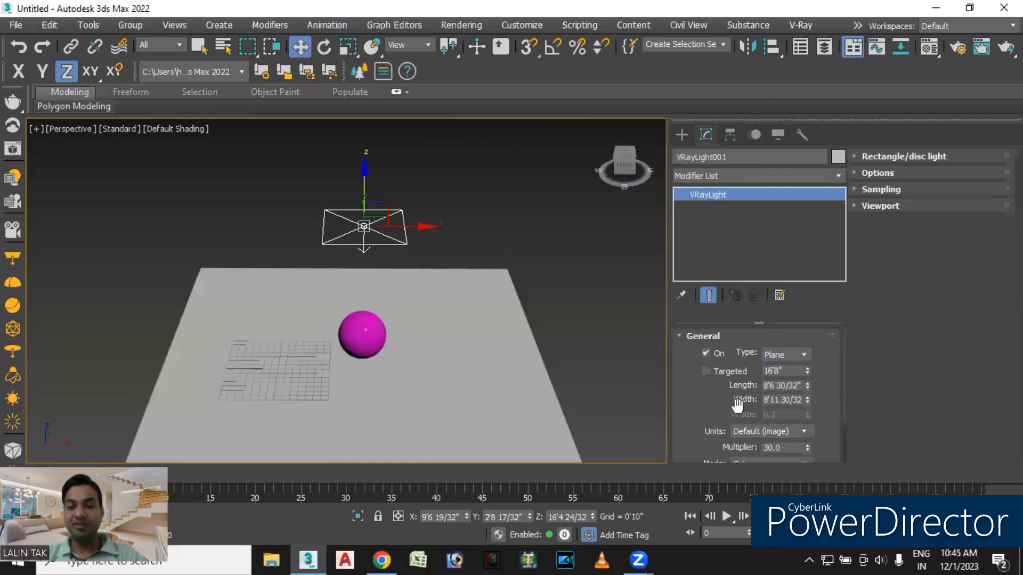
Resize the VRayLight to a length of about 7'11" and a width of about 9'11".
mouse_move(807, 383)
left_mouse_down()
mouse_move(810, 405)
mouse_move(810, 394)
left_mouse_up()
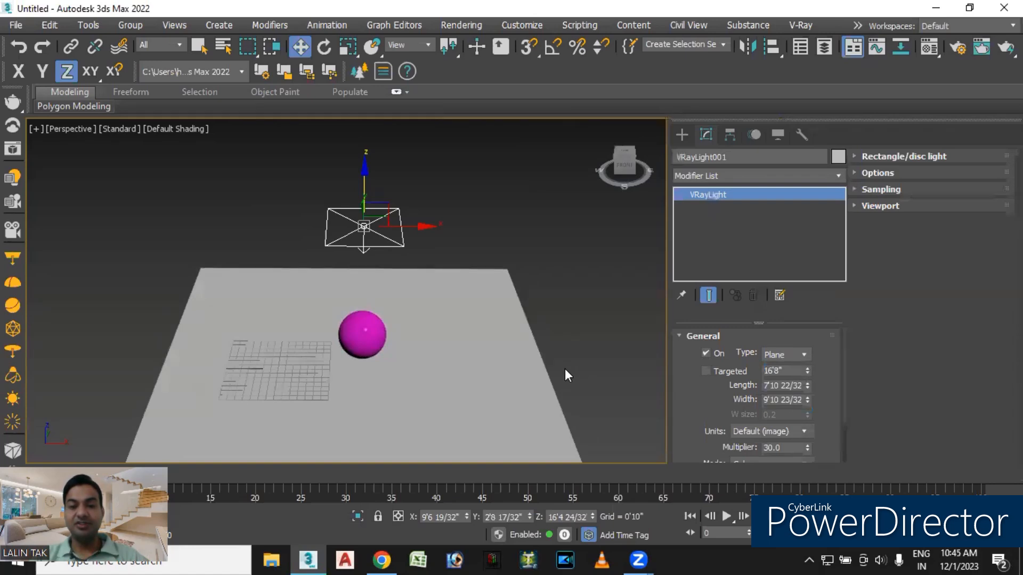
scroll(564, 376, "up", 1)
middle_click_drag(564, 376, 587, 333)
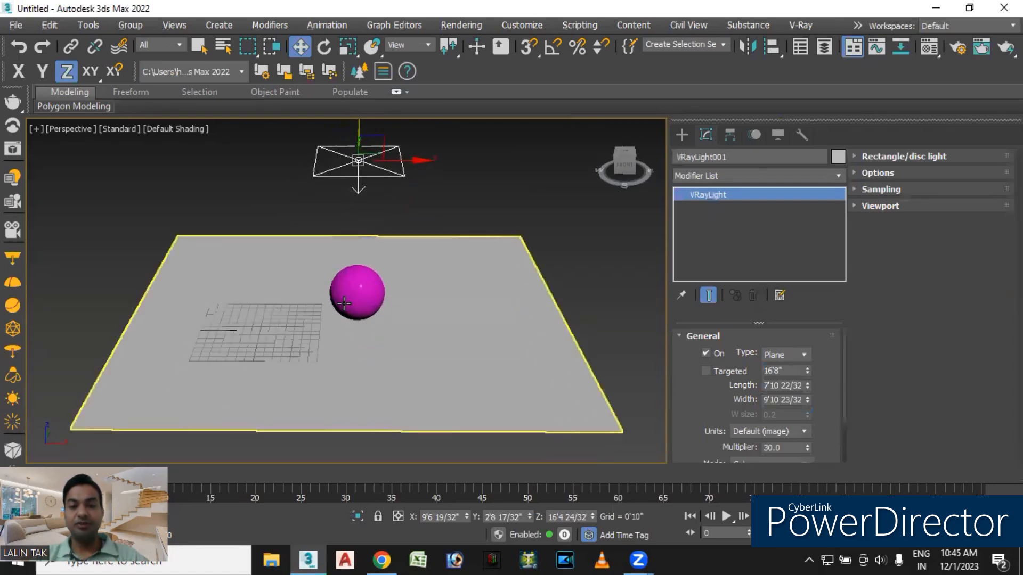
Toggle the VRayLight's Targeted option on and off, leaving it off.
left_click(706, 371)
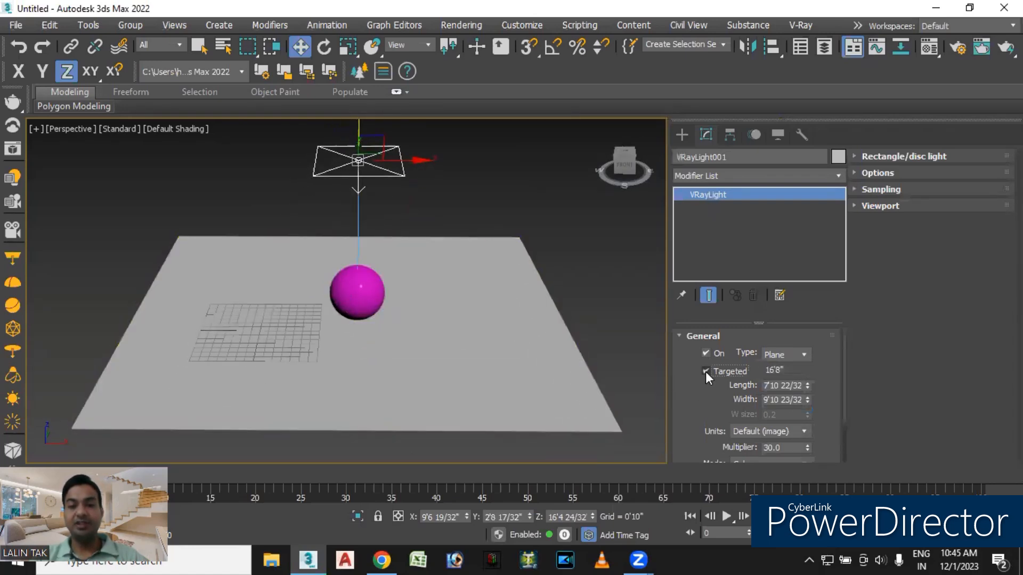
left_click(705, 372)
left_click(705, 372)
left_click(706, 370)
Switch the VRayLight's units to Luminous power (lm) and back to Default (image).
left_click_drag(842, 385, 829, 425)
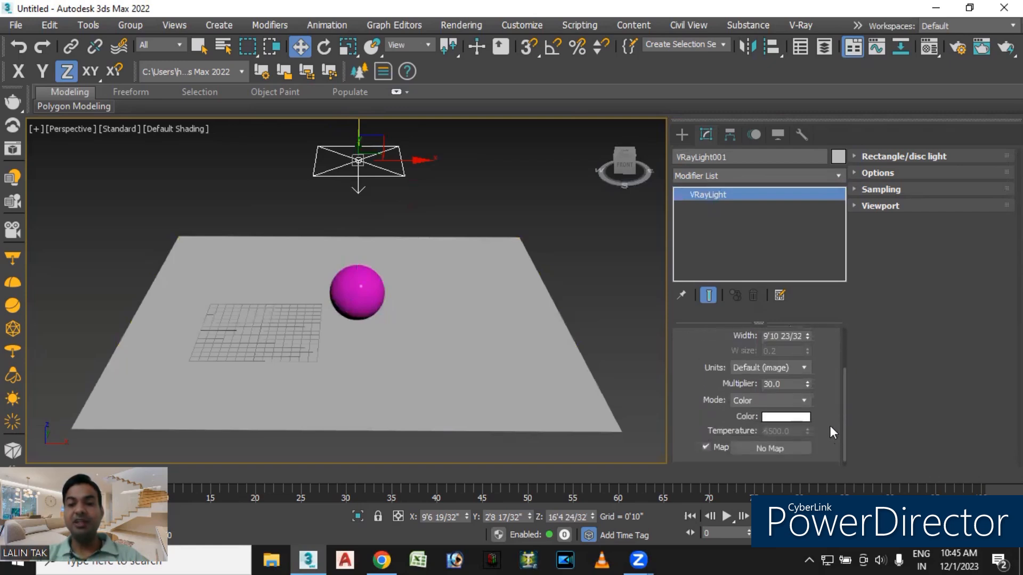
left_click(776, 367)
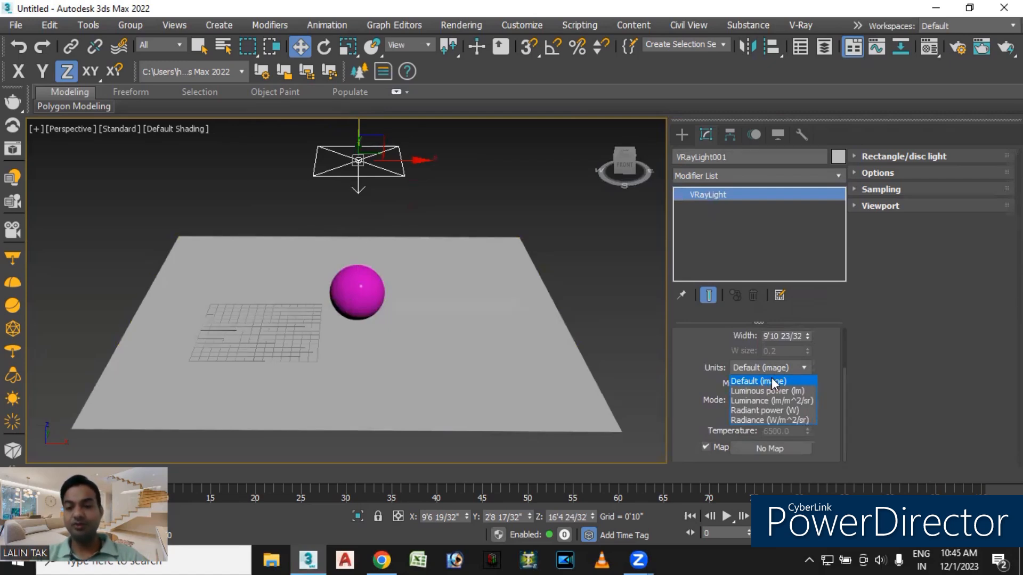
left_click(776, 391)
left_click(801, 367)
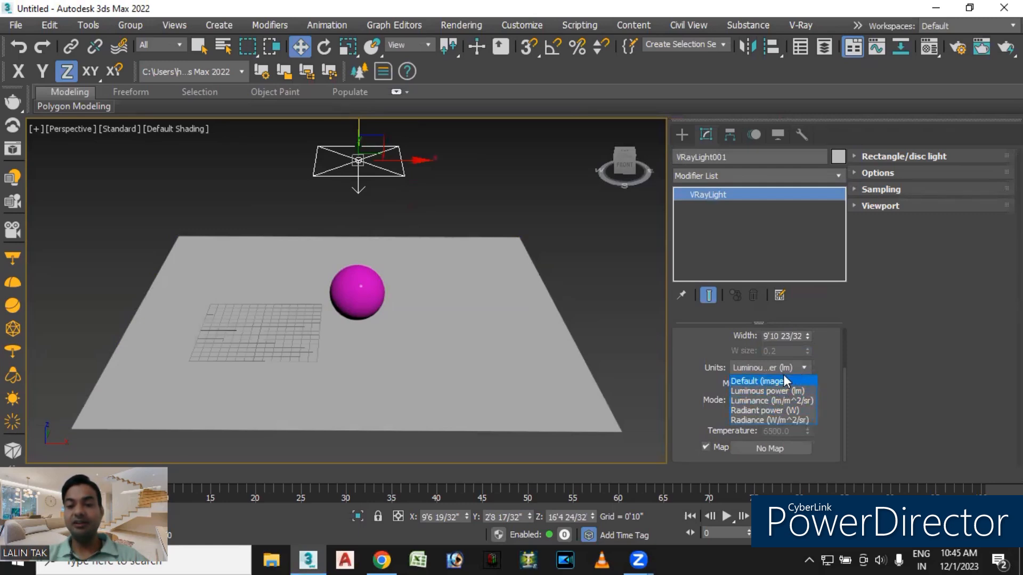
left_click(781, 379)
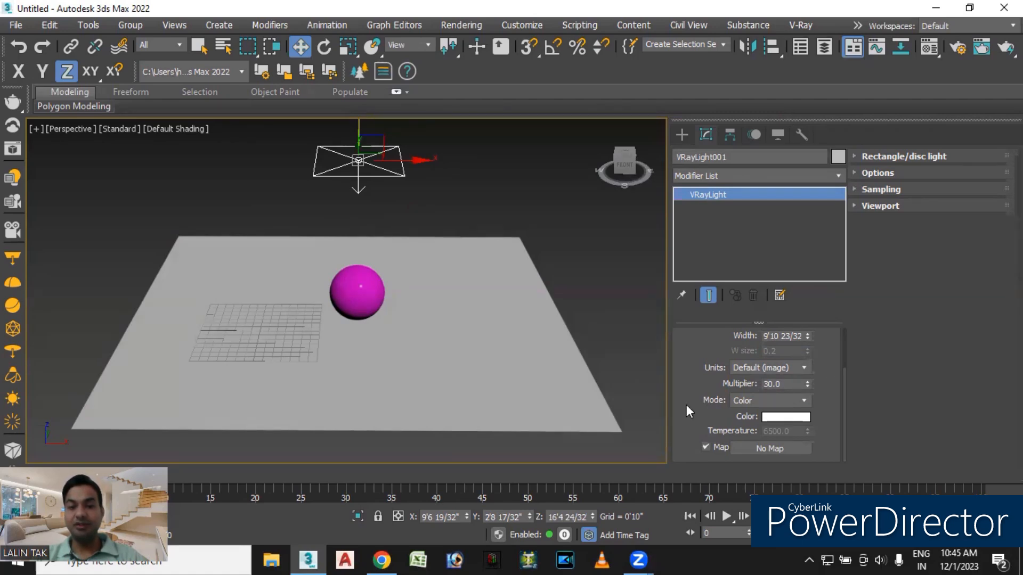
Set the VRayLight's color to green, about RGB 22, 146, 5, and test-render the Perspective view.
left_click(778, 417)
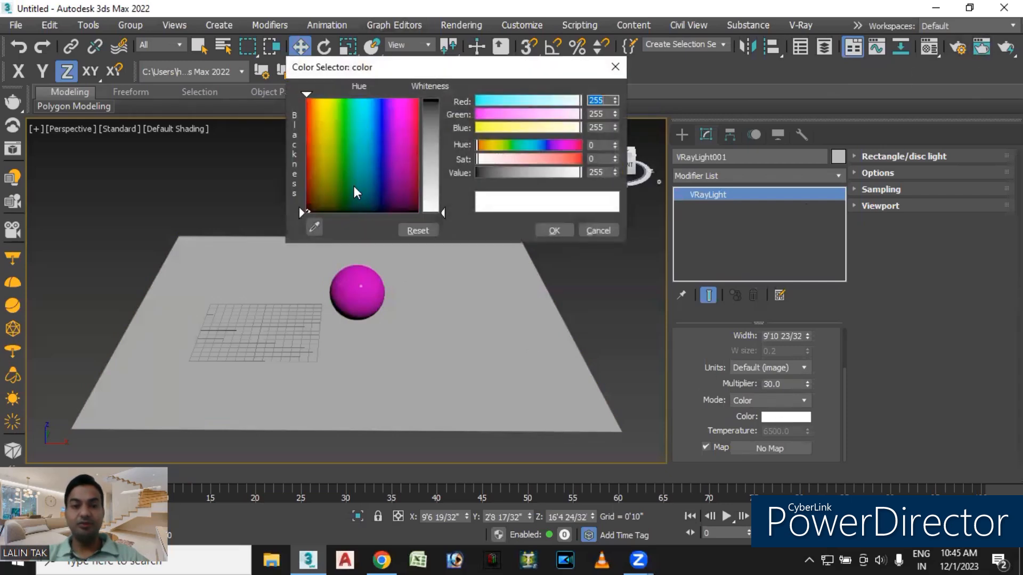
left_click(342, 148)
left_click_drag(443, 212, 443, 114)
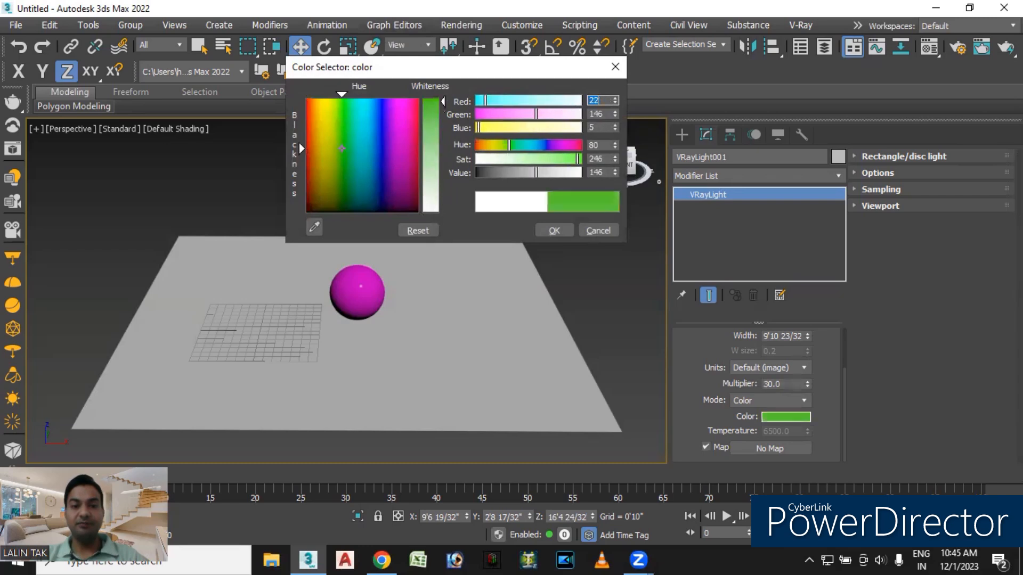
left_click(554, 230)
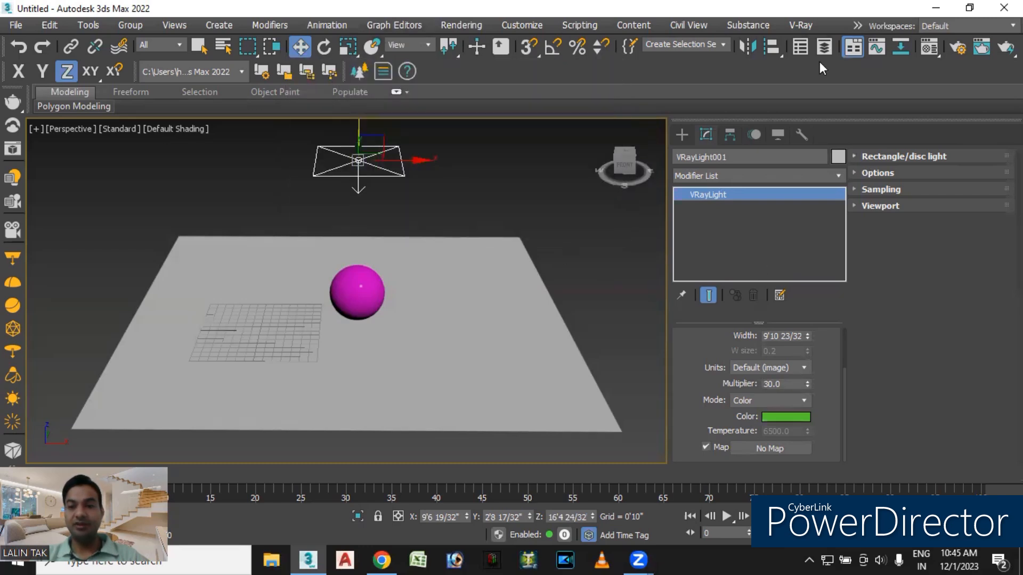
left_click(1005, 47)
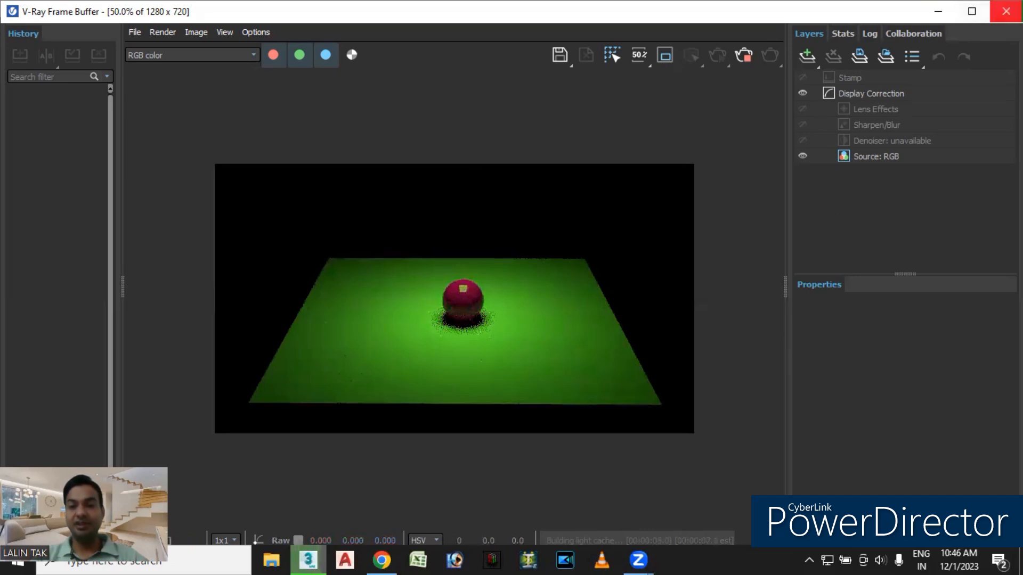
left_click(1006, 11)
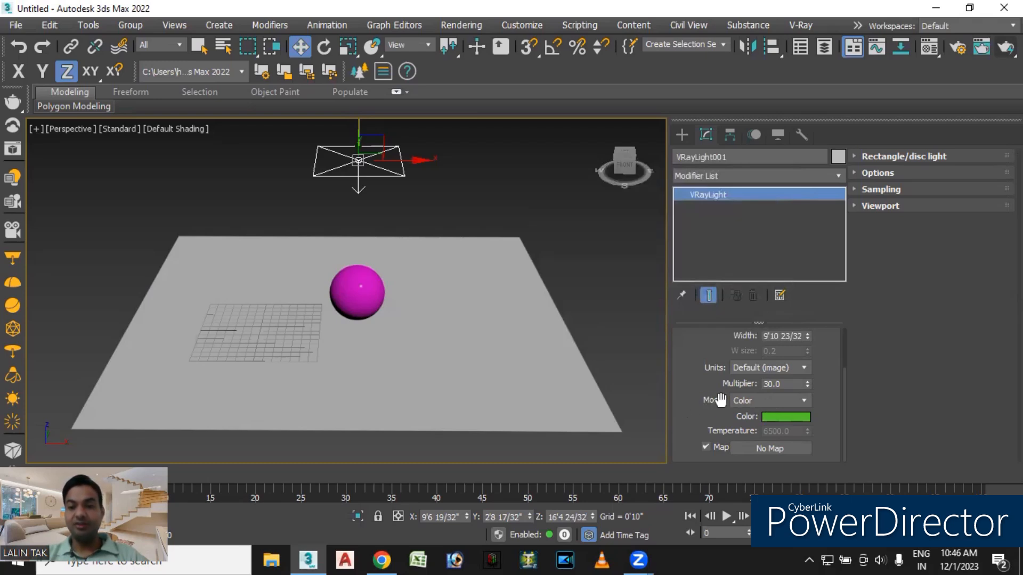
Change the VRayLight's mode to Temperature, lower the temperature to about 2658, and test-render the view.
left_click(753, 400)
left_click(754, 423)
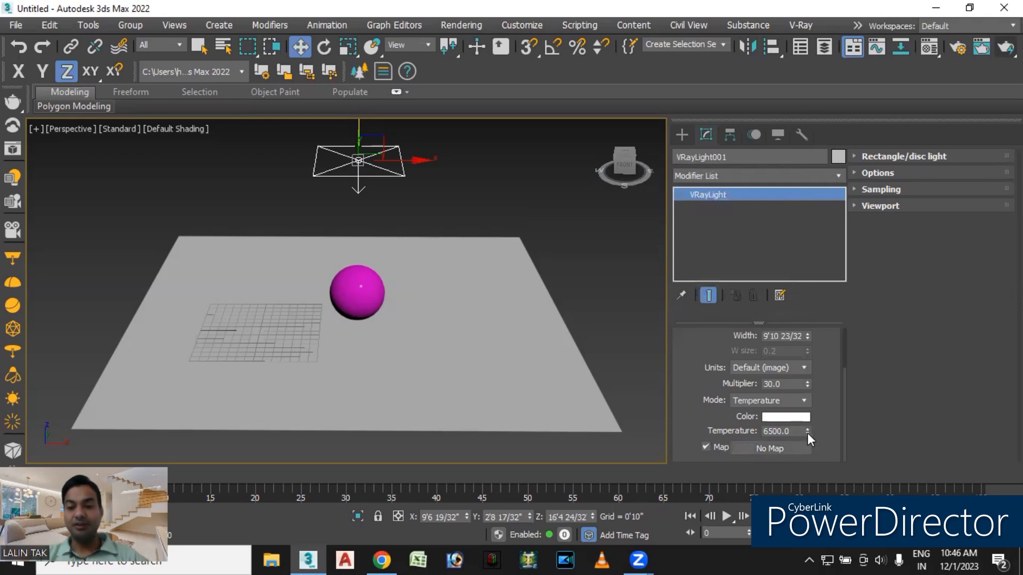
left_click_drag(807, 433, 805, 464)
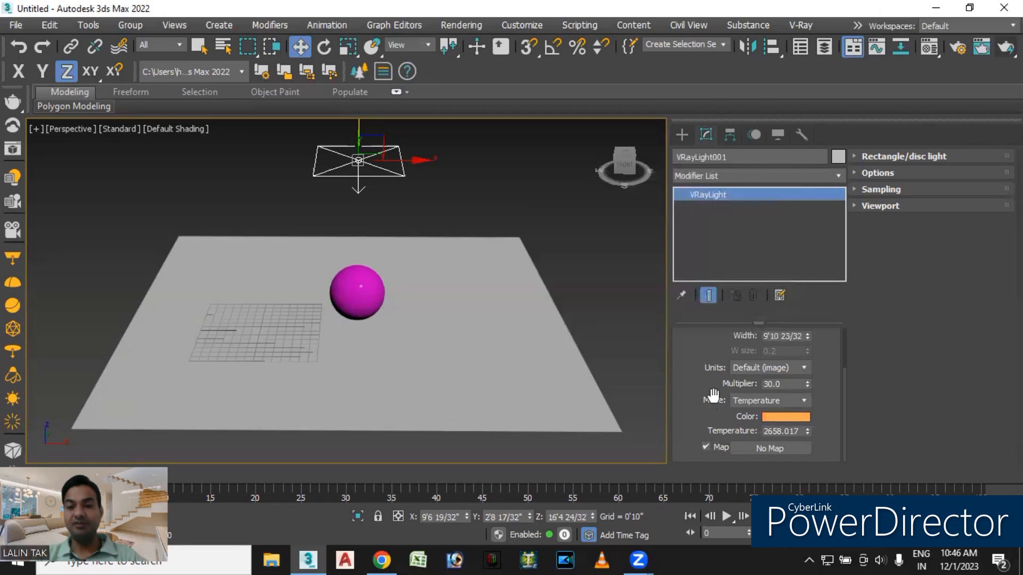
left_click(982, 47)
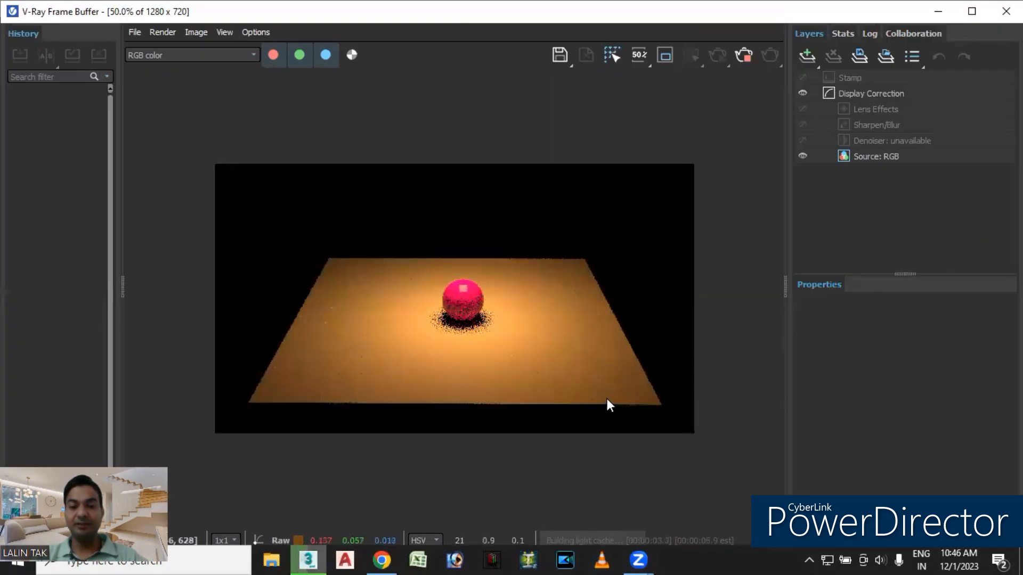
left_click(1005, 11)
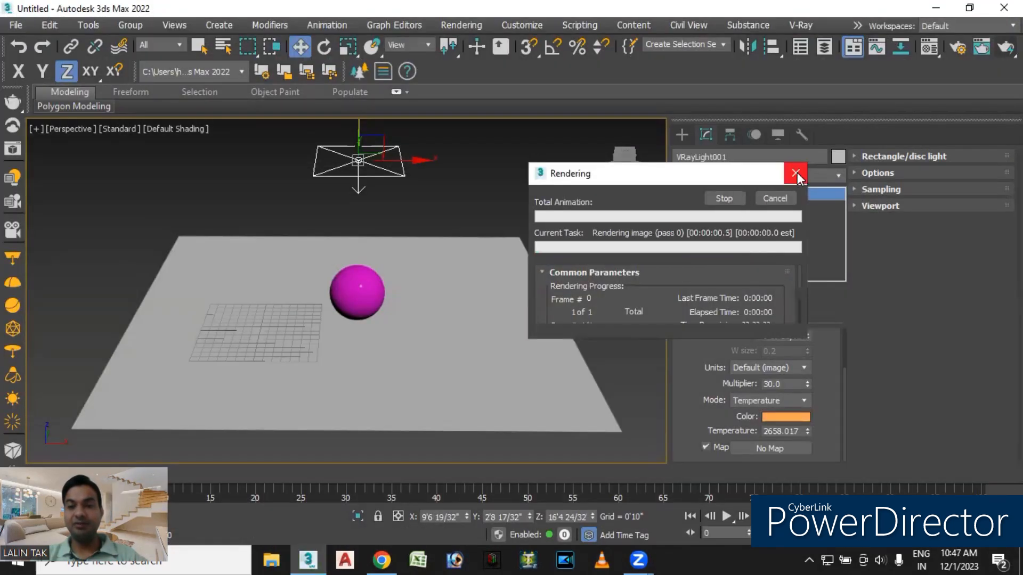
Raise the VRayLight's temperature to 30000 and test-render the Perspective view again.
left_click_drag(805, 428, 800, 107)
left_click_drag(807, 430, 806, 222)
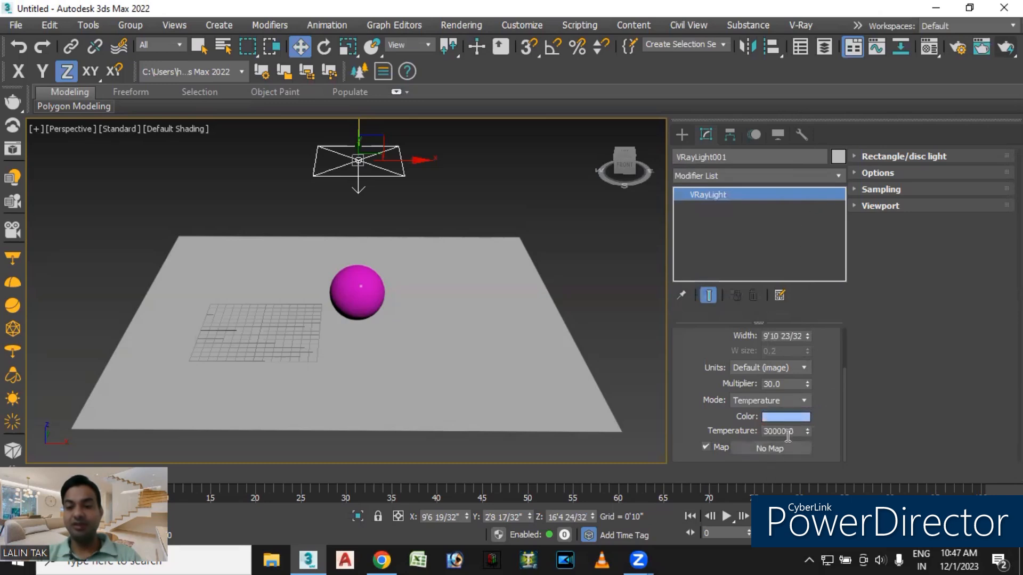
left_click(1005, 47)
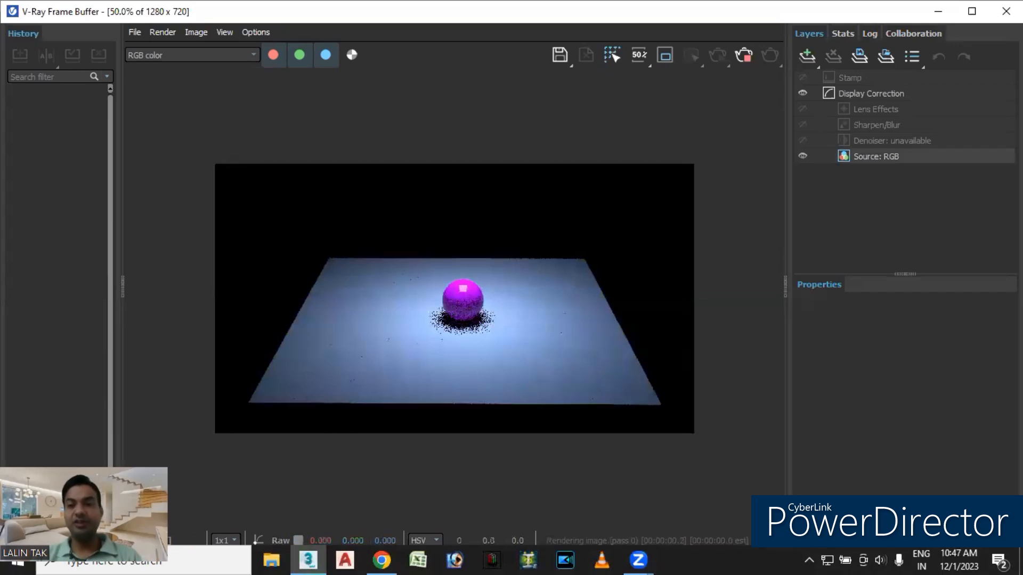
left_click(1000, 10)
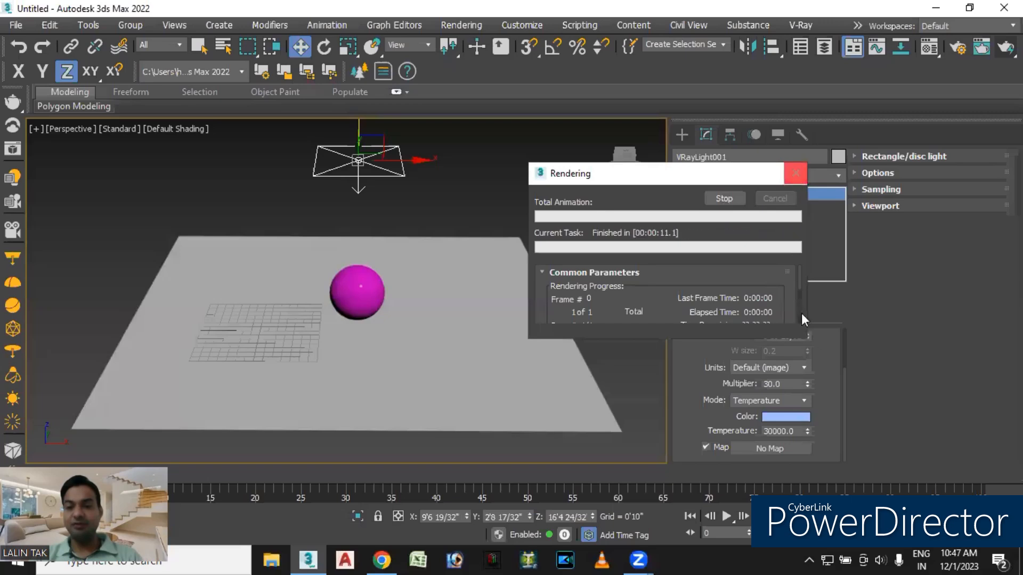
Return the VRayLight to Color mode and set its color to pure white.
left_click(791, 401)
left_click(766, 410)
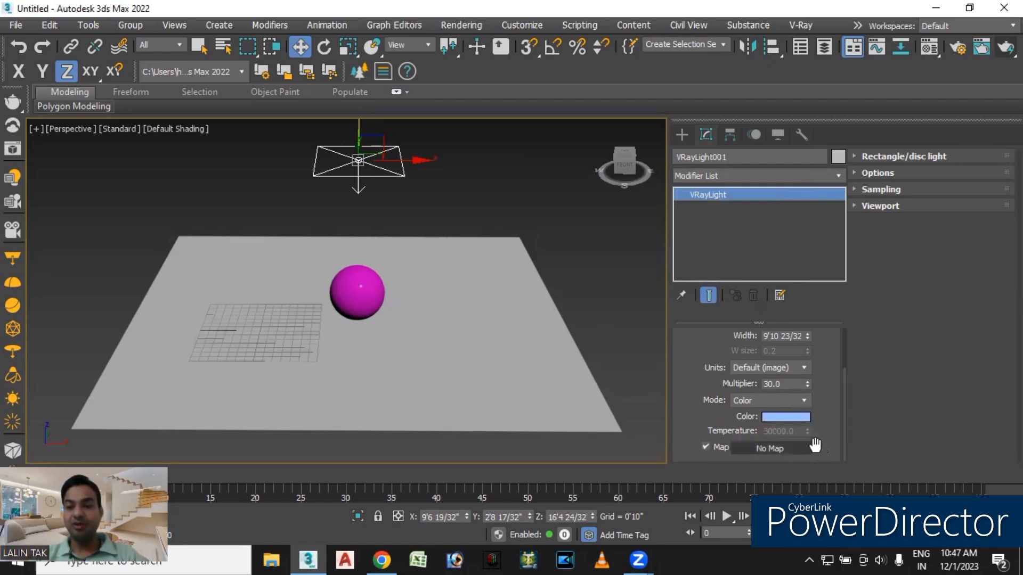
left_click(880, 157)
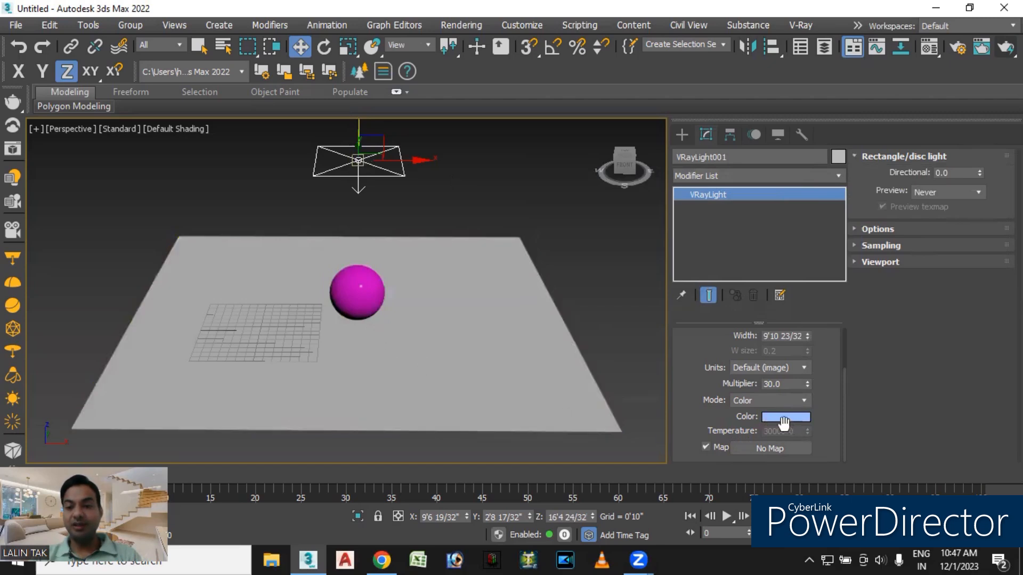
left_click(778, 416)
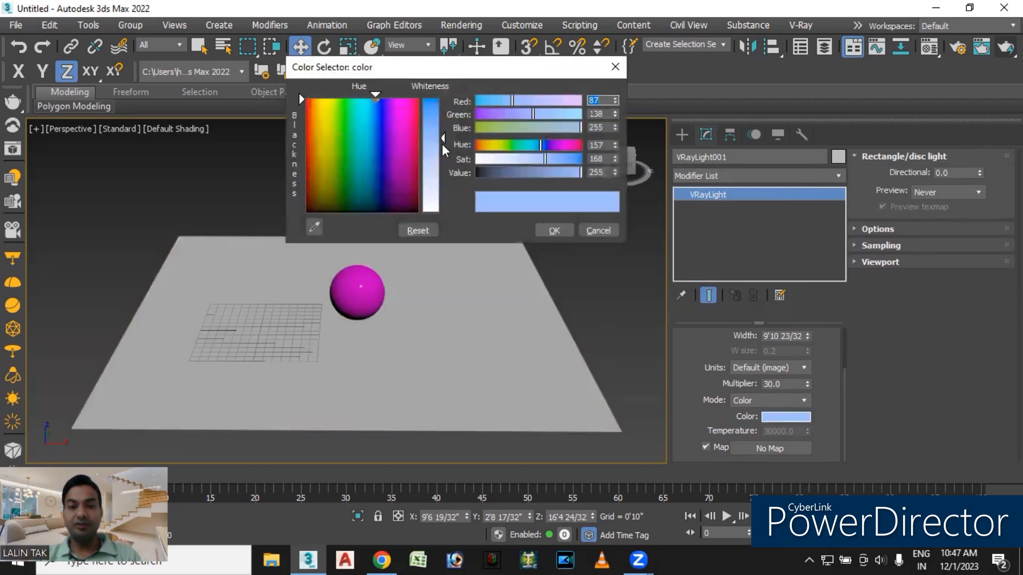
left_click_drag(444, 139, 444, 99)
left_click(548, 226)
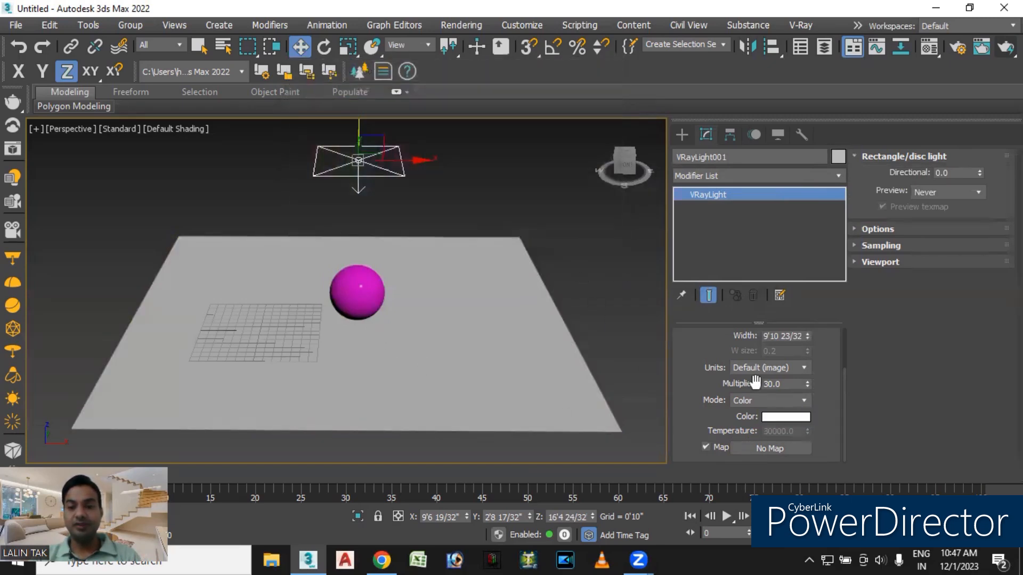
Test-render the Perspective view with the white light, leaving the render once it has been checked.
left_click(1006, 47)
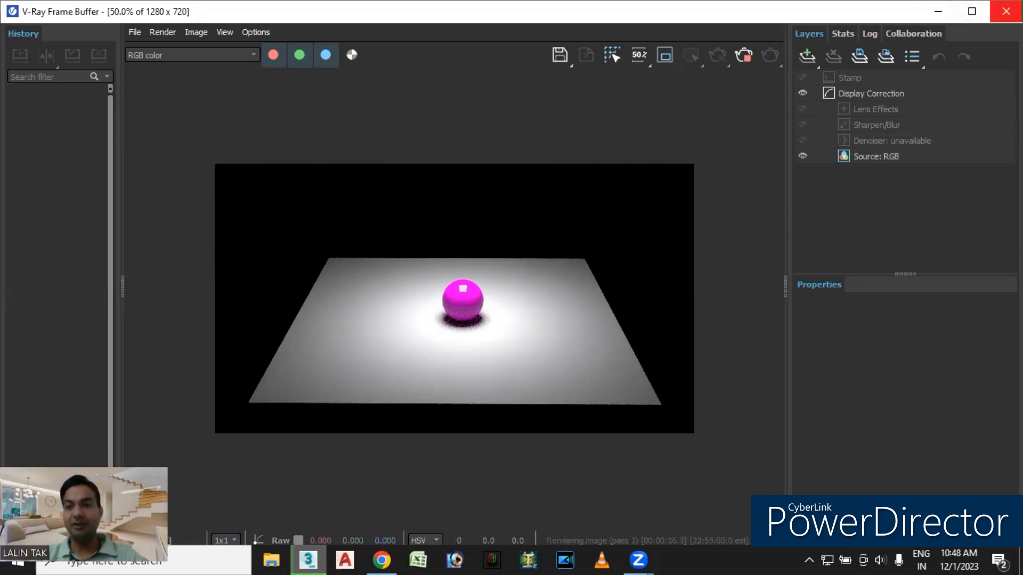
left_click(938, 11)
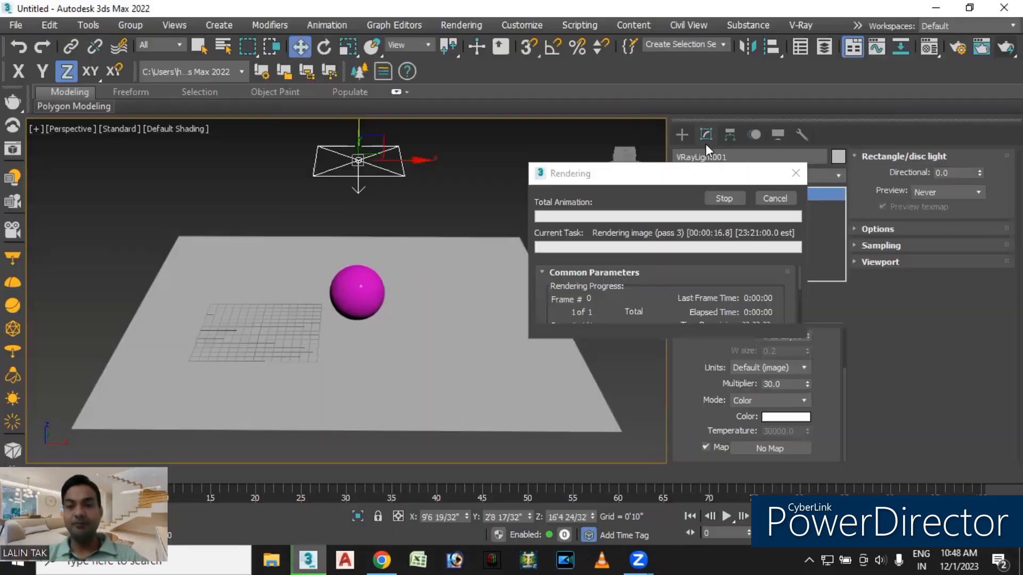
left_click(796, 173)
Set the VRayLight's Directional value to 1.0 and test-render the Perspective view.
double_click(946, 173)
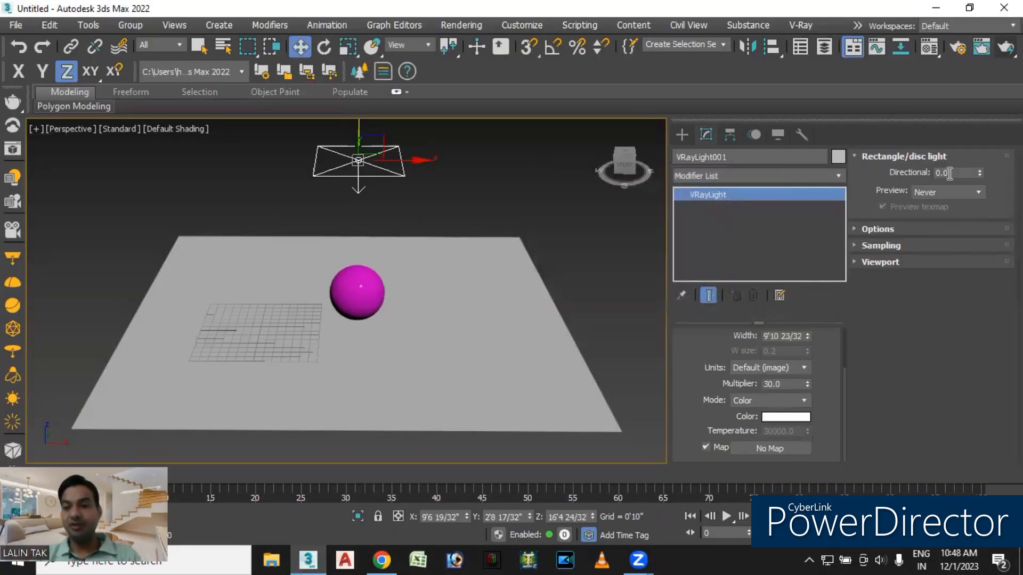
type("1")
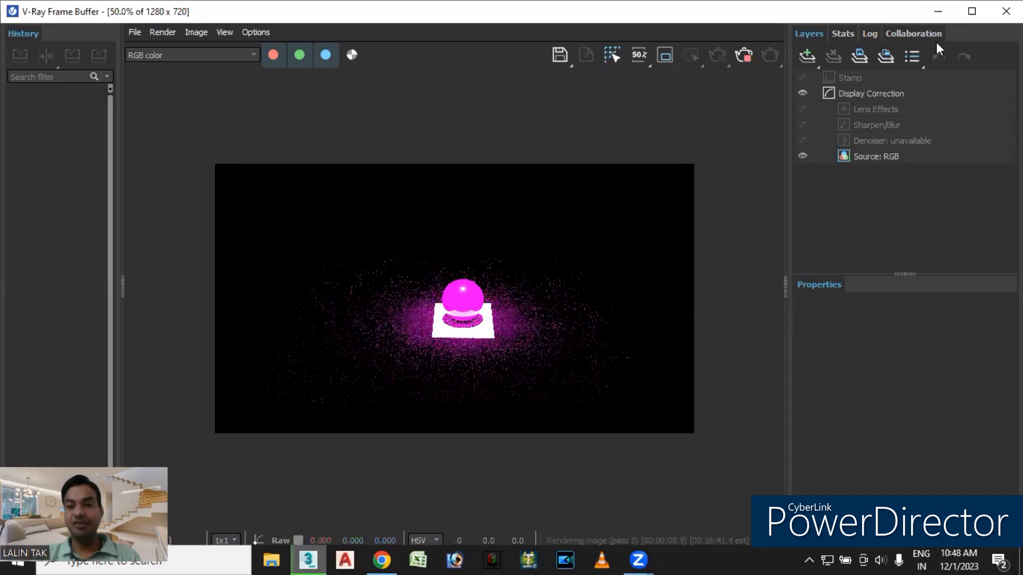
key("alt+Tab")
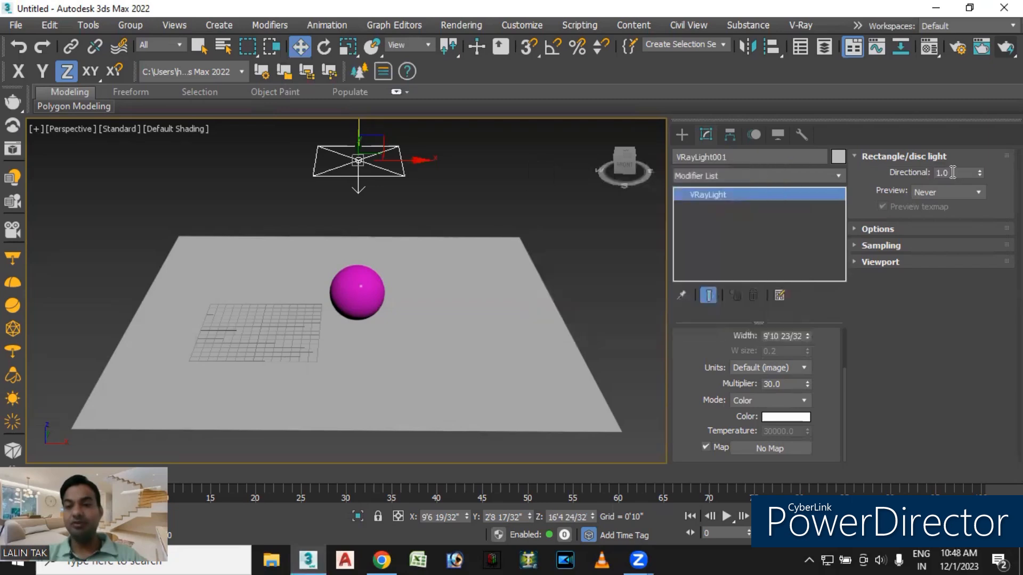
Change the VRayLight's Directional value to 0.5 and test-render the view.
left_click(905, 177)
type("0.5")
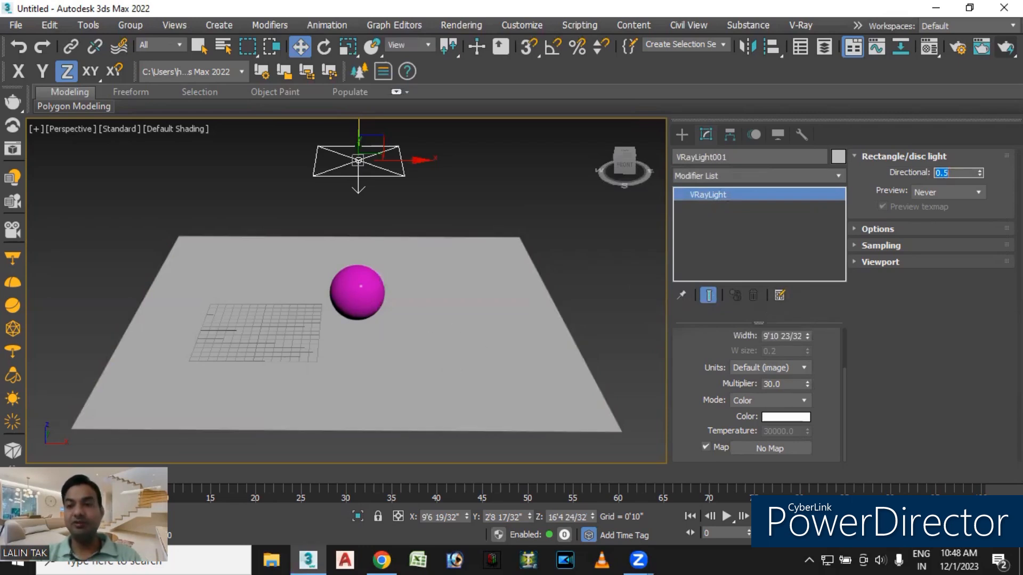
key("shift+q")
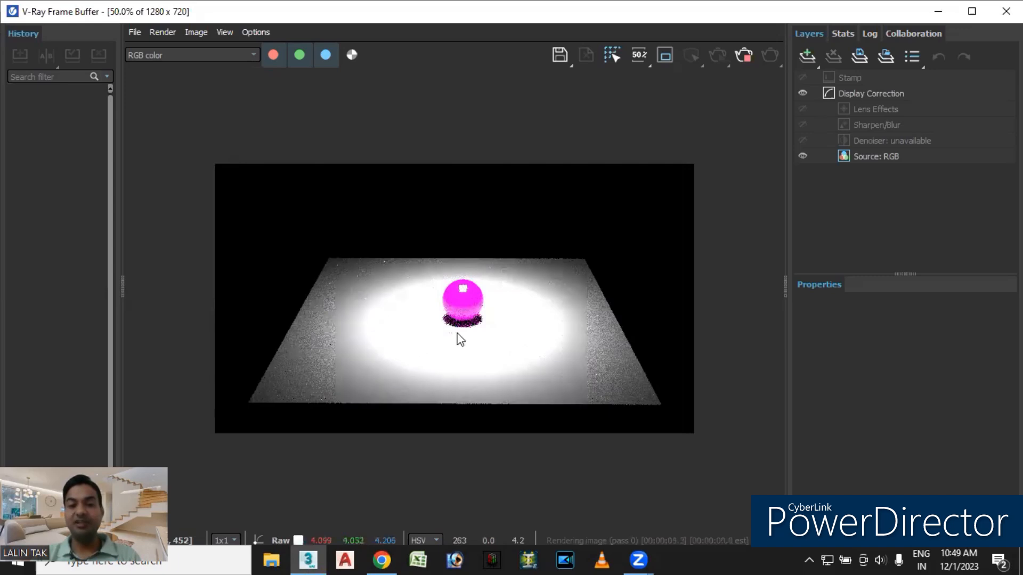
left_click(1003, 12)
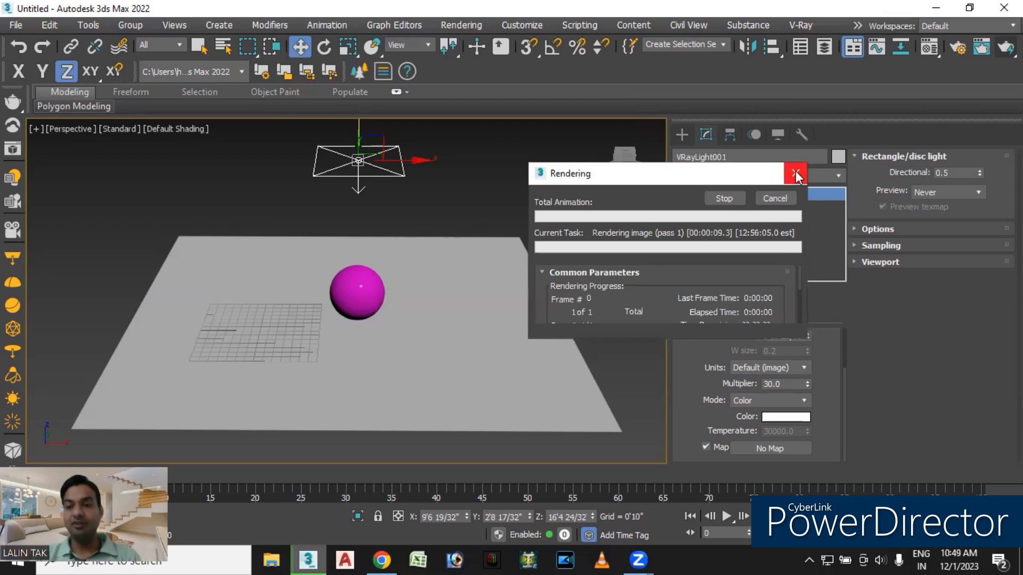
left_click(794, 174)
Lower the VRayLight's Directional value to 0.25 and test-render the view again.
left_click_drag(953, 172, 851, 196)
type("0.2")
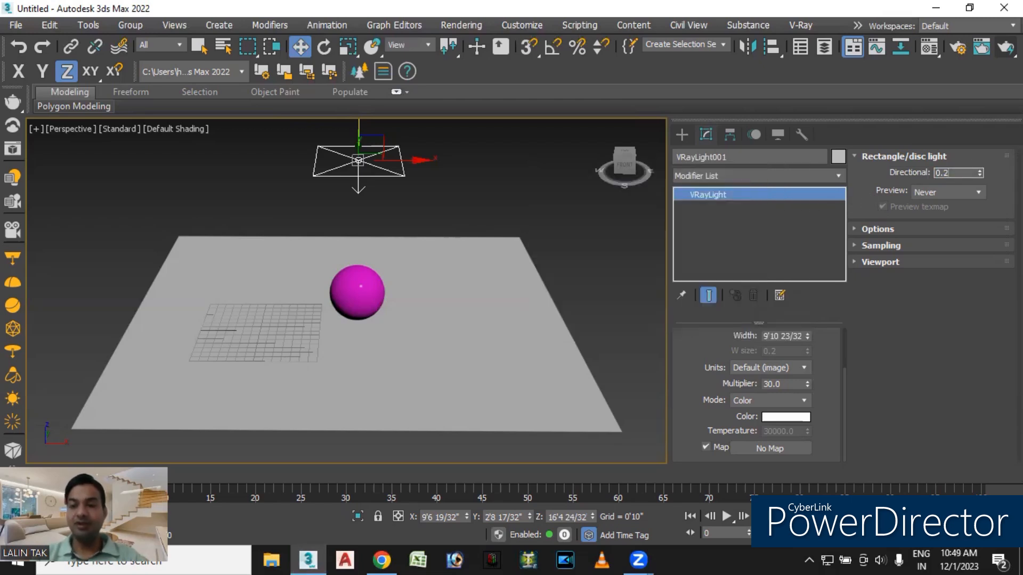
key("shift+q")
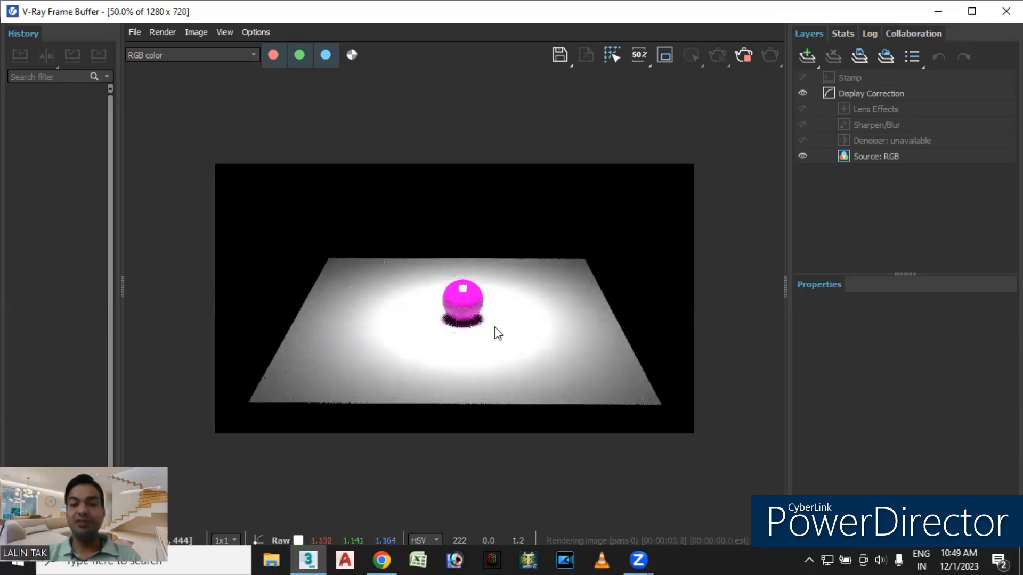
left_click(1006, 12)
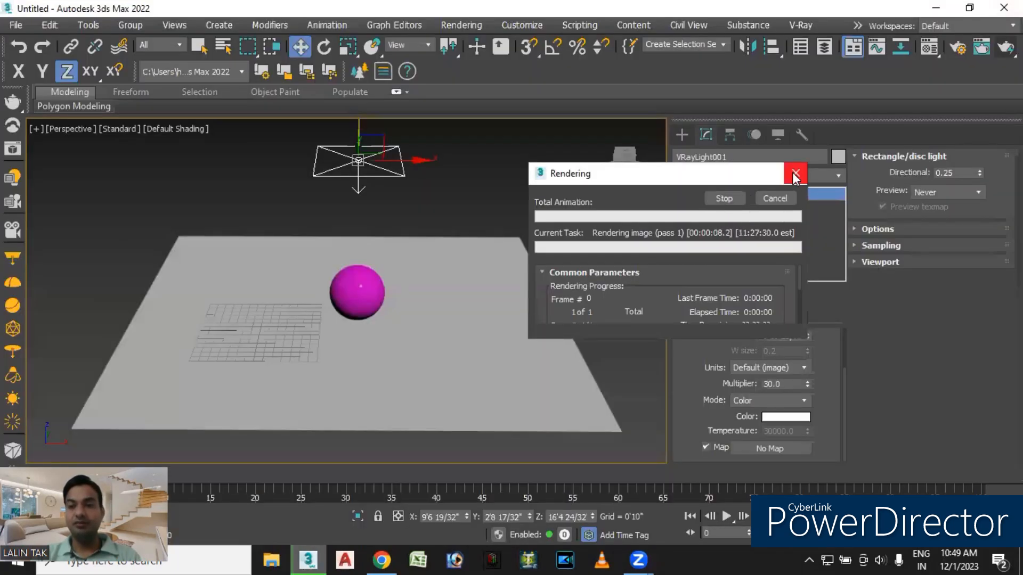
Reset the VRayLight's Directional value to 0 and test-render the Perspective view.
left_click_drag(955, 174, 858, 174)
type("0")
key("Return")
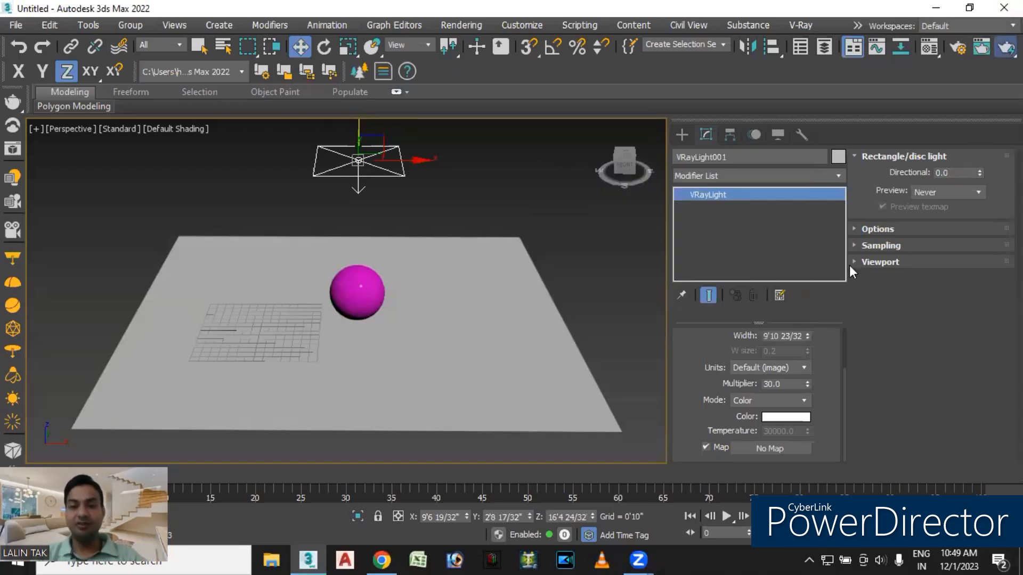
key("shift+q")
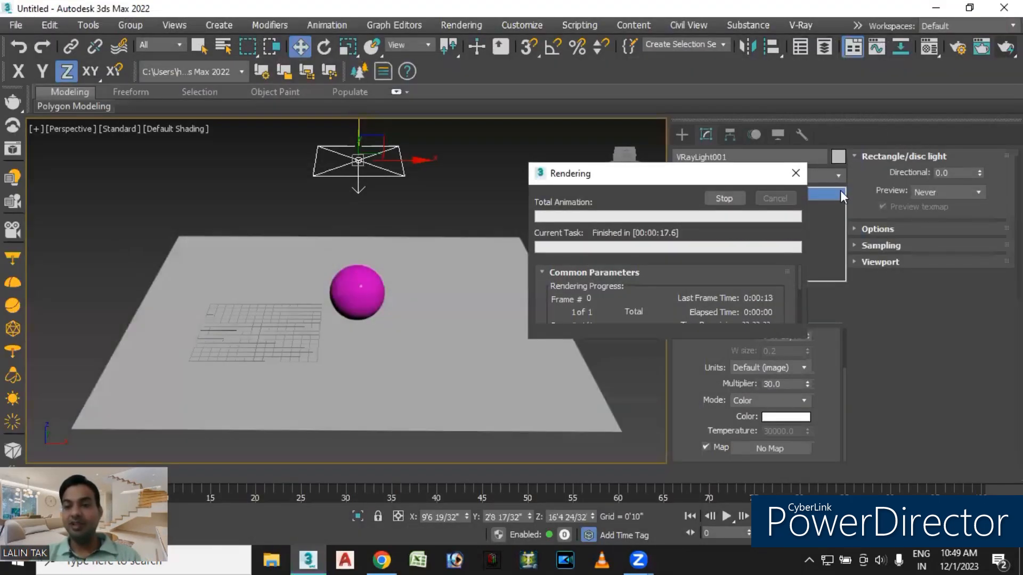
Set the VRayLight's directional preview to Selected.
middle_click_drag(421, 185, 409, 231)
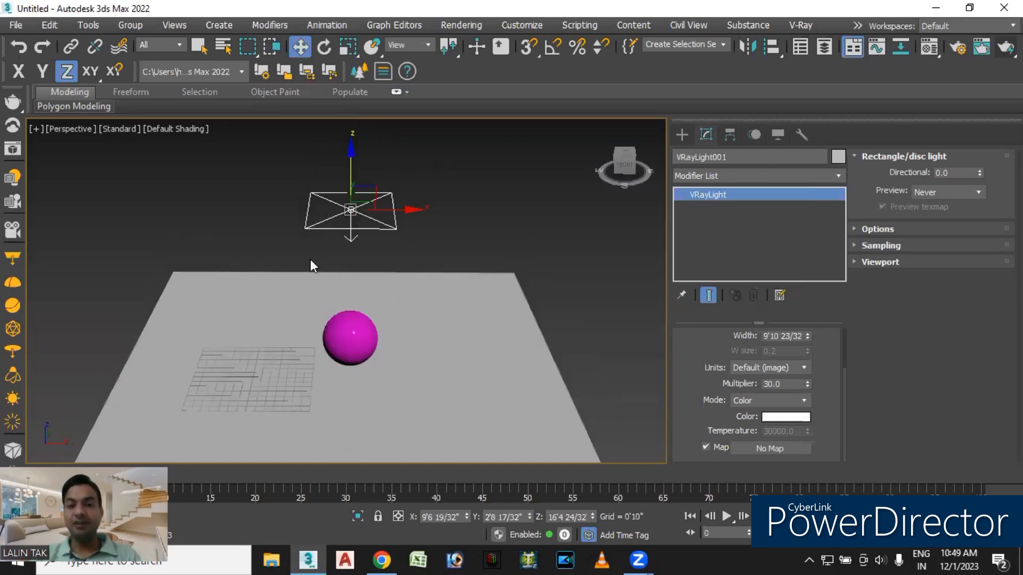
left_click(947, 193)
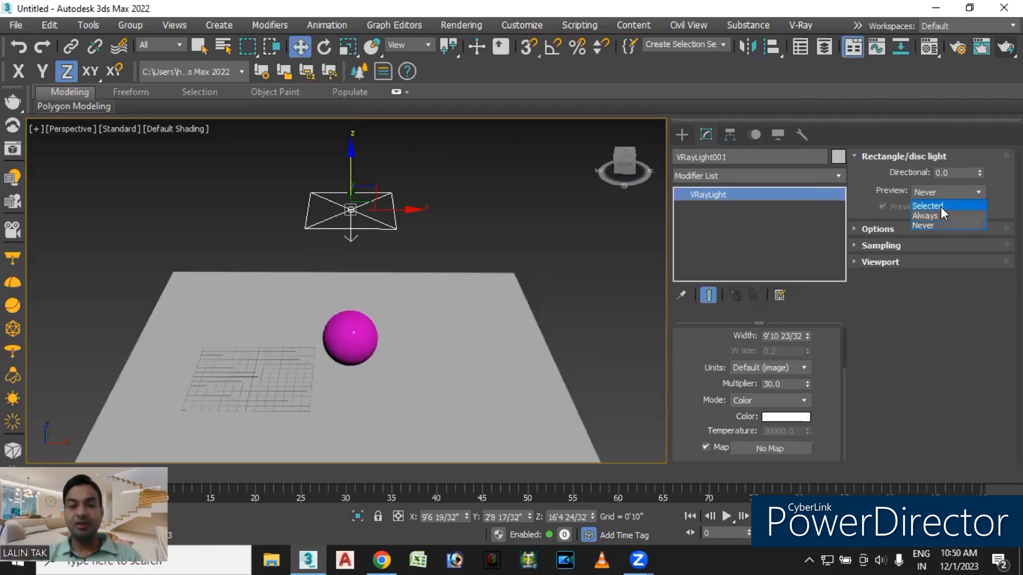
left_click(941, 207)
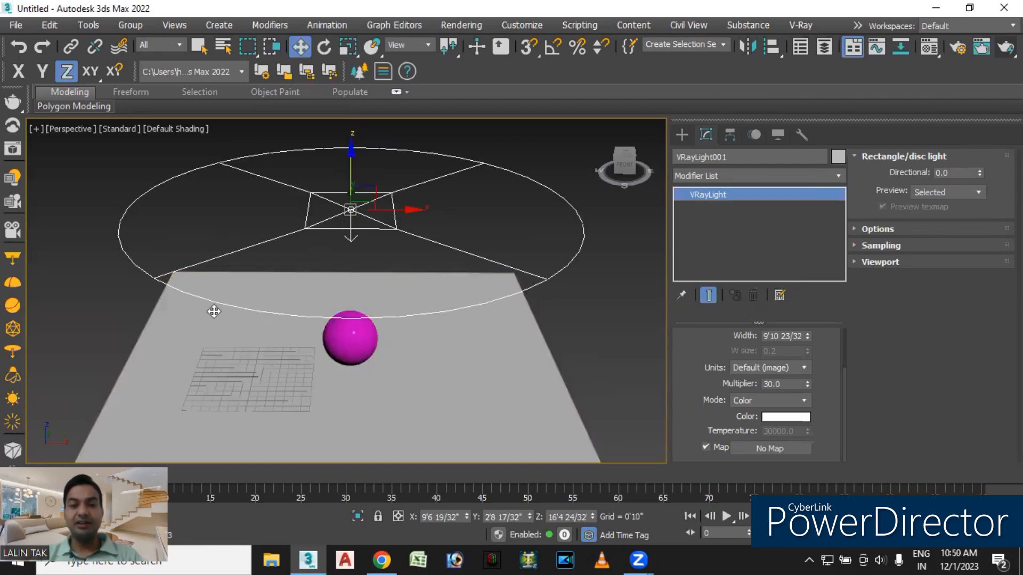
scroll(388, 362, "down", 3)
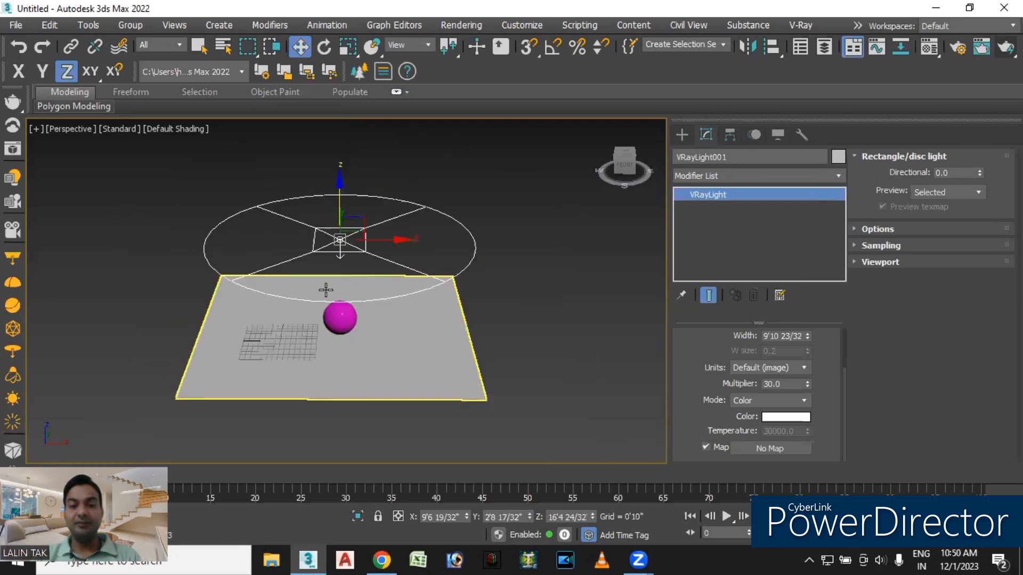
Enlarge the ground plane to about 117'7" long and 88'11" wide, leaving nothing selected.
mouse_move(397, 367)
middle_mouse_down("alt")
mouse_move(399, 359)
mouse_move(402, 383)
middle_mouse_up("alt")
left_click(374, 386)
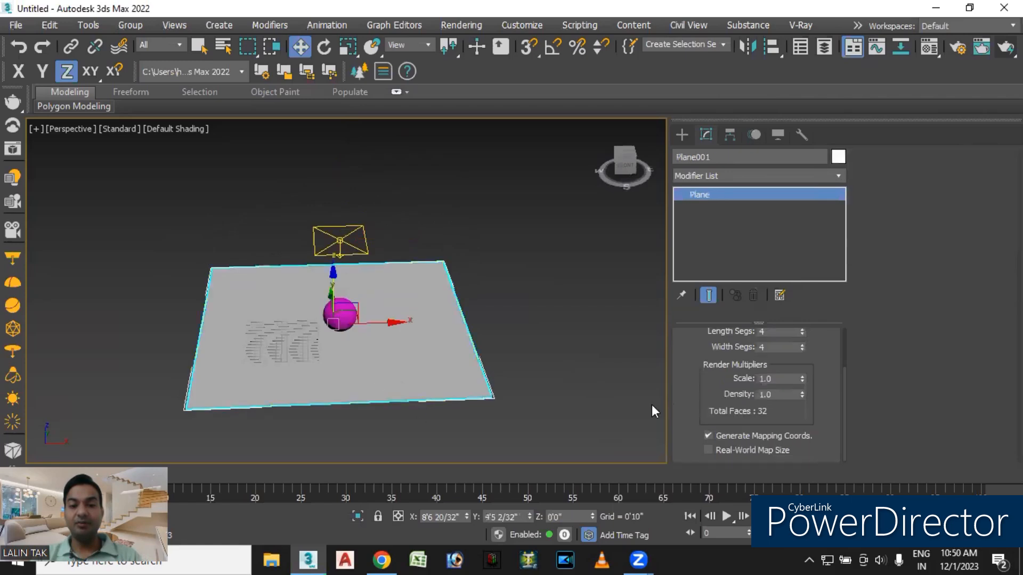
left_click_drag(842, 392, 778, 292)
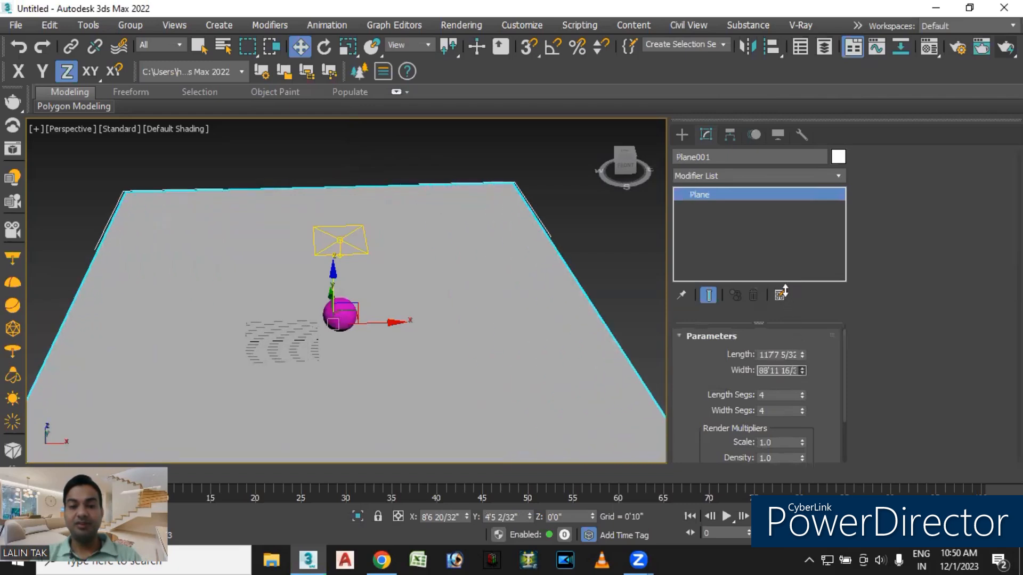
left_click(606, 244)
Reselect the VRayLight and test-render the Perspective view with the whole enlarged ground plane in frame.
left_click(339, 244)
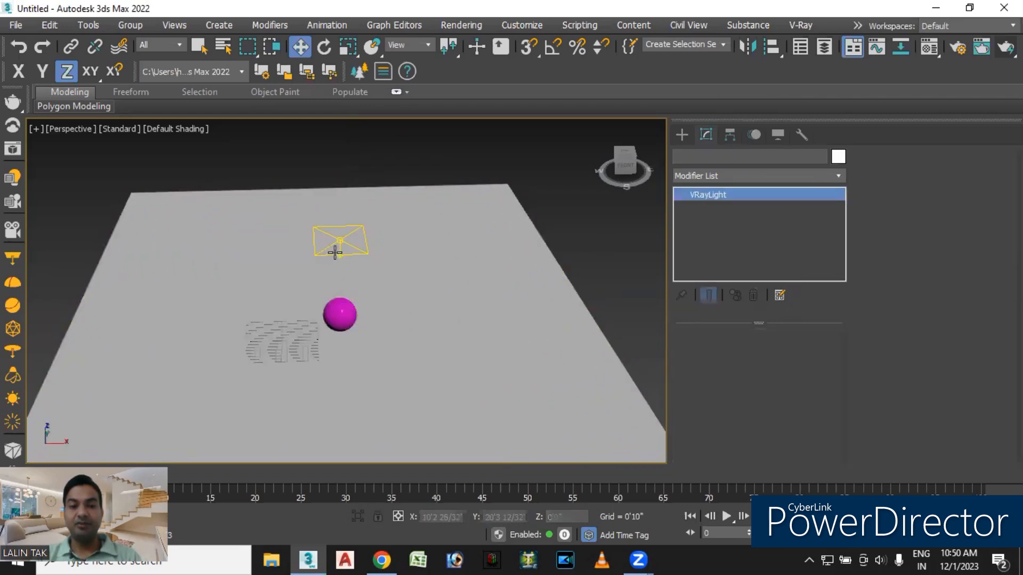
middle_click_drag(383, 337, 402, 306)
scroll(400, 316, "down", 3)
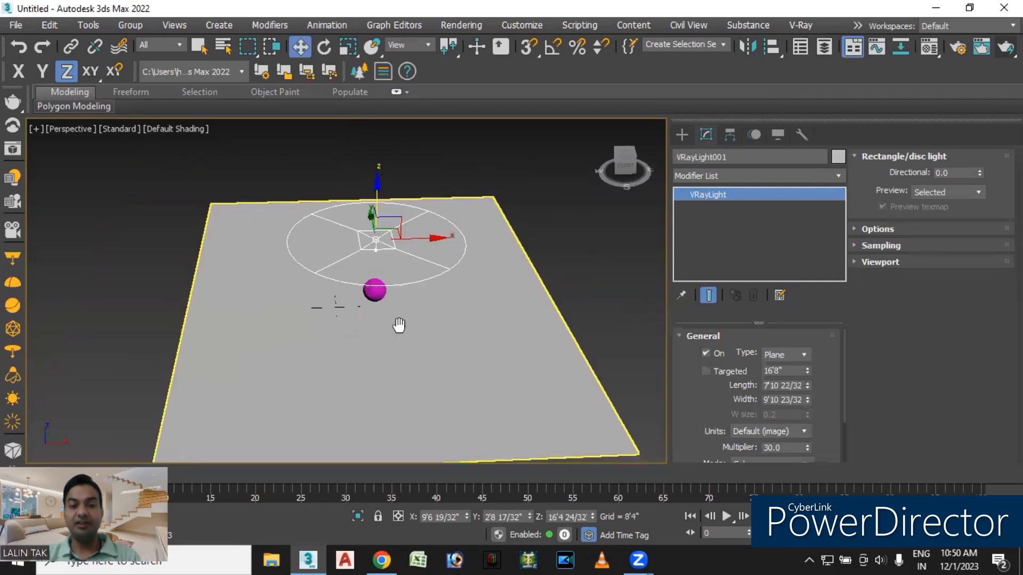
scroll(315, 292, "down", 2)
left_click(1005, 46)
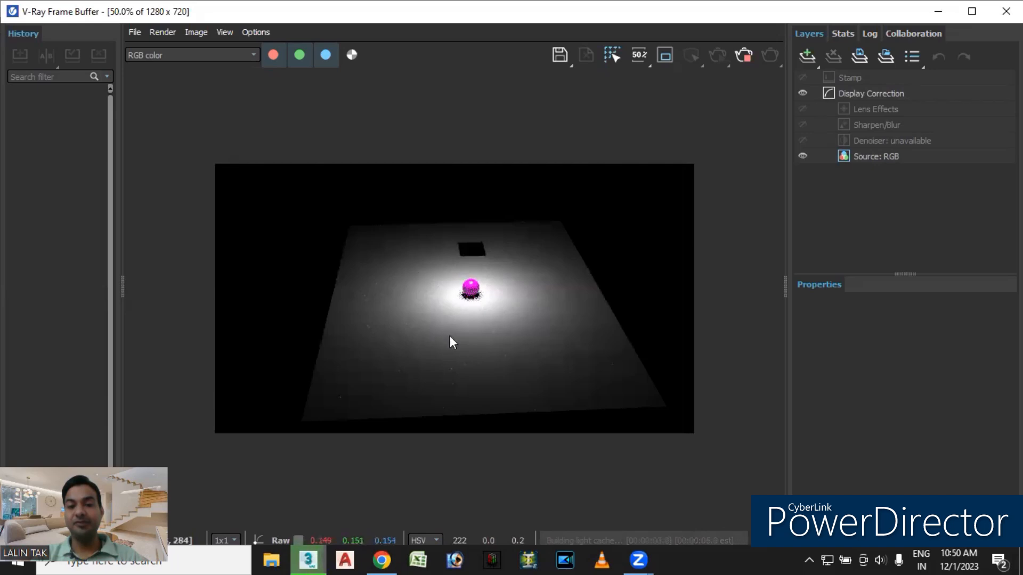
left_click(1006, 11)
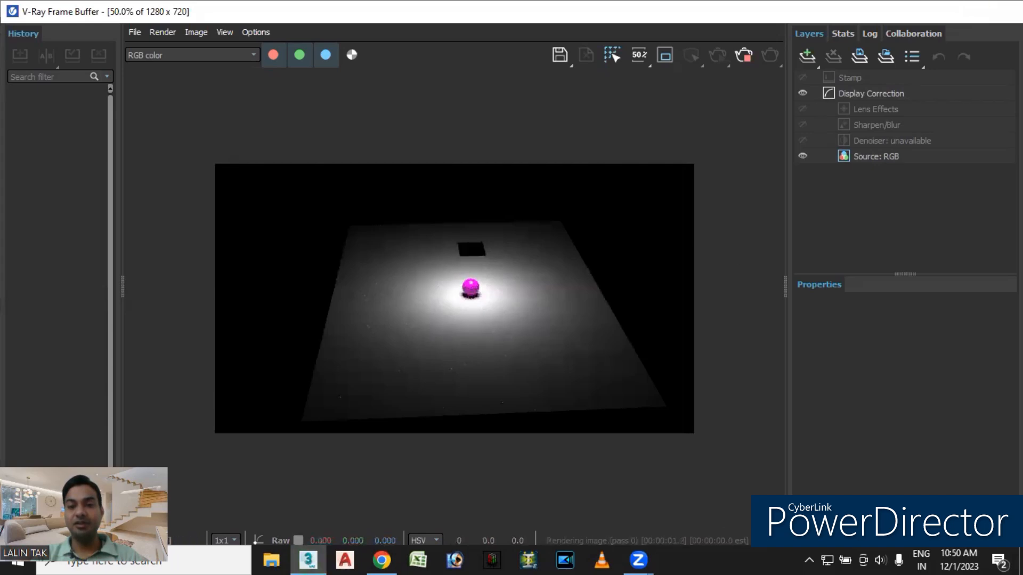
left_click(729, 198)
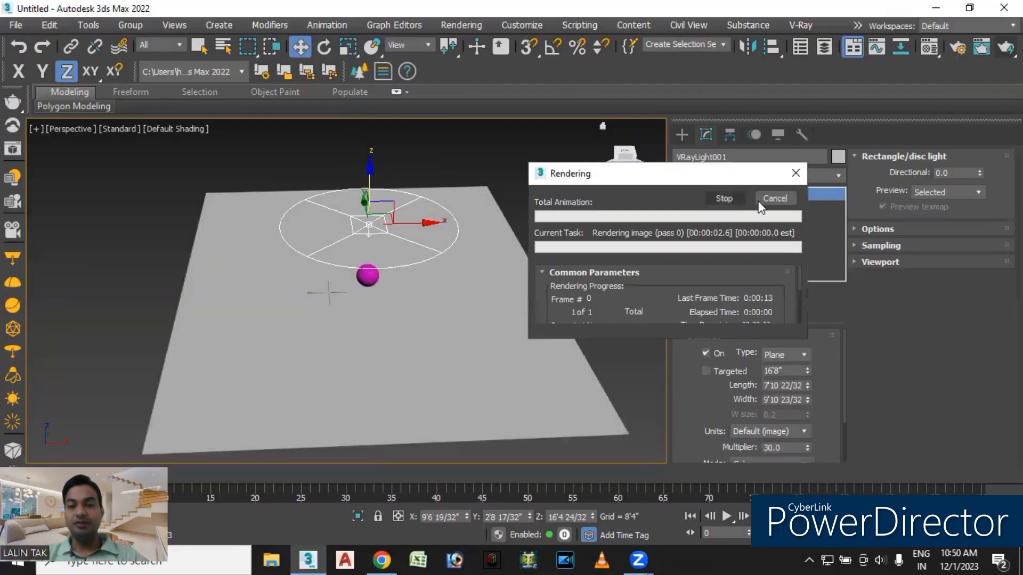
left_click(795, 173)
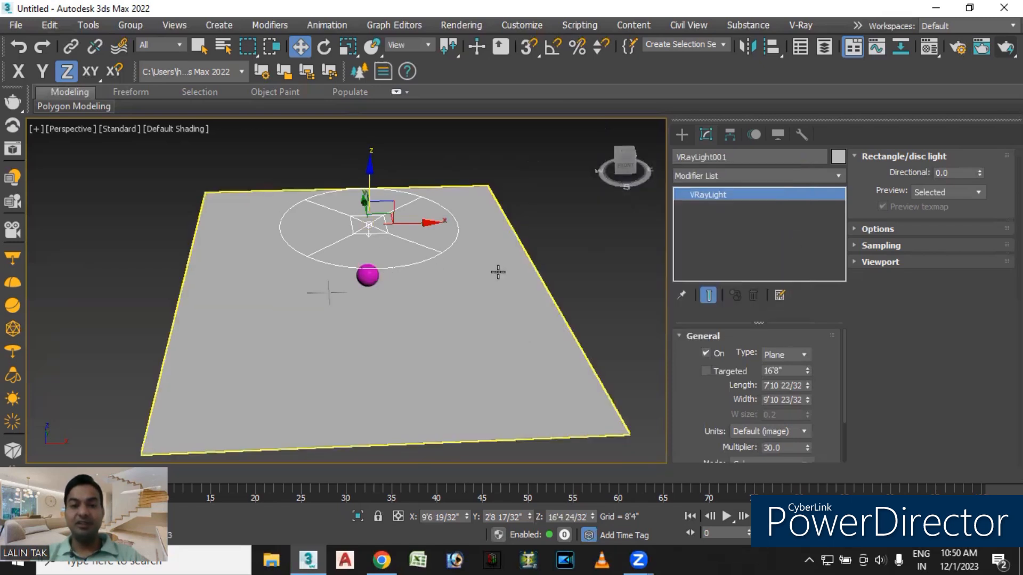
Set the VRayLight's preview to Always, then deselect and reselect the light to compare its display.
left_click(932, 193)
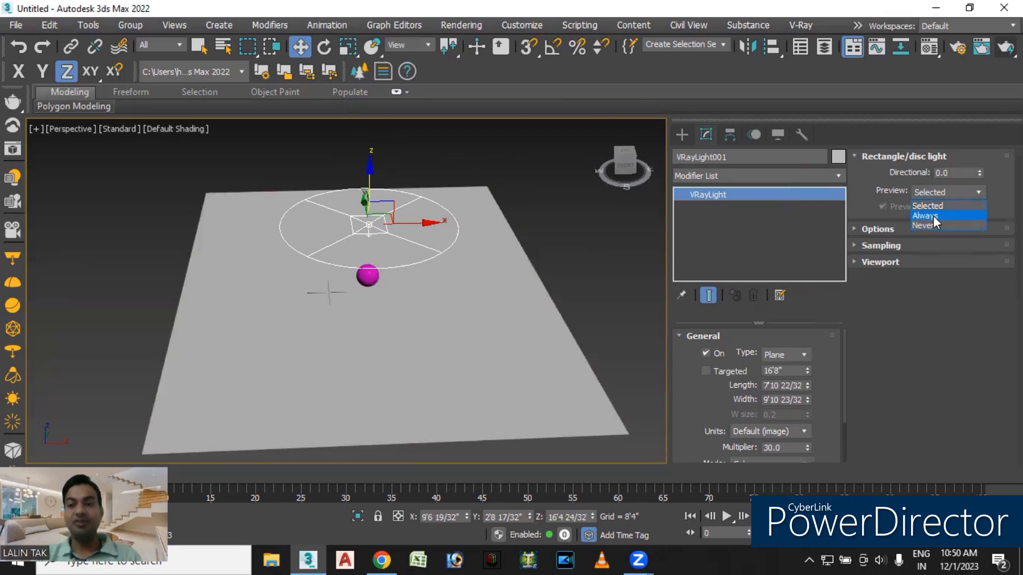
left_click(933, 216)
left_click(581, 223)
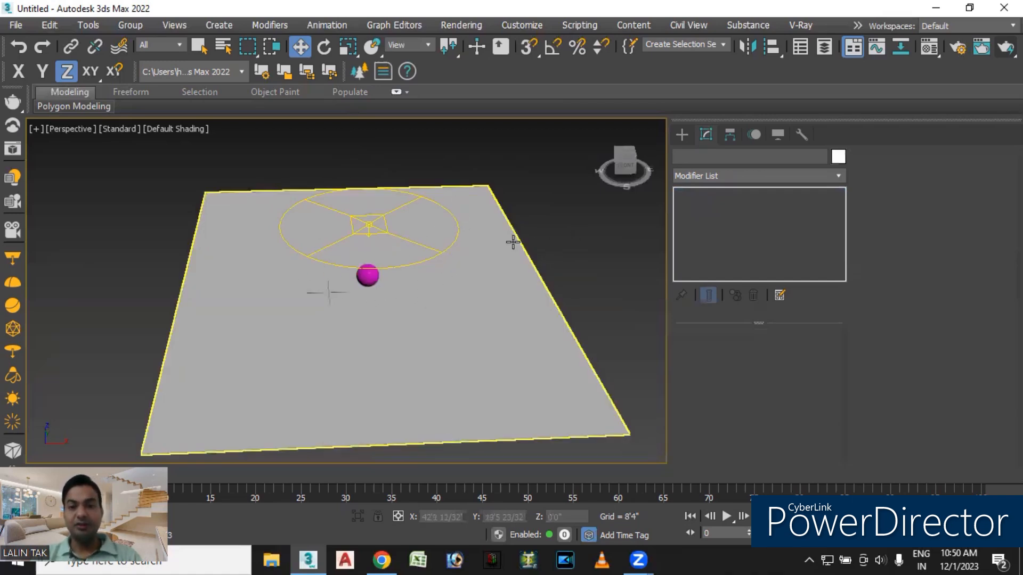
left_click(381, 227)
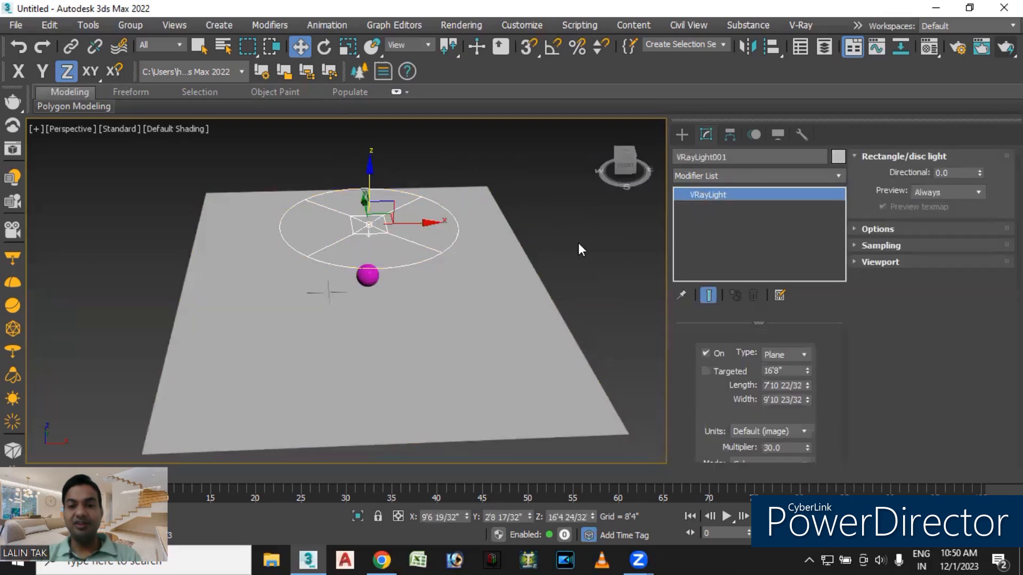
Set the VRayLight's preview back to Selected and deselect the light to check its display up close.
left_click(933, 194)
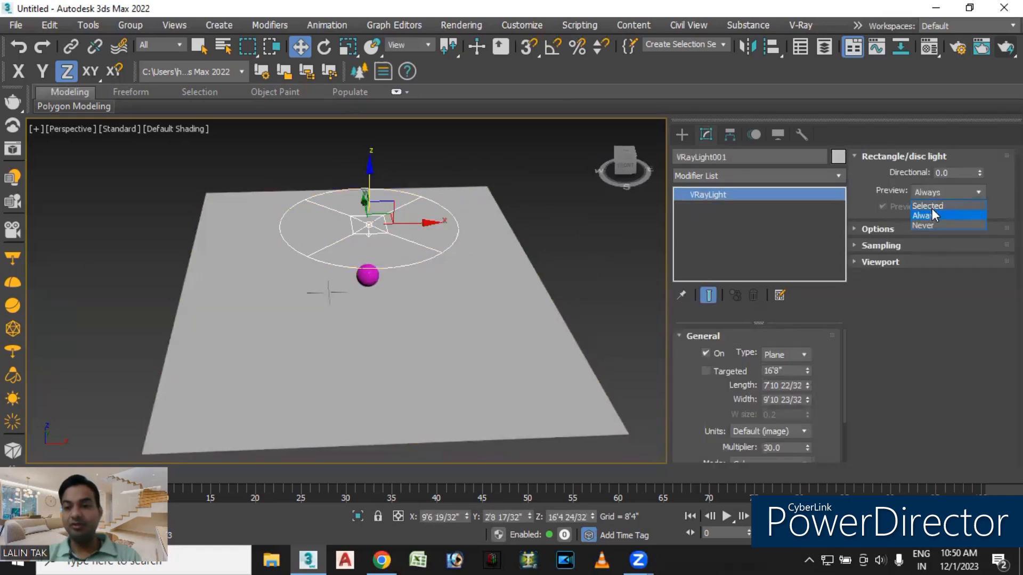
left_click(932, 205)
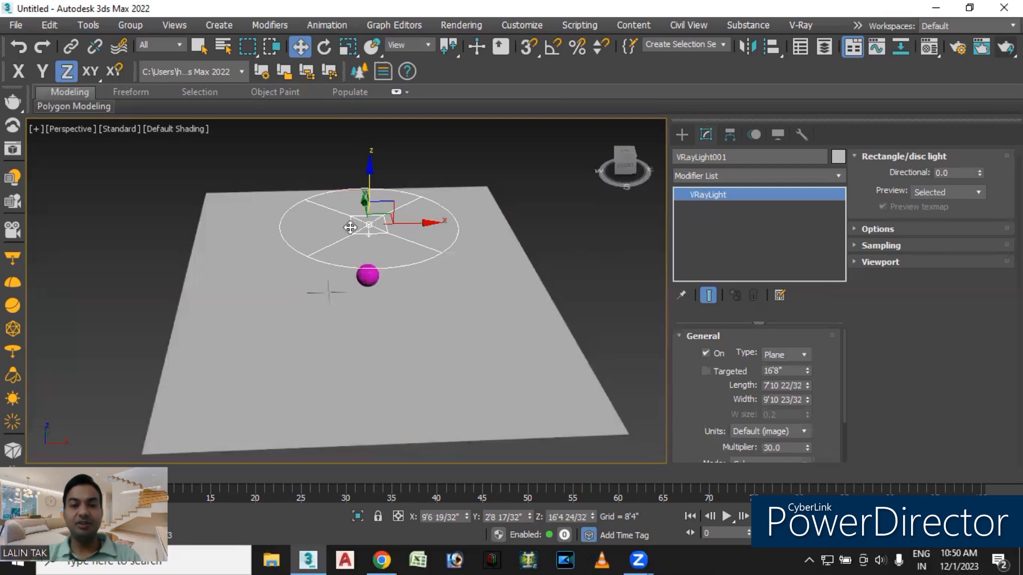
left_click(586, 242)
scroll(361, 237, "up", 5)
scroll(362, 238, "up", 2)
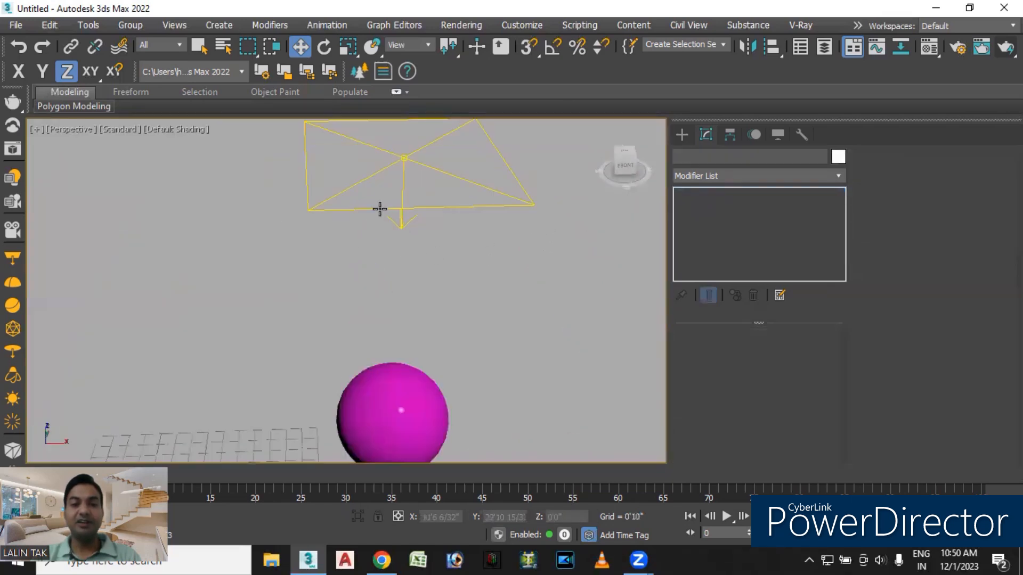
Reselect the VRayLight, set its rectangle/disc preview to Never, and expand the light's Options settings.
scroll(377, 212, "down", 6)
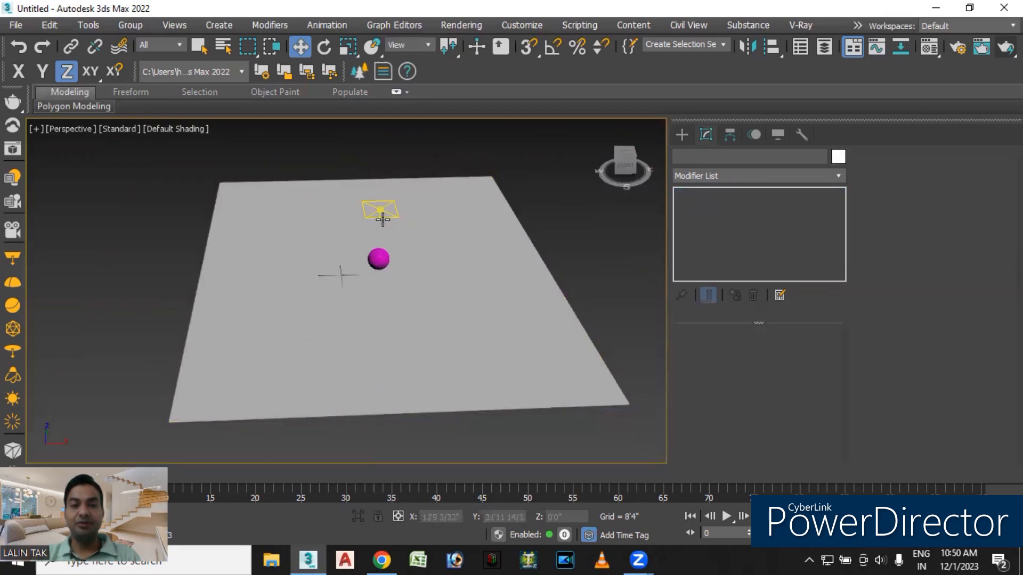
scroll(376, 220, "up", 3)
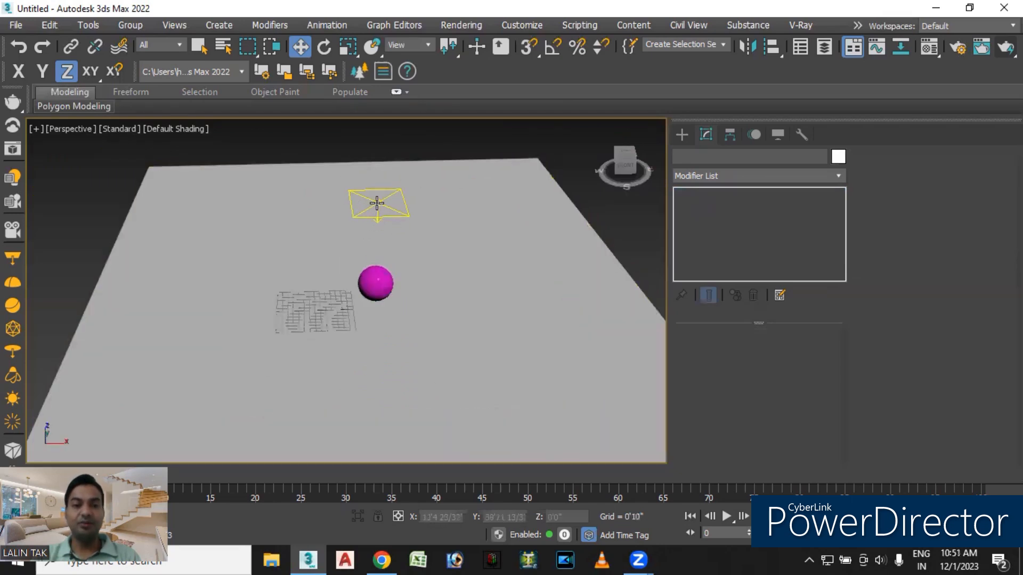
left_click(377, 203)
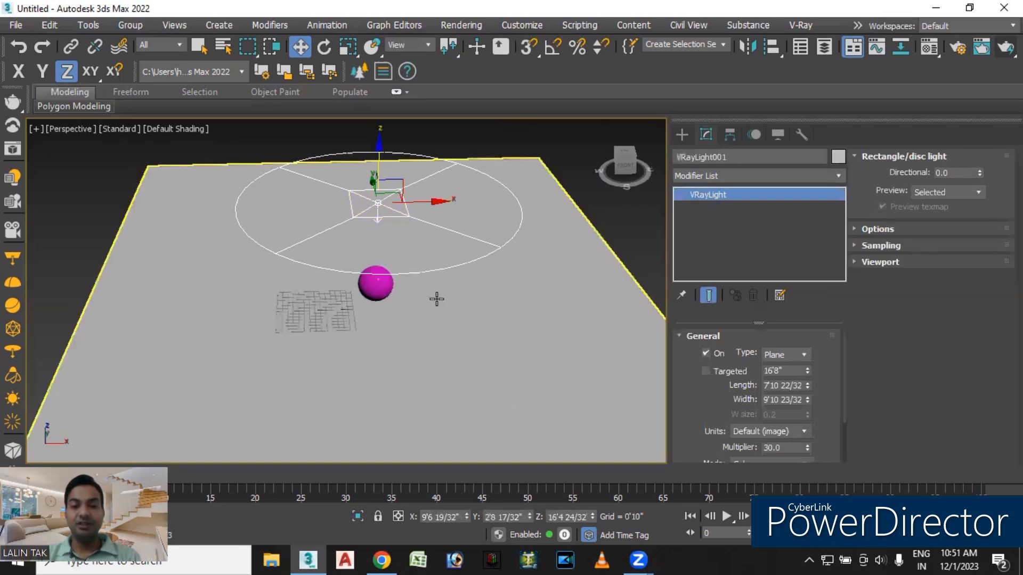
left_click(925, 193)
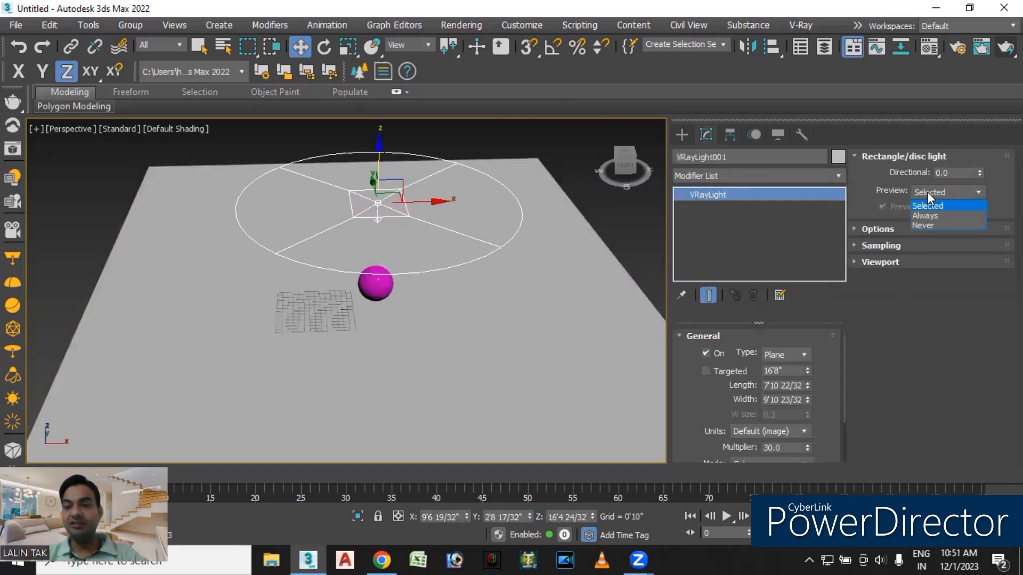
left_click(928, 224)
middle_click_drag(392, 278, 377, 265)
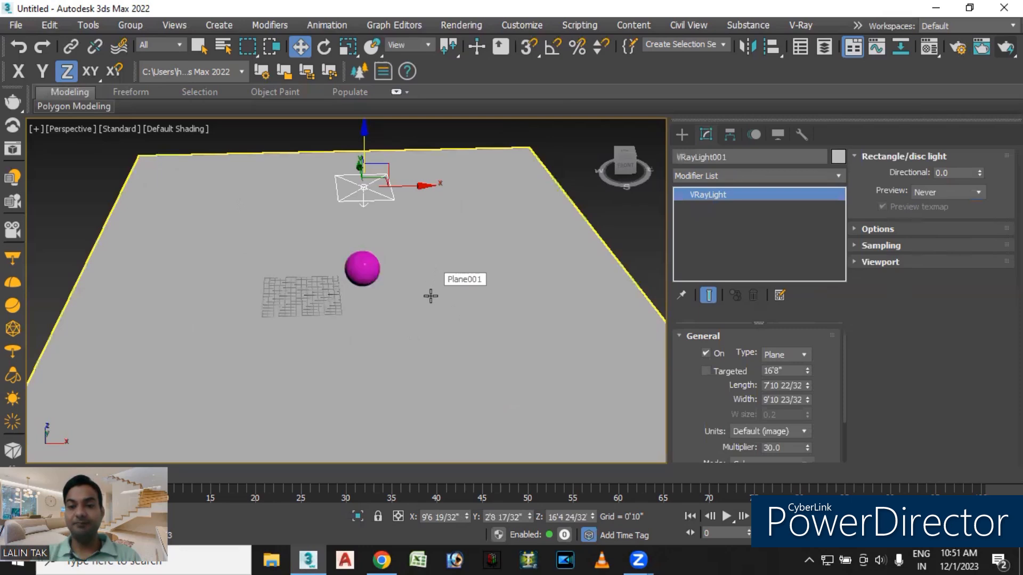
middle_click_drag(425, 366, 364, 286, "alt")
scroll(365, 286, "up", 3)
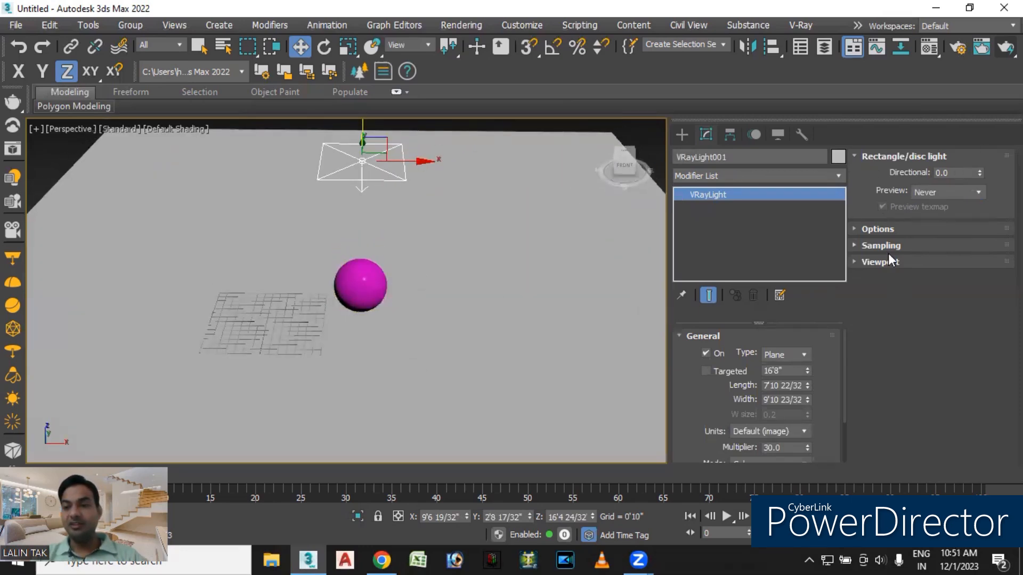
left_click(879, 229)
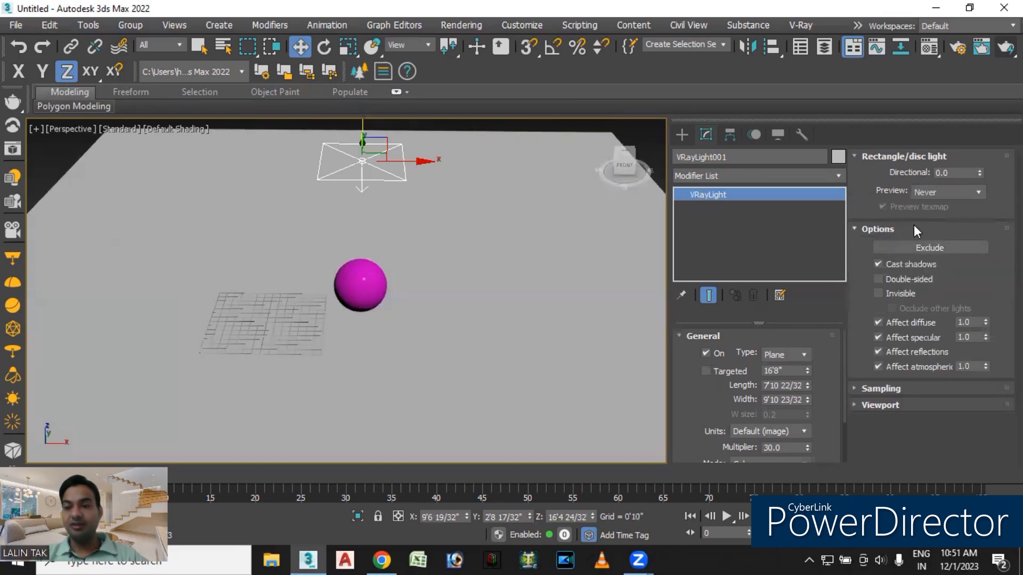
Copy the magenta sphere along X to both sides, placing the copies at X about 17'11" and about 2'3".
middle_click_drag(441, 272, 358, 282, "alt")
left_click(357, 282)
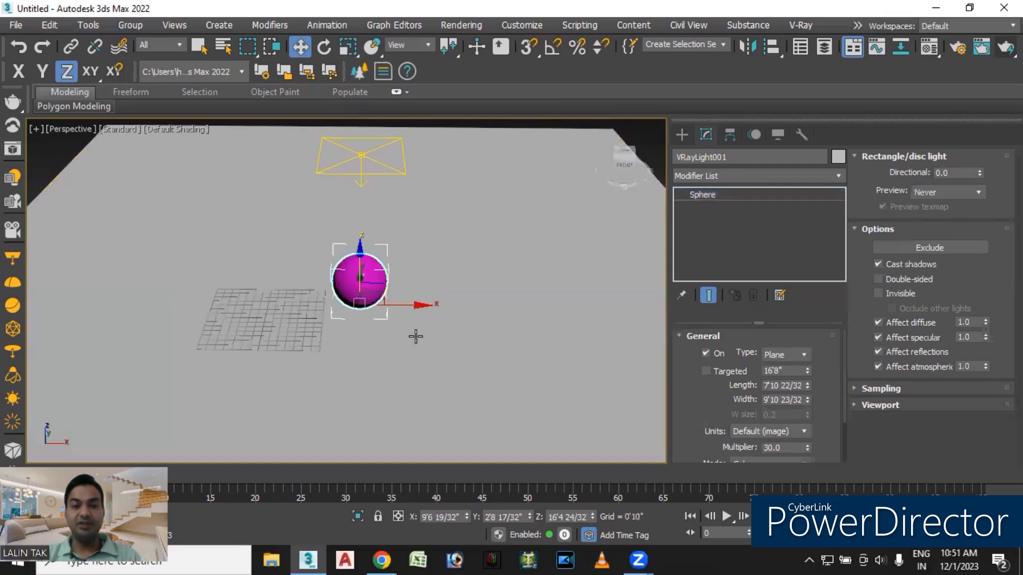
left_click_drag(410, 304, 492, 306, "shift")
left_click(500, 344)
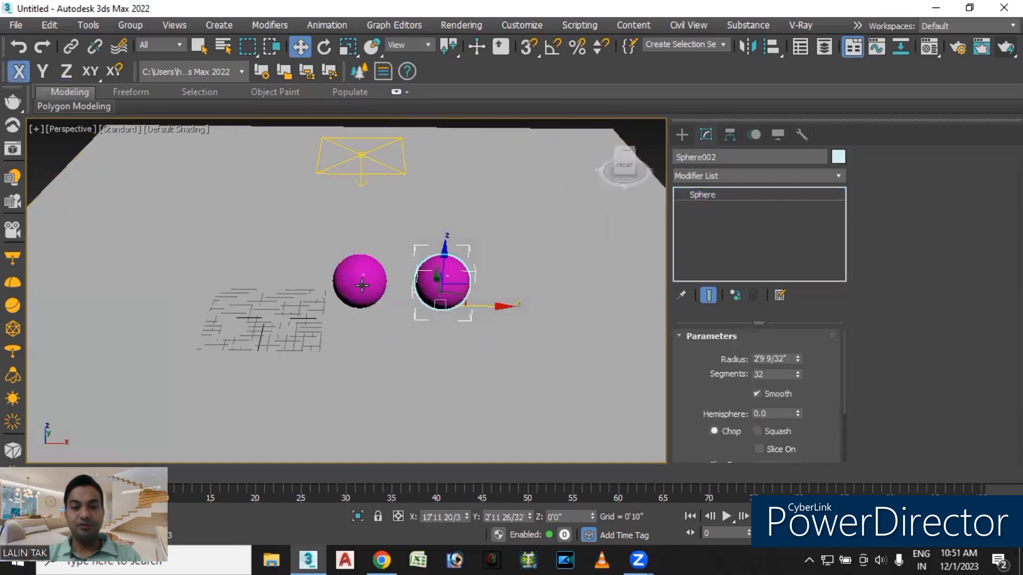
left_click(379, 292)
left_click_drag(399, 304, 328, 304, "shift")
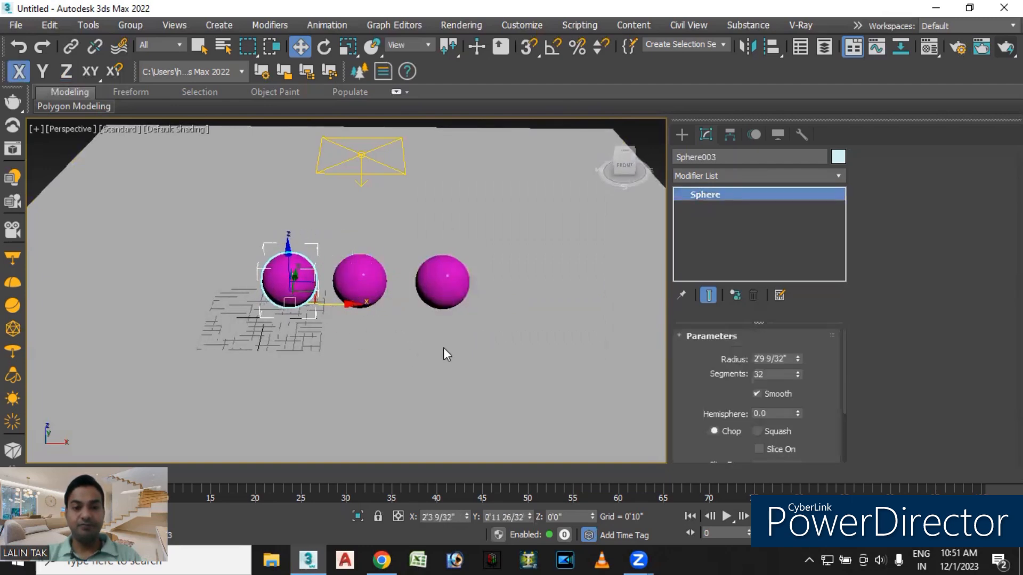
left_click(528, 345)
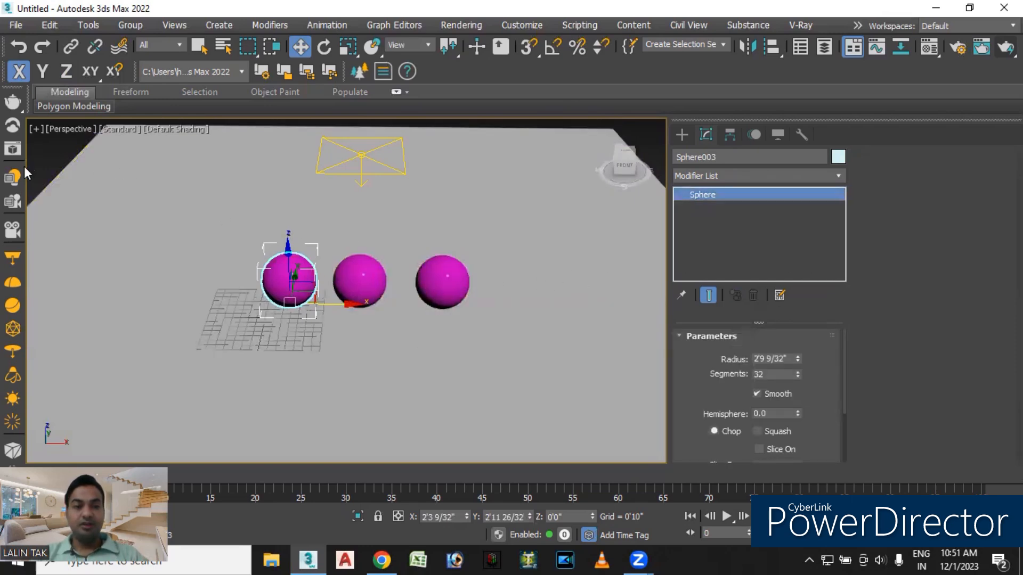
Limit the VRayLight's illumination and shadow casting to an Include list of Plane001, Sphere002 and Sphere003.
left_click(42, 155)
left_click(359, 163)
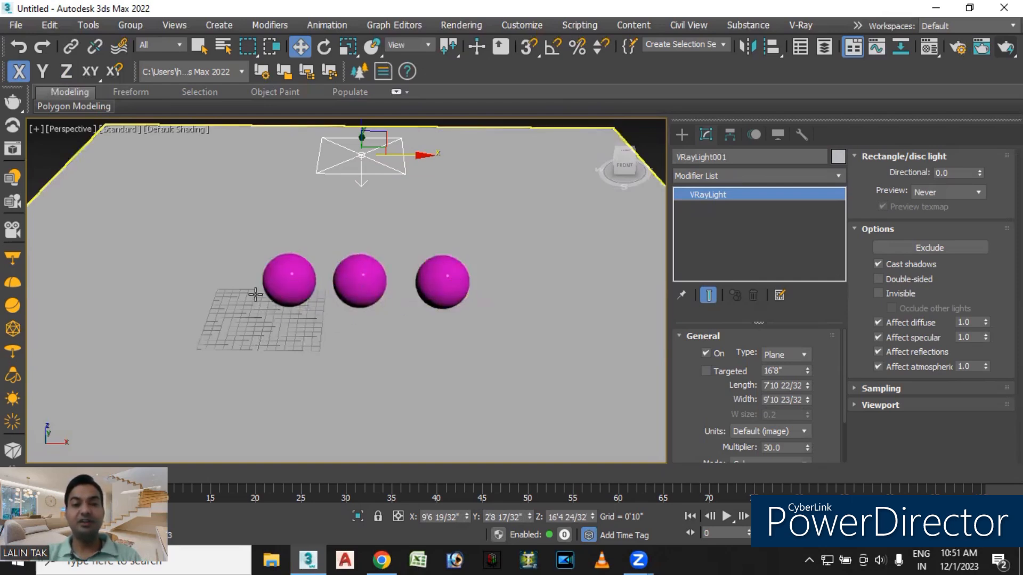
left_click(901, 248)
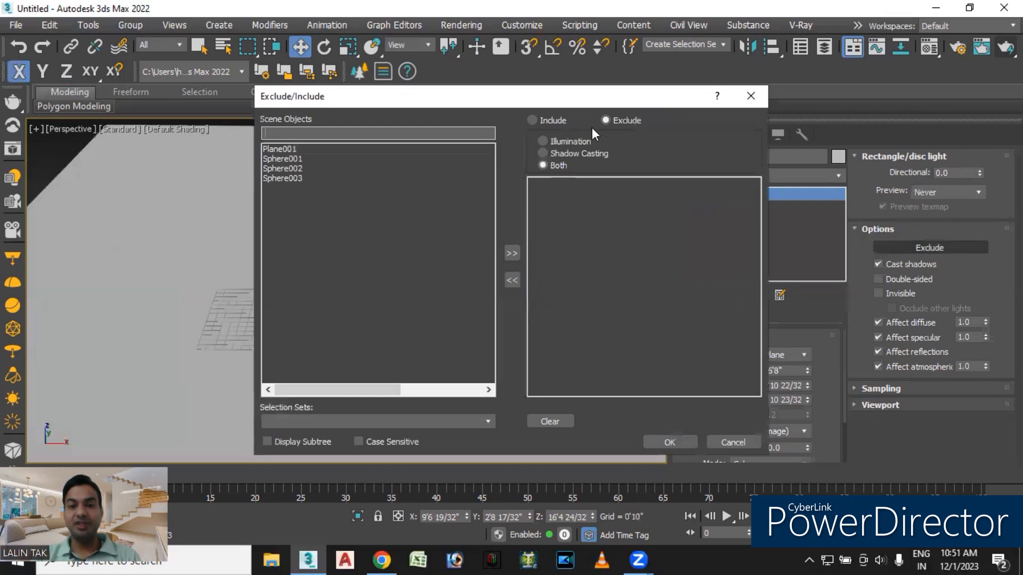
left_click(539, 121)
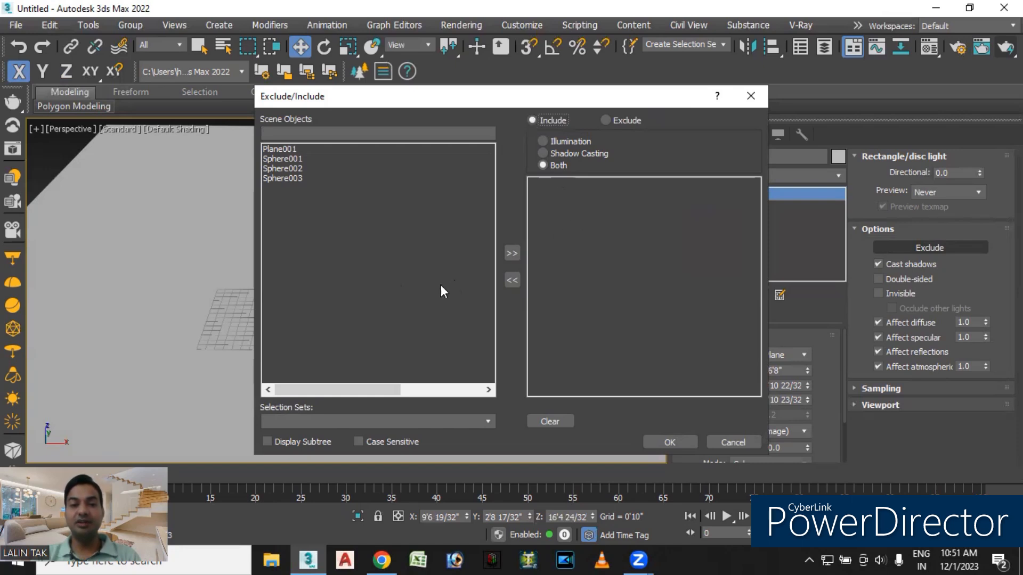
left_click(282, 149)
left_click(511, 253)
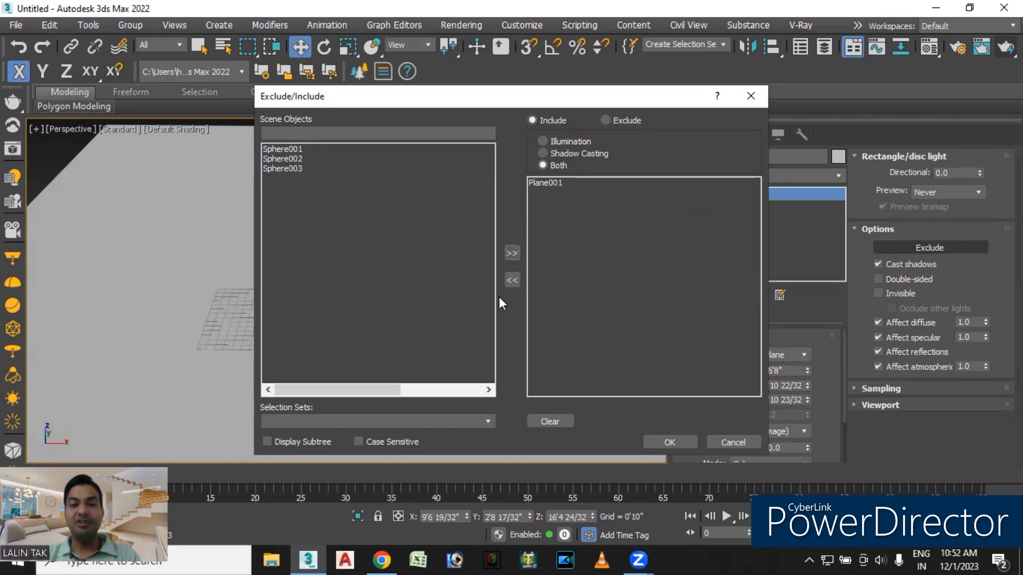
left_click(291, 149)
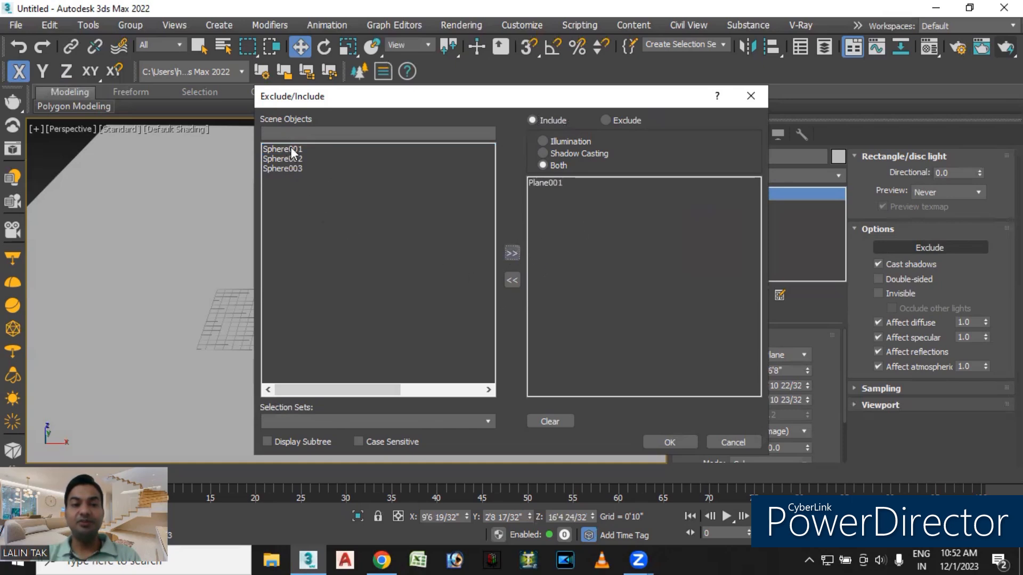
left_click(290, 158)
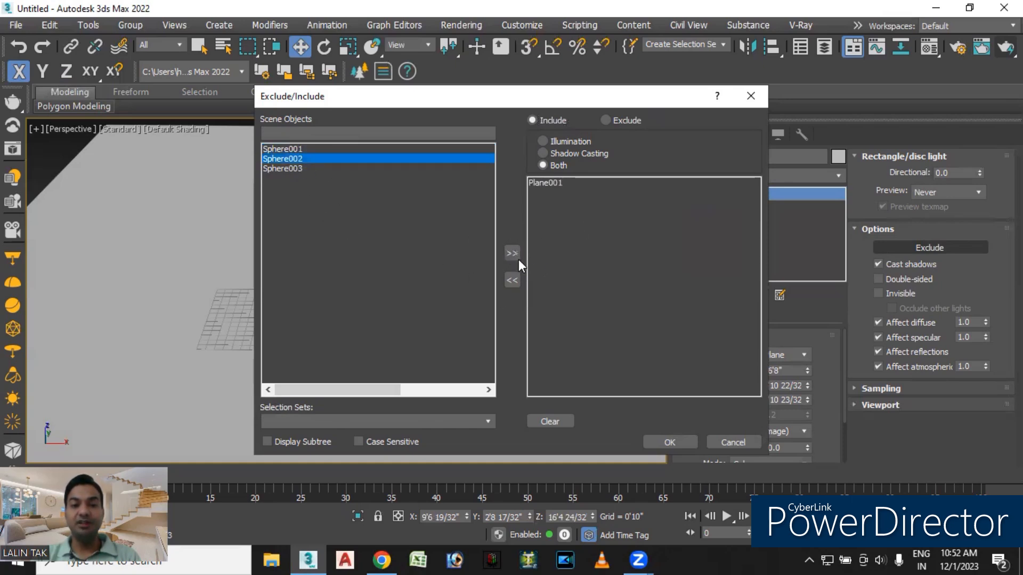
left_click(513, 252)
left_click(295, 159)
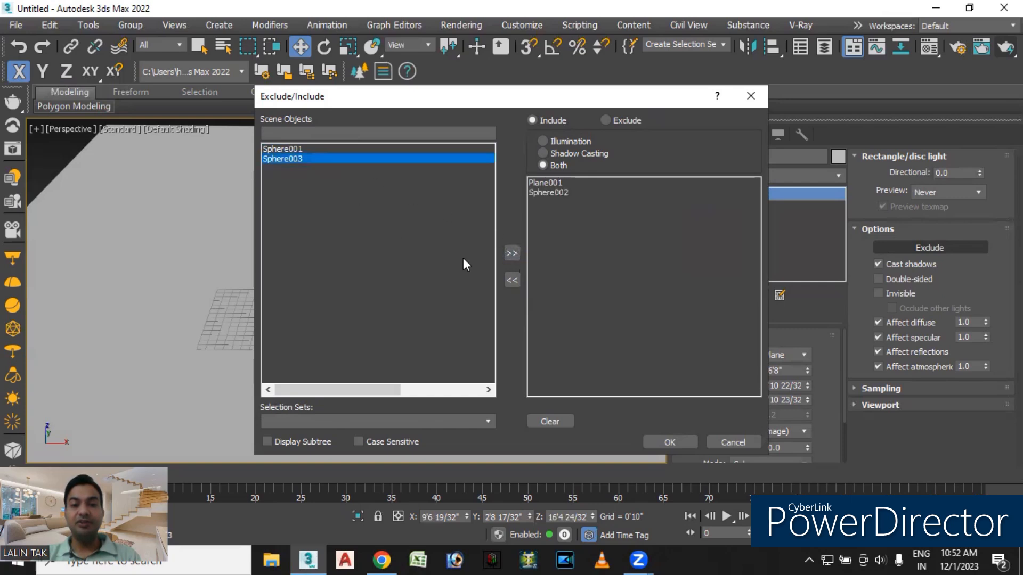
left_click(513, 253)
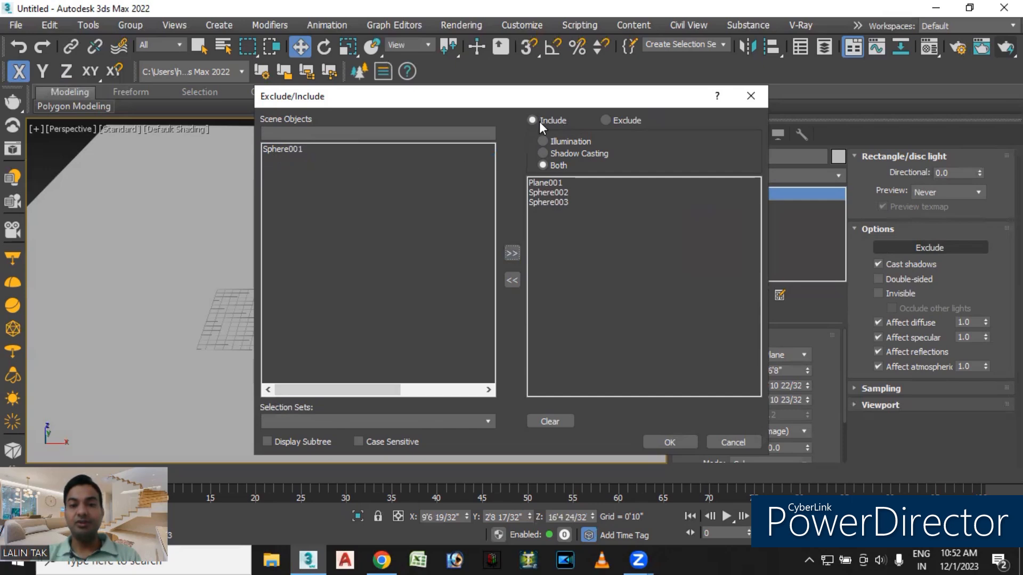
left_click(679, 440)
Test-render the Perspective view to check the light's include list, and close the render.
left_click(1006, 48)
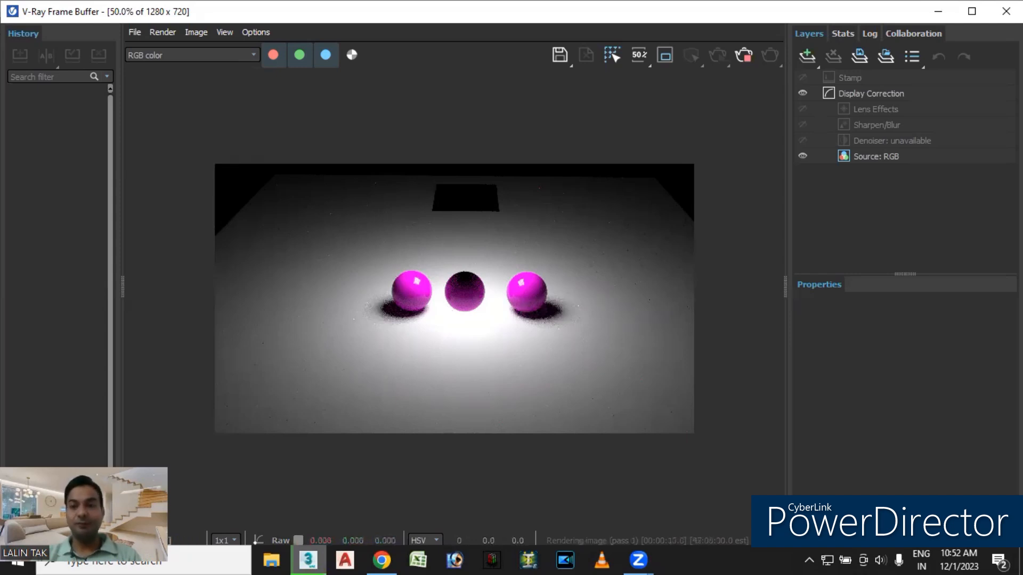
left_click(1006, 12)
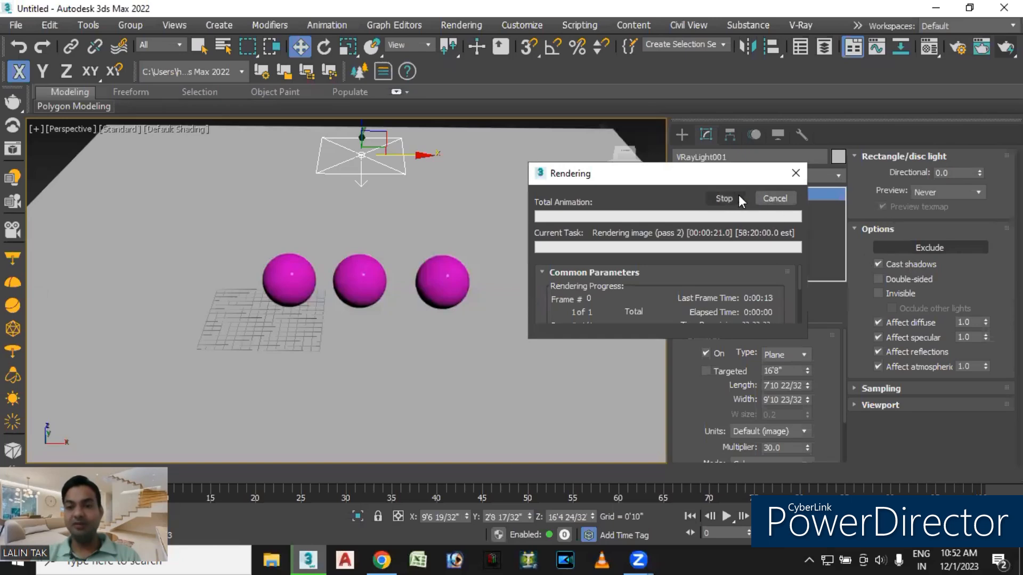
left_click(797, 173)
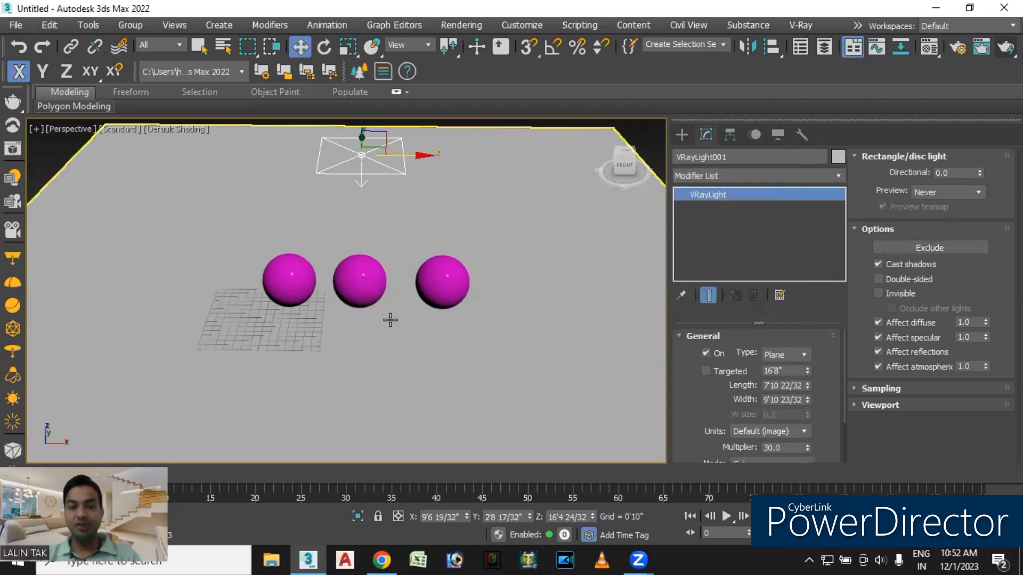
Switch the VRayLight's object list back to Exclude and remove Plane001, Sphere002 and Sphere003 from it.
left_click(902, 246)
left_click(606, 120)
left_click(545, 183)
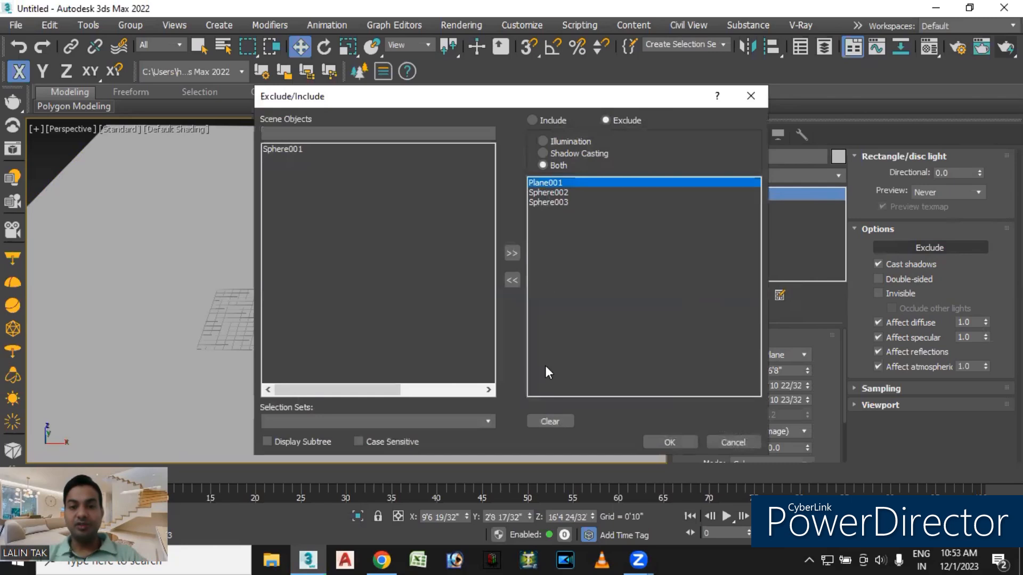
left_click(510, 280)
left_click(554, 193)
left_click(512, 279)
left_click(554, 184)
left_click(512, 281)
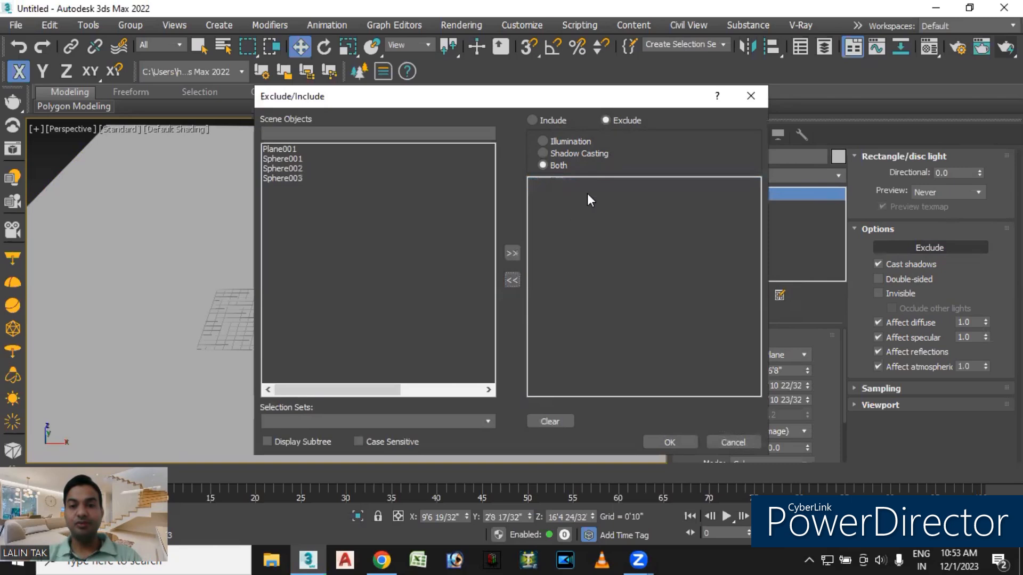
left_click(666, 442)
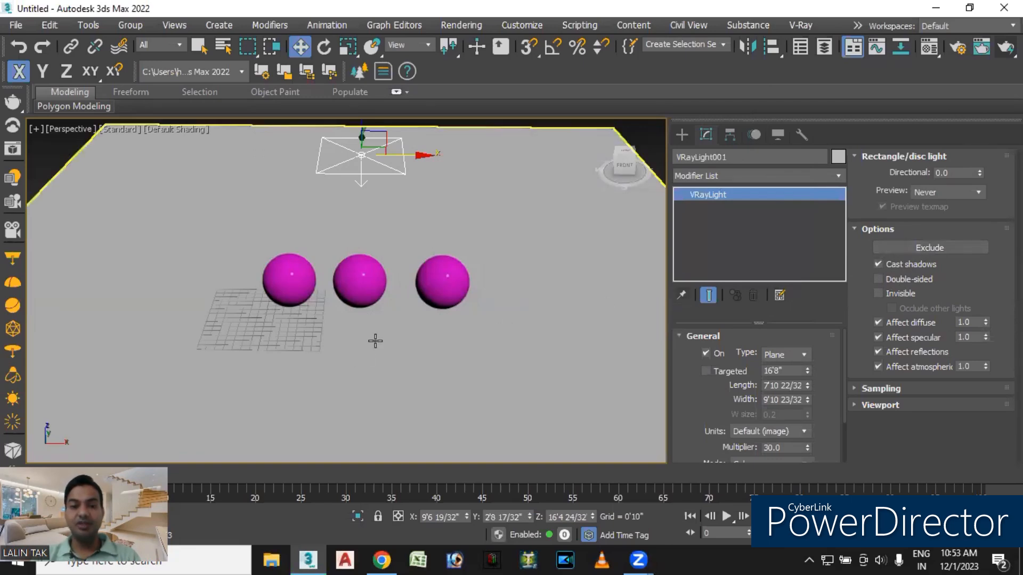
Test-render a closer view of the three spheres with no objects excluded from the light, and close the render.
scroll(375, 341, "up", 2)
left_click(1006, 46)
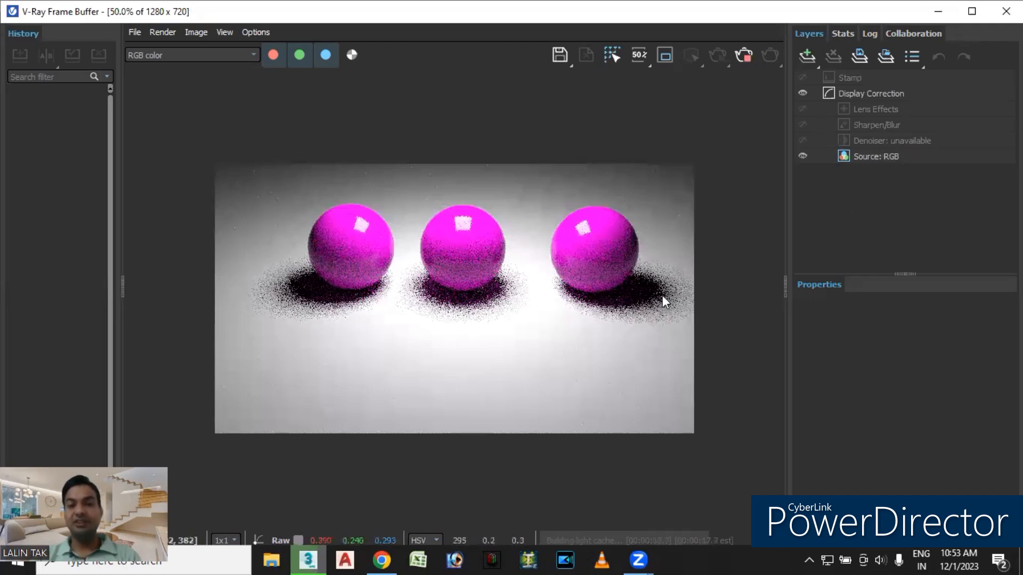
left_click(1006, 11)
left_click(795, 173)
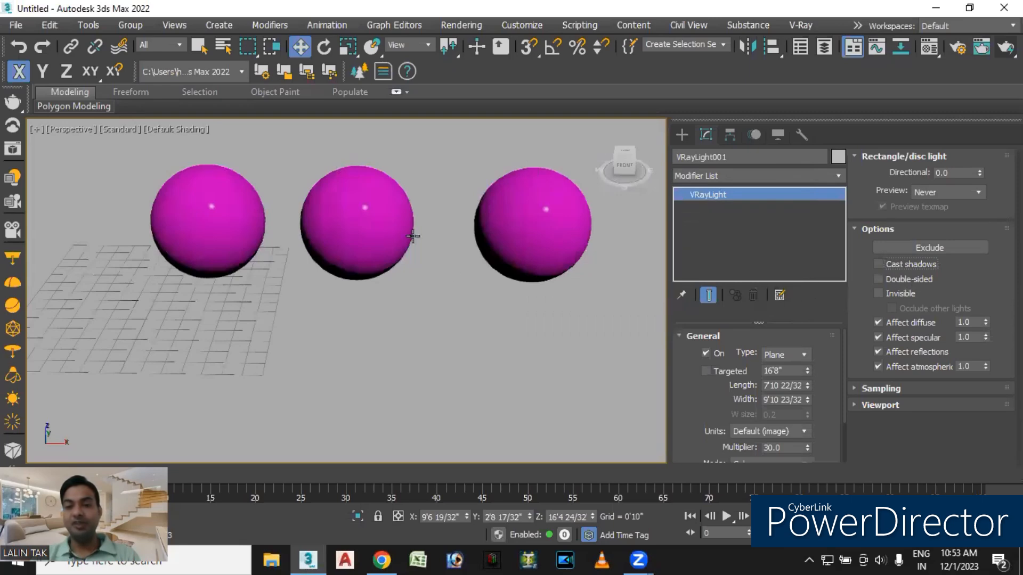
Test-render the three spheres with the VRayLight's Cast shadows turned off, and close the render.
left_click(1005, 47)
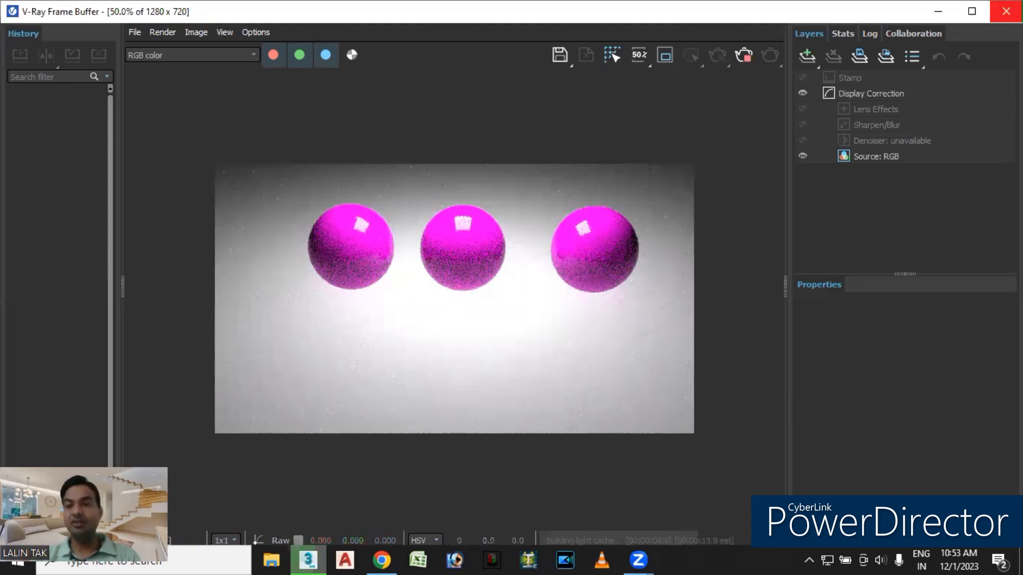
left_click(1005, 11)
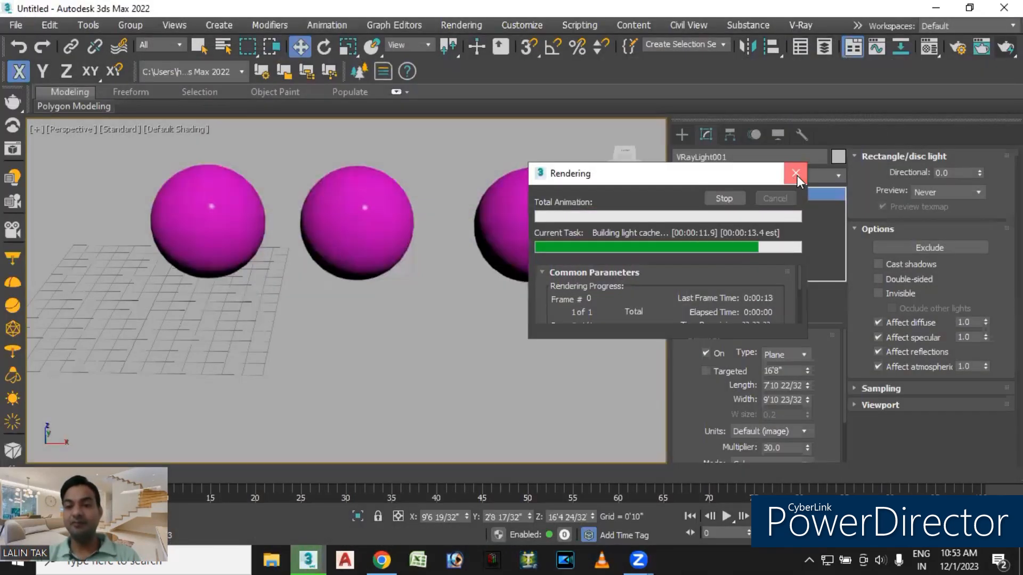
left_click(795, 173)
Turn the VRayLight's Cast shadows back on, test-render the three spheres again, and close the render.
left_click(878, 264)
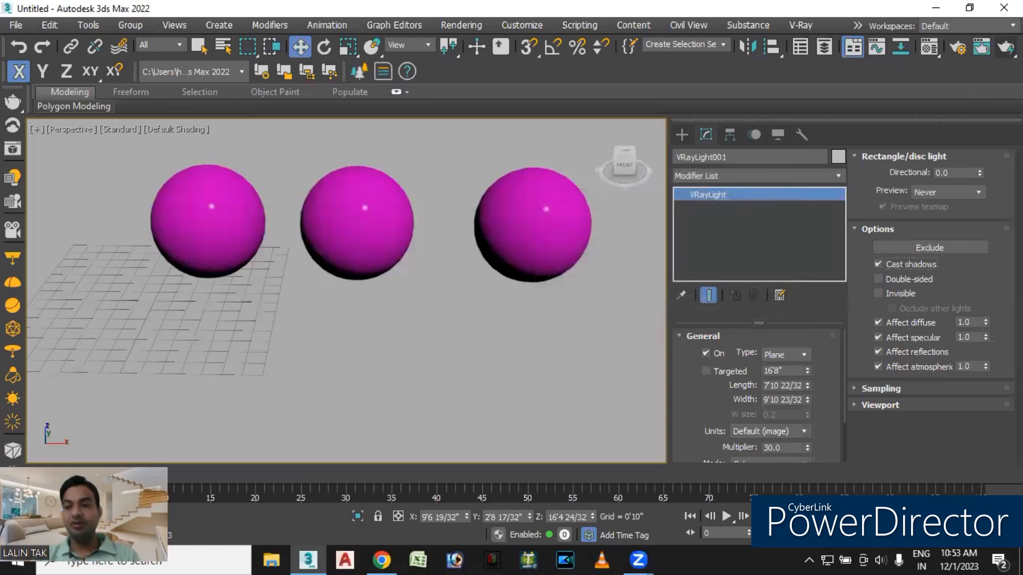
left_click(1005, 47)
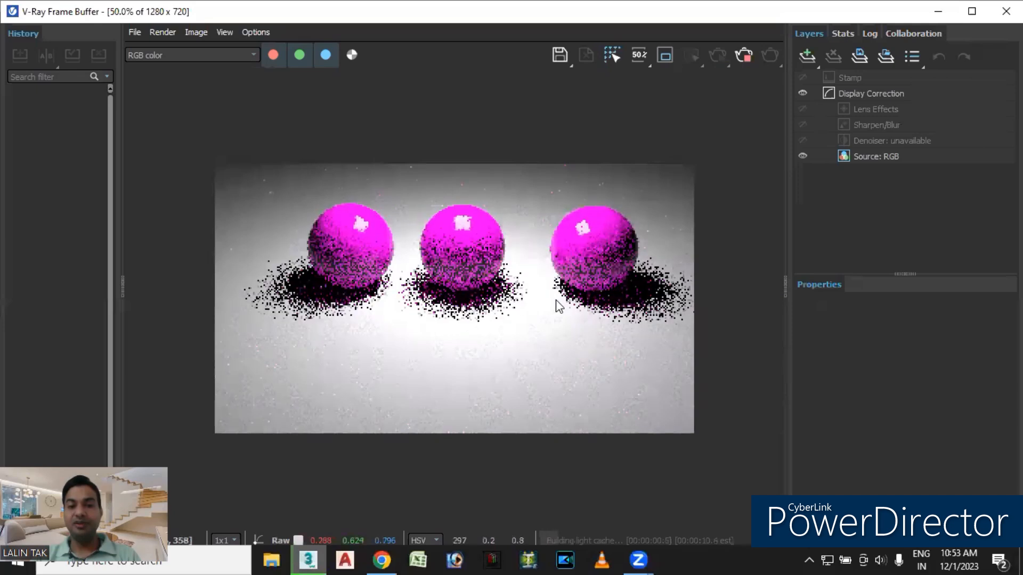
left_click(1006, 11)
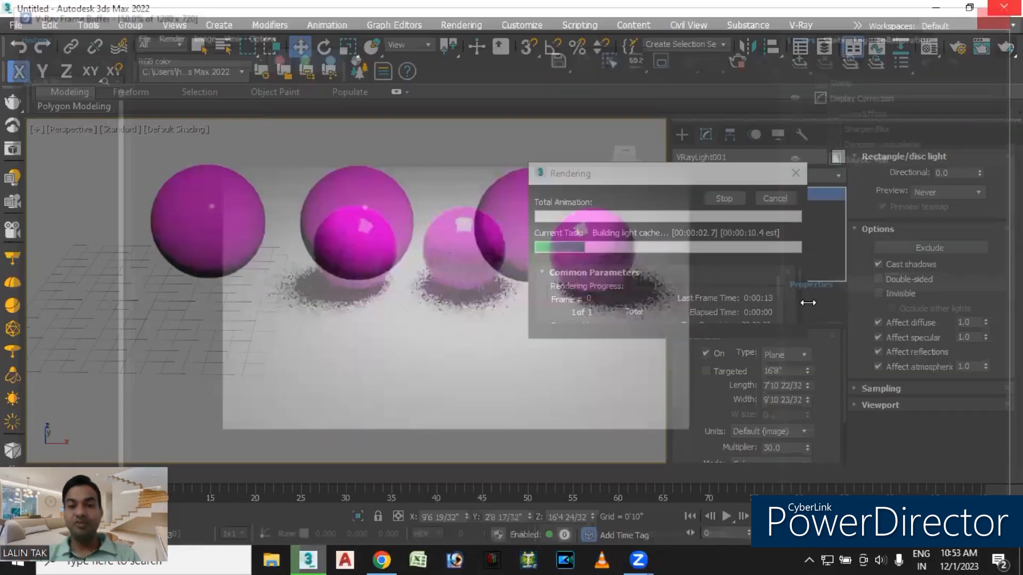
left_click(795, 174)
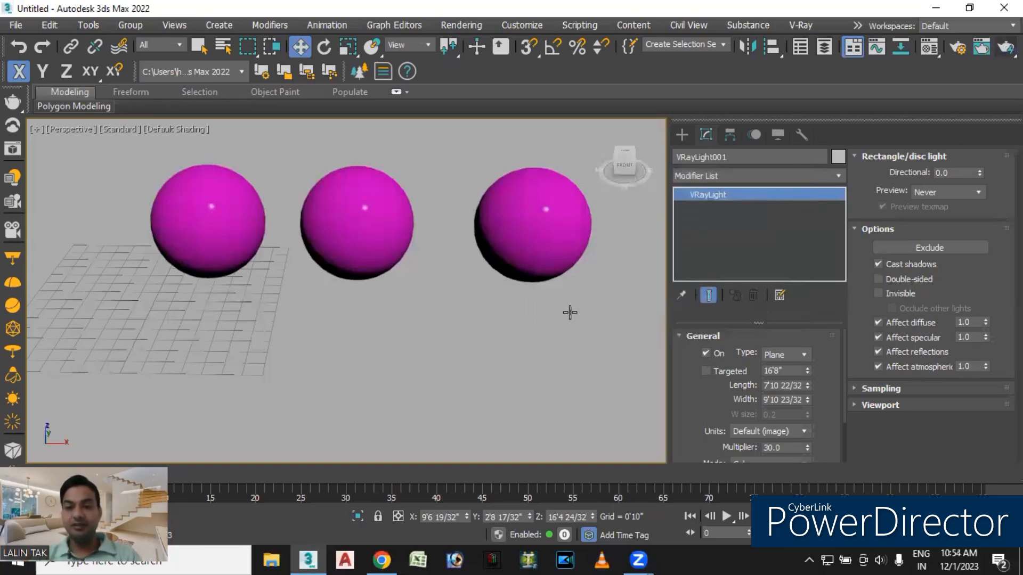
Test-render a wider view showing the spheres and the VRayLight with Double-sided off, and cancel the render.
scroll(480, 299, "down", 4)
middle_click_drag(479, 321, 442, 317)
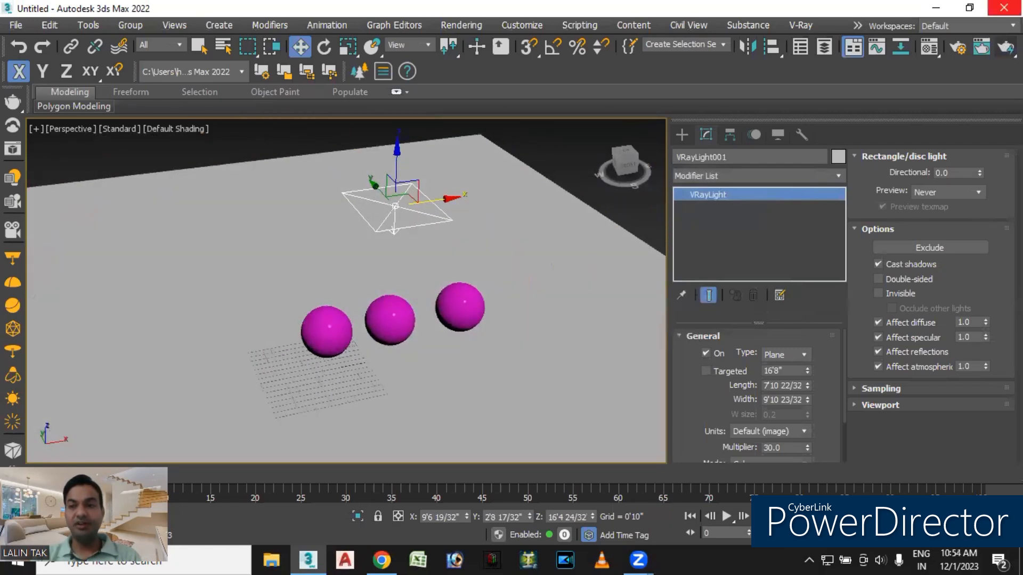
left_click(1005, 47)
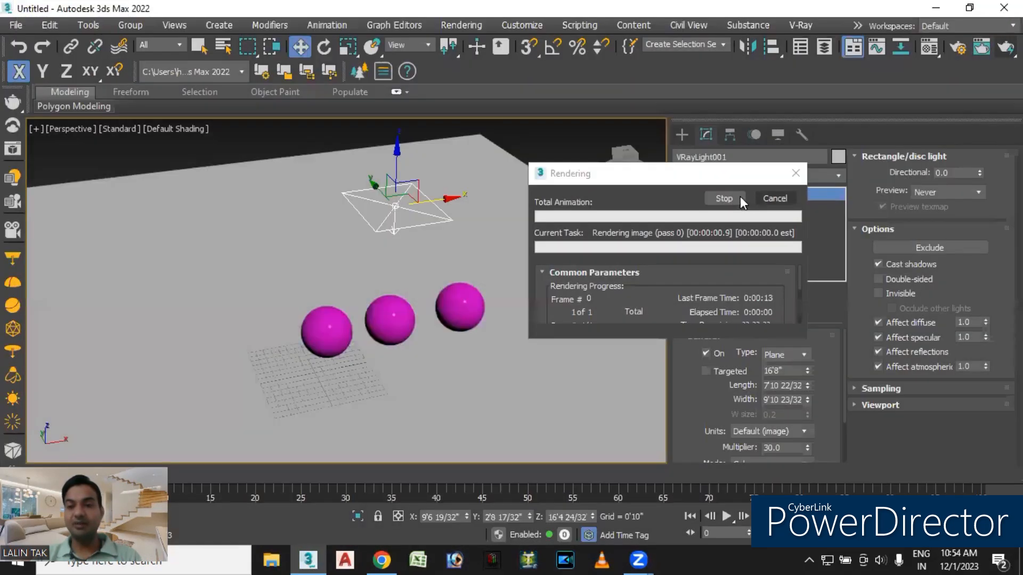
left_click(774, 198)
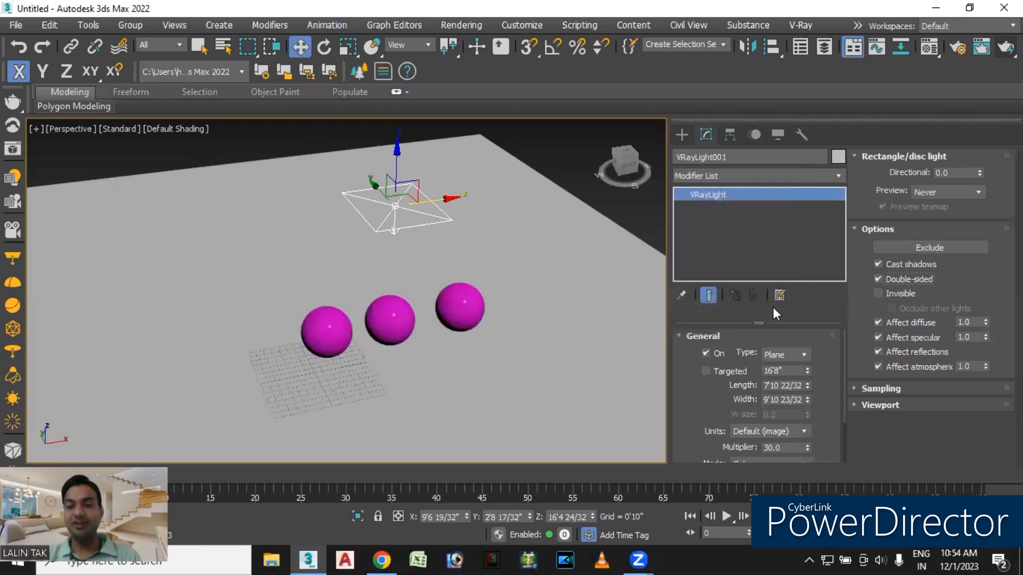
Test-render the same wide view with the VRayLight's Double-sided option turned on, and cancel the render.
left_click(1003, 8)
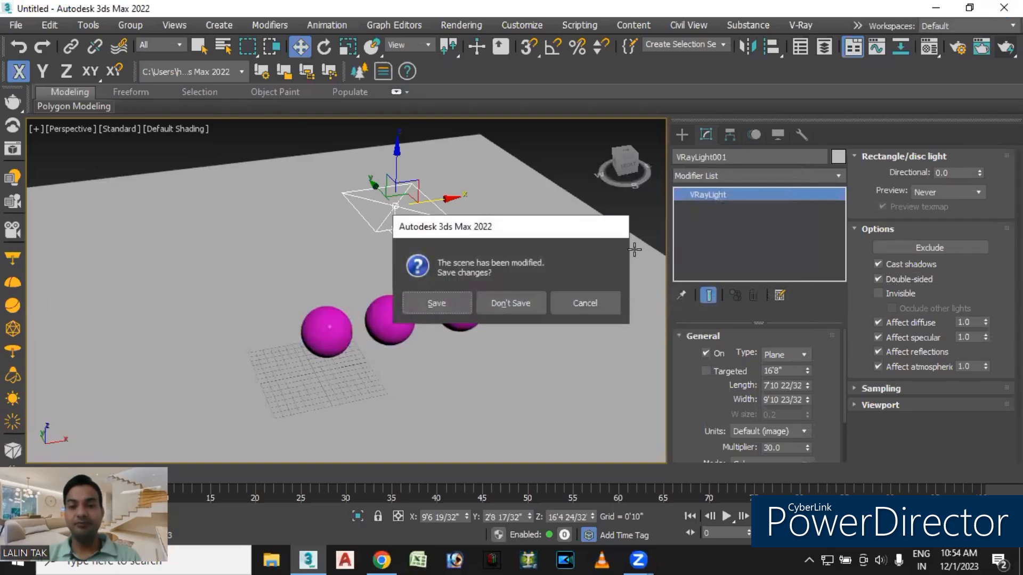
left_click(617, 226)
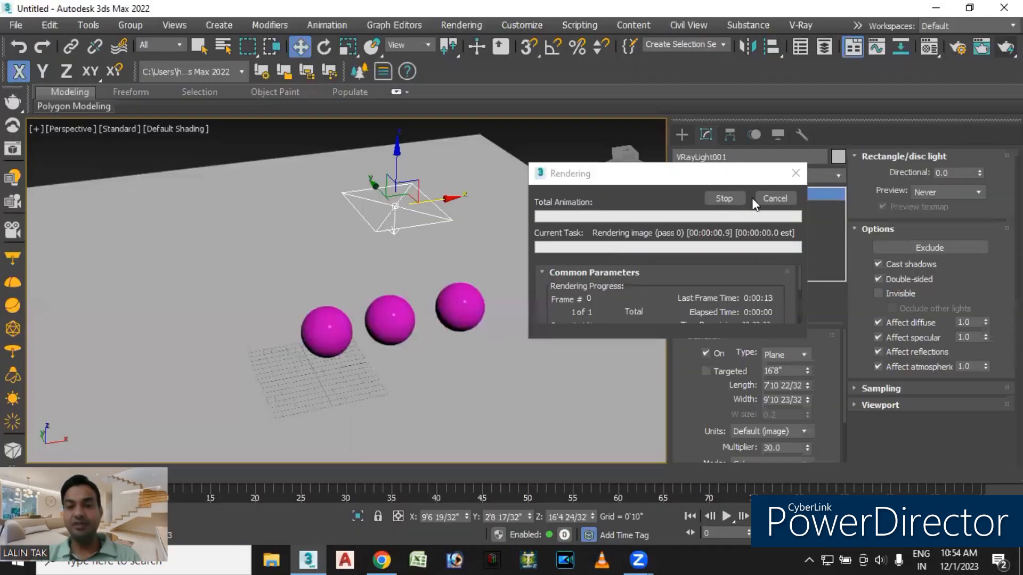
left_click(766, 196)
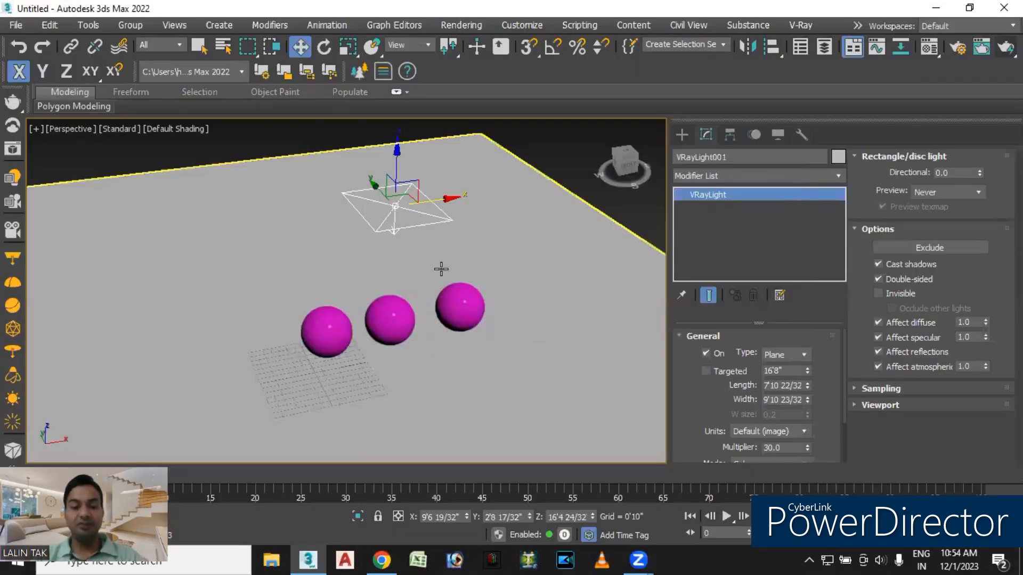
Move the first and middle spheres together along X, away from the third sphere, to leave a wide gap.
middle_click_drag(445, 255, 418, 247, "alt")
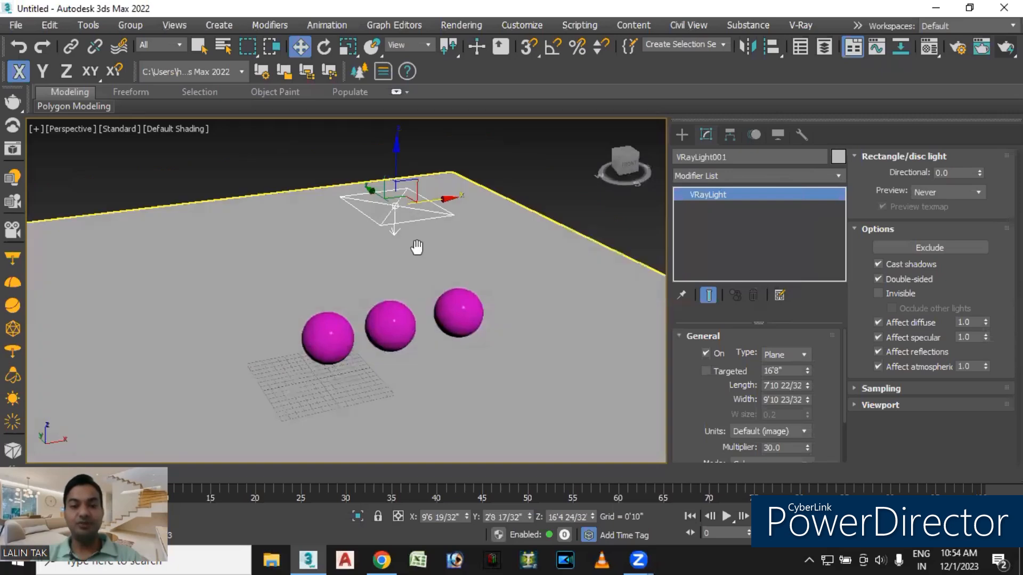
middle_click_drag(410, 307, 385, 303)
left_click(386, 304)
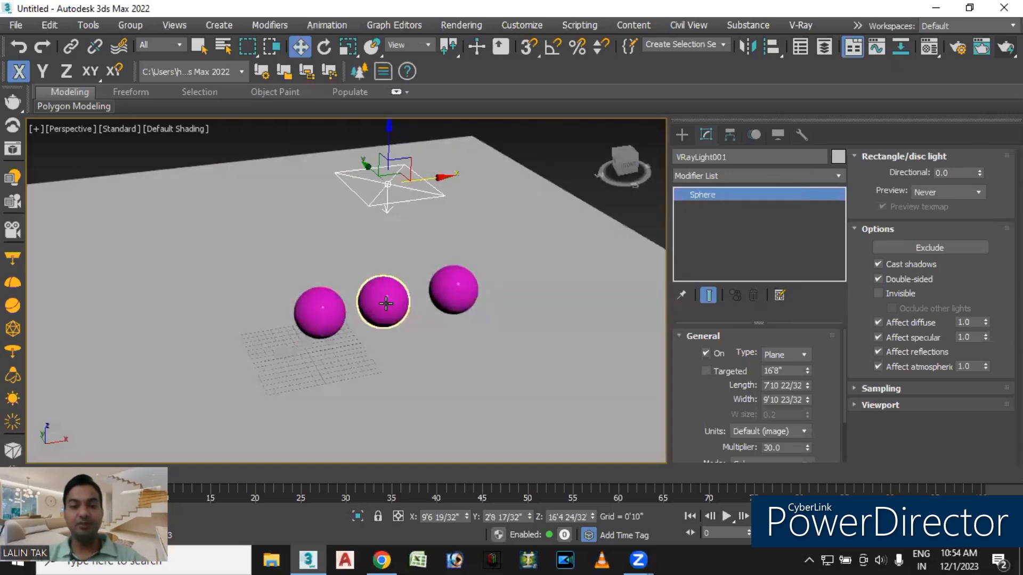
left_click(309, 320, "ctrl")
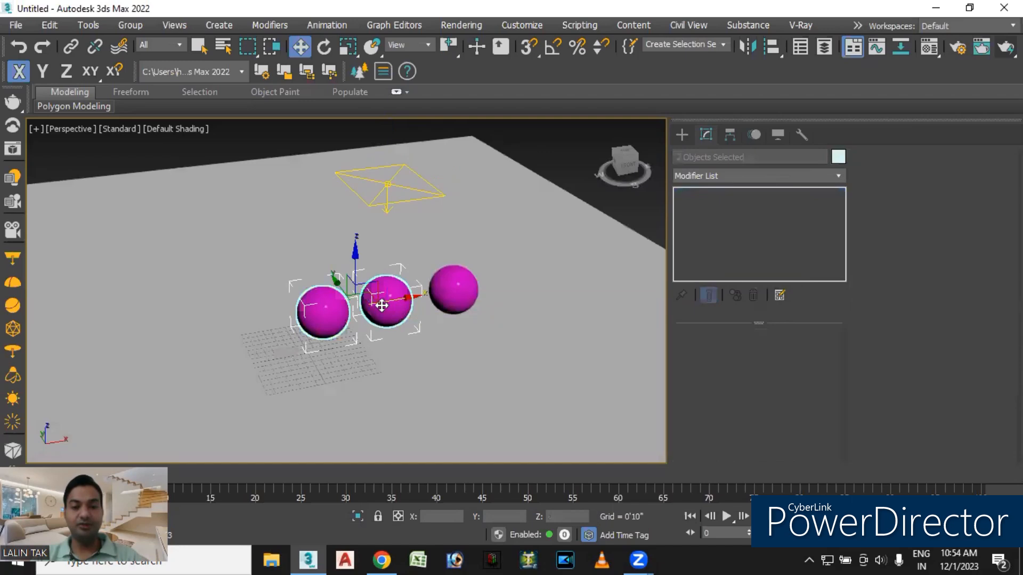
left_click_drag(297, 323, 214, 337)
Rotate the VRayLight 90 degrees about Y with a 90-degree angle snap, so it stands upright facing the two paired spheres.
left_click(390, 201)
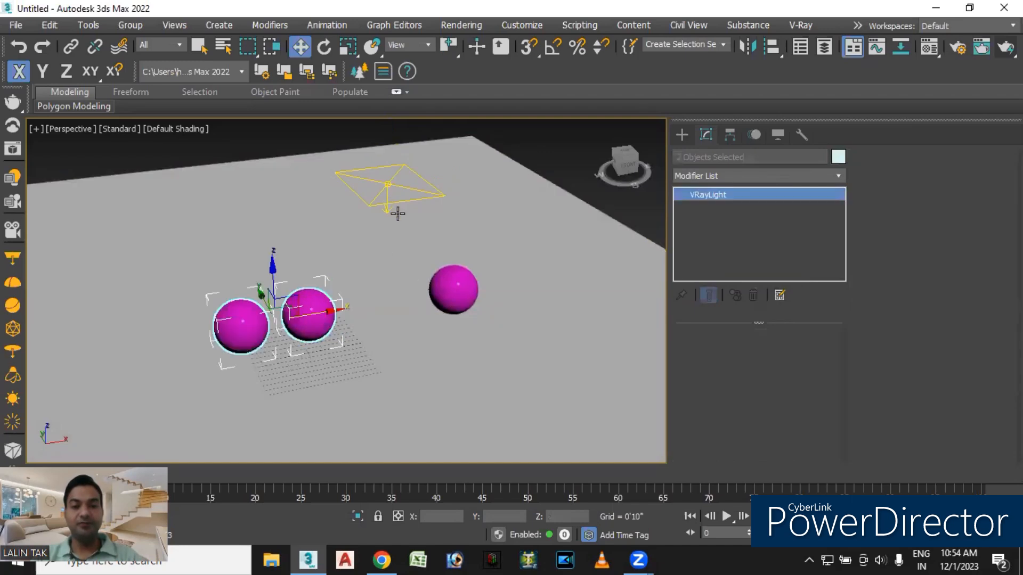
right_click(552, 50)
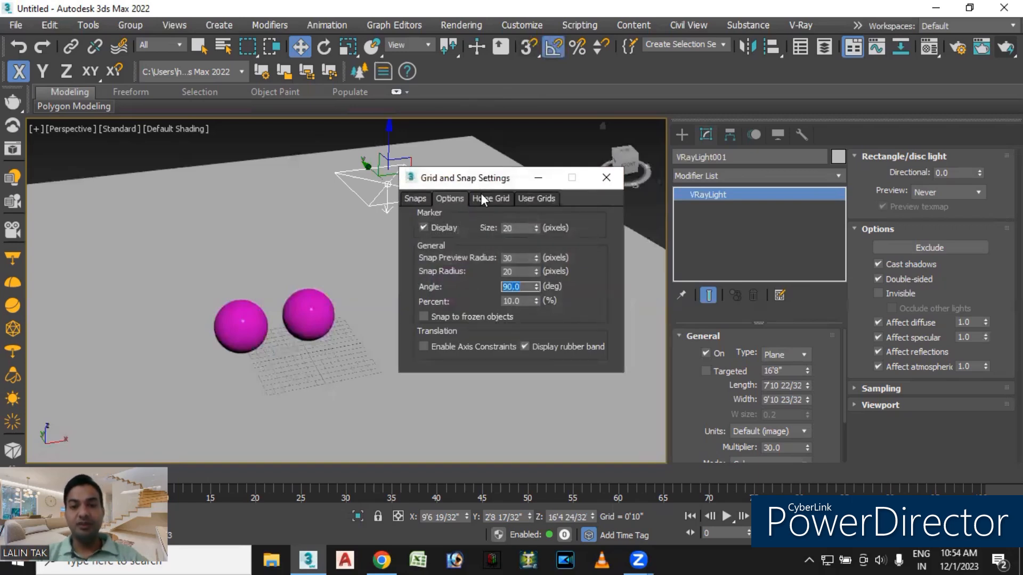
left_click(606, 178)
left_click(323, 48)
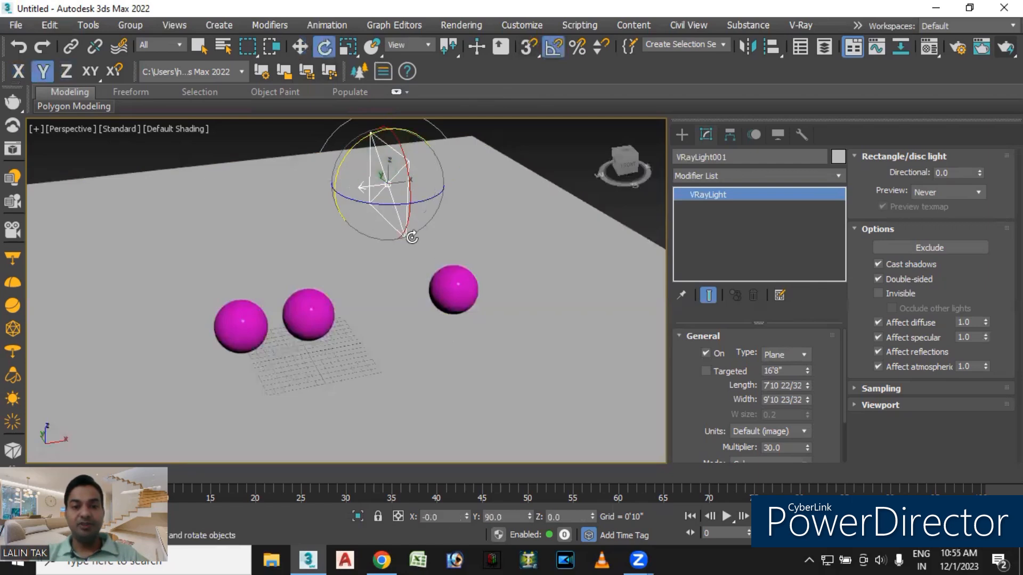
left_click(548, 160)
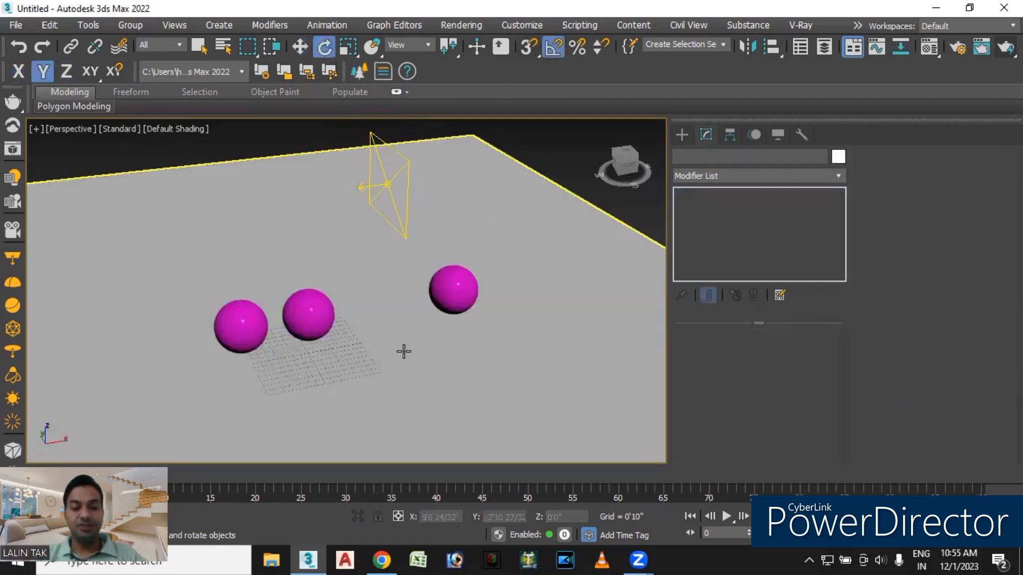
In the Left view, lower the VRayLight to sphere height at about Z 4'4 2/32" and Y 3'1 30/32", and return to Perspective.
key("l")
scroll(333, 315, "down", 5)
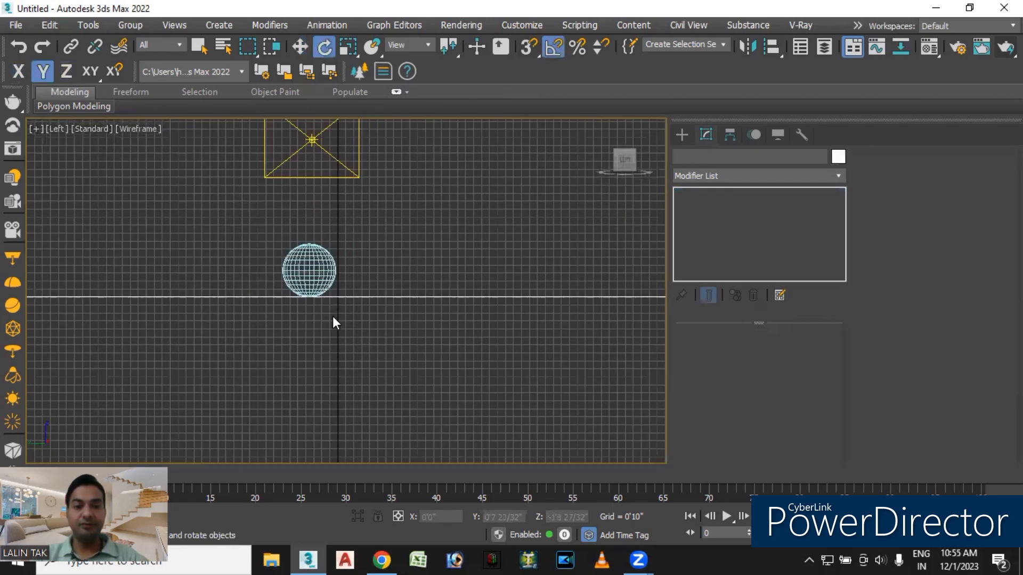
scroll(324, 299, "up", 2)
key("w")
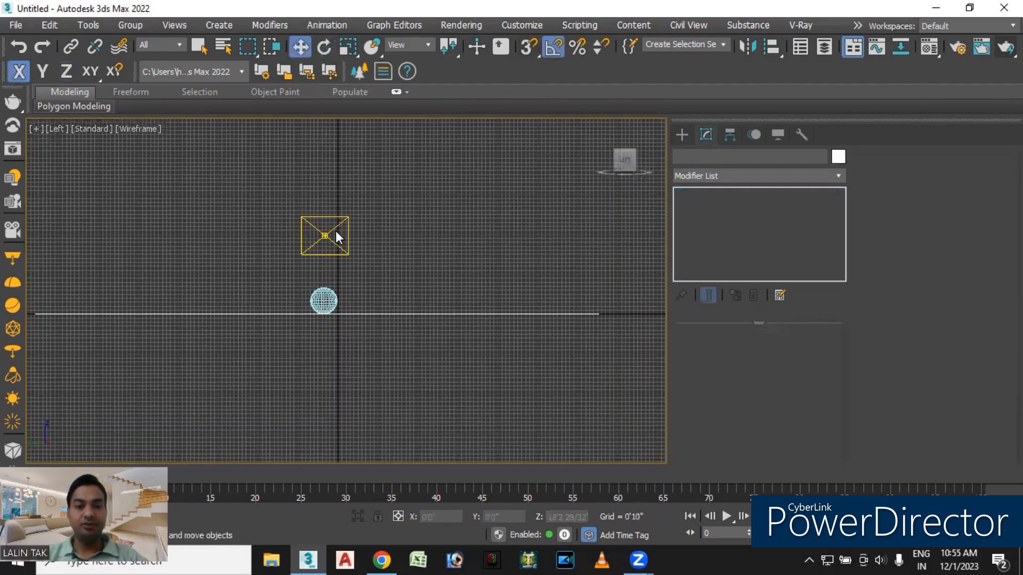
left_click(326, 233)
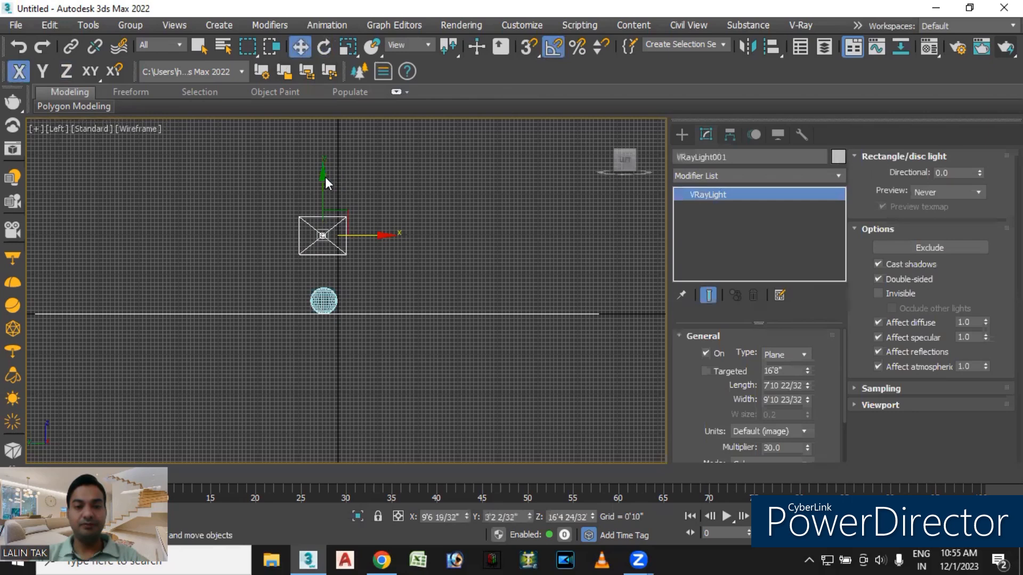
left_click_drag(325, 174, 322, 230)
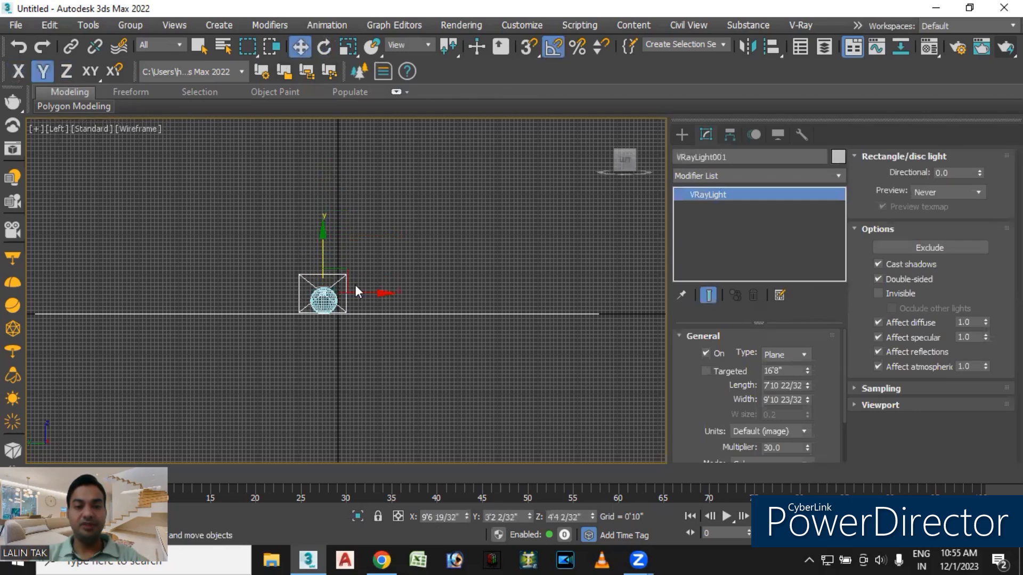
left_click_drag(366, 293, 367, 293)
key("p")
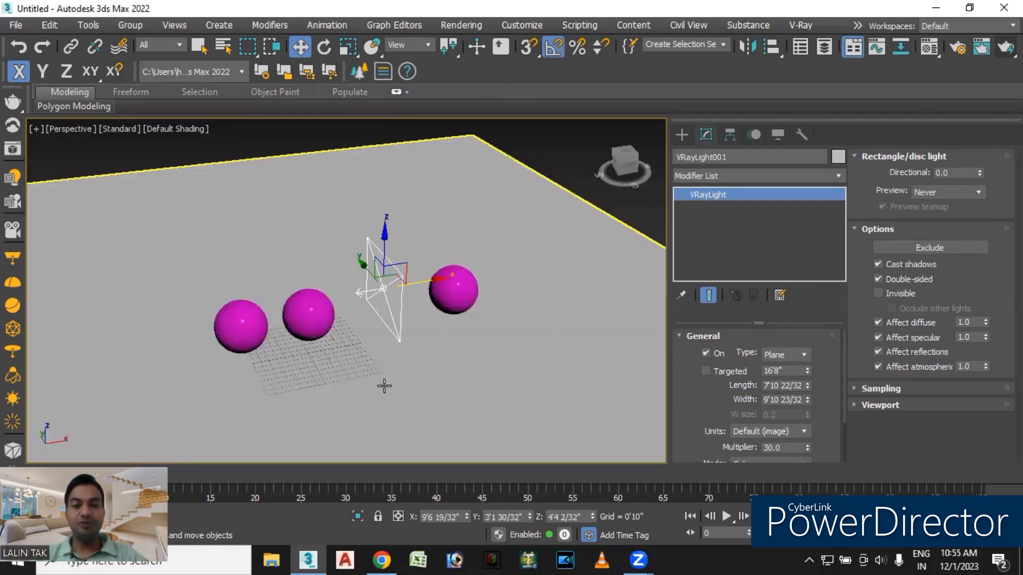
Test-render a closer view of the upright VRayLight between the spheres with Double-sided on, and cancel the render.
mouse_move(400, 401)
middle_mouse_down("alt")
mouse_move(366, 372)
mouse_move(390, 395)
middle_mouse_up("alt")
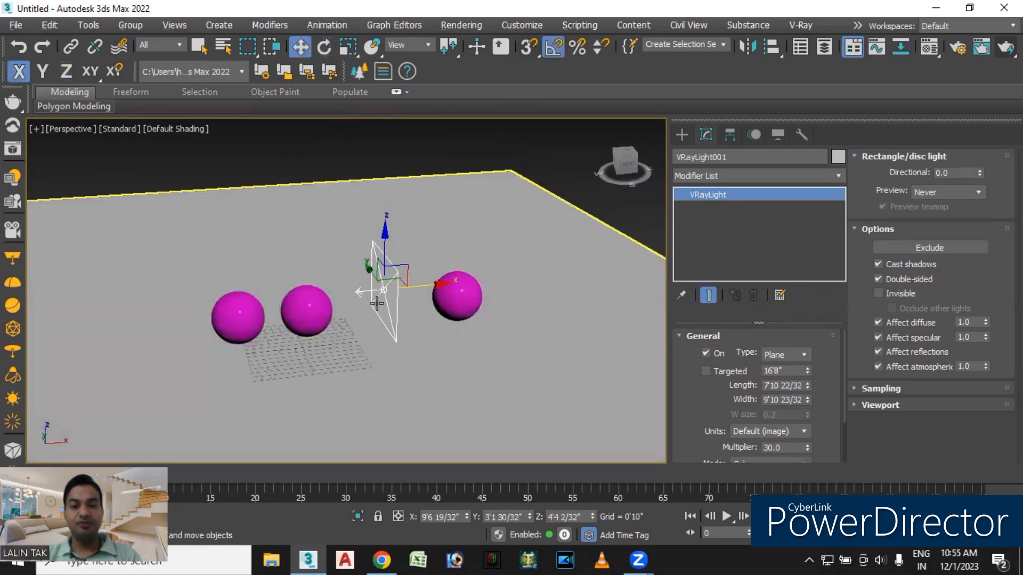
middle_click_drag(317, 361, 321, 366, "alt")
middle_click_drag(412, 373, 438, 377, "alt")
key("shift+q")
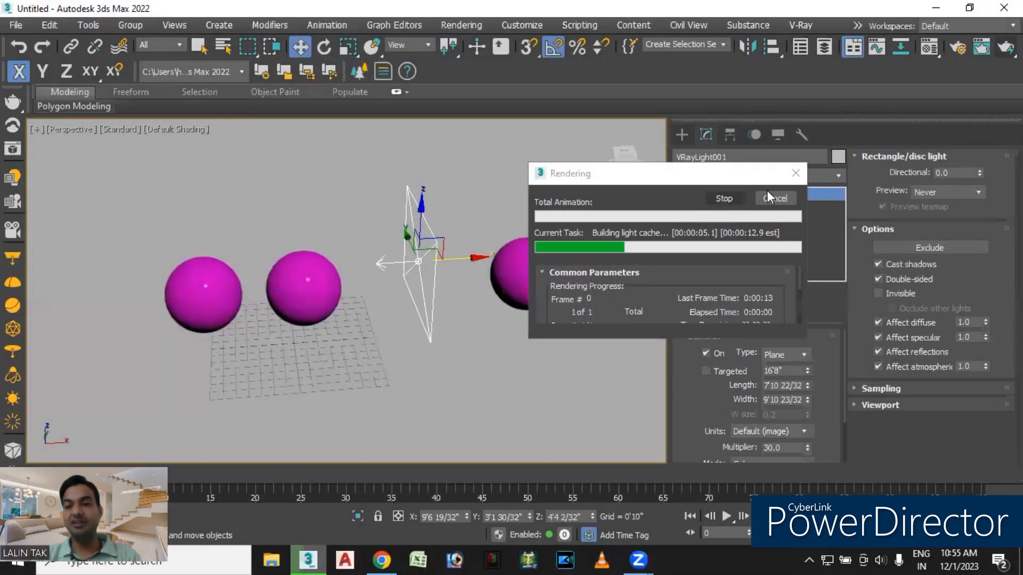
left_click(795, 173)
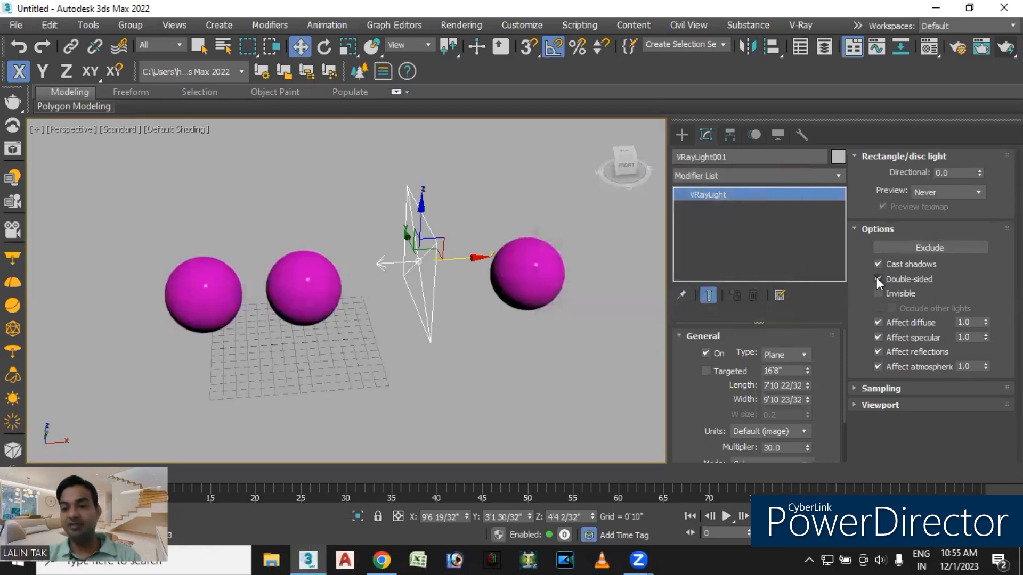
Test-render the upright VRayLight with Double-sided turned off and again with it turned back on, inspecting both renders up close.
left_click(1005, 47)
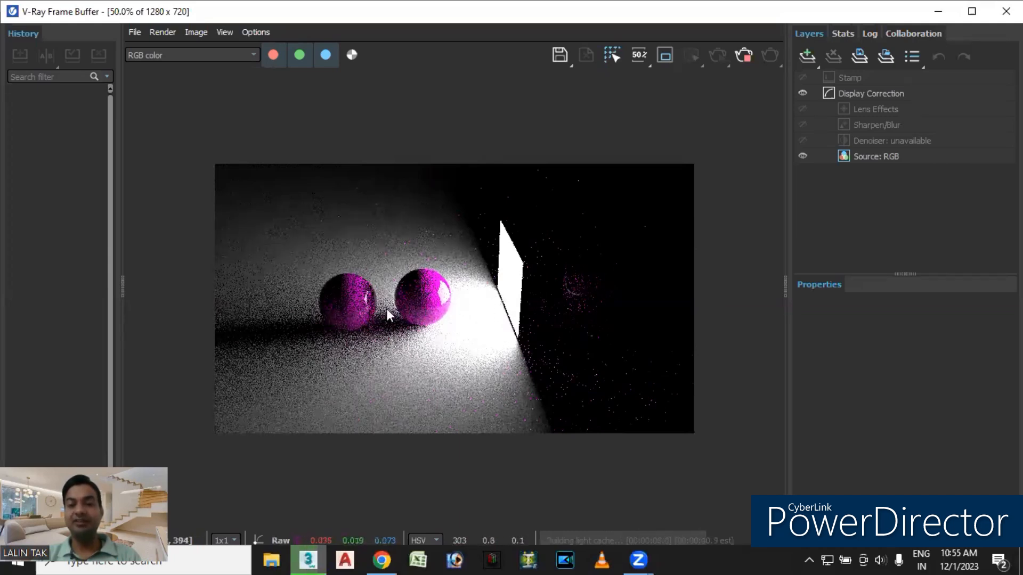
double_click(367, 313)
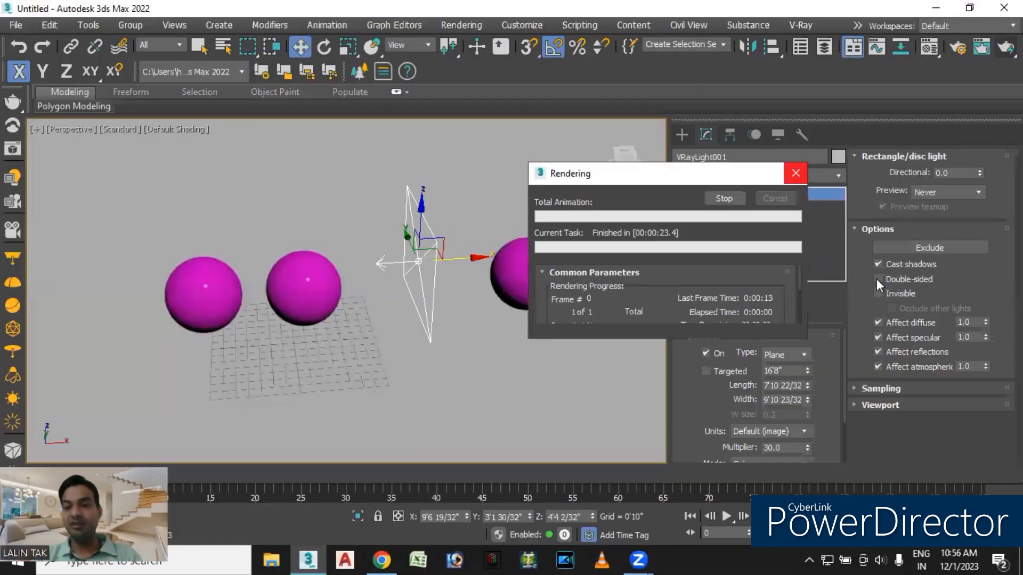
left_click(1006, 48)
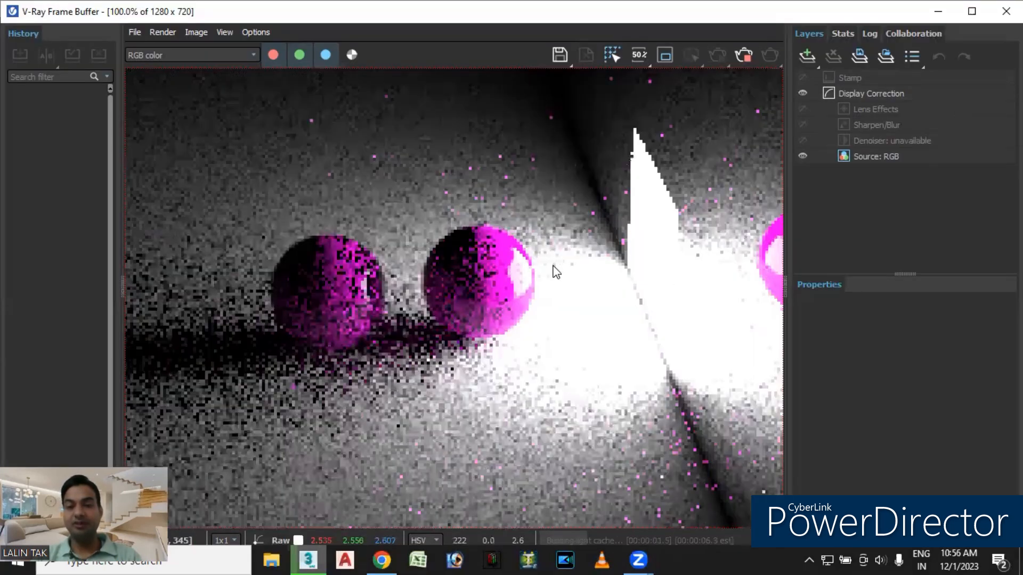
scroll(556, 271, "down", 1)
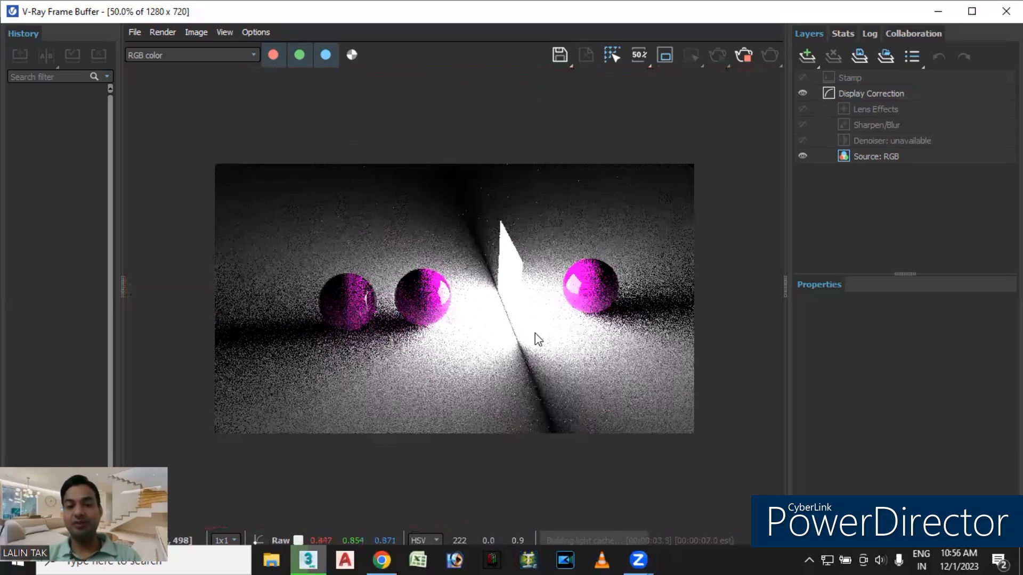
scroll(555, 343, "up", 1)
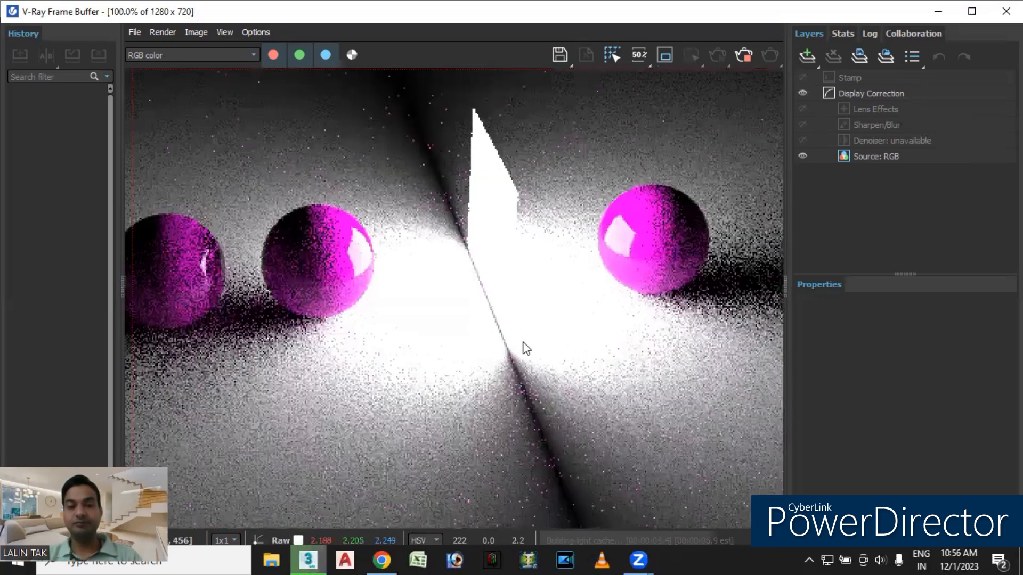
middle_click_drag(548, 344, 526, 349)
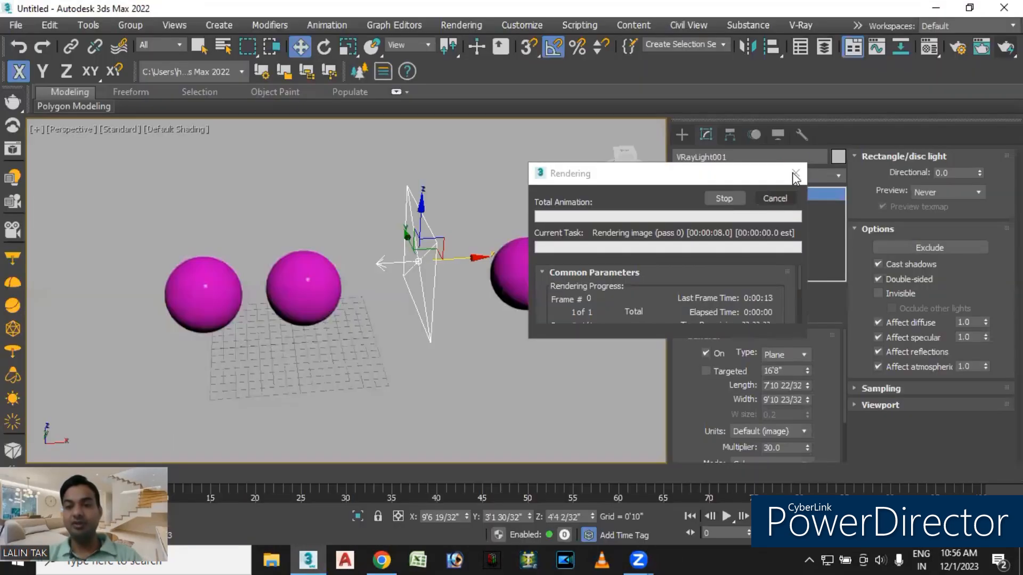
Make the VRayLight invisible, test-render the spheres around it, and close the render.
left_click(877, 292)
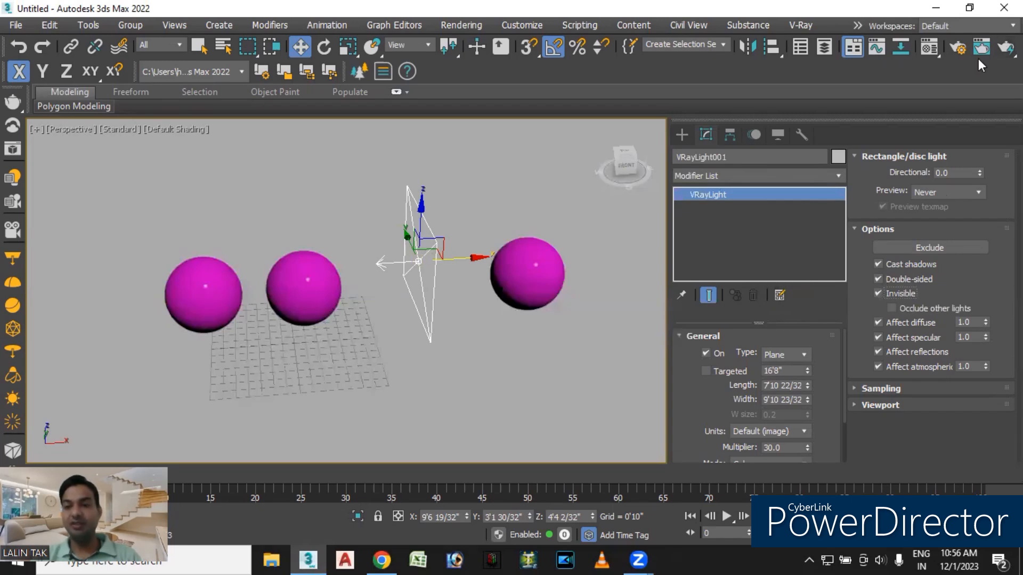
left_click(1004, 49)
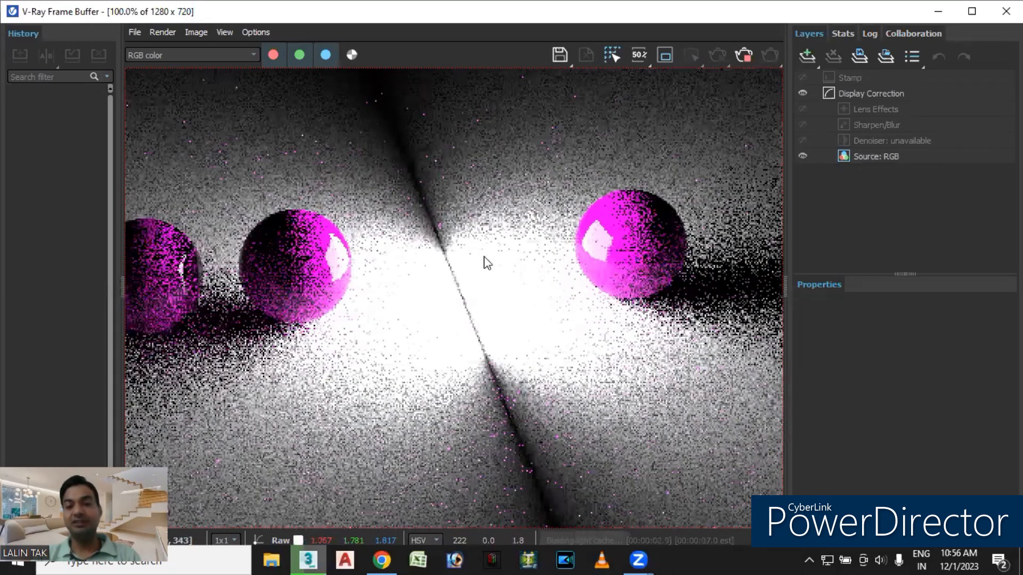
scroll(487, 262, "down", 2)
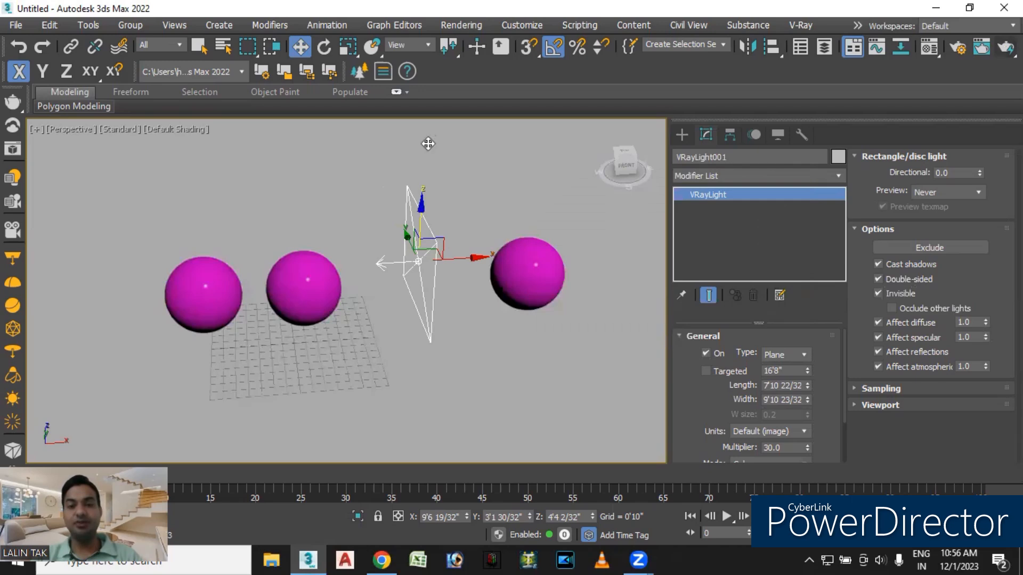
Test-render the scene with the invisible VRayLight raised to about Z 10'0 21/32", and undo the light's move.
left_click_drag(427, 207, 431, 136)
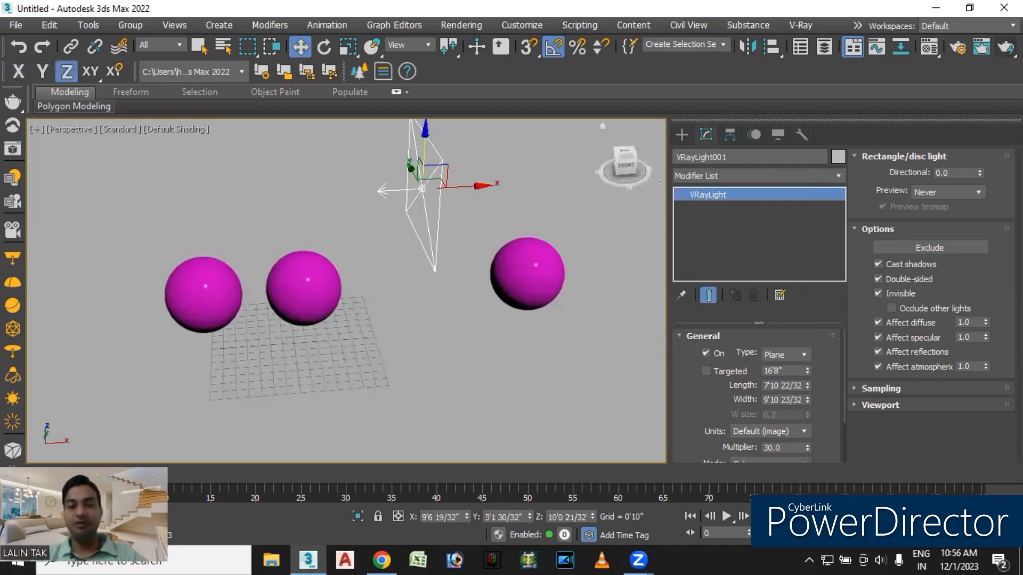
key("shift+q")
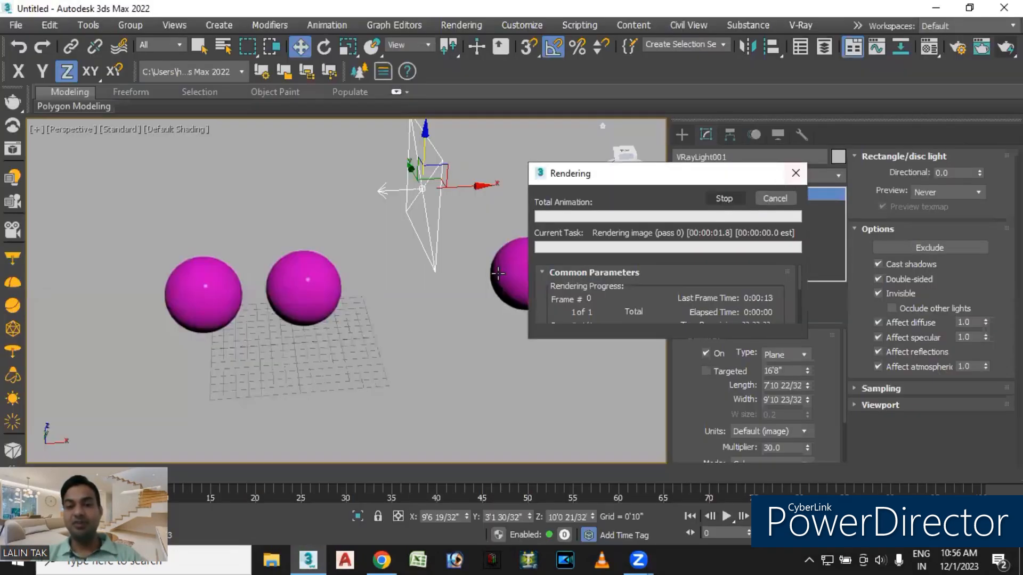
left_click(682, 135)
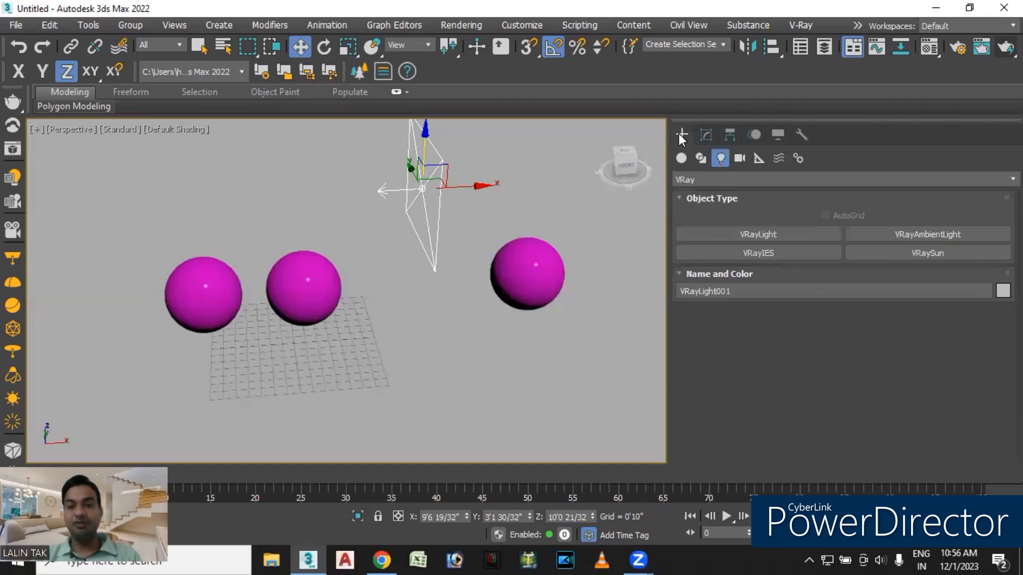
left_click(542, 345)
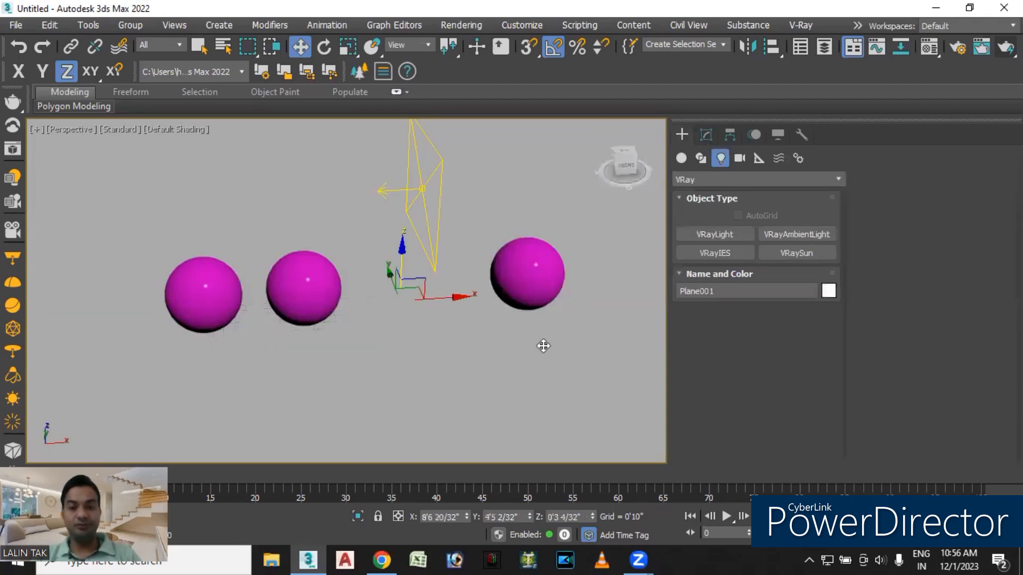
key("ctrl+z")
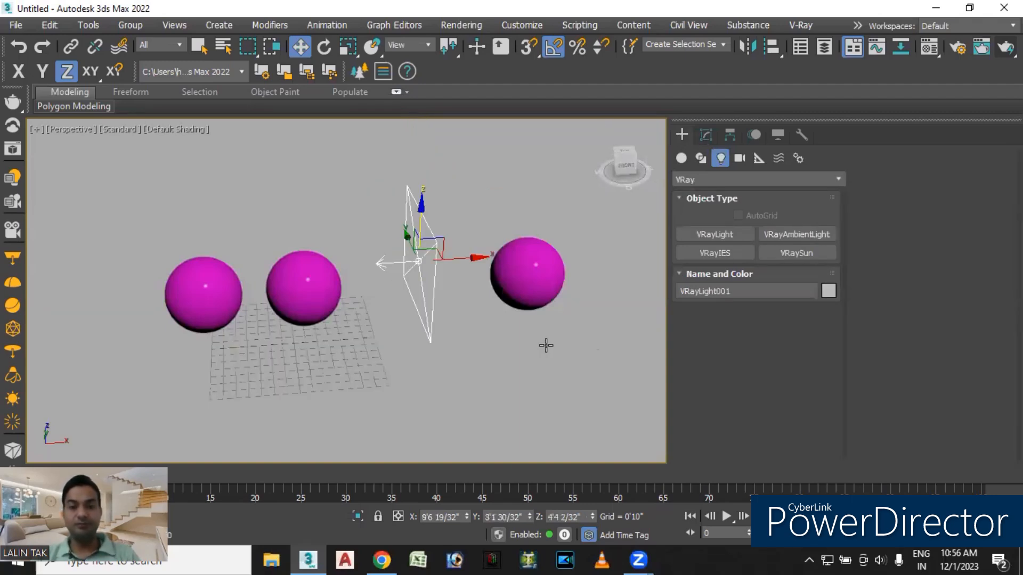
Undo the VRayLight's upright rotation and repositioning and the spacing move of two spheres, and clear the selection.
key("ctrl+z")
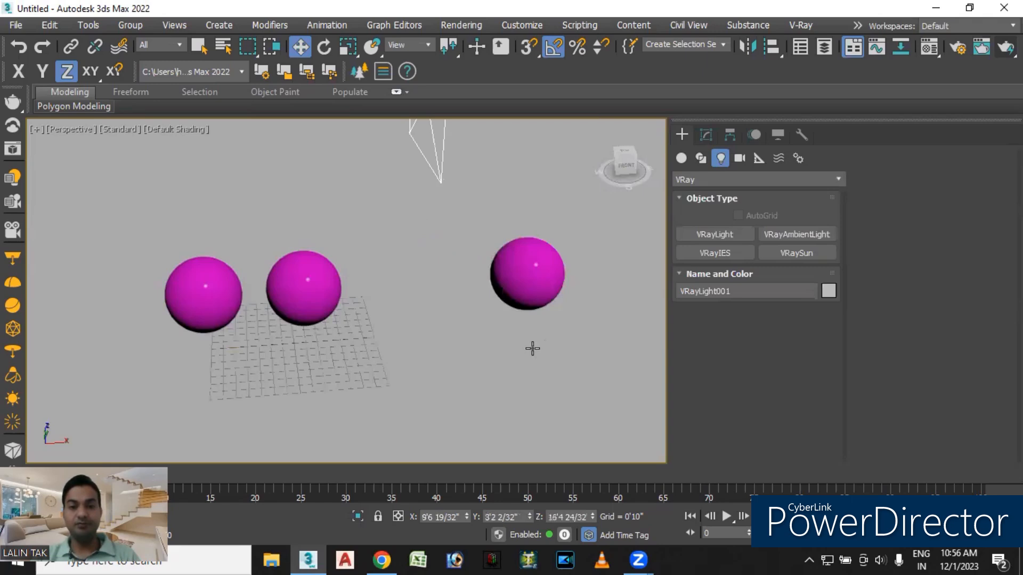
scroll(450, 335, "down", 5)
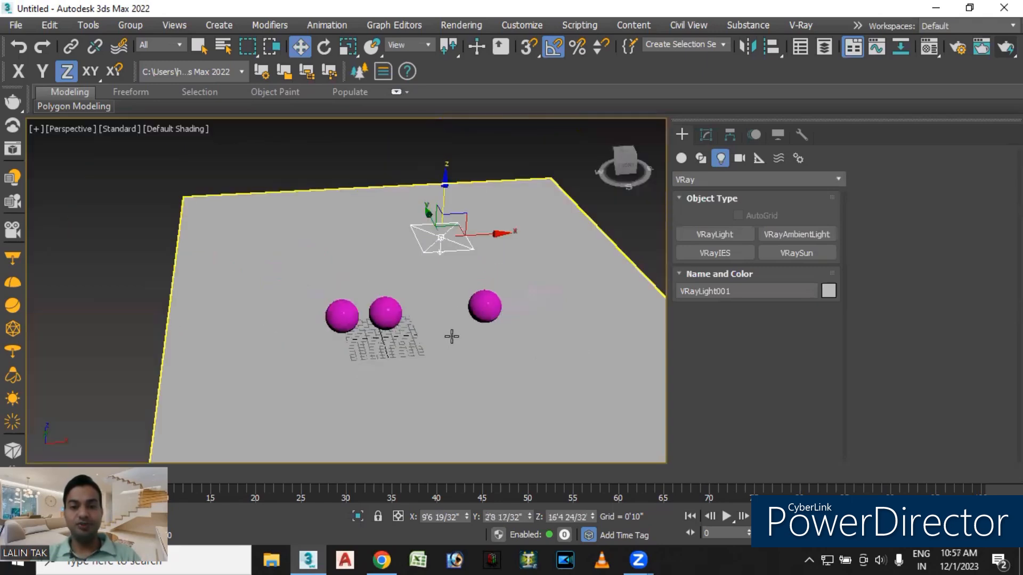
key("ctrl+z")
key("ctrl+z")
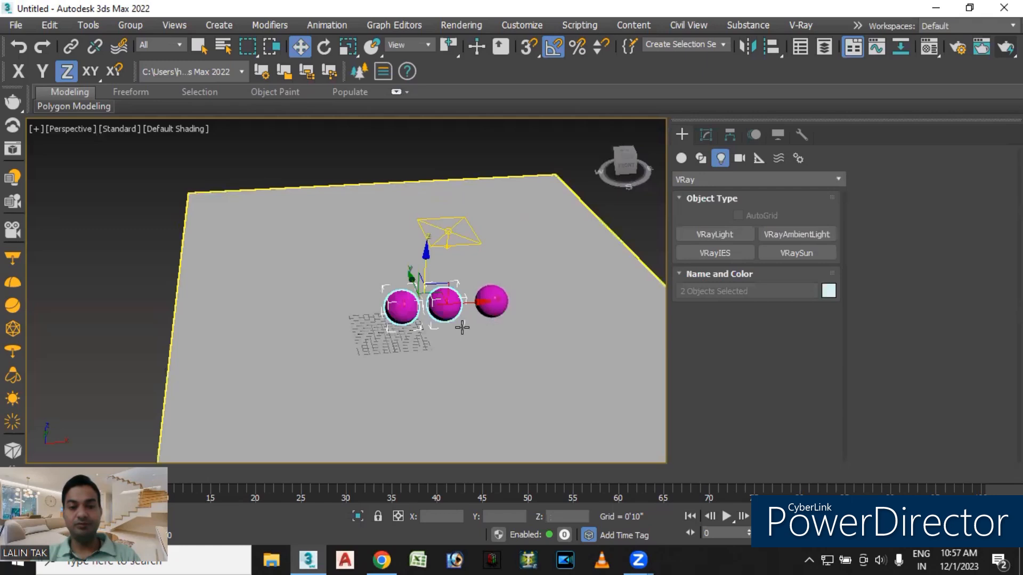
left_click(275, 154)
Test-render the three adjacent spheres with the horizontal VRayLight visible above them, and close the frame buffer.
middle_click_drag(480, 382, 486, 375, "alt")
left_click(1005, 47)
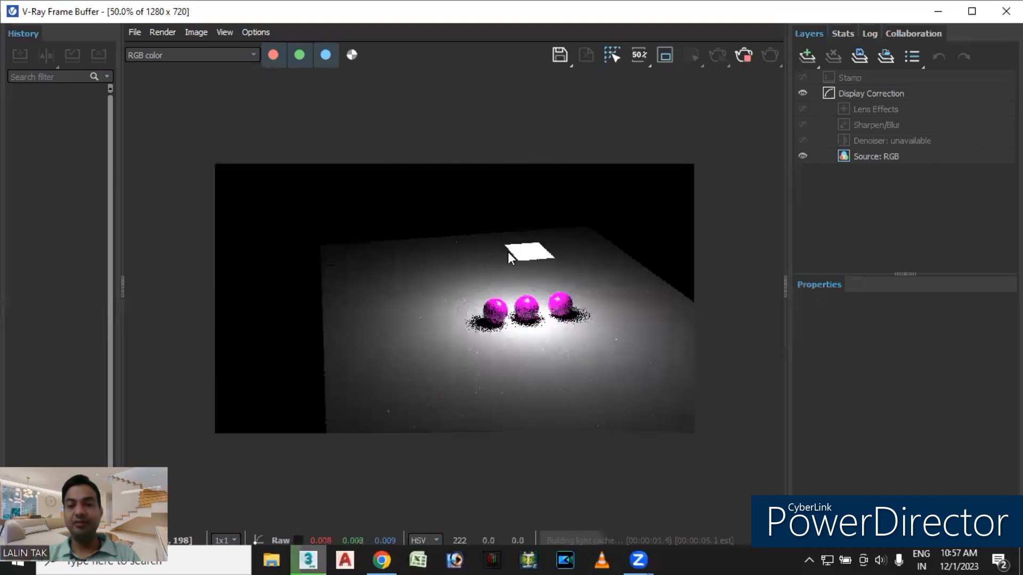
left_click(1006, 12)
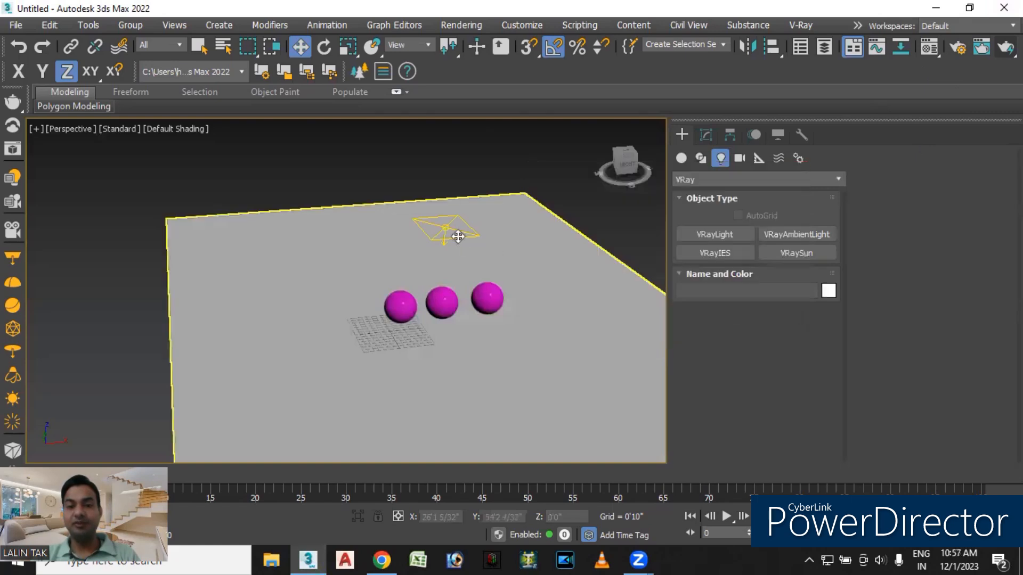
Make the horizontal VRayLight invisible, test-render a closer view of the three spheres, and stop the render.
left_click(709, 136)
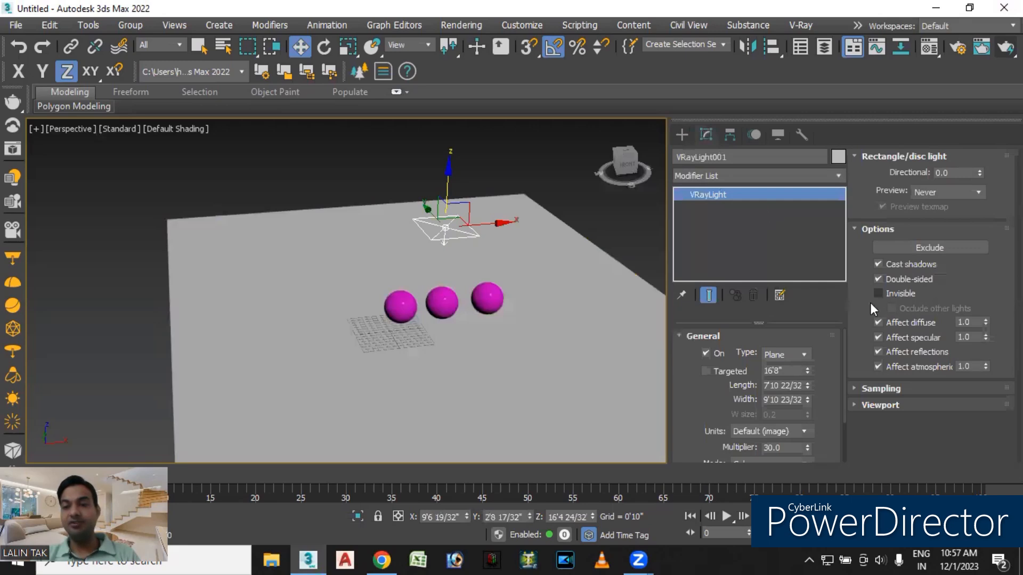
left_click(876, 293)
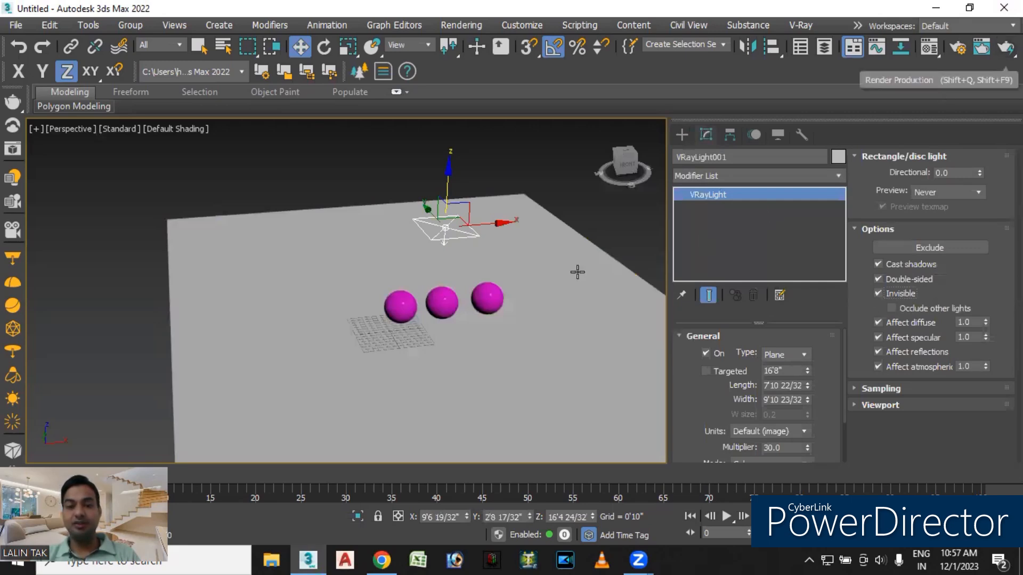
scroll(577, 272, "up", 4)
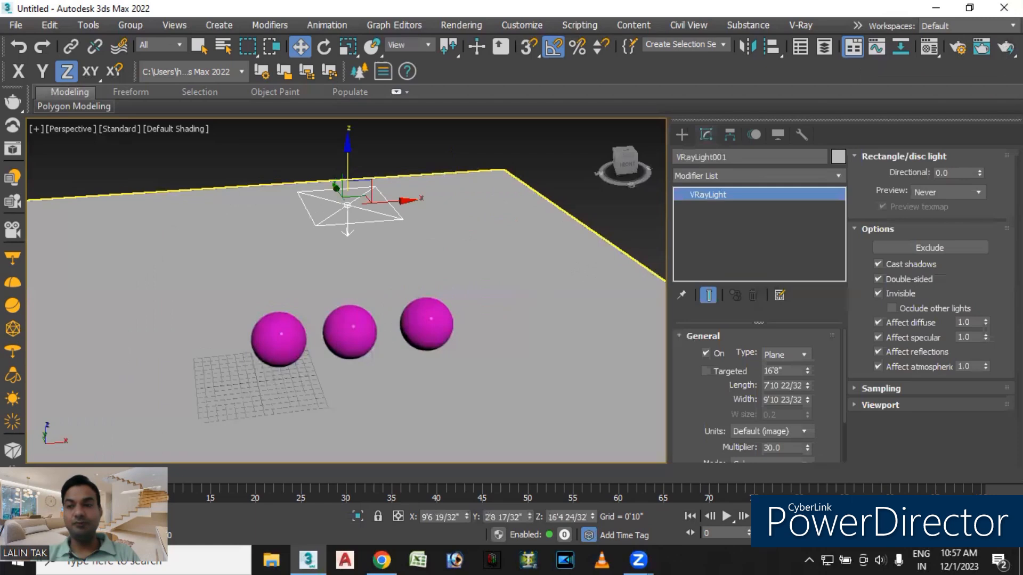
left_click(1005, 46)
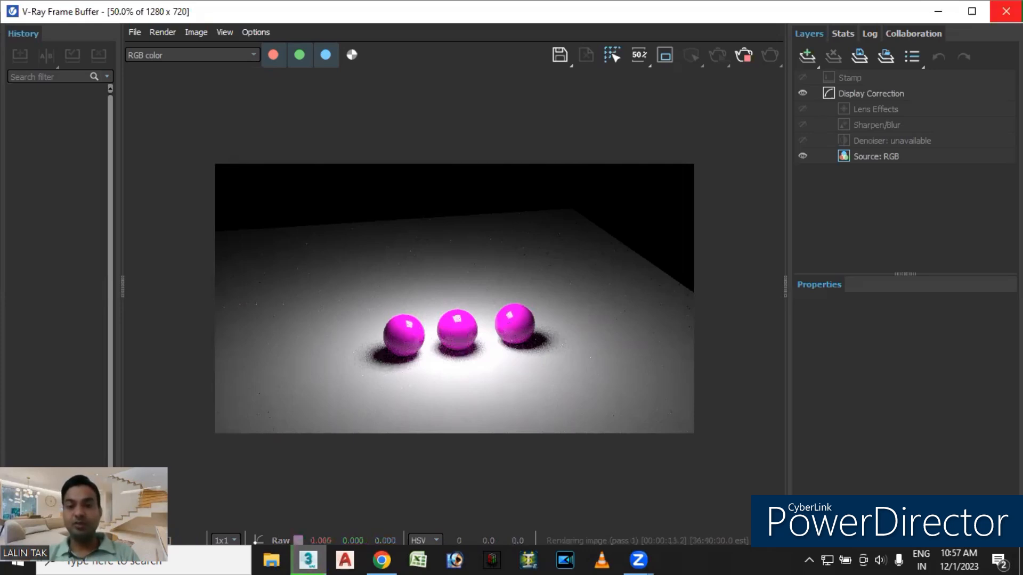
left_click(1006, 11)
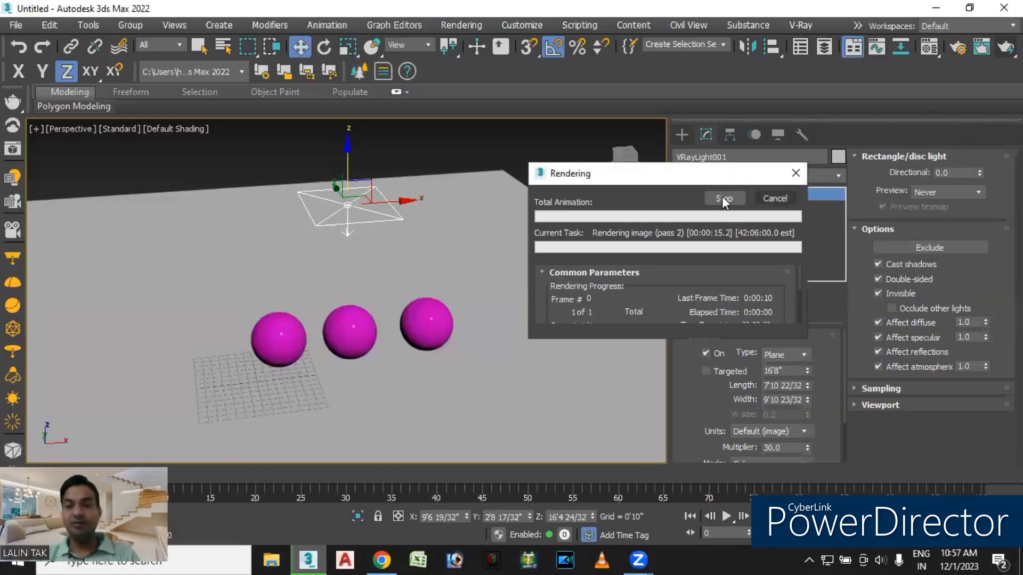
left_click(723, 197)
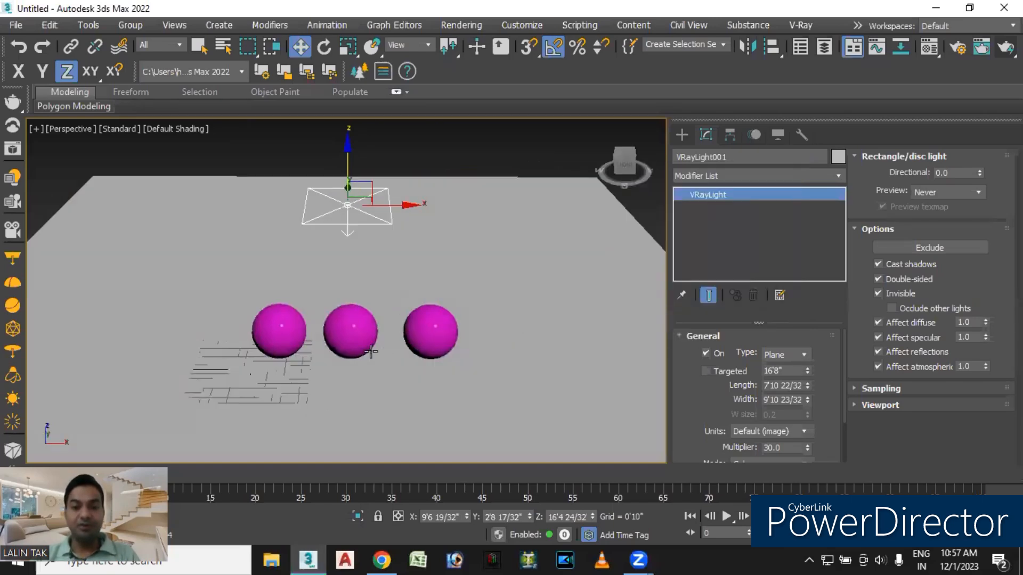
Turn off Affect diffuse for the VRayLight, test-render a close view of the three spheres, and cancel the render.
scroll(376, 354, "up", 2)
scroll(420, 349, "up", 2)
mouse_move(426, 345)
middle_mouse_down("alt")
mouse_move(414, 331)
mouse_move(433, 344)
middle_mouse_up("alt")
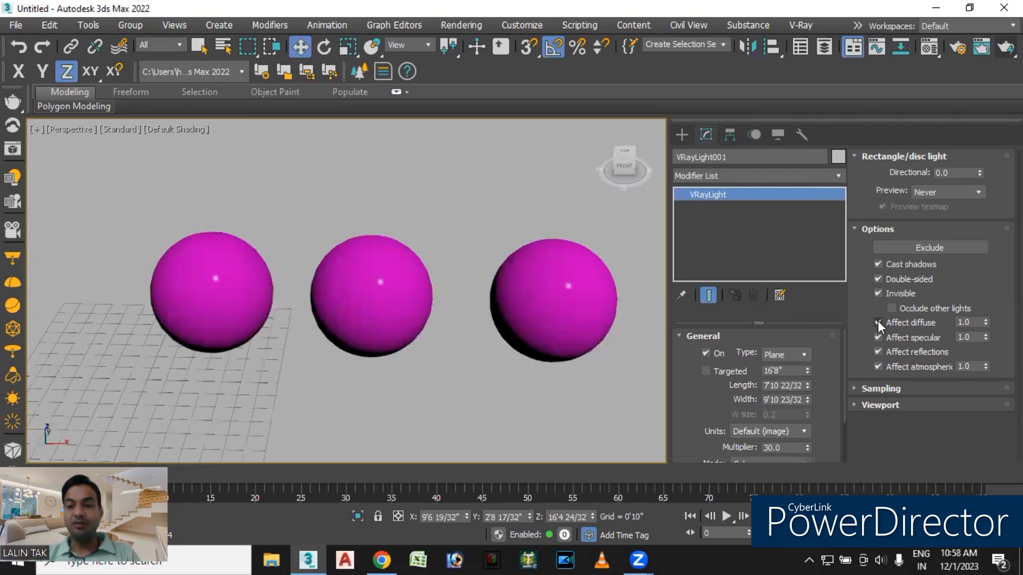
left_click(878, 323)
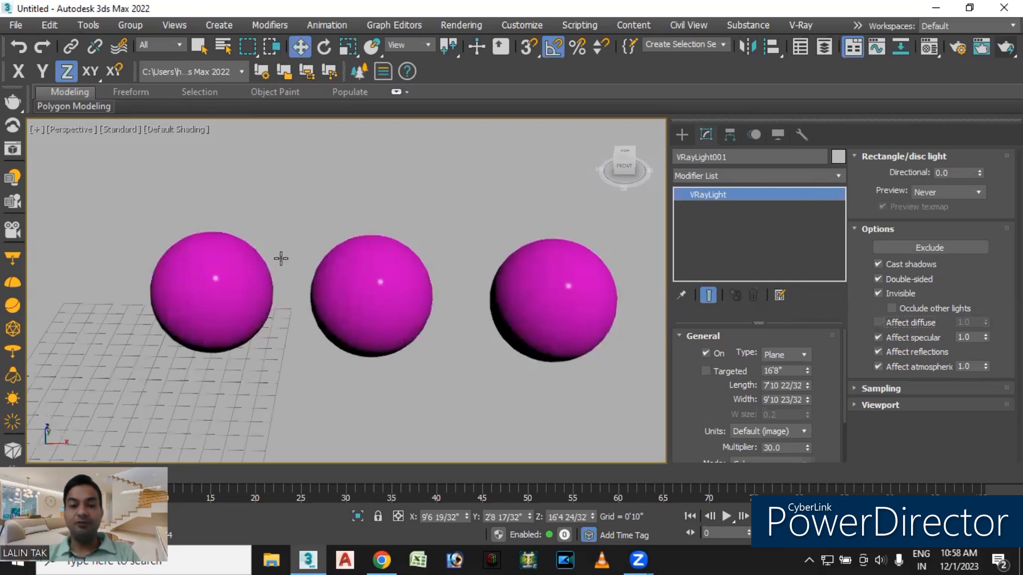
mouse_move(477, 309)
middle_mouse_down()
mouse_move(496, 310)
mouse_move(468, 305)
middle_mouse_up()
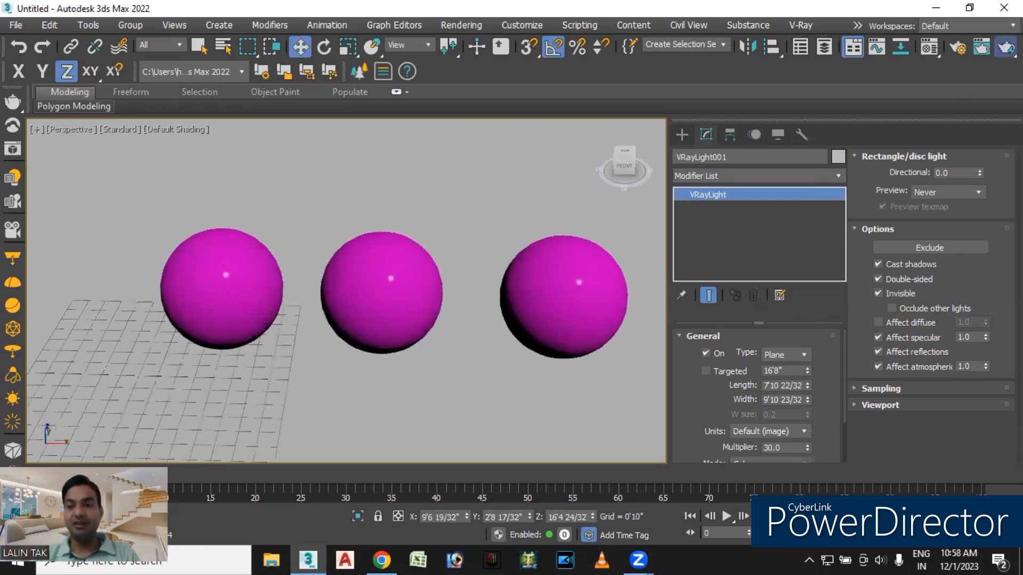
left_click(1006, 47)
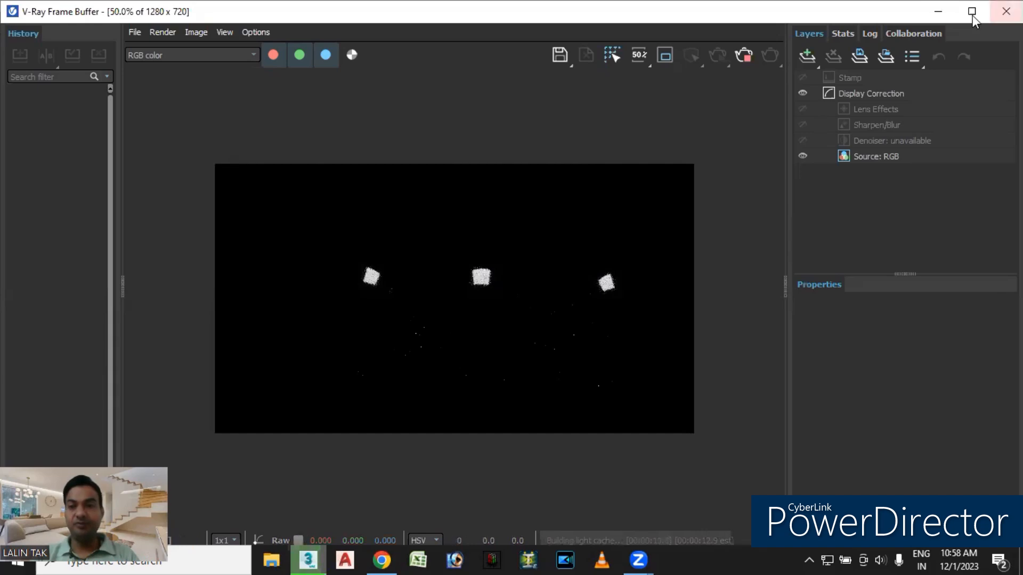
left_click(1006, 11)
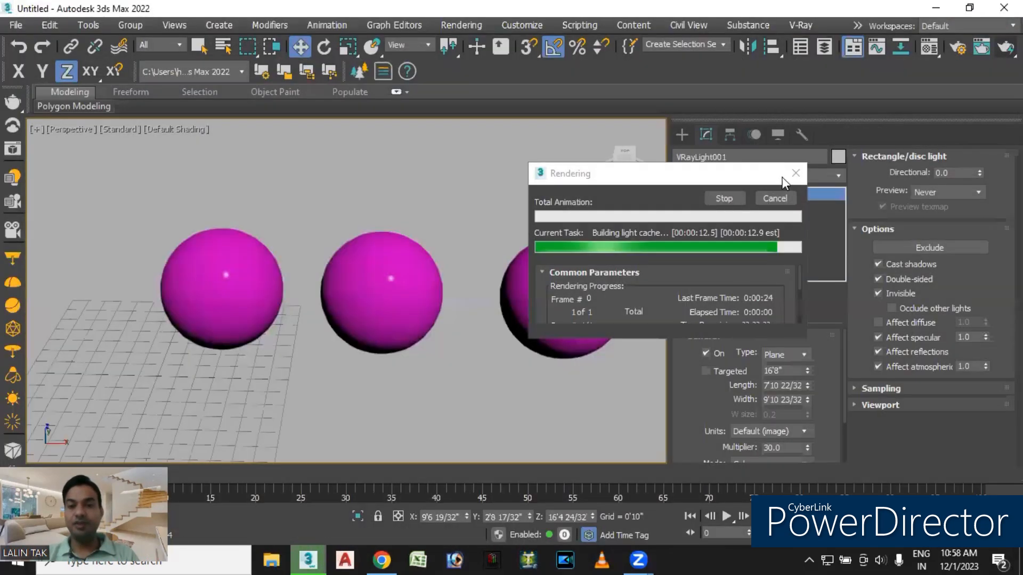
left_click(795, 173)
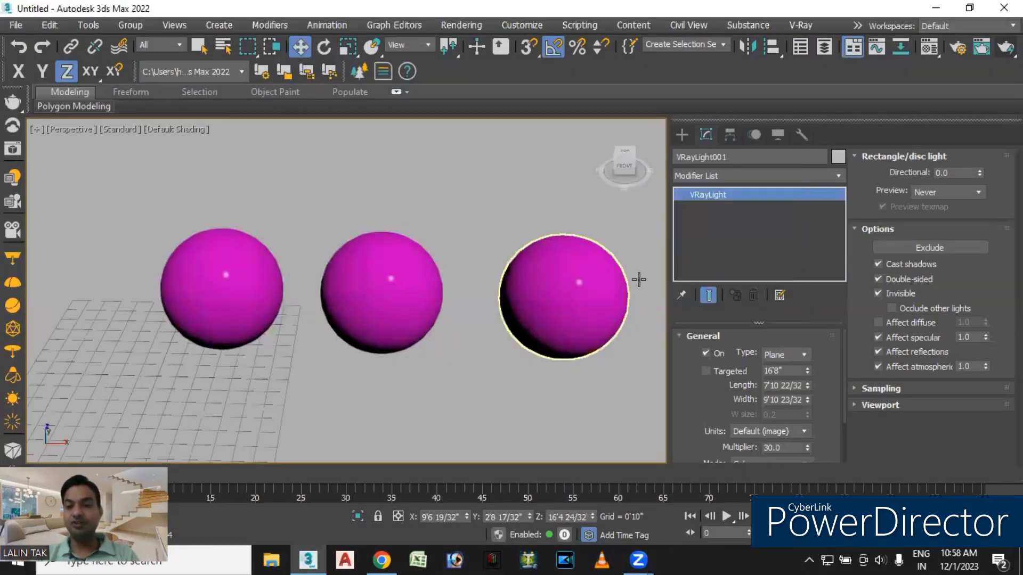
Turn Affect diffuse back on for the VRayLight, test-render the spheres again, and cancel the render.
left_click(900, 324)
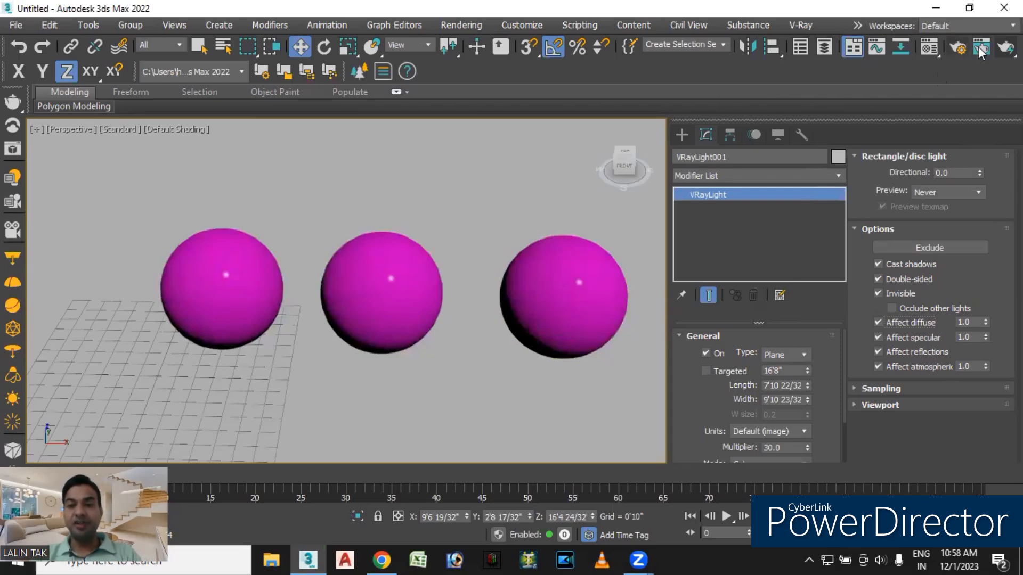
left_click(1005, 47)
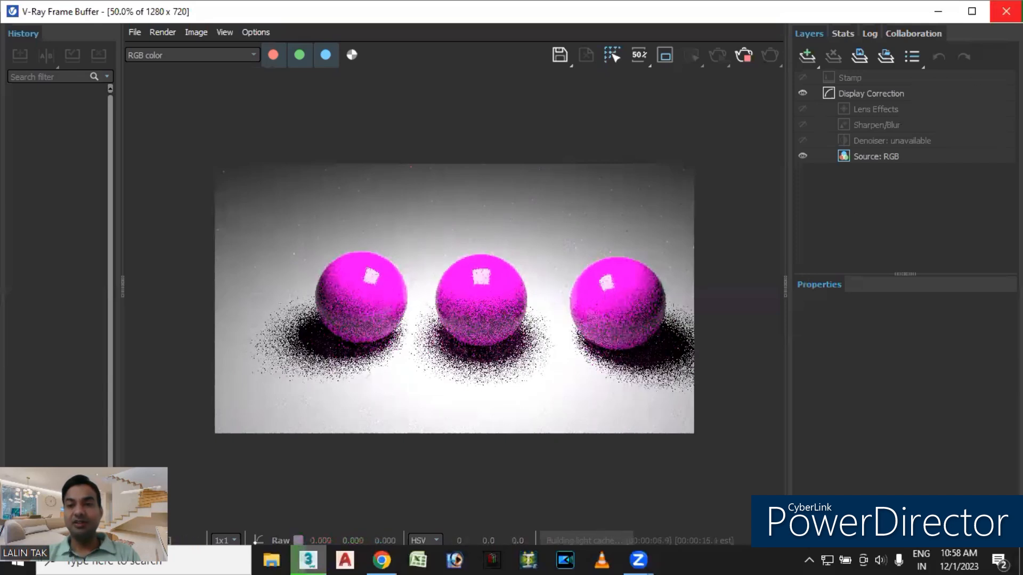
left_click(1005, 11)
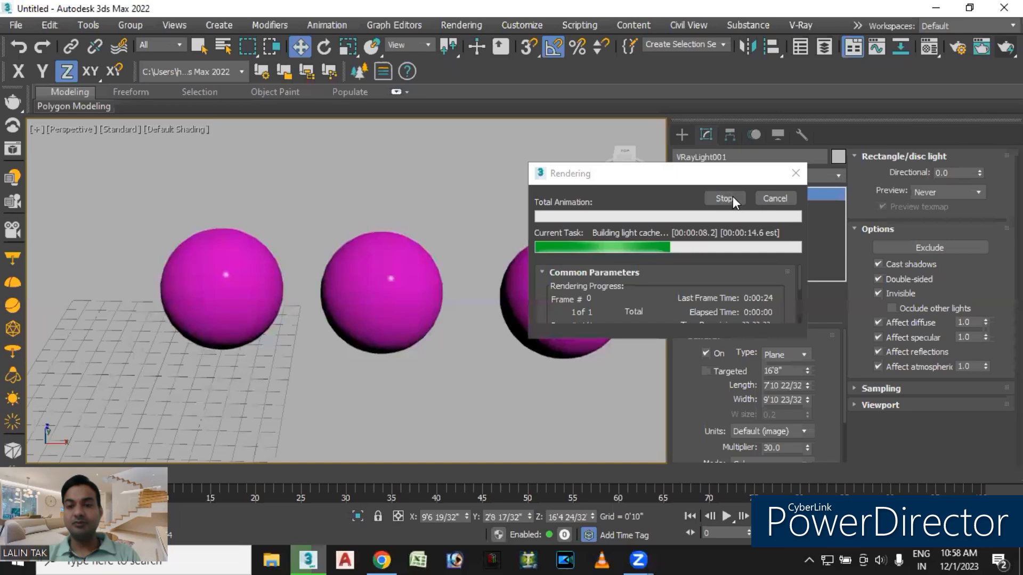
left_click(796, 173)
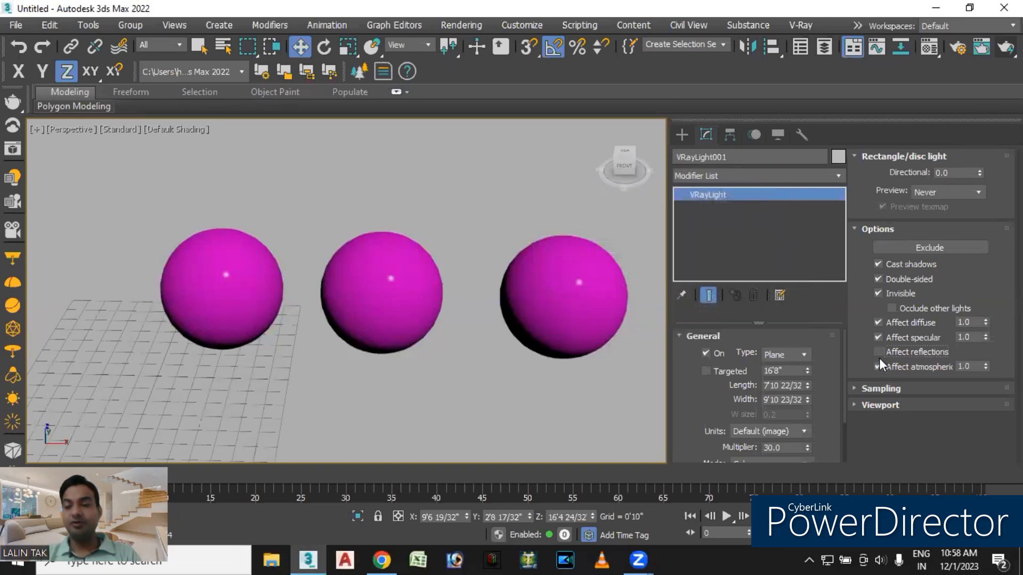
Test-render the spheres with the VRayLight's Affect reflections turned off, and cancel the render.
left_click(1006, 47)
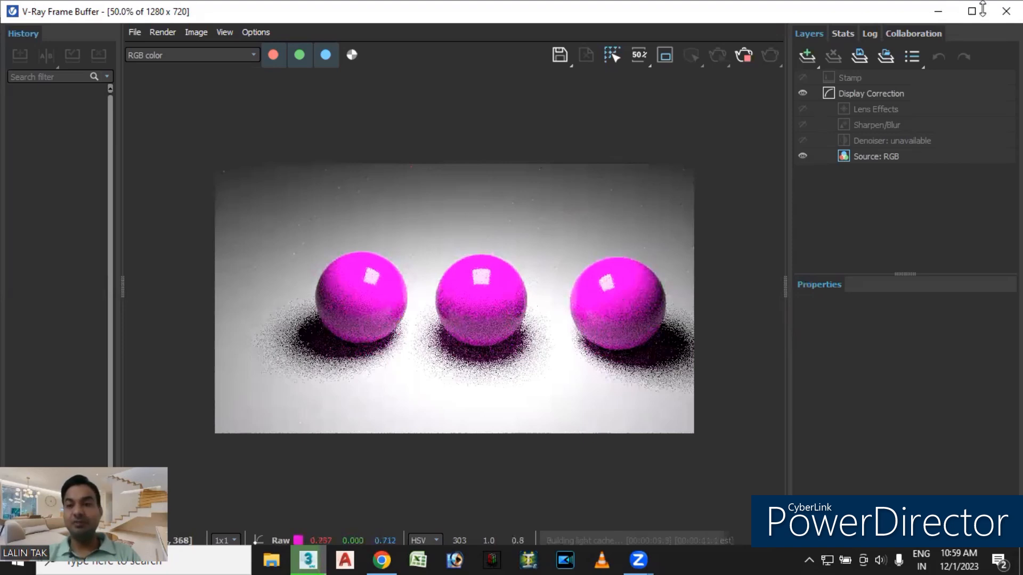
left_click(1005, 11)
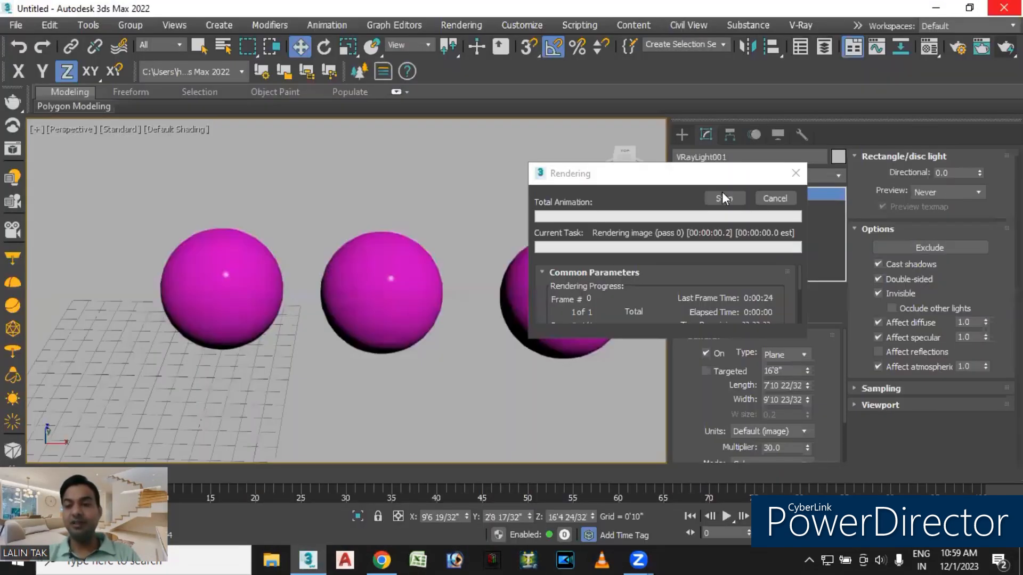
left_click(795, 174)
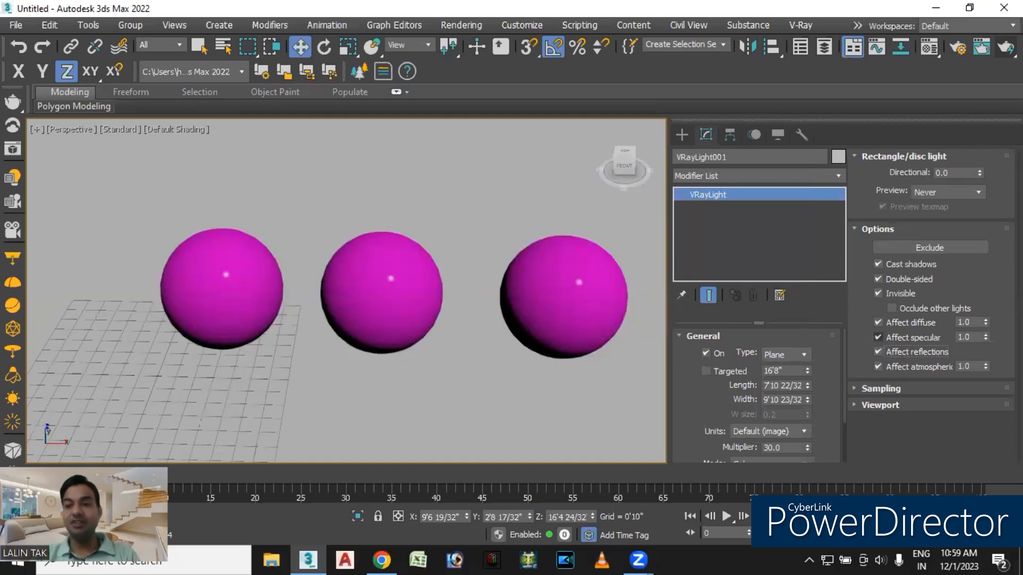
With Affect reflections on, turn off Affect specular for the VRayLight, test-render the spheres, and stop the render.
left_click(878, 338)
left_click(1005, 47)
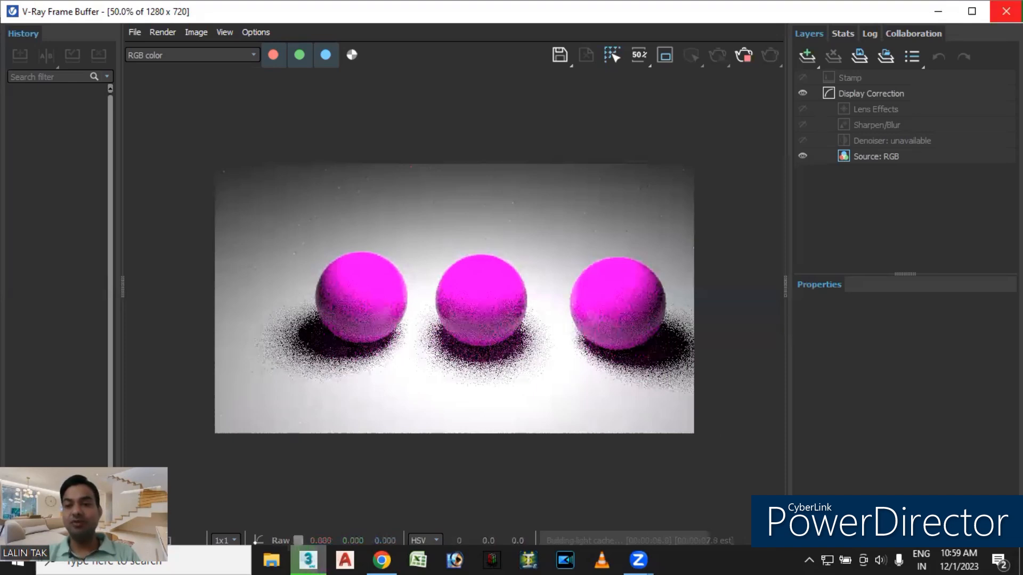
left_click(1005, 11)
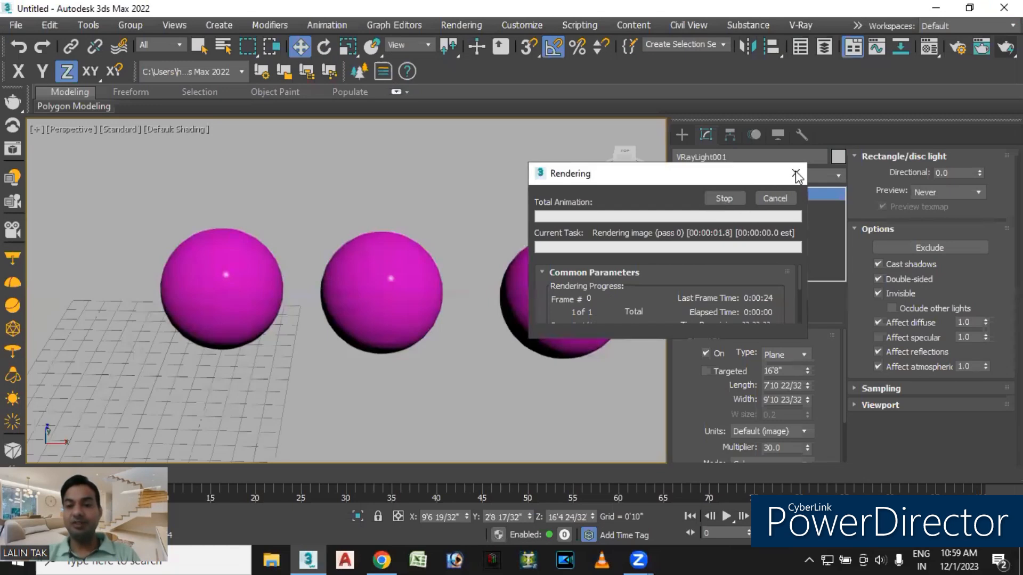
left_click(759, 196)
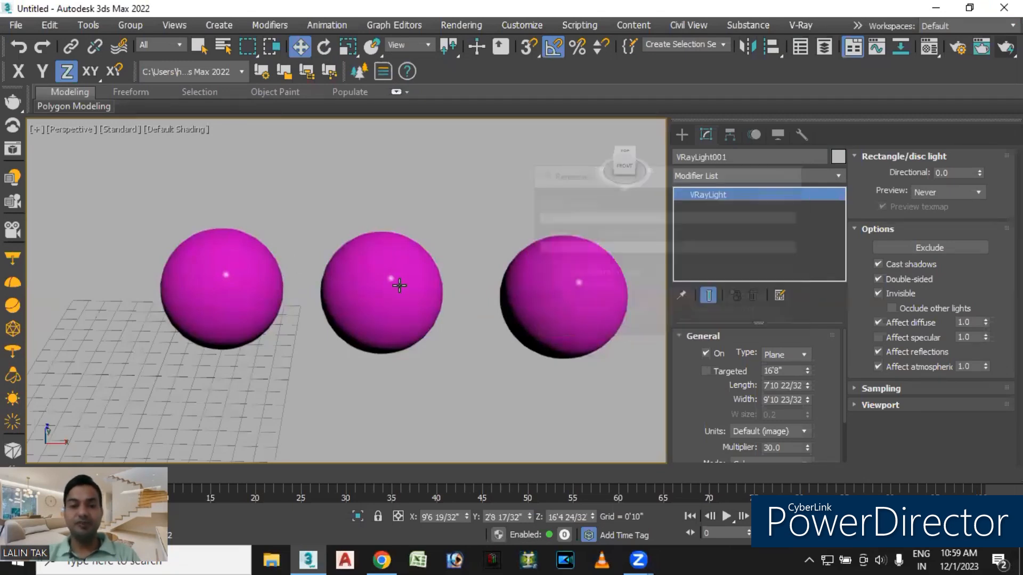
Delete the leftmost of the three magenta spheres.
middle_click_drag(391, 285, 327, 291)
left_click(164, 277)
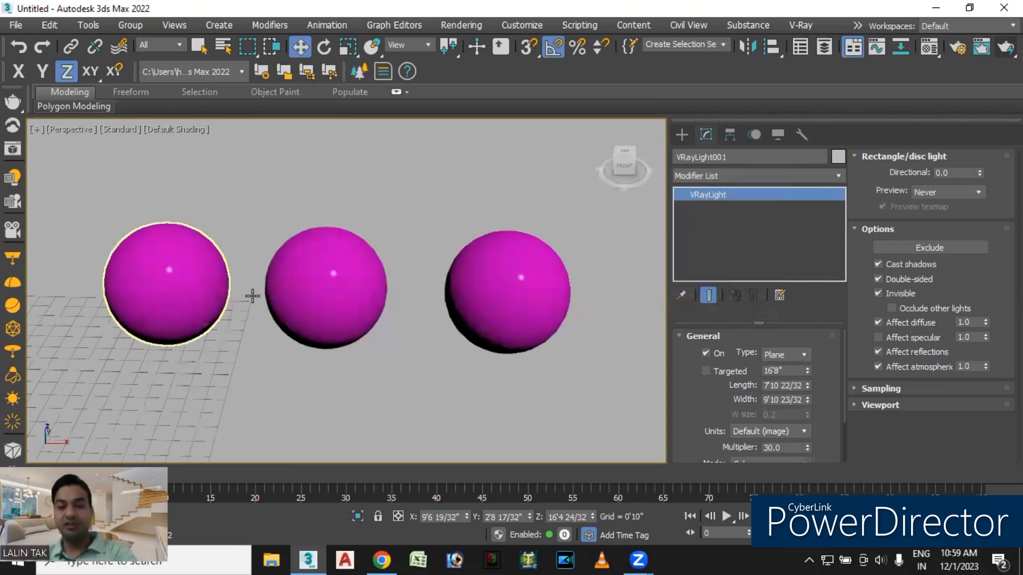
key("Delete")
Change the third sample slot's material, 03 - Default, to VRayMtl in the Material Editor.
middle_click_drag(400, 293, 270, 282)
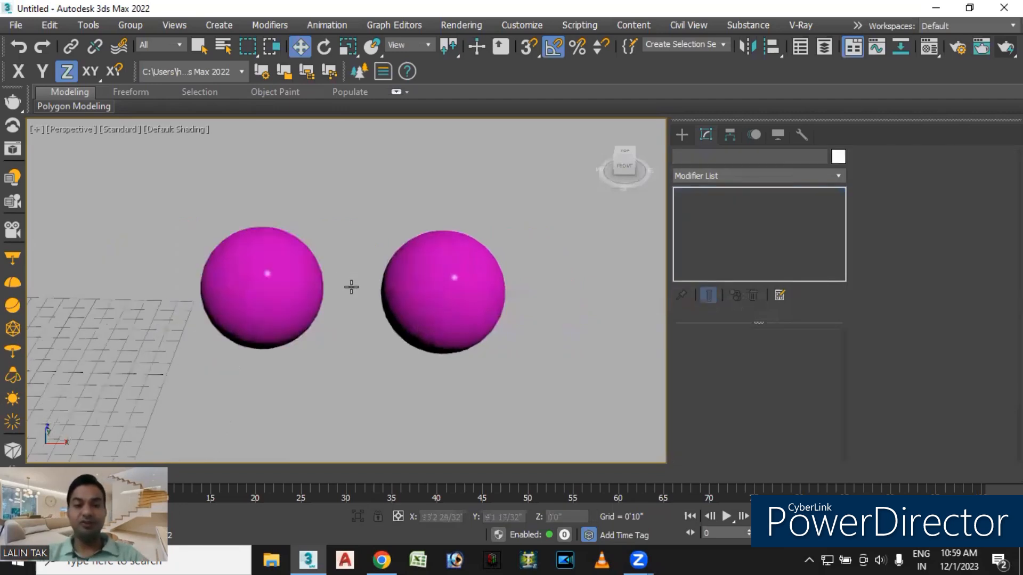
scroll(357, 290, "down", 3)
middle_click_drag(367, 313, 420, 313, "alt")
scroll(399, 309, "up", 3)
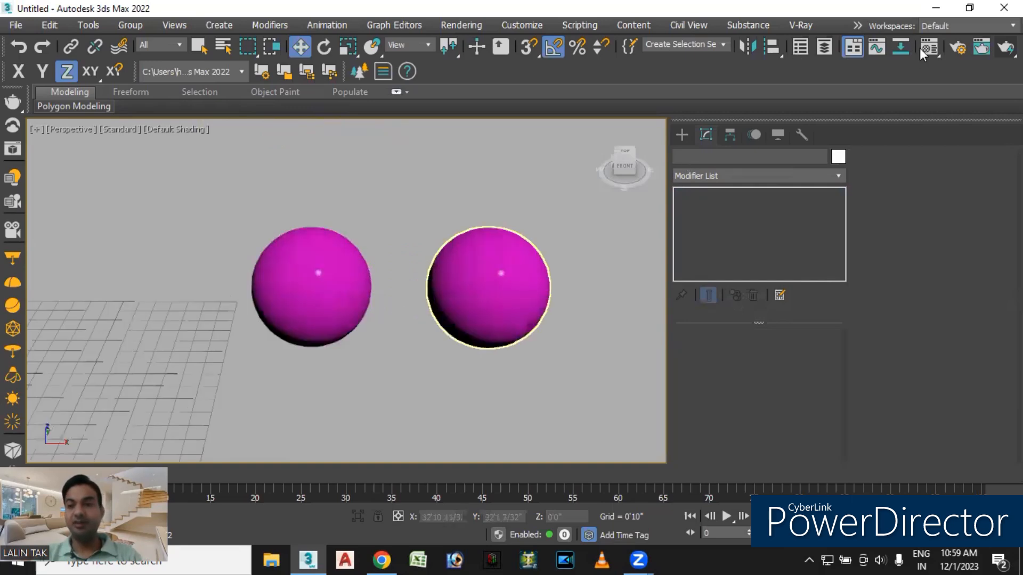
key("m")
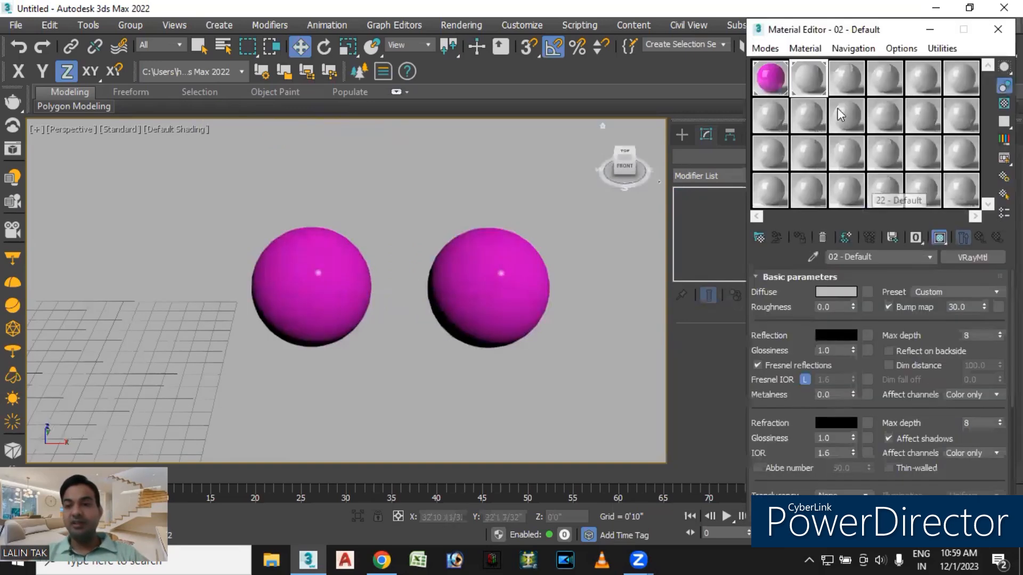
left_click(845, 76)
left_click(960, 257)
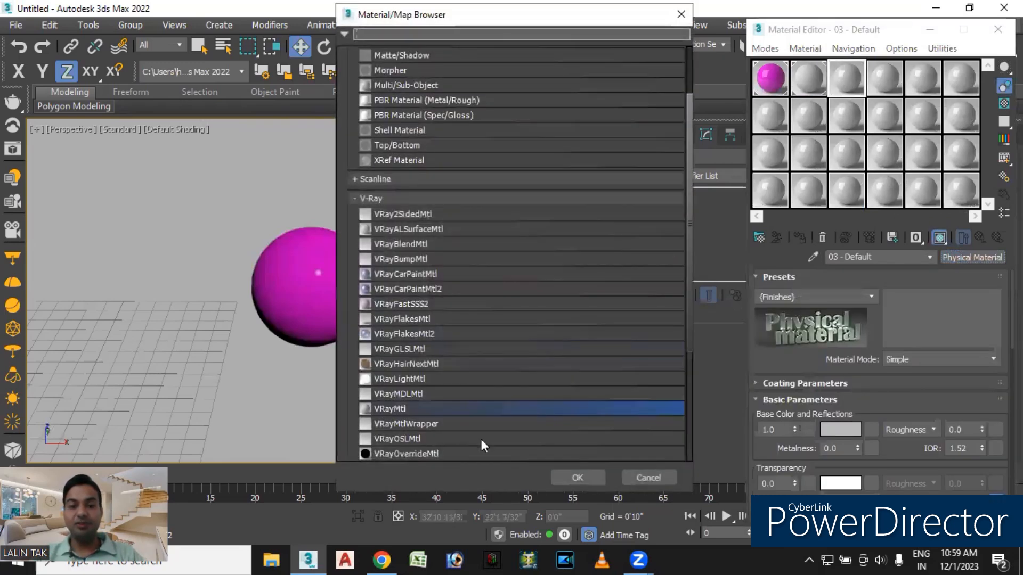
left_click(581, 477)
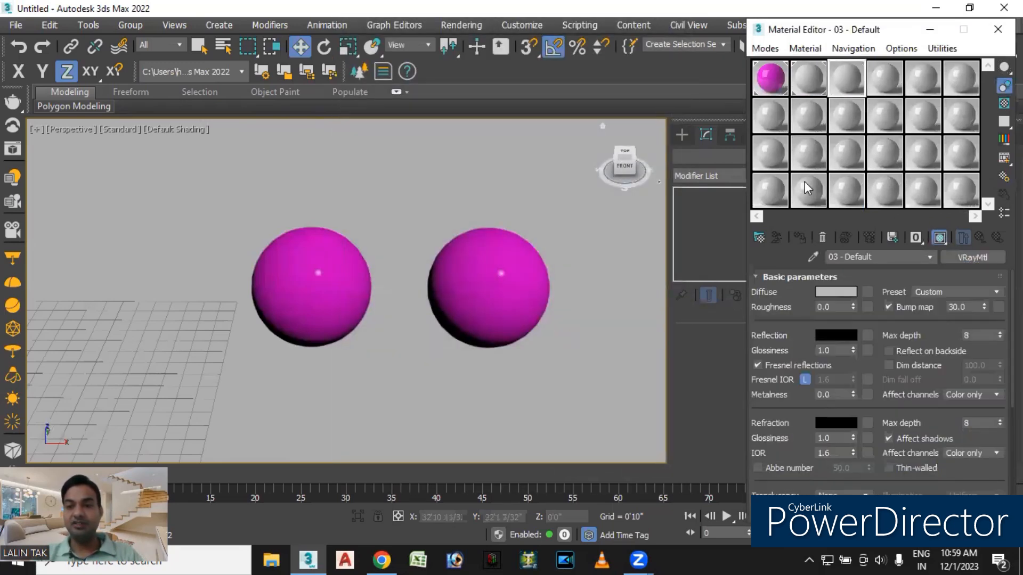
Set the third sample slot material's diffuse colour to a saturated red with RGB 143, 0, 10.
left_click(843, 290)
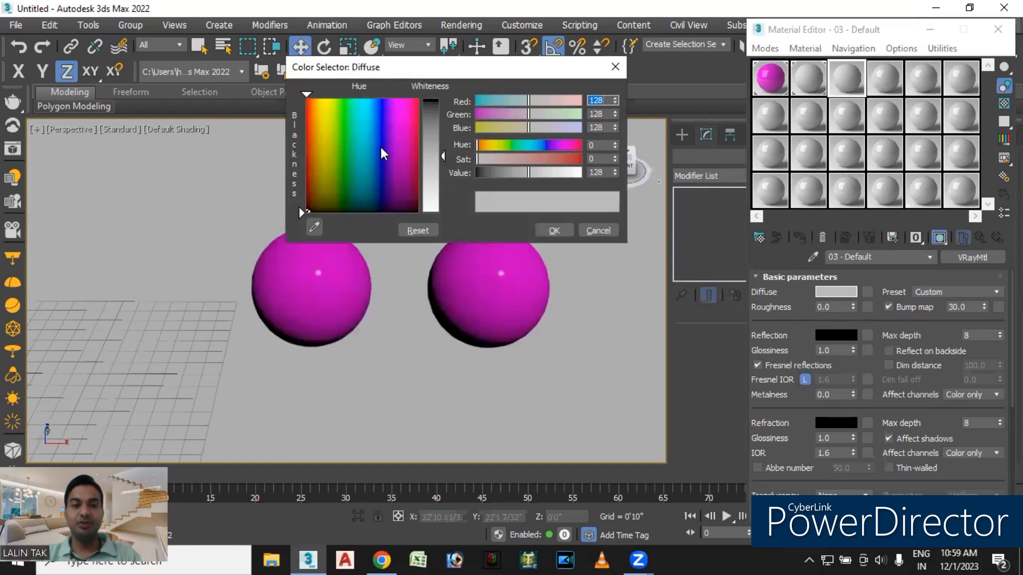
left_click(416, 149)
left_click_drag(443, 156, 443, 97)
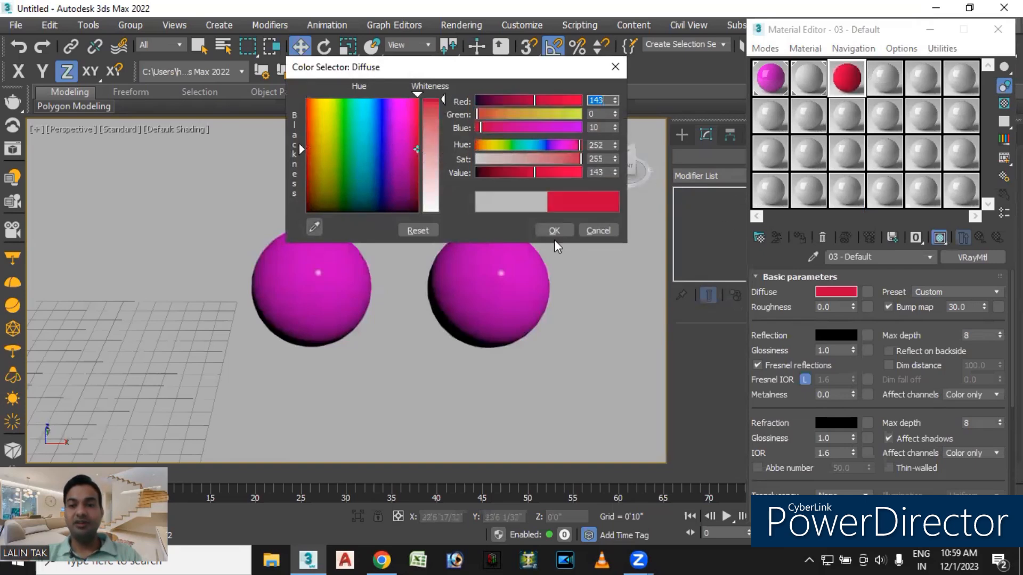
Copy the red material from the third sample slot into the fourth sample slot.
left_click(847, 80)
left_click(880, 85)
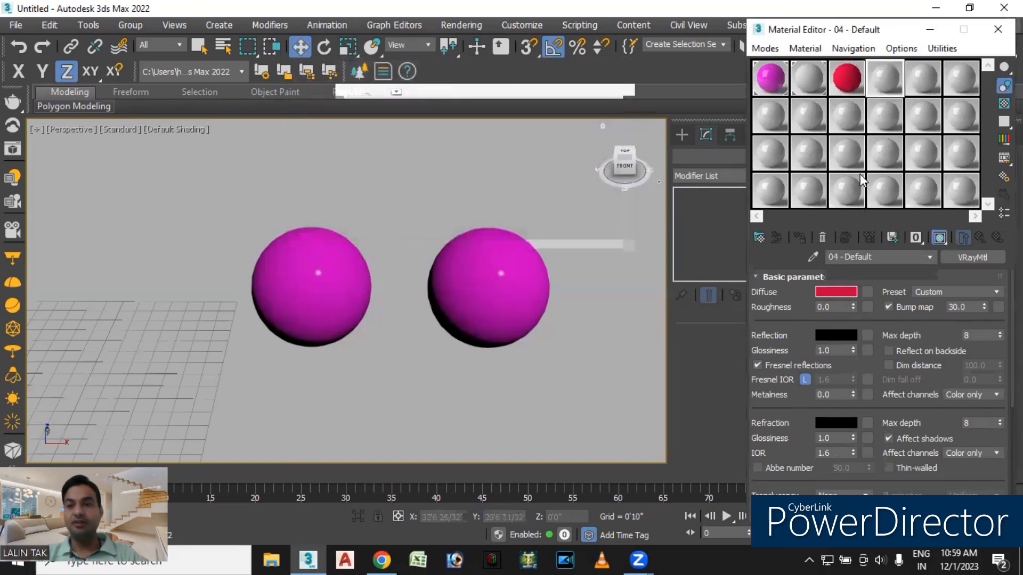
left_click_drag(847, 80, 884, 80)
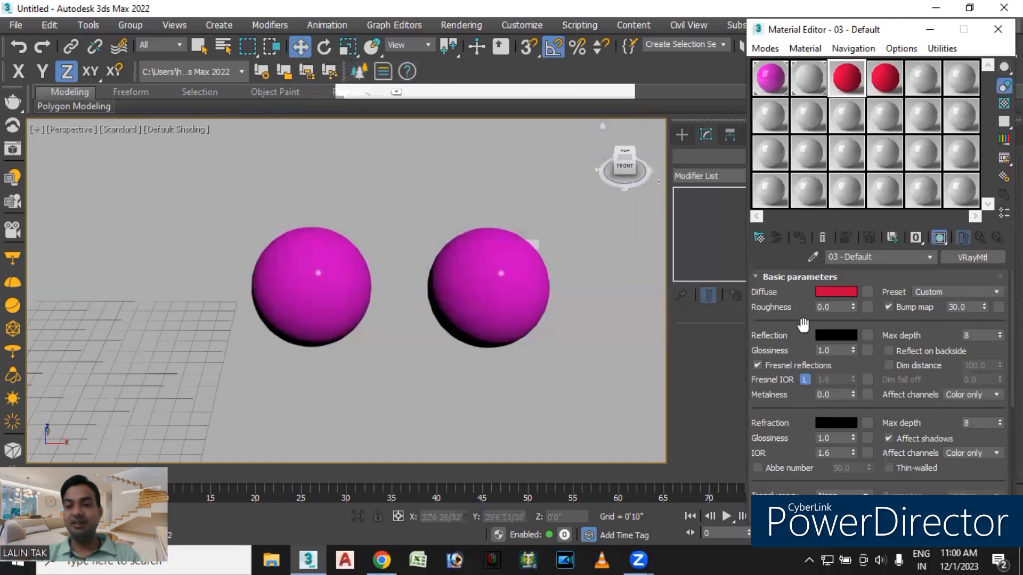
Set the reflection colour of the third slot's red material to pure white, value 255.
left_click(827, 338)
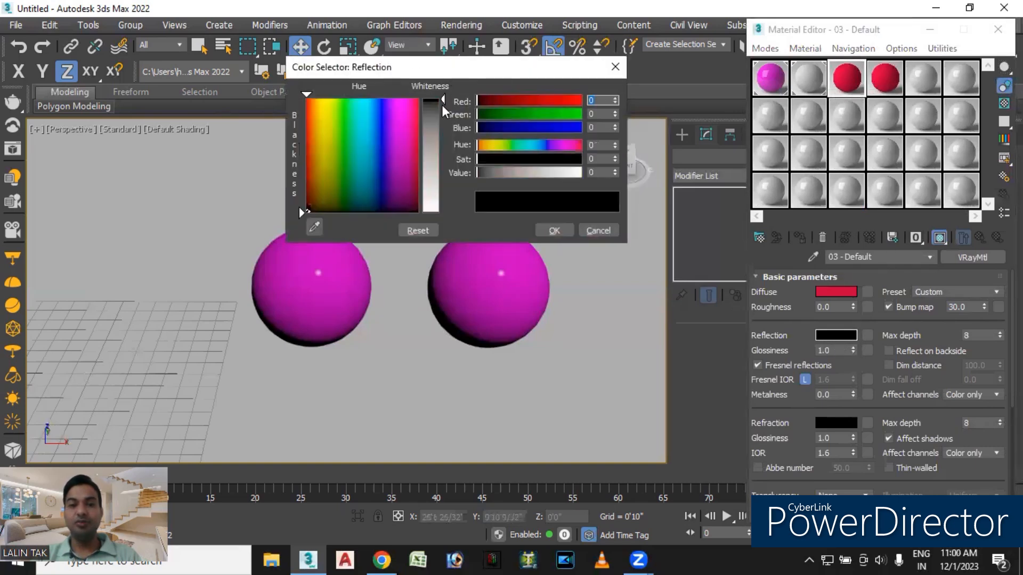
left_click_drag(443, 100, 443, 212)
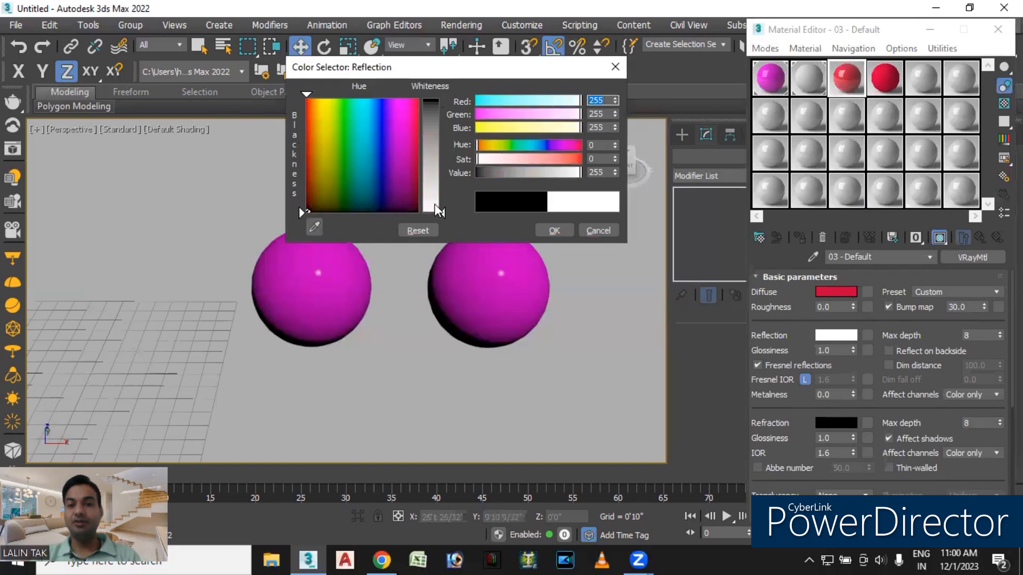
left_click(557, 231)
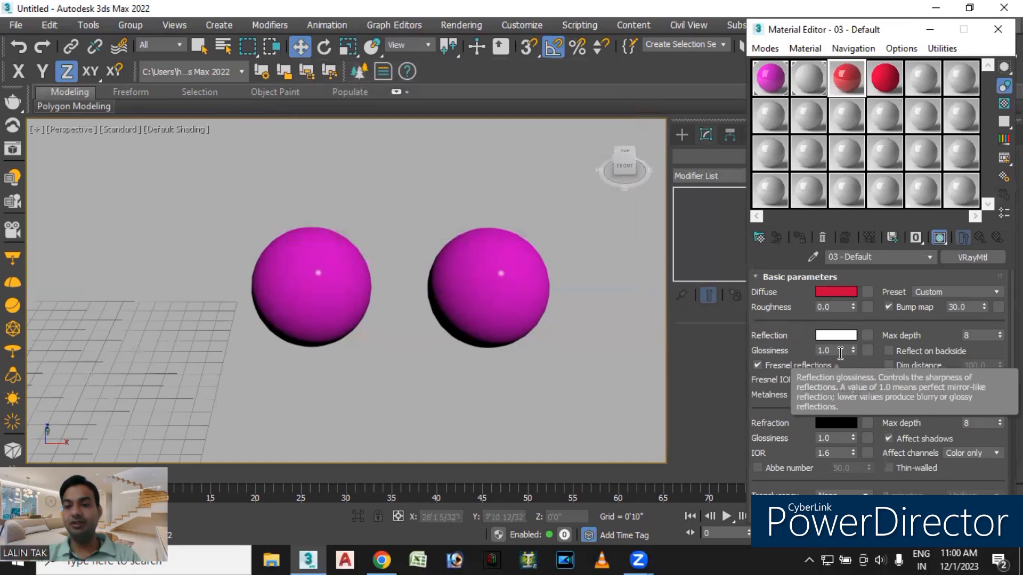
Give the fourth slot's red material a grey reflection colour of value 124 and a reflection glossiness of 0.8.
left_click(882, 78)
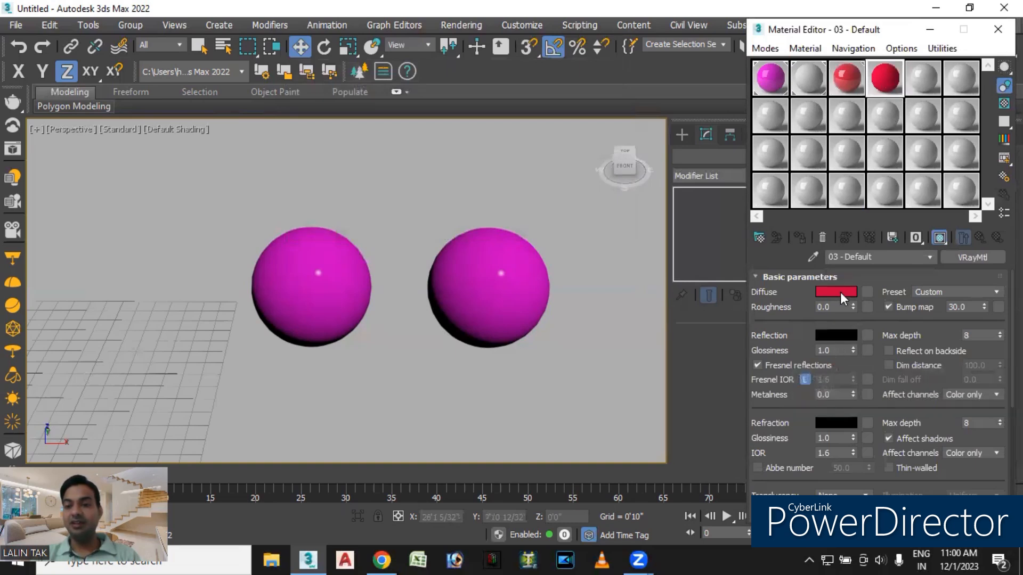
left_click(836, 335)
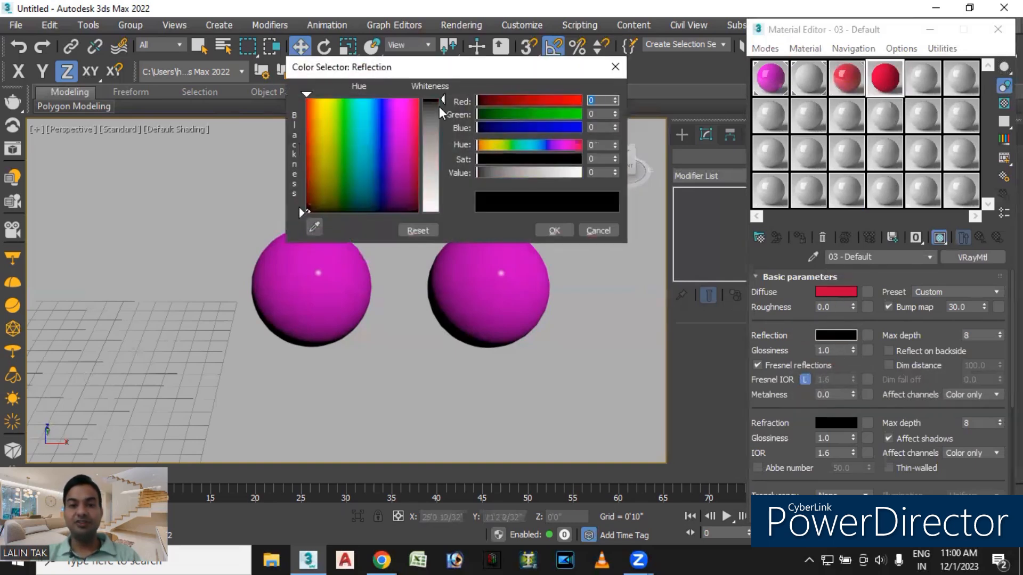
left_click_drag(443, 99, 441, 155)
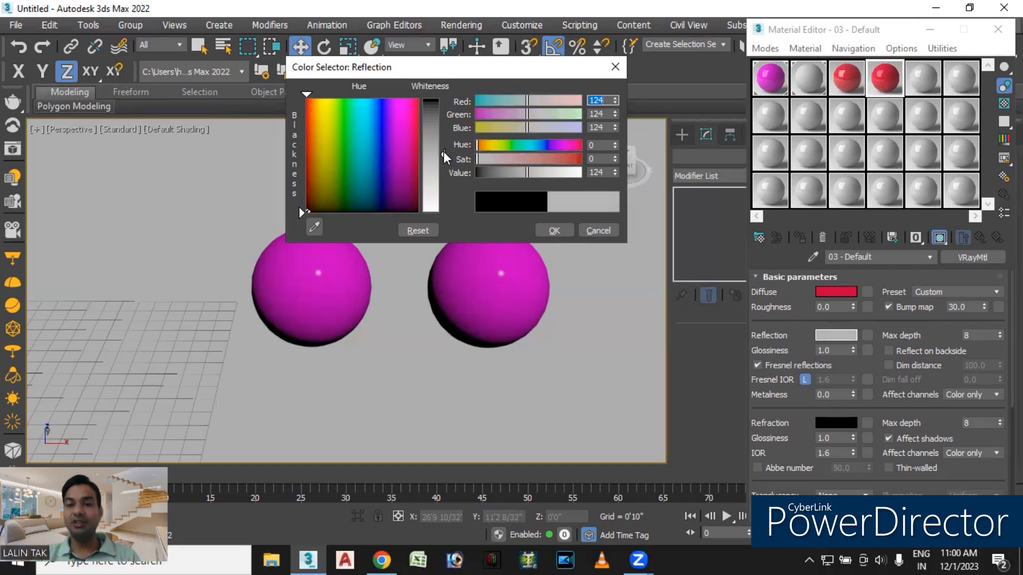
left_click(554, 230)
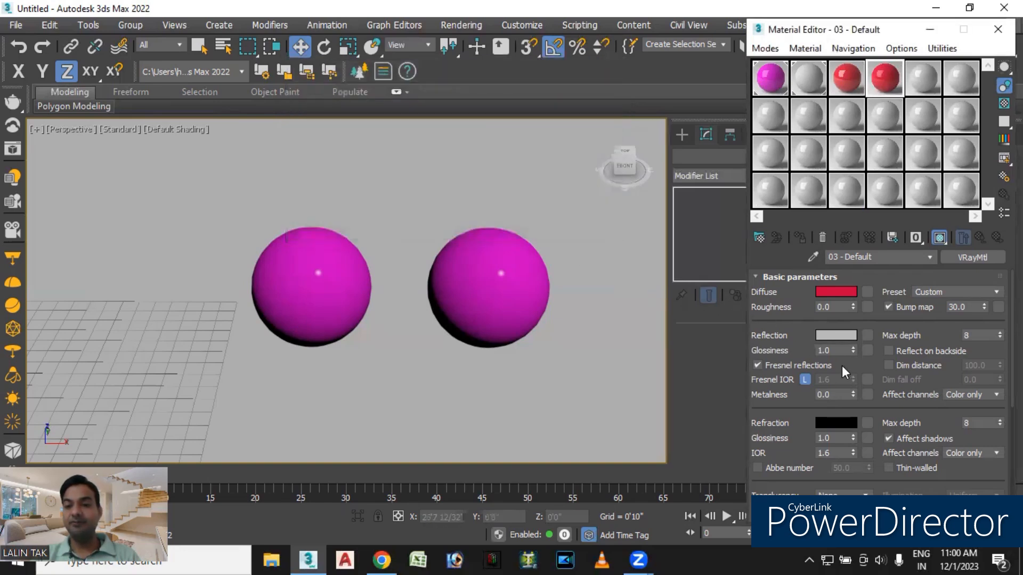
double_click(834, 351)
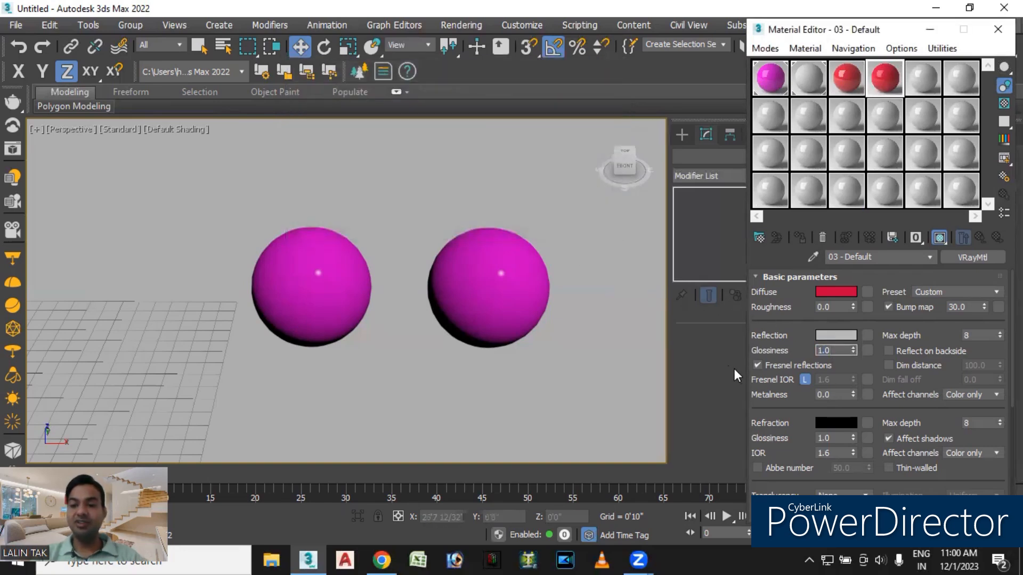
left_click_drag(823, 347, 781, 344)
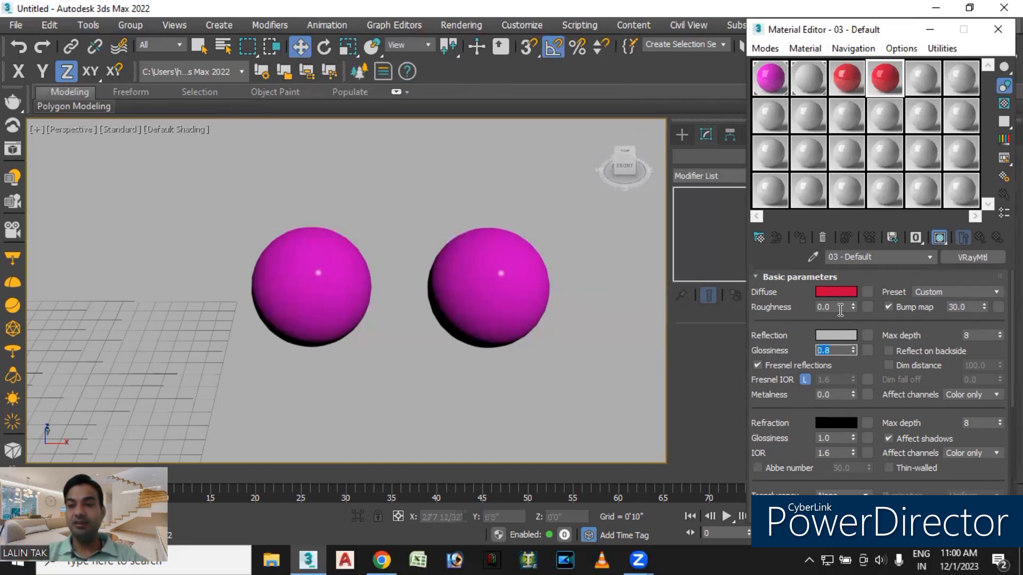
Assign the third slot's red material with white reflection to the left sphere in the Perspective view.
left_click(848, 75)
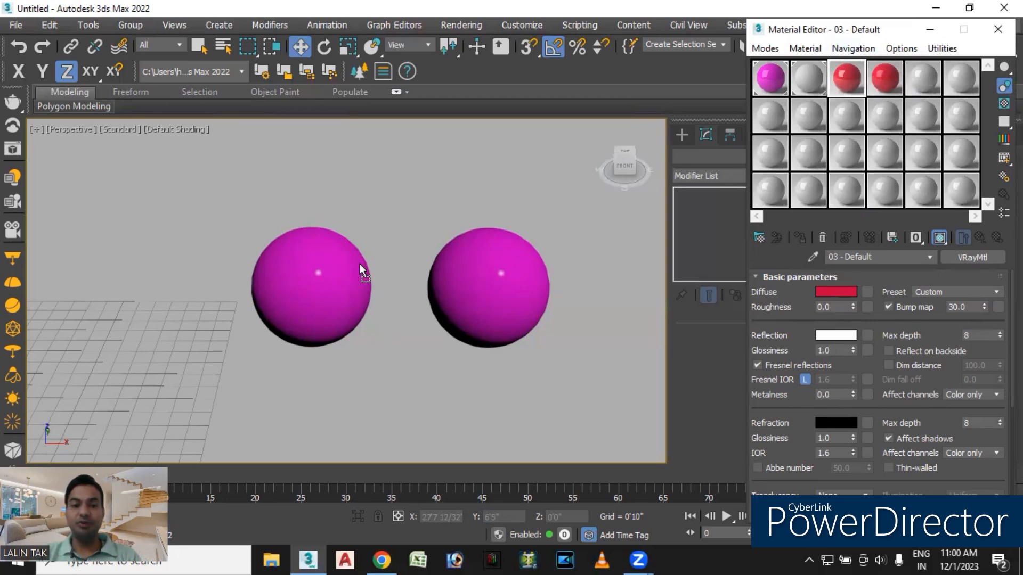
left_click_drag(359, 264, 360, 265)
left_click(886, 79)
left_click_drag(886, 79, 510, 282)
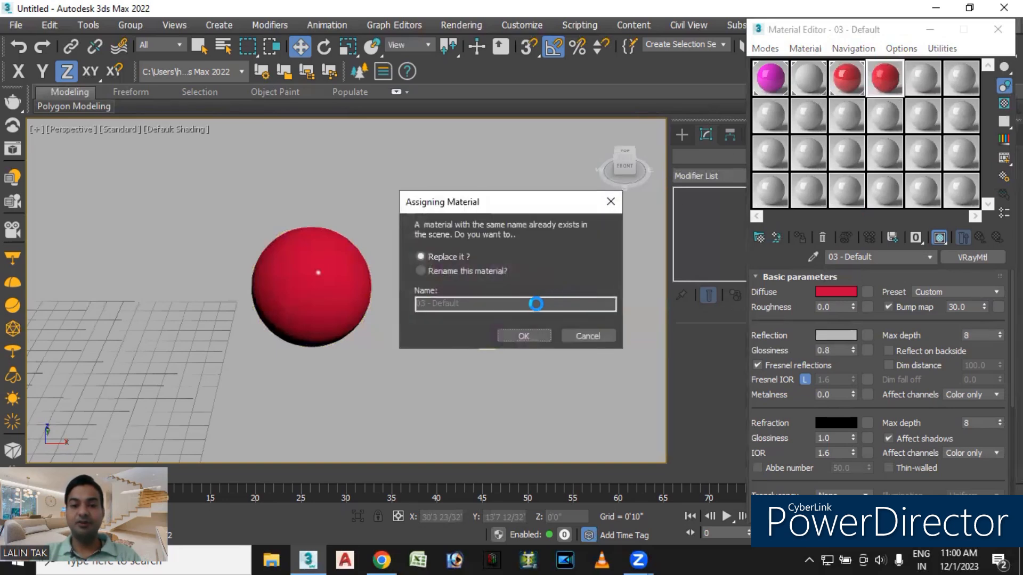
left_click(450, 271)
left_click(521, 334)
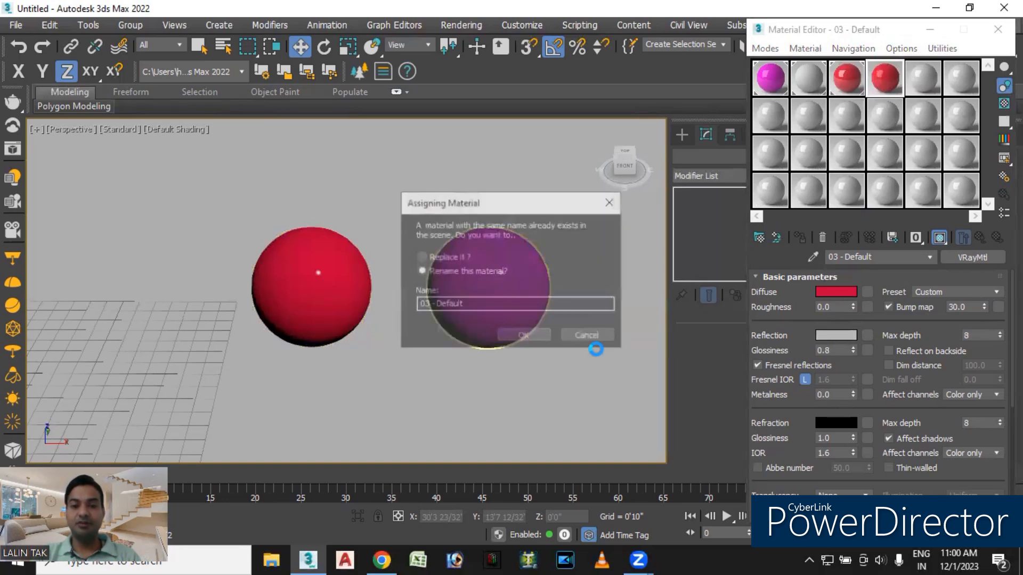
left_click(516, 332)
left_click(521, 332)
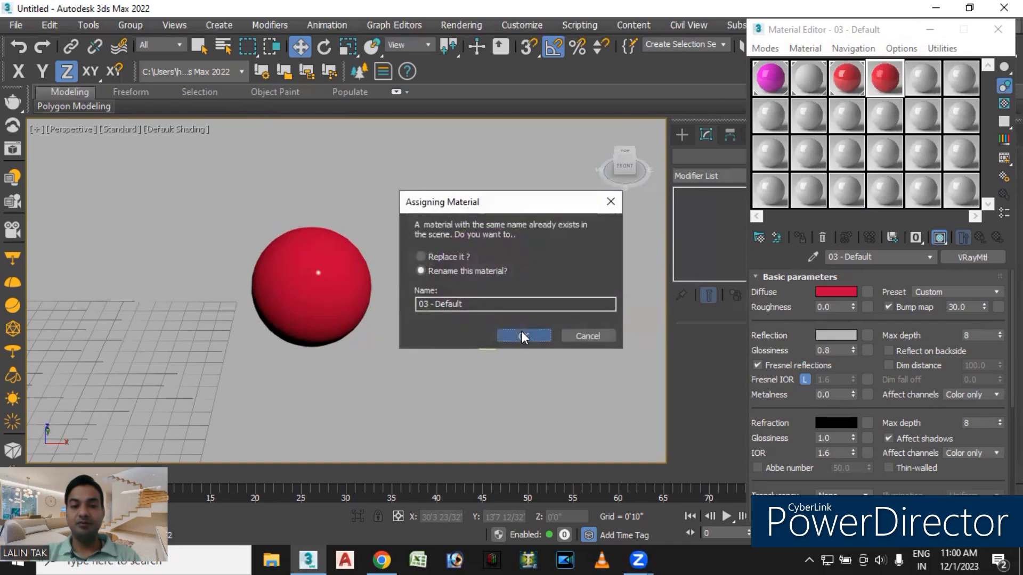
left_click(591, 336)
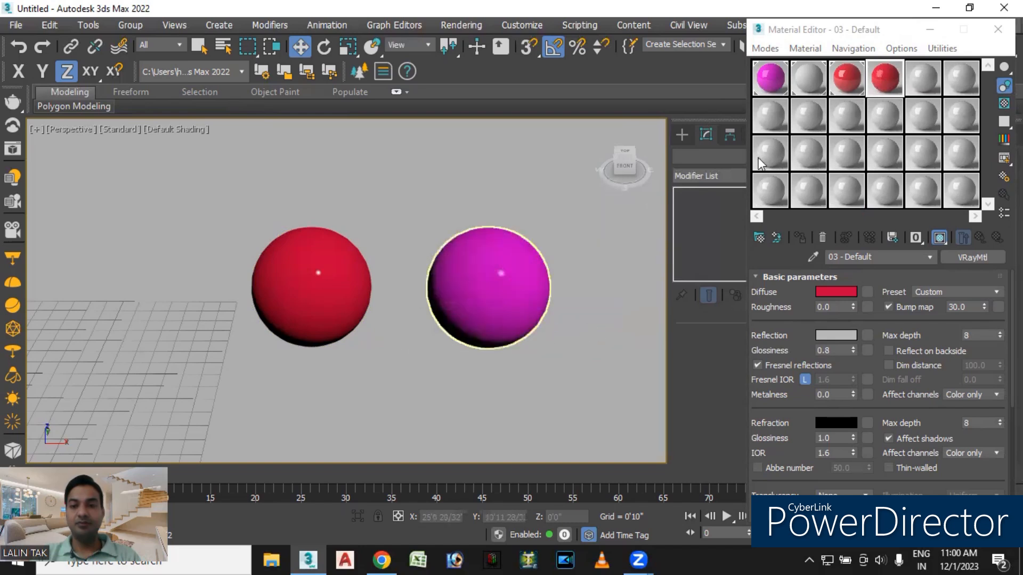
Assign the fourth slot's red material to the right sphere, replacing the scene material of the same name, and close the Material Editor.
left_click(507, 280)
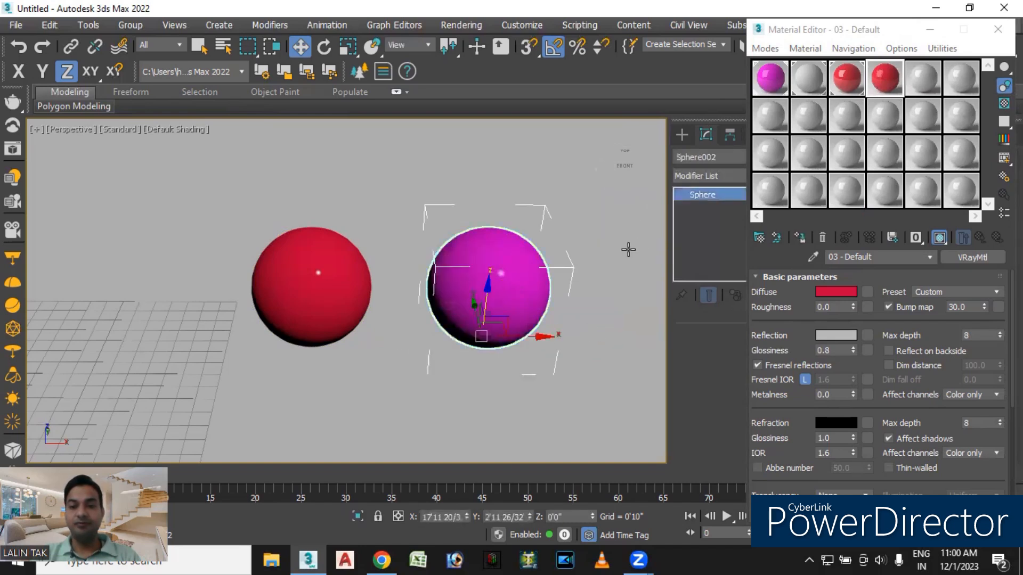
left_click(887, 76)
left_click_drag(886, 76, 565, 267)
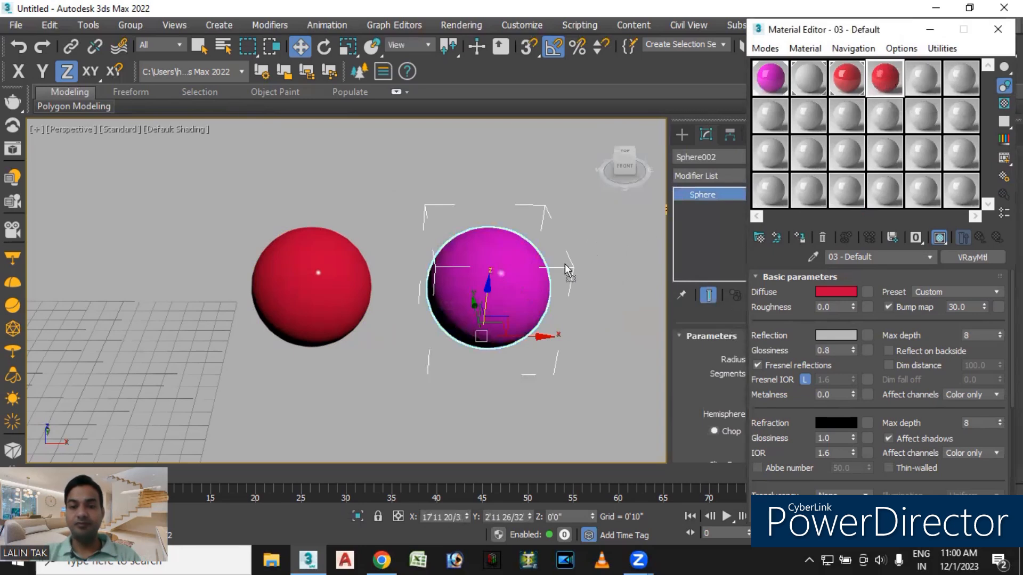
left_click_drag(502, 281, 505, 282)
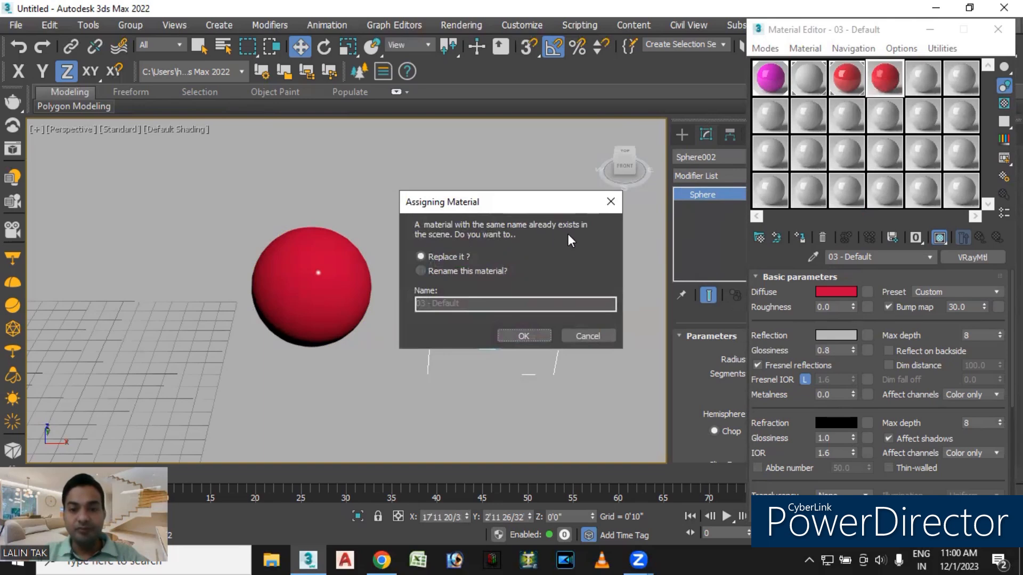
left_click(517, 335)
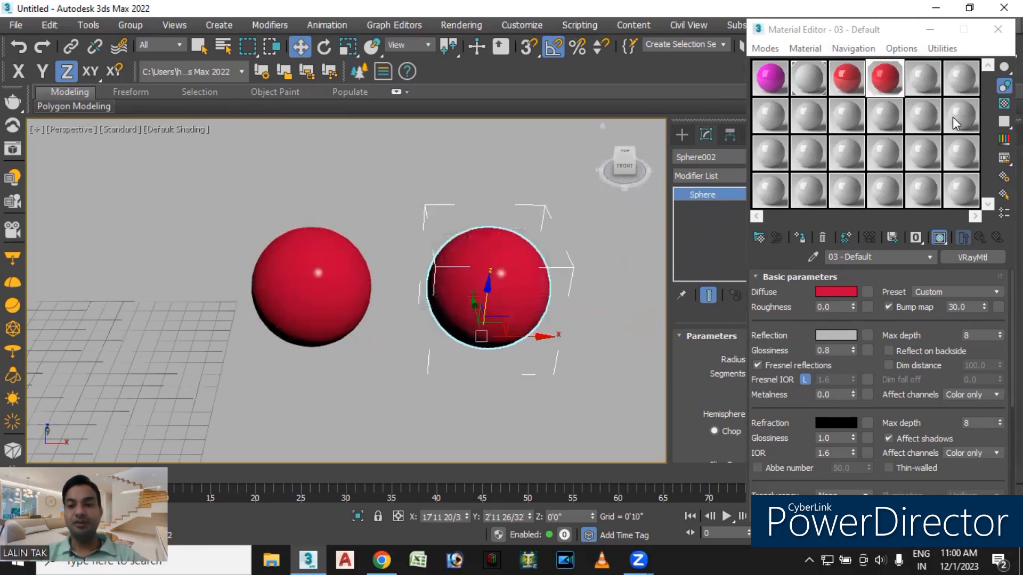
left_click(997, 29)
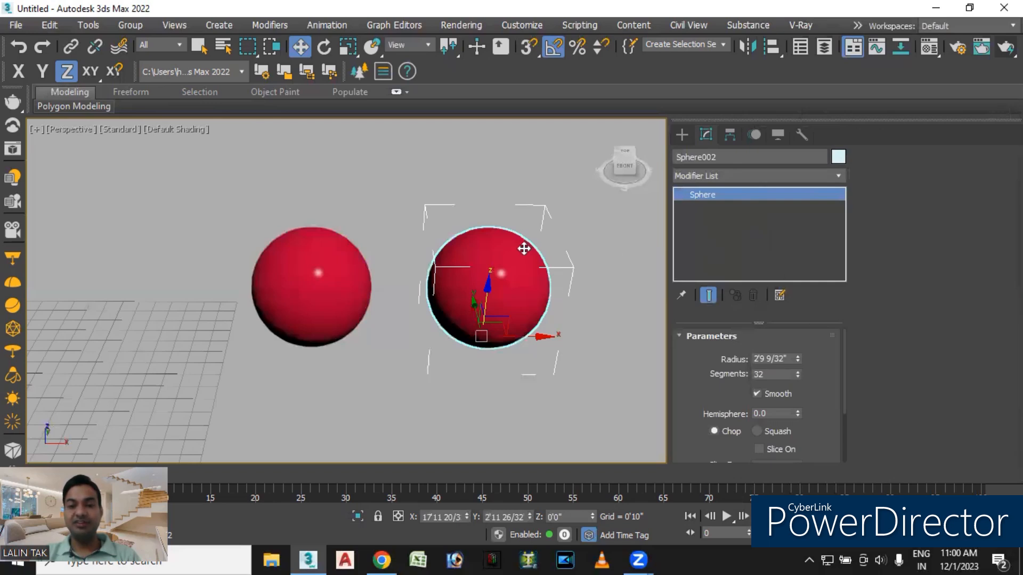
In the Top view, move the VRayLight along X until it is centred between the two spheres.
scroll(514, 257, "down", 5)
left_click(429, 195)
key("t")
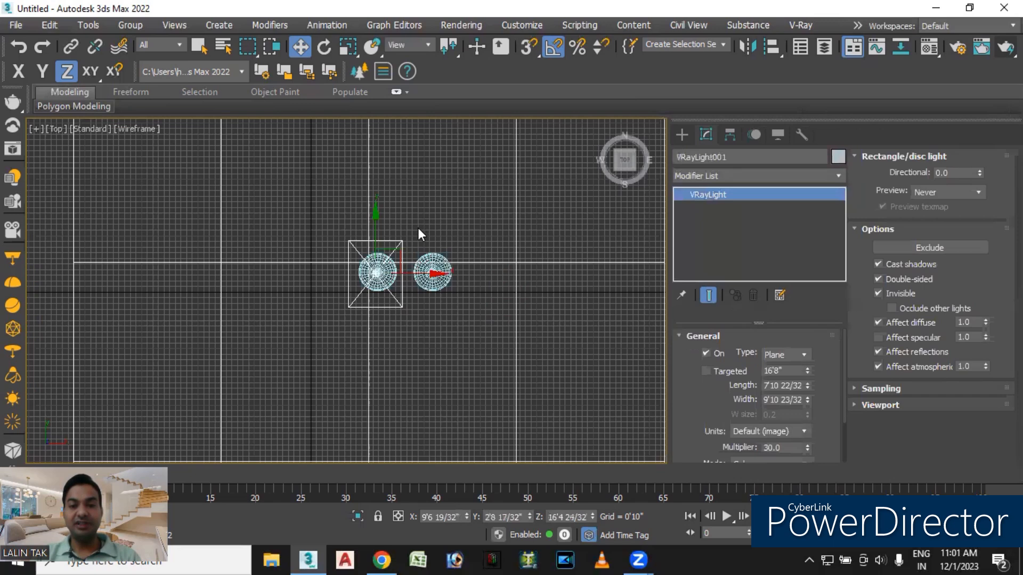
left_click_drag(419, 274, 447, 276)
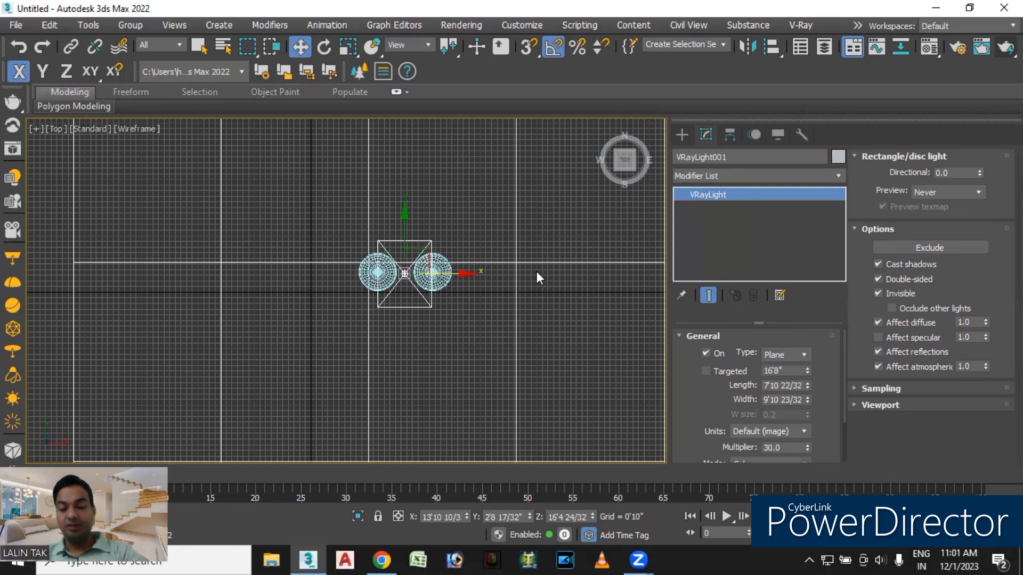
Turn on Affect specular for the VRayLight, test-render the two red spheres in the Perspective view, and cancel the render.
key("p")
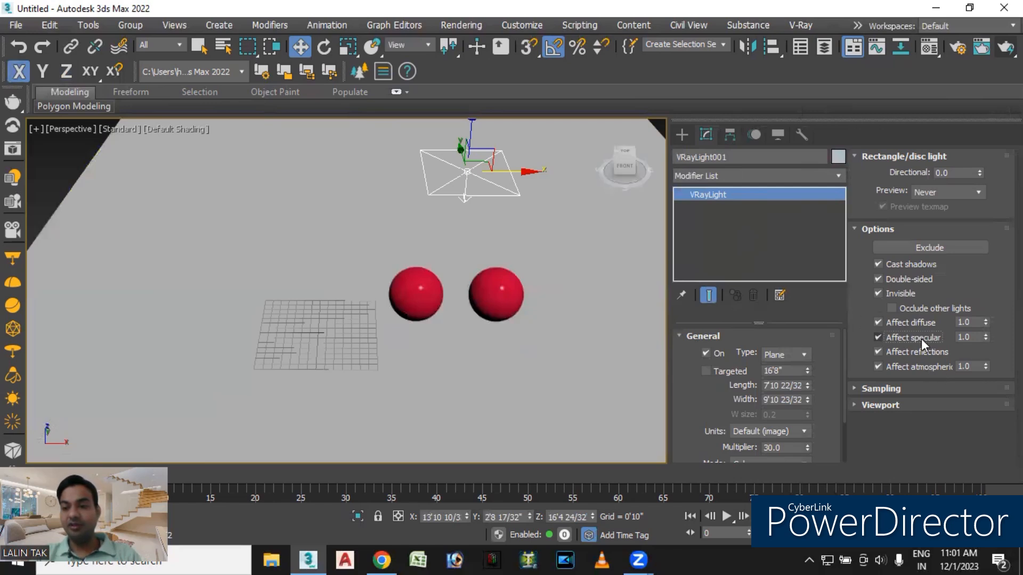
middle_click_drag(491, 370, 532, 320, "alt")
scroll(503, 296, "up", 2)
scroll(502, 296, "up", 2)
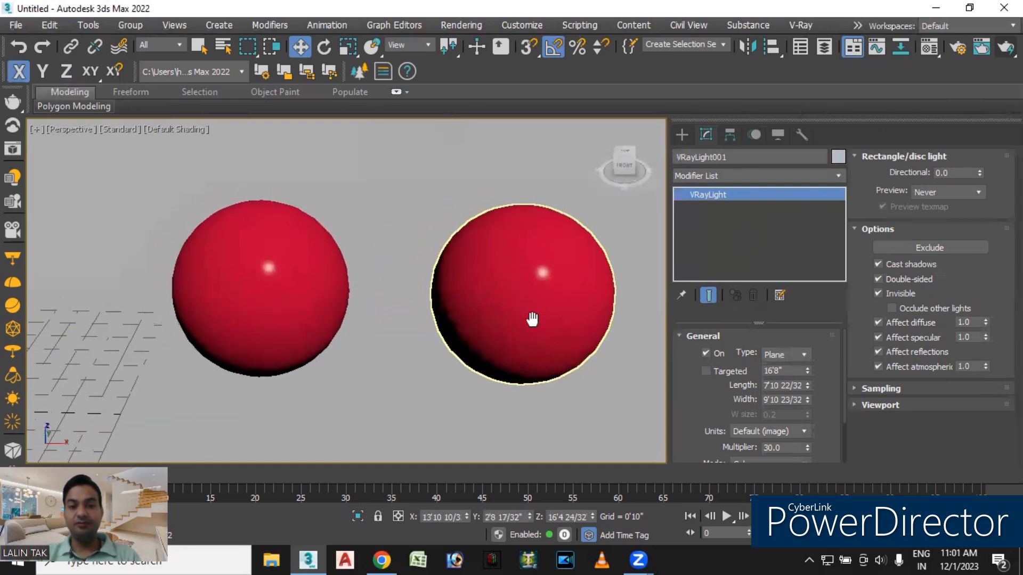
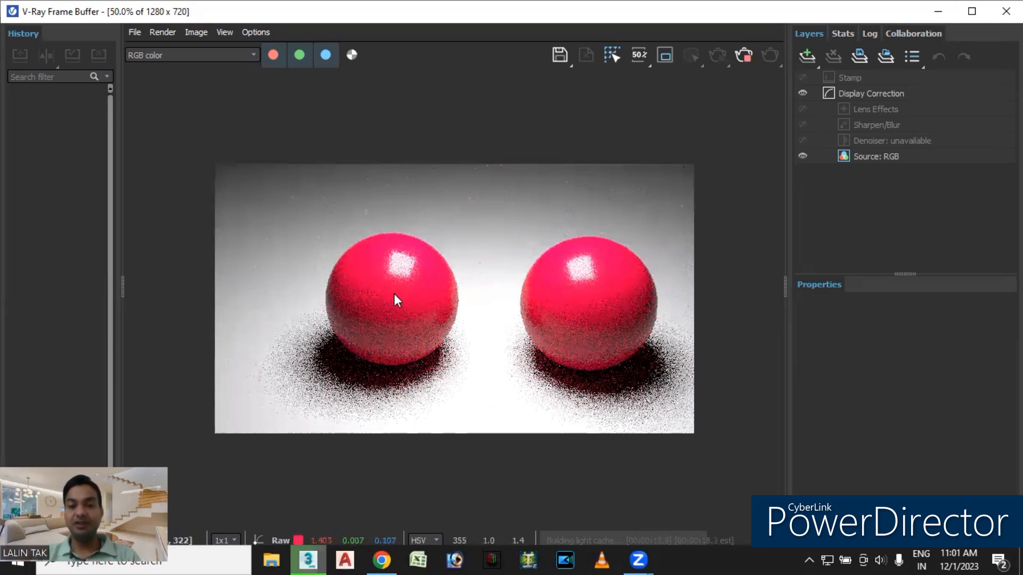
left_click(1005, 11)
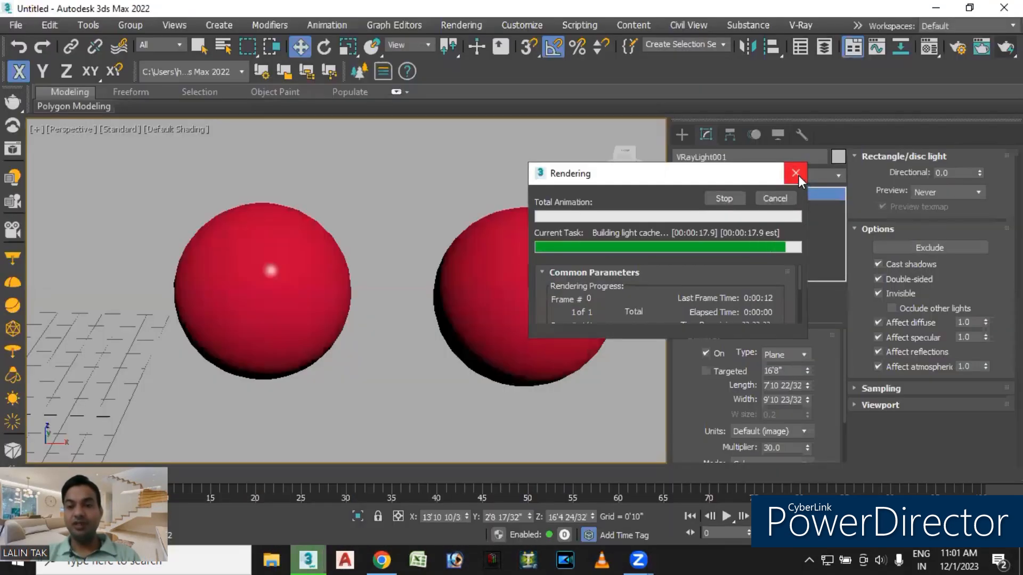
left_click(796, 173)
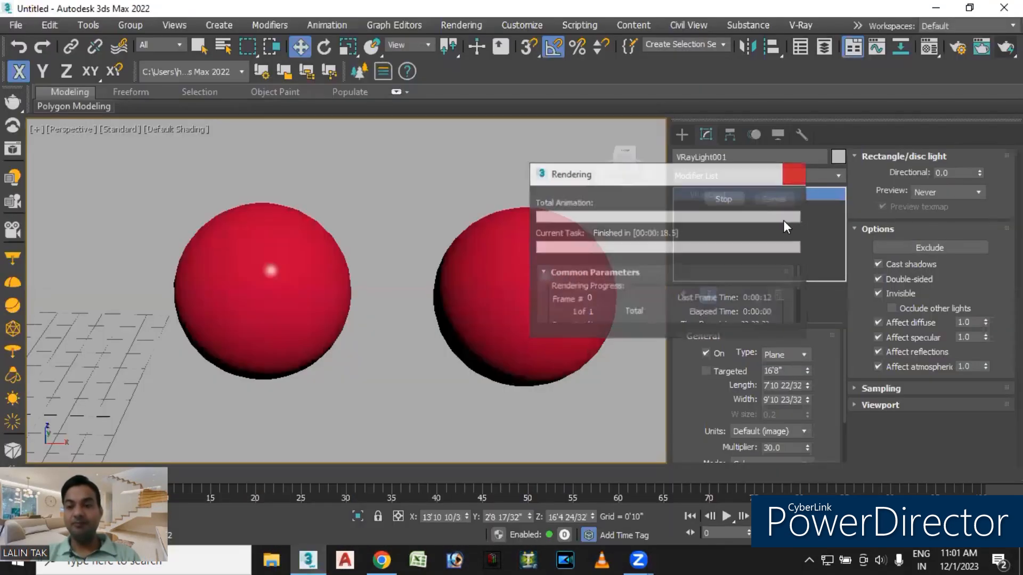
Turn off Affect specular for the VRayLight, test-render the two red spheres, and stop the render.
left_click(878, 337)
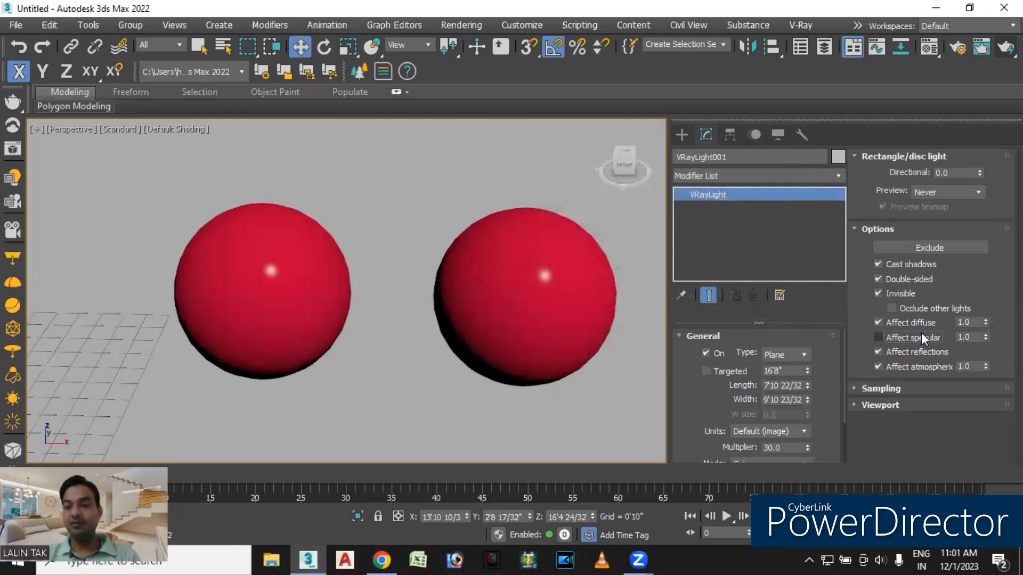
left_click(1005, 47)
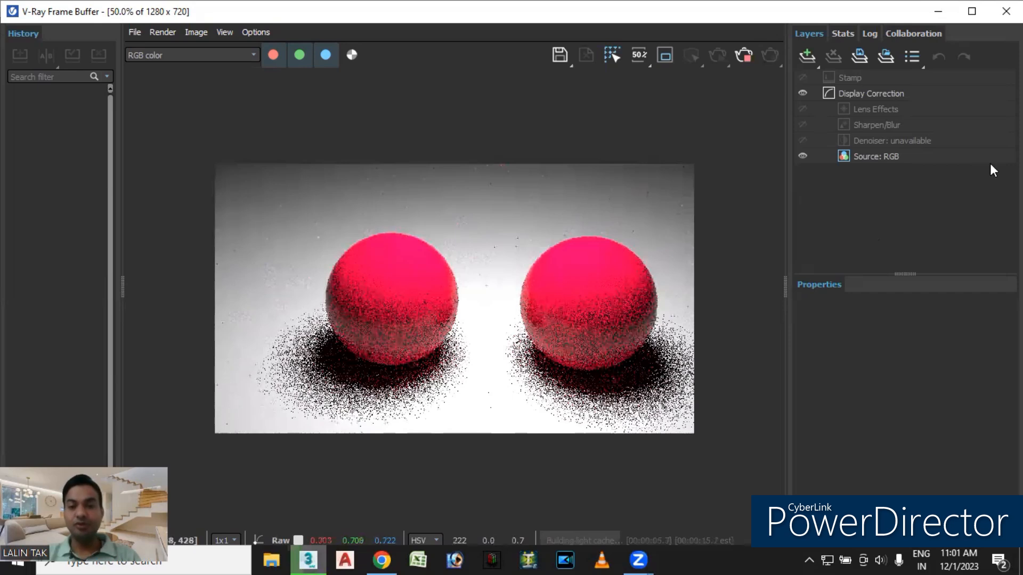
left_click(1006, 11)
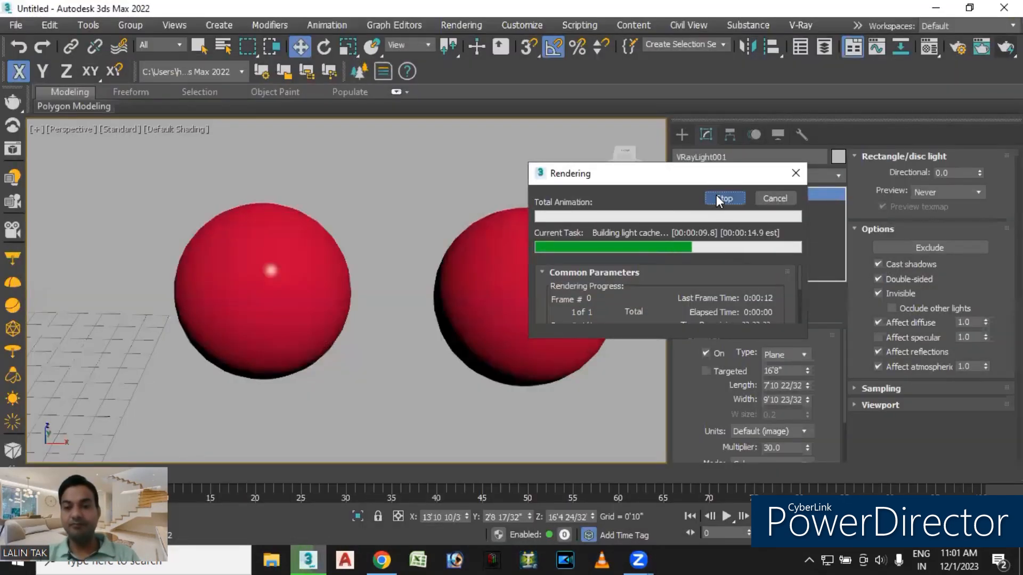
left_click(716, 196)
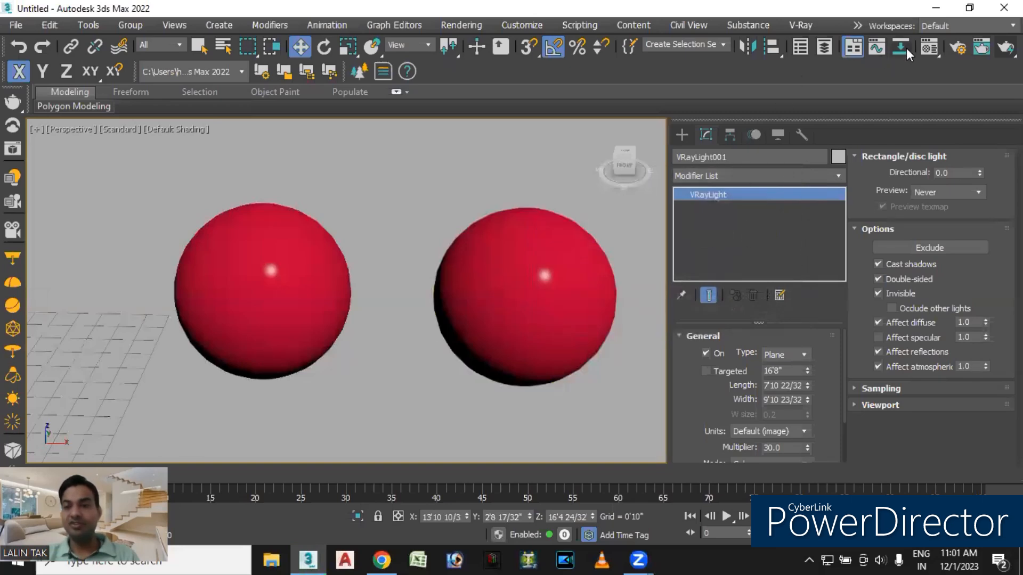
Inspect the reflection colours of the third and fourth slots' red materials in the Material Editor.
key("m")
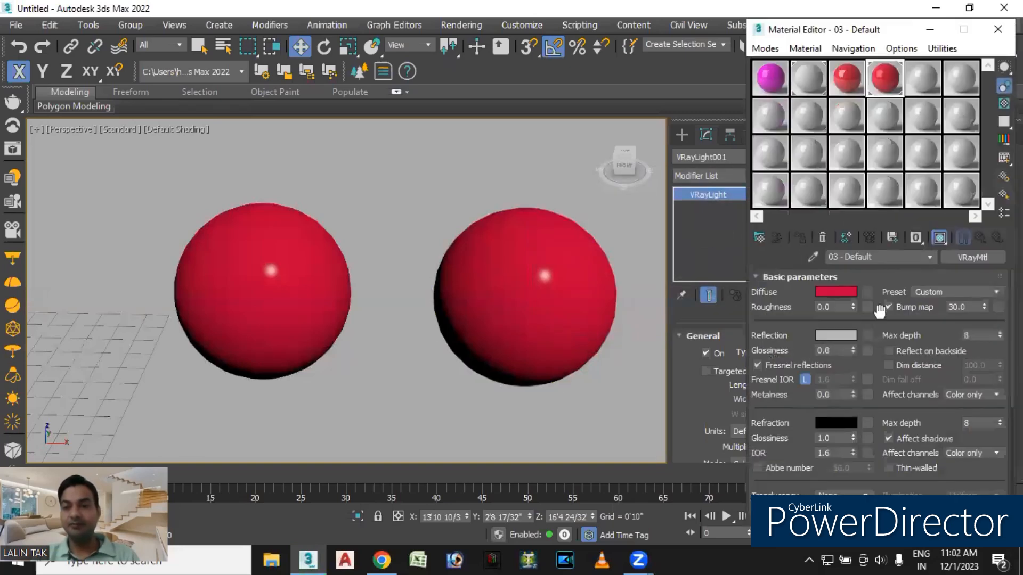
left_click(852, 79)
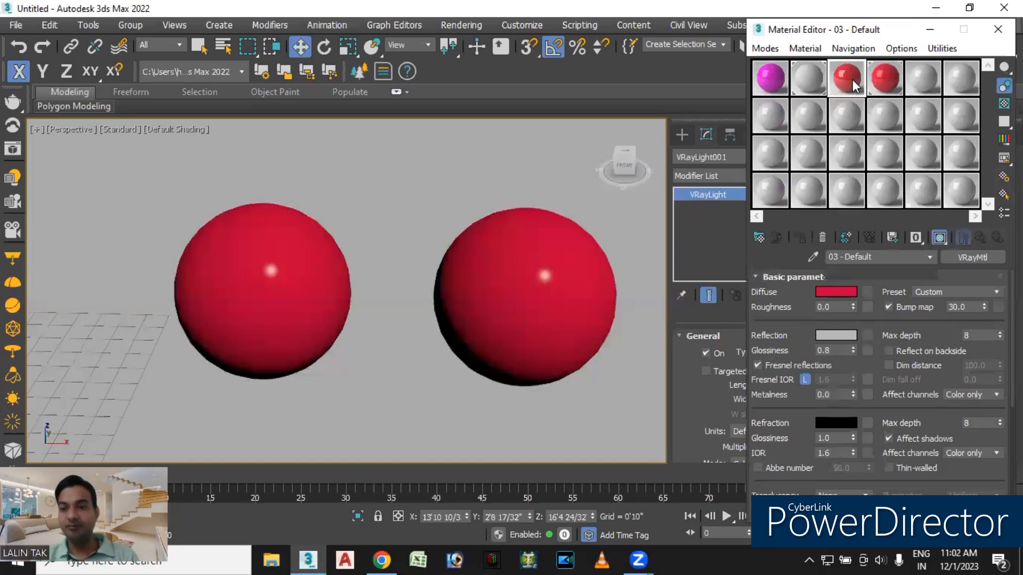
left_click(827, 336)
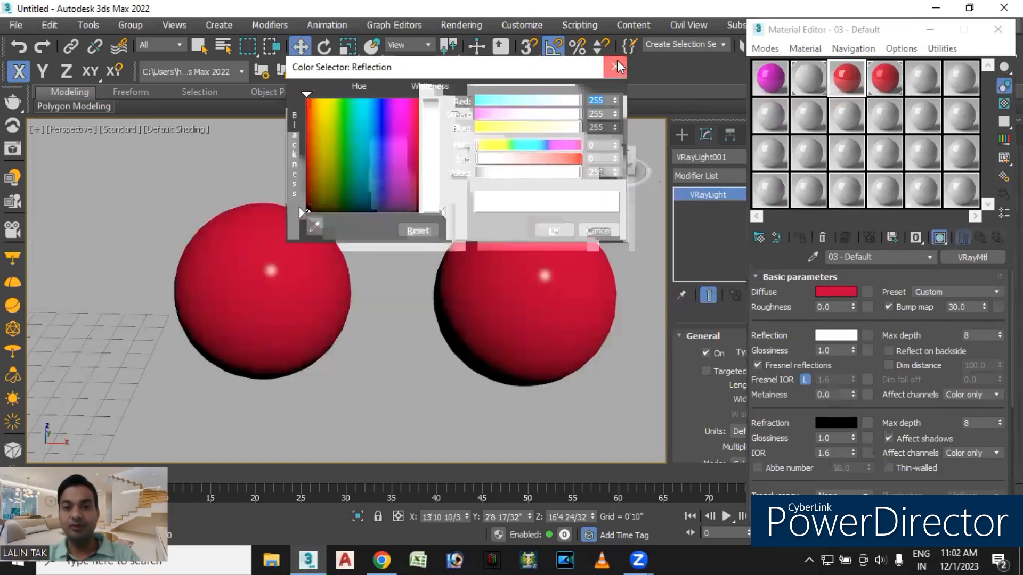
left_click(616, 66)
left_click(879, 81)
left_click(829, 336)
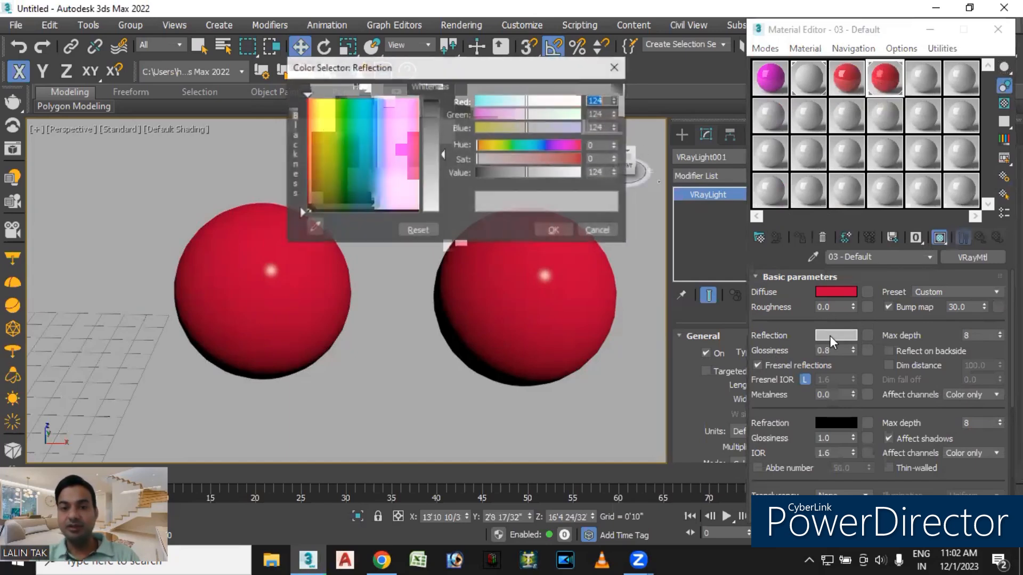
left_click(614, 68)
Assign the third slot's red material to the left sphere, replacing the scene material of the same name.
left_click(842, 78)
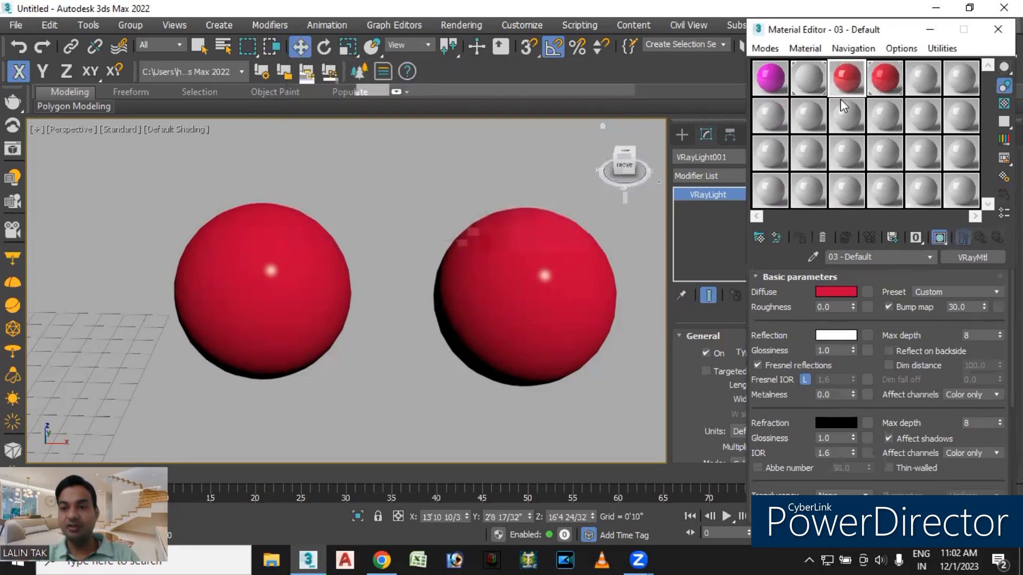
left_click_drag(600, 151, 224, 304)
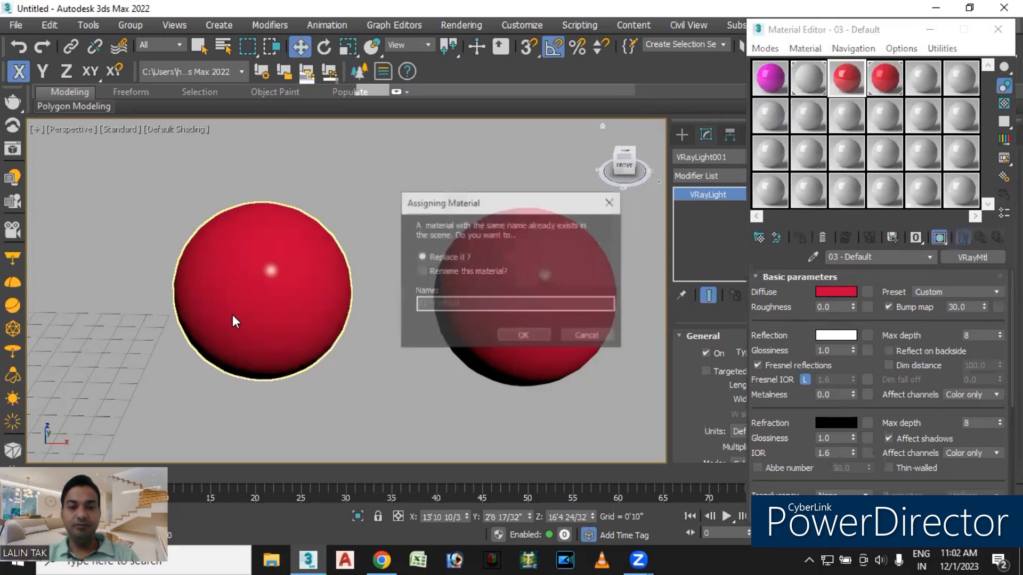
left_click(519, 334)
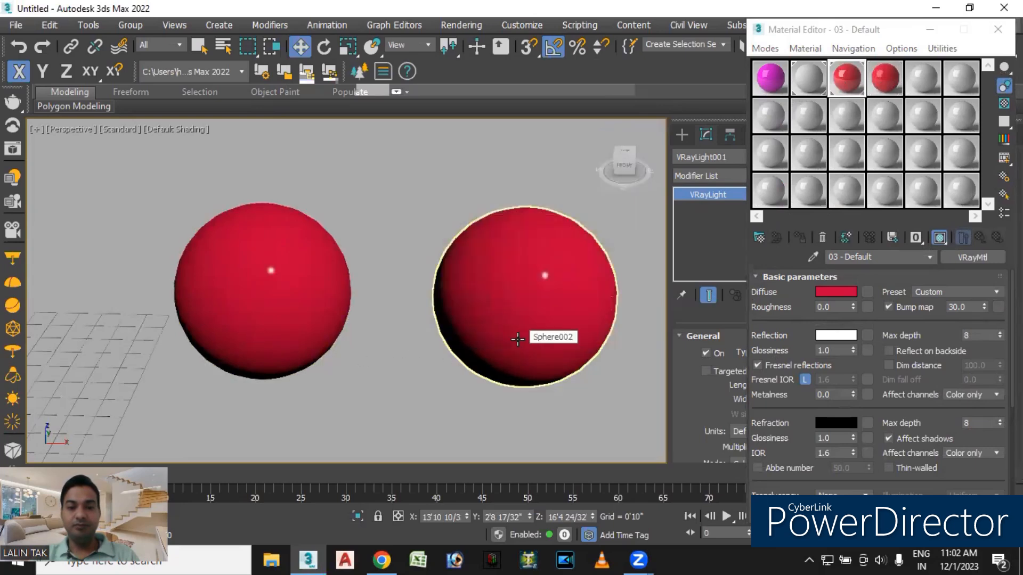
Assign the fourth slot's red material to the right sphere, replacing the scene material of the same name.
left_click(884, 85)
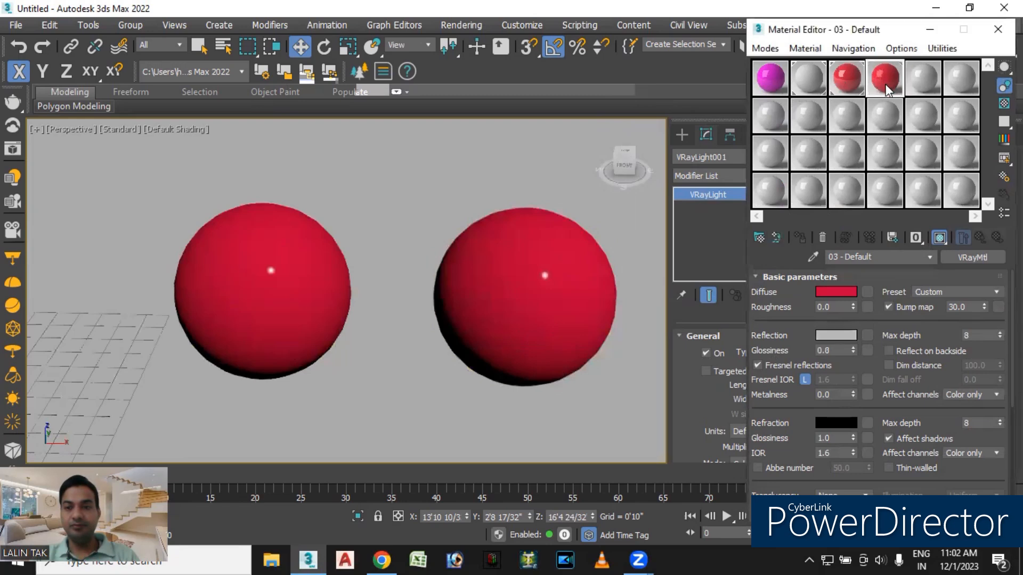
left_click(554, 292)
left_click_drag(881, 83, 543, 303)
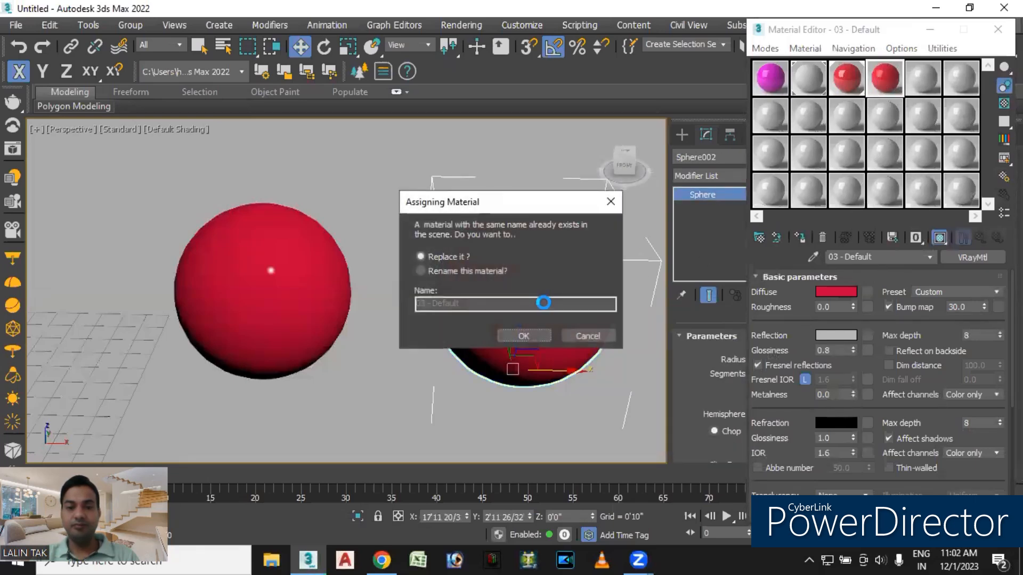
left_click(524, 336)
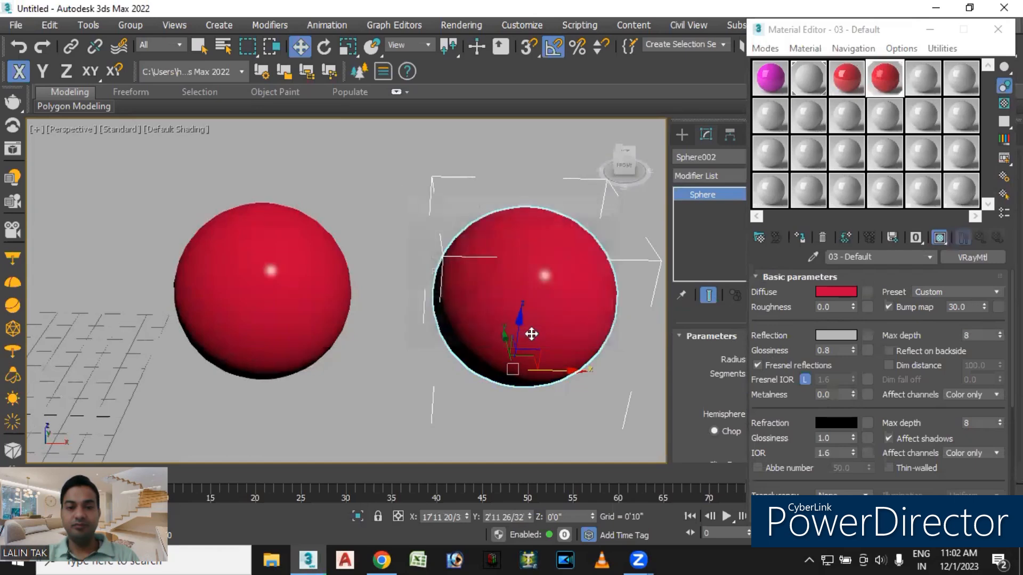
Delete the right sphere from the Perspective view.
scroll(388, 306, "down", 4)
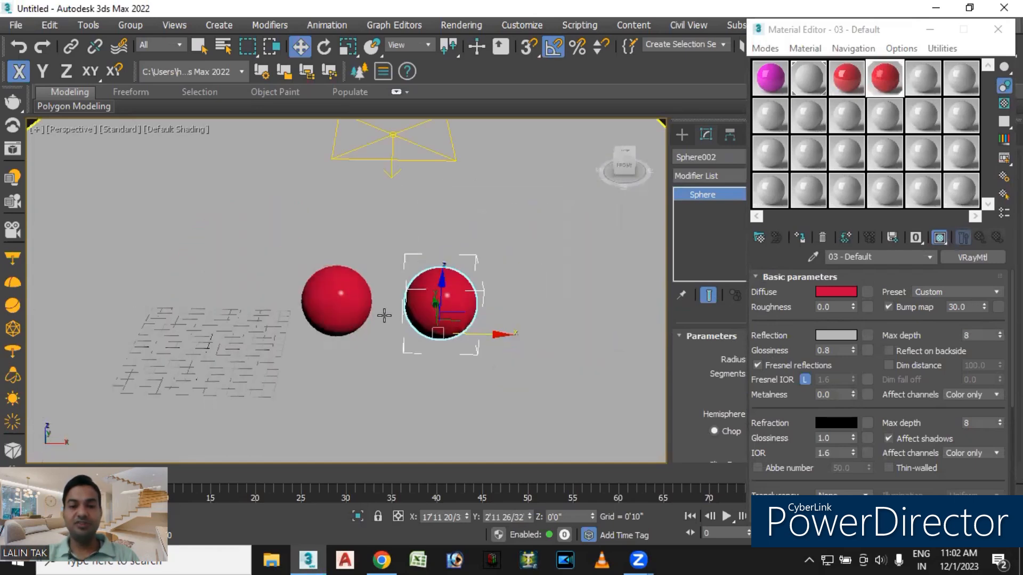
middle_click_drag(478, 305, 476, 287)
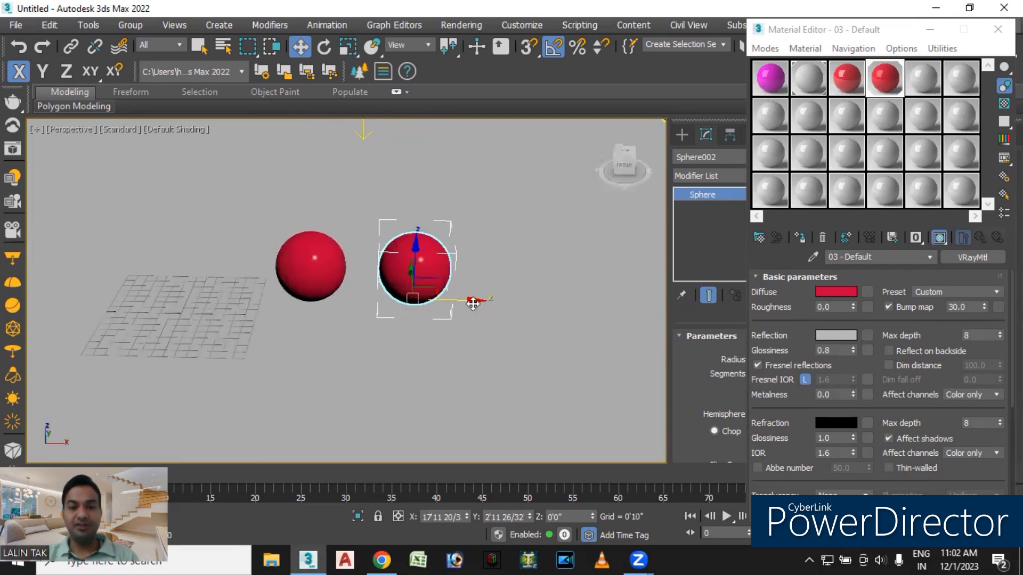
scroll(473, 281, "down", 3)
key("Delete")
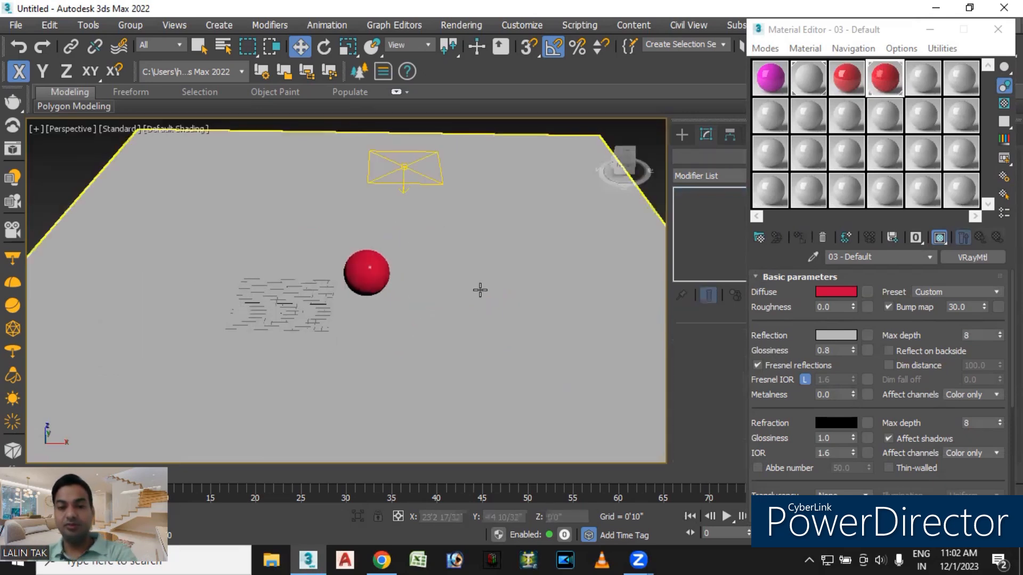
Create a new sphere beside the remaining red one and move it along Y and X to about X 20'2", Y 3'6".
left_click(682, 134)
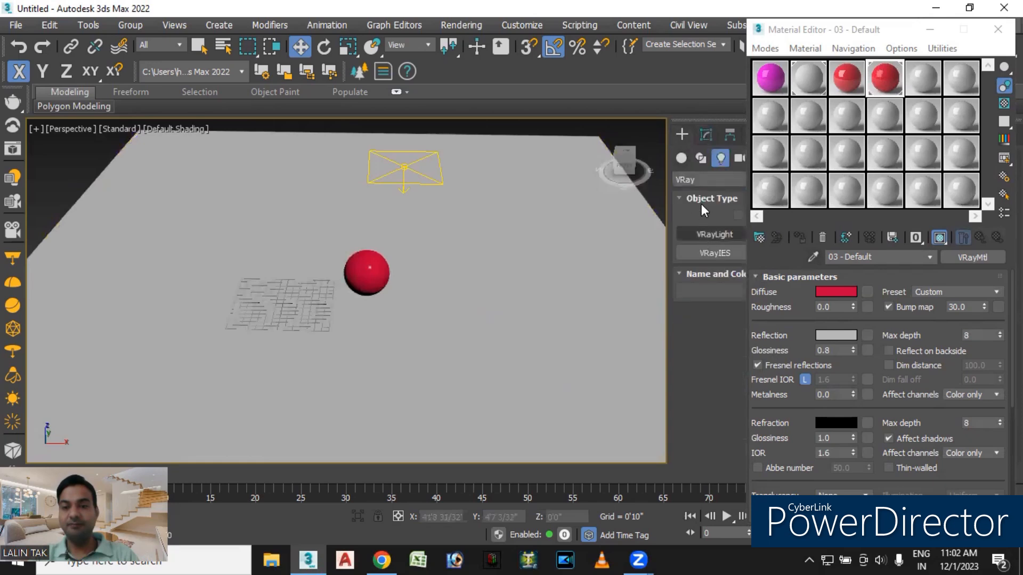
left_click(682, 158)
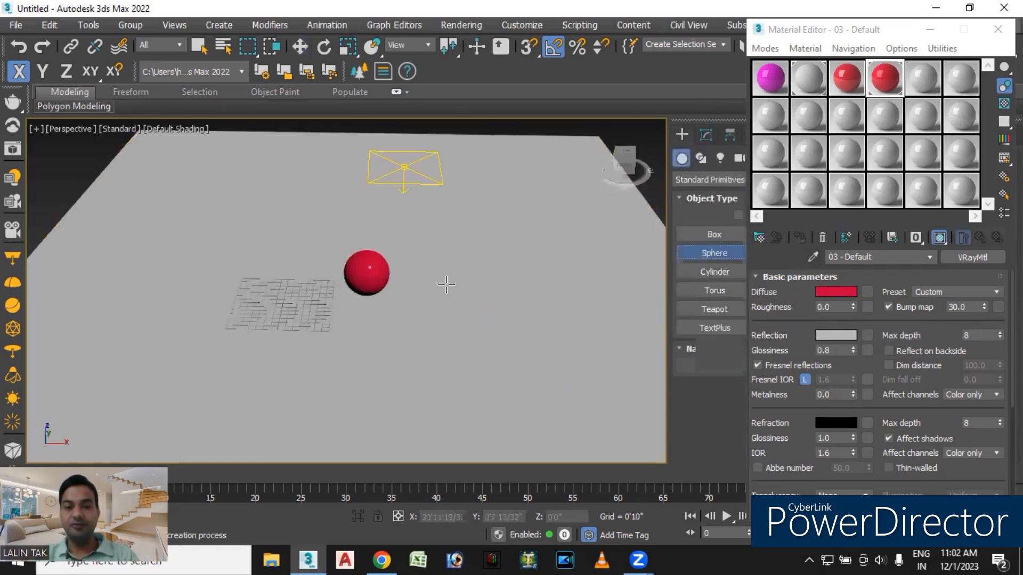
left_click(714, 254)
scroll(447, 283, "up", 4)
left_click_drag(462, 267, 481, 295)
left_click(301, 47)
left_click_drag(457, 245, 461, 283)
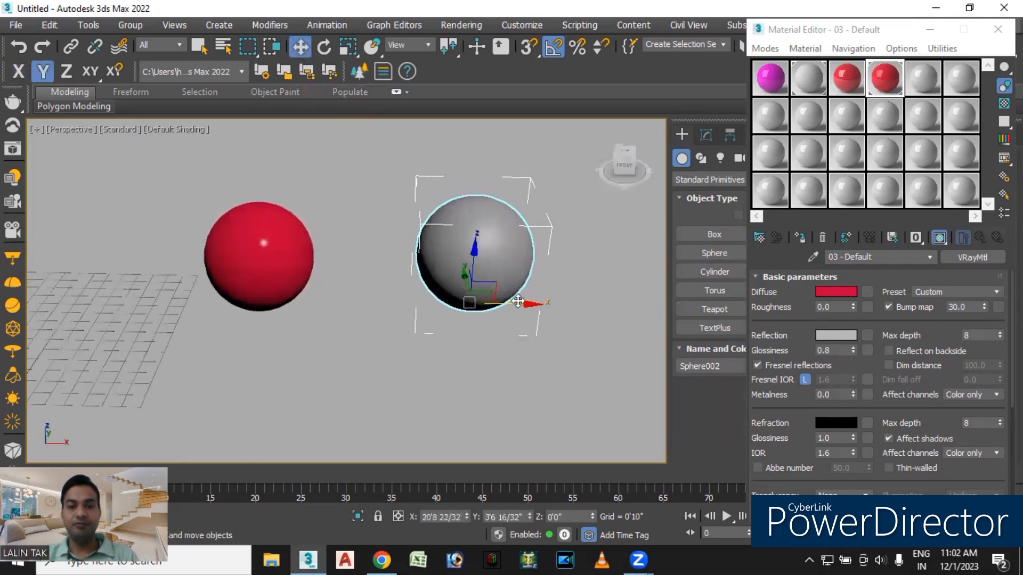
left_click_drag(529, 305, 520, 303)
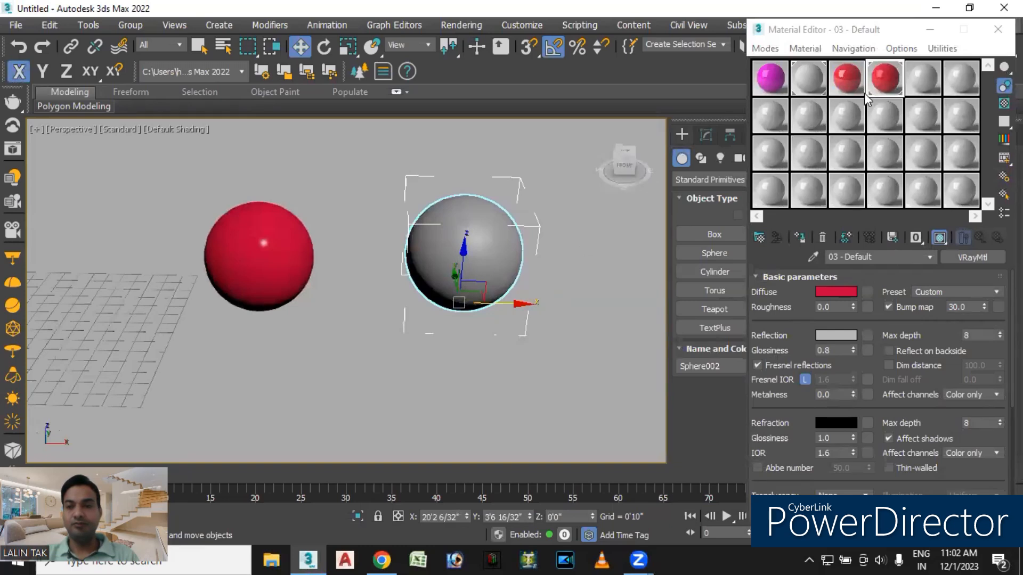
Reassign the third slot's red material with glossiness 1.0 to the left sphere, replacing the same-named scene material.
left_click(845, 81)
left_click_drag(451, 163, 250, 257)
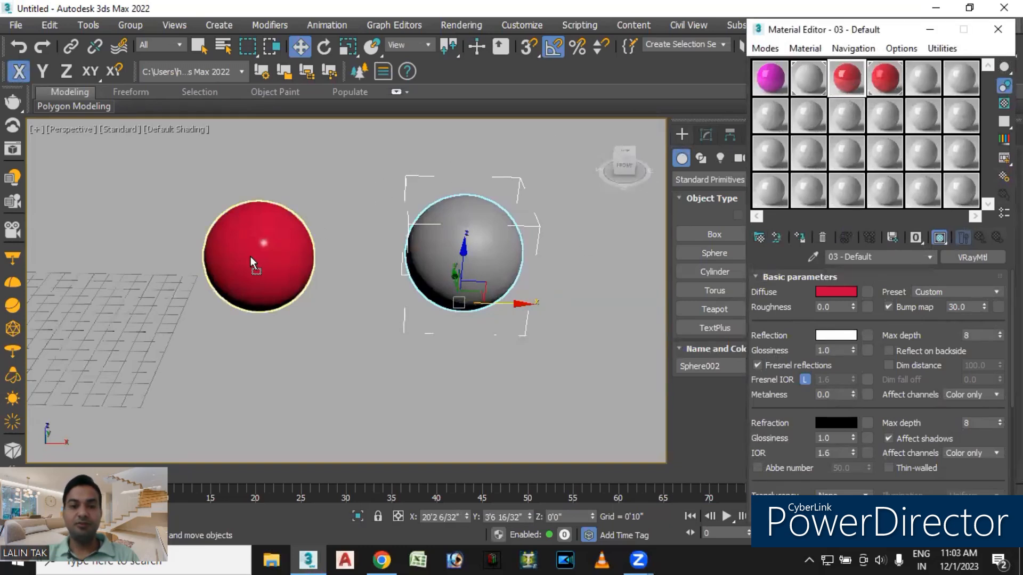
left_click(524, 336)
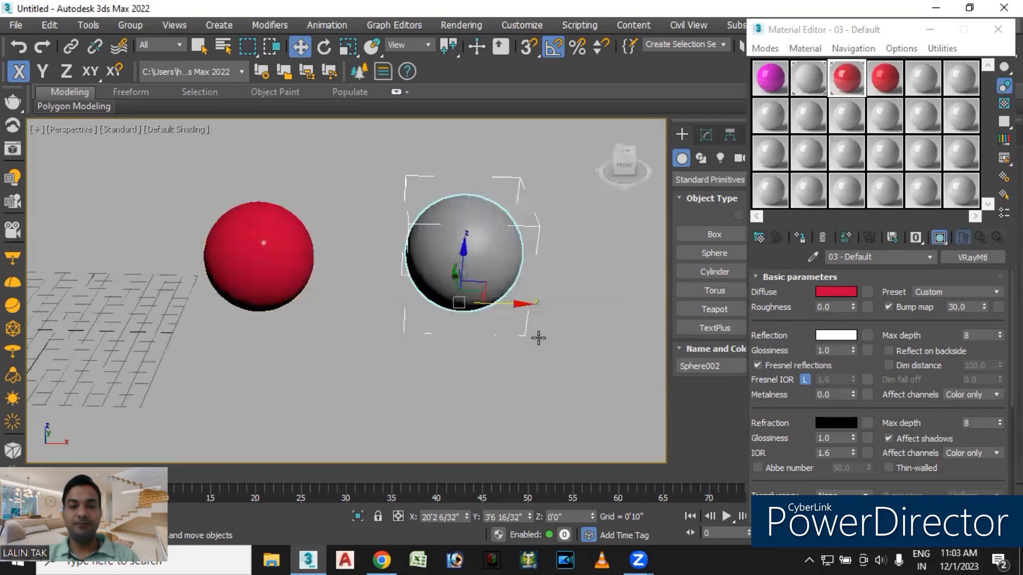
Assign the fourth slot's red material with glossiness 0.8 to the new right sphere, replacing the same-named material, and close the Material Editor.
left_click_drag(884, 78, 514, 245)
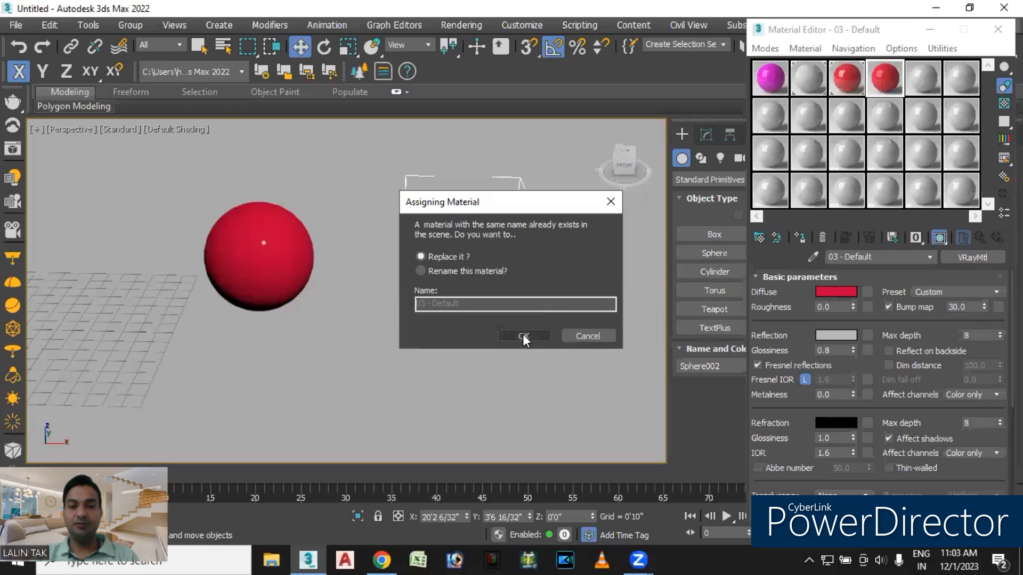
left_click(522, 334)
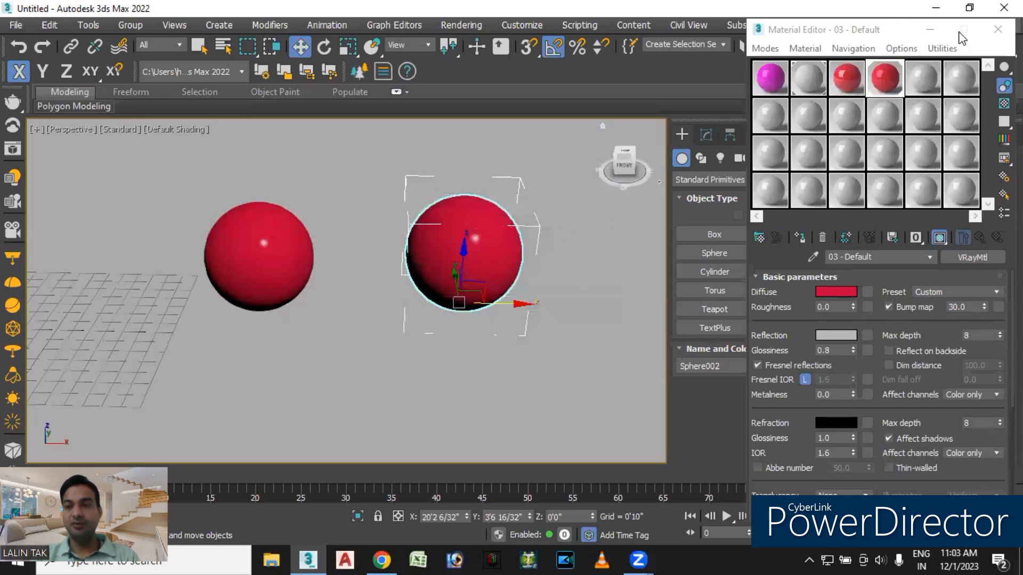
left_click(998, 29)
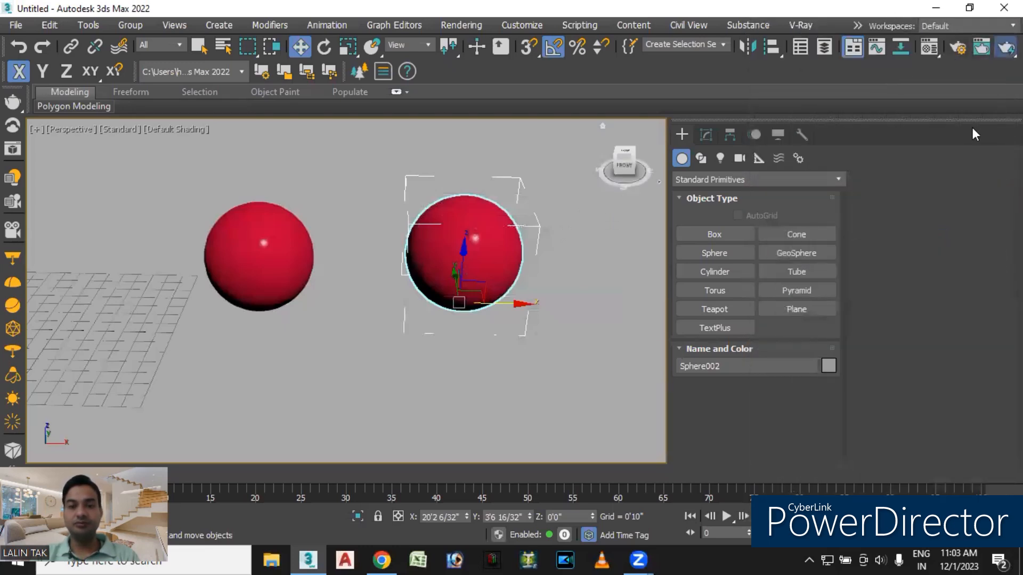
Test-render the two red spheres, inspect them enlarged in the frame buffer, and cancel the render.
left_click(1005, 47)
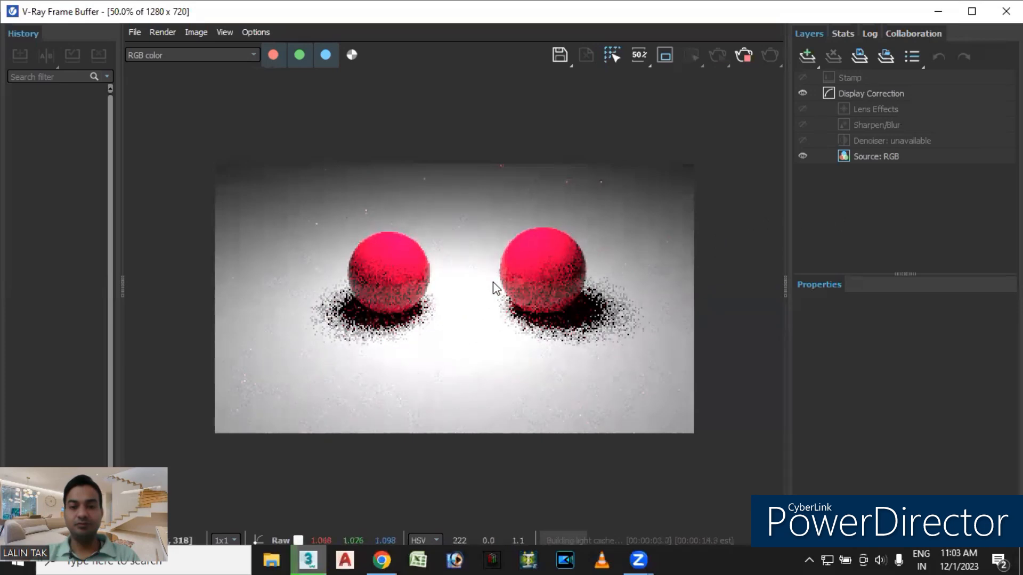
scroll(506, 297, "up", 1)
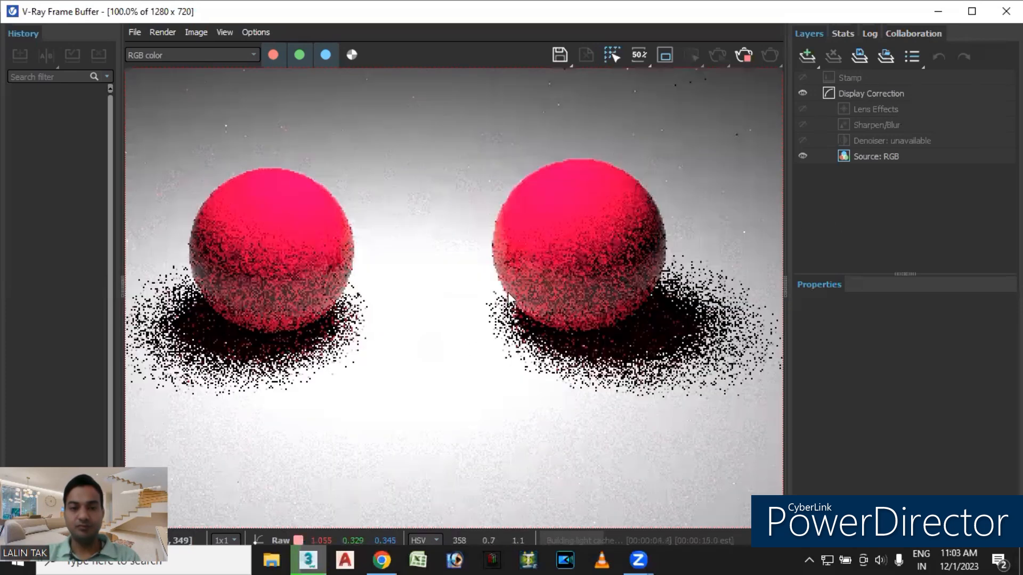
middle_click_drag(507, 294, 536, 300)
left_click(1006, 11)
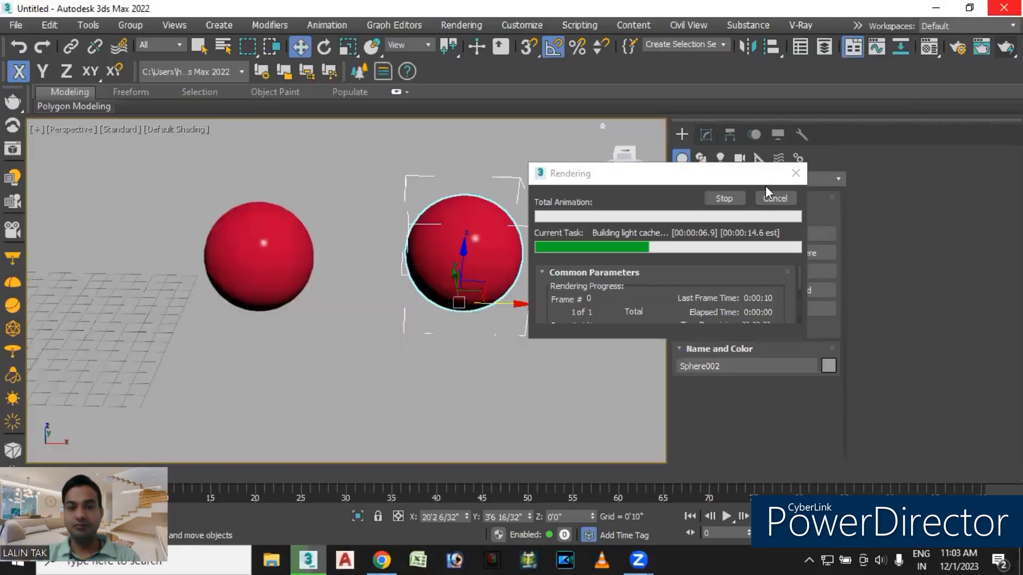
left_click(794, 174)
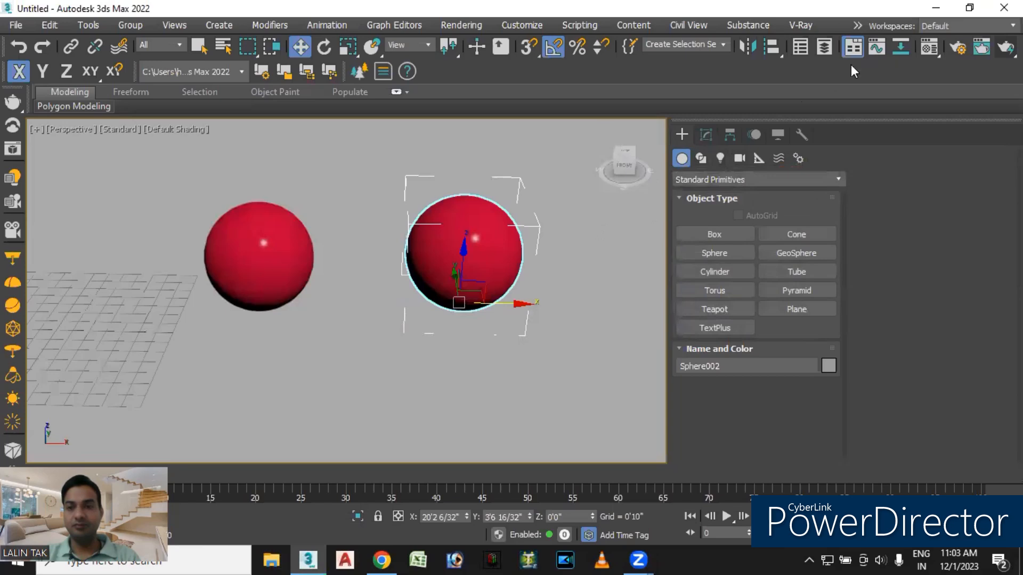
Scale the left sphere uniformly to about 105% and move it along X towards the right sphere, to about X 11'6".
left_click(274, 253)
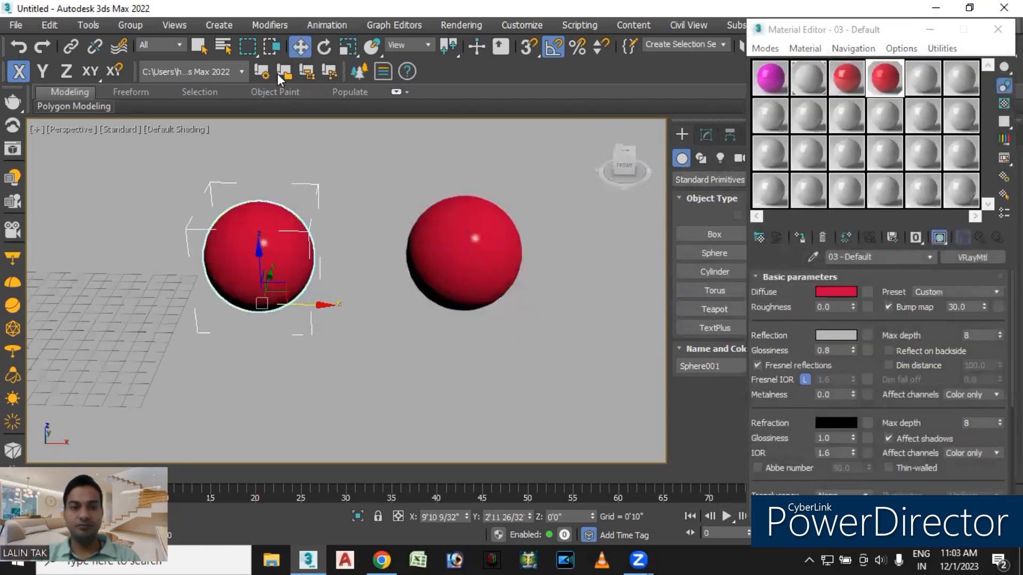
left_click(348, 45)
left_click_drag(274, 297, 268, 294)
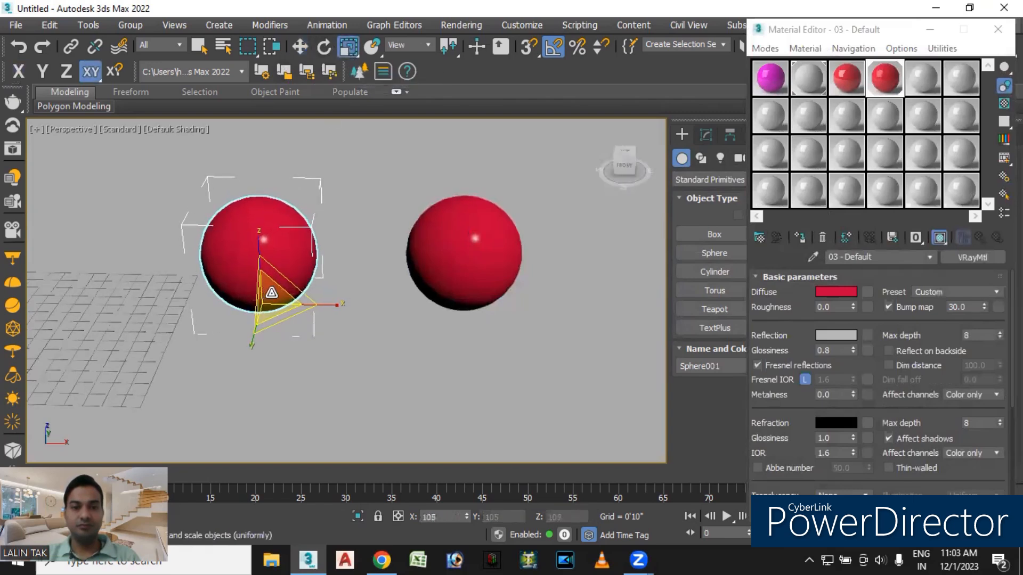
key("w")
left_click_drag(326, 308, 359, 306)
Assign the third slot's red material to the selected, enlarged left sphere, replacing the scene material of the same name.
left_click(847, 87)
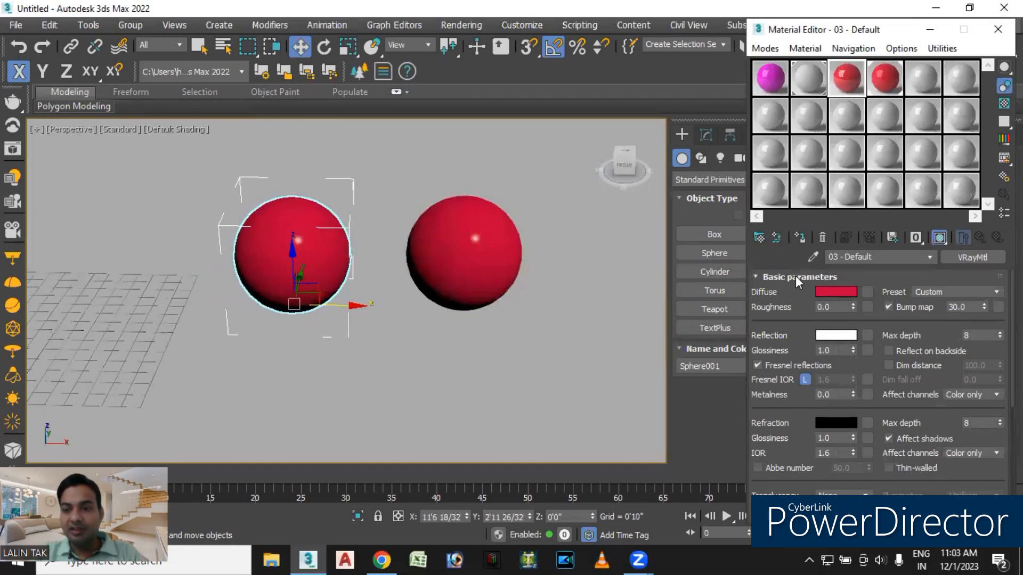
left_click(801, 235)
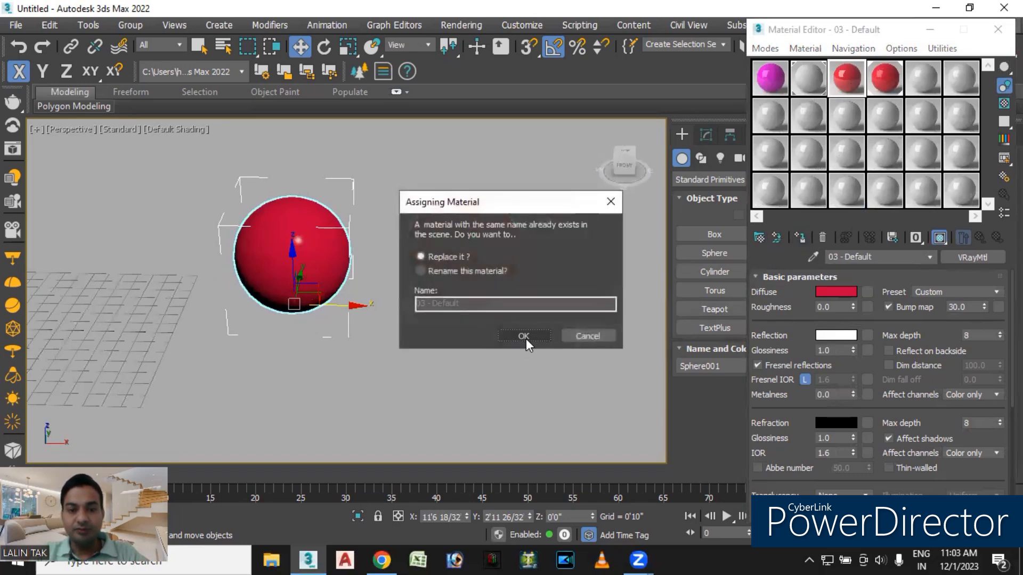
left_click(526, 338)
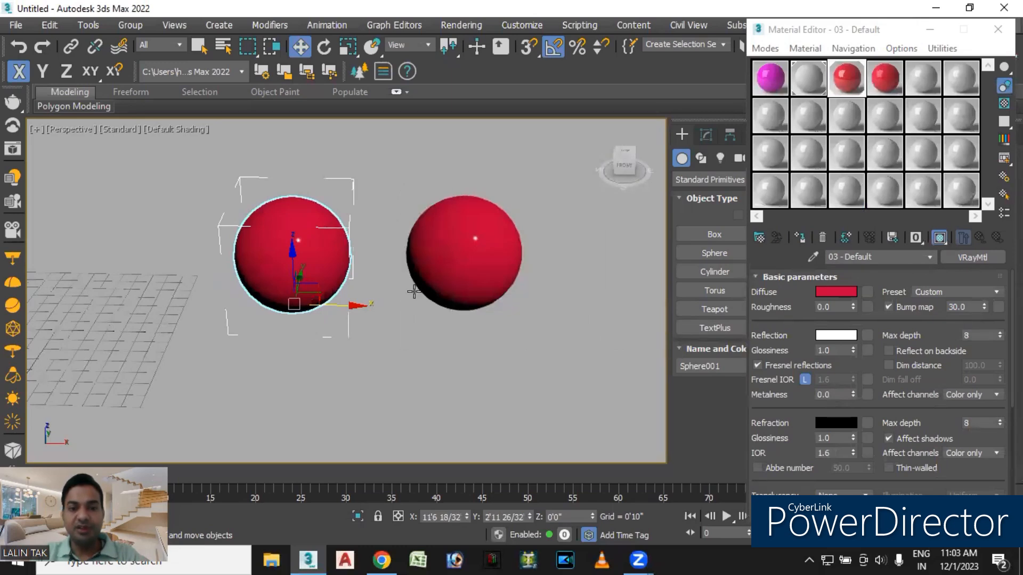
left_click(475, 267)
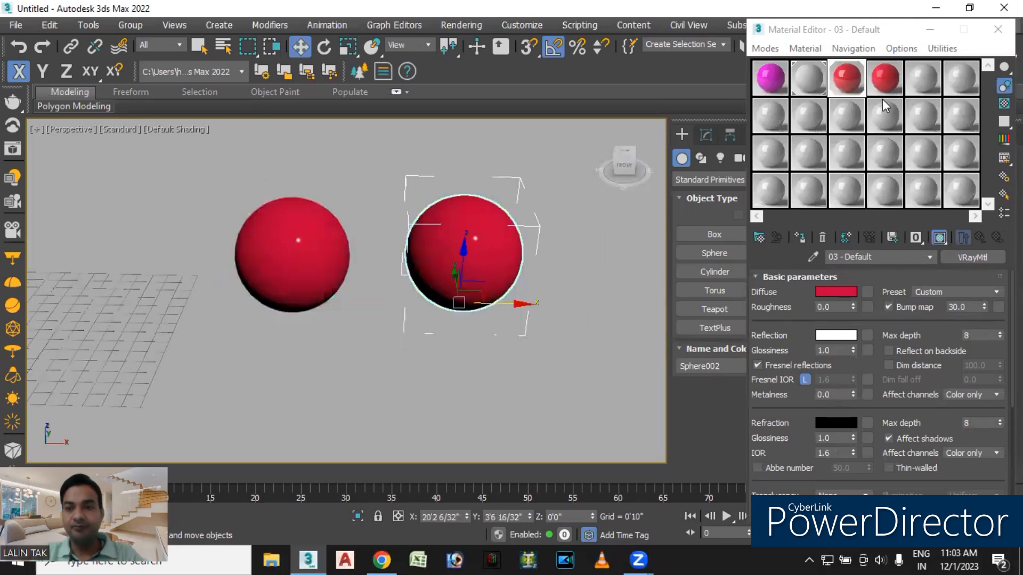
left_click(884, 81)
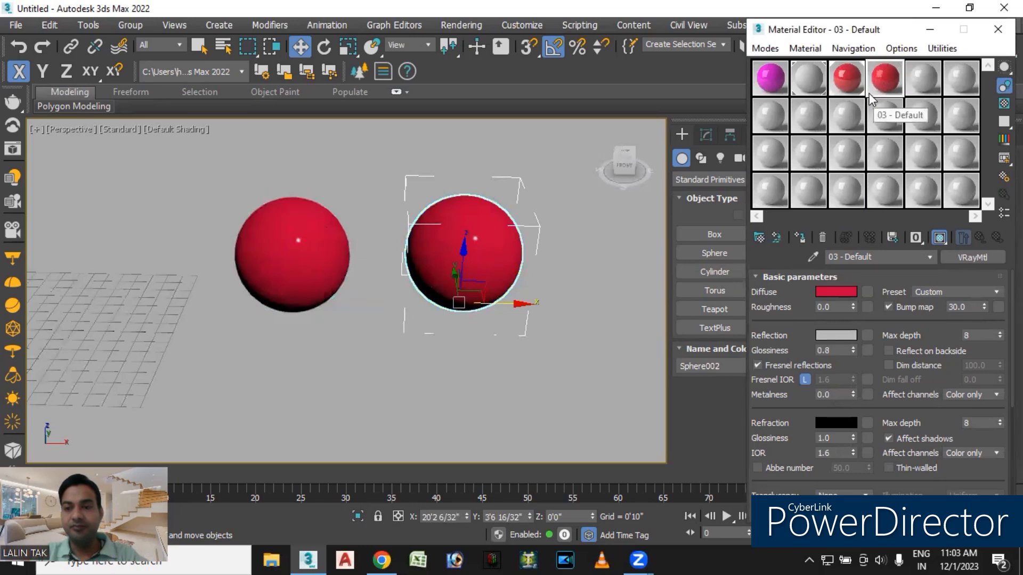
right_click(882, 83)
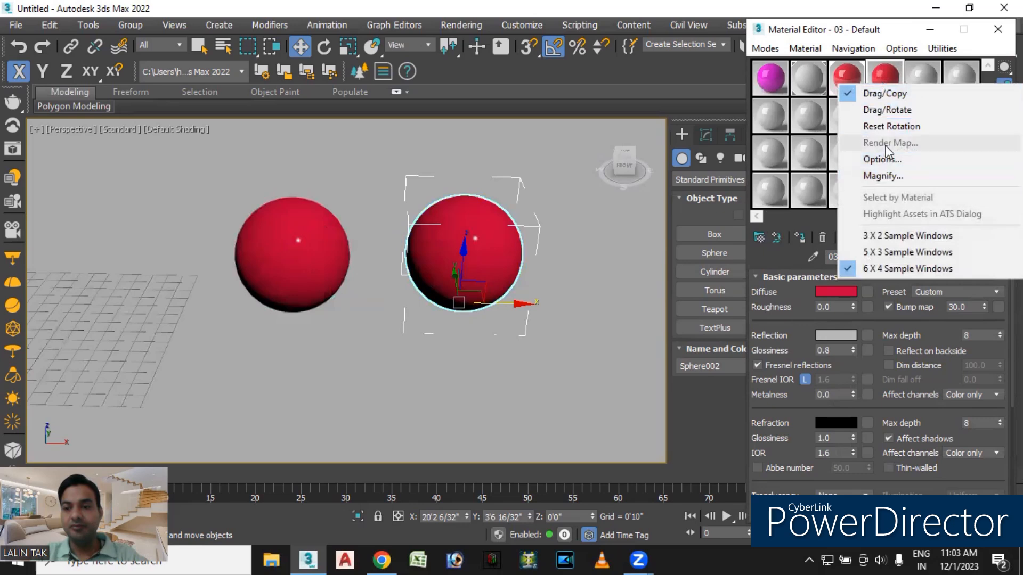
Change the fifth material slot to VRayMtl and set its diffuse colour to pure red (255, 0, 0).
left_click(915, 76)
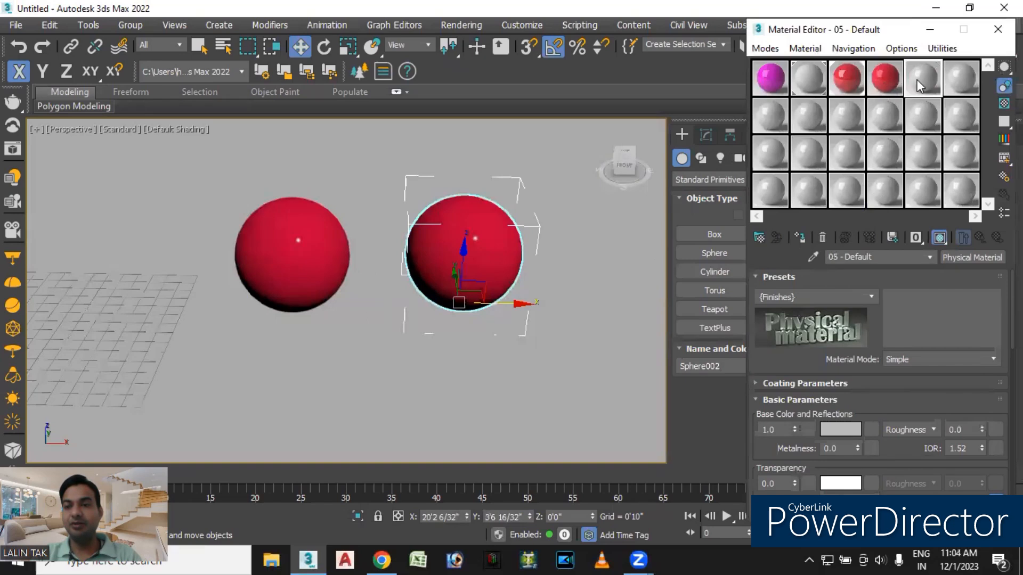
left_click(949, 258)
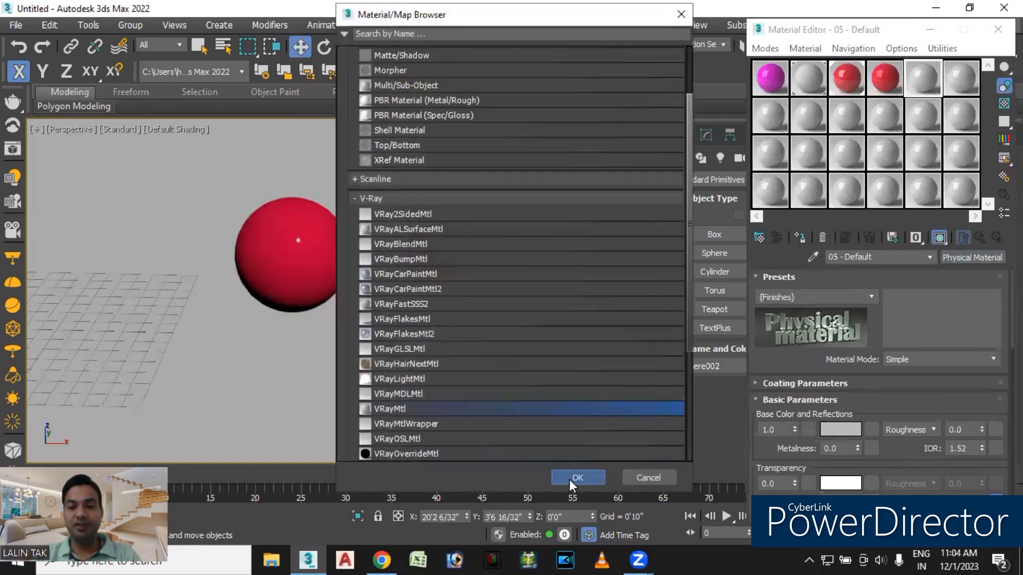
left_click(577, 478)
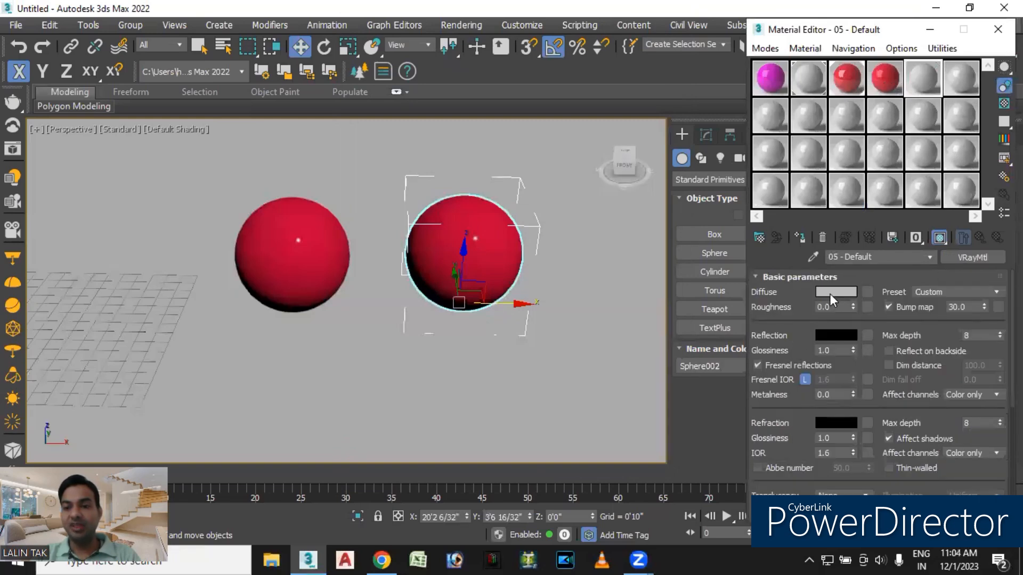
left_click(829, 291)
mouse_move(407, 153)
left_mouse_down()
mouse_move(418, 144)
mouse_move(419, 100)
left_mouse_up()
left_click_drag(443, 158, 443, 99)
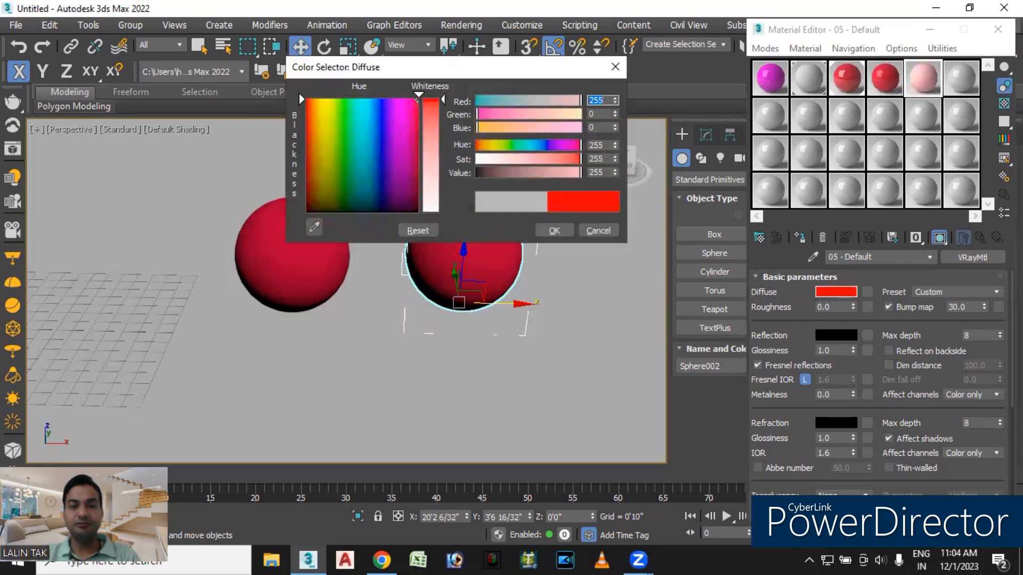
left_click(554, 230)
Set the fifth slot's reflection to white (255) and assign this material to the left sphere.
left_click(826, 332)
left_click_drag(444, 102, 447, 218)
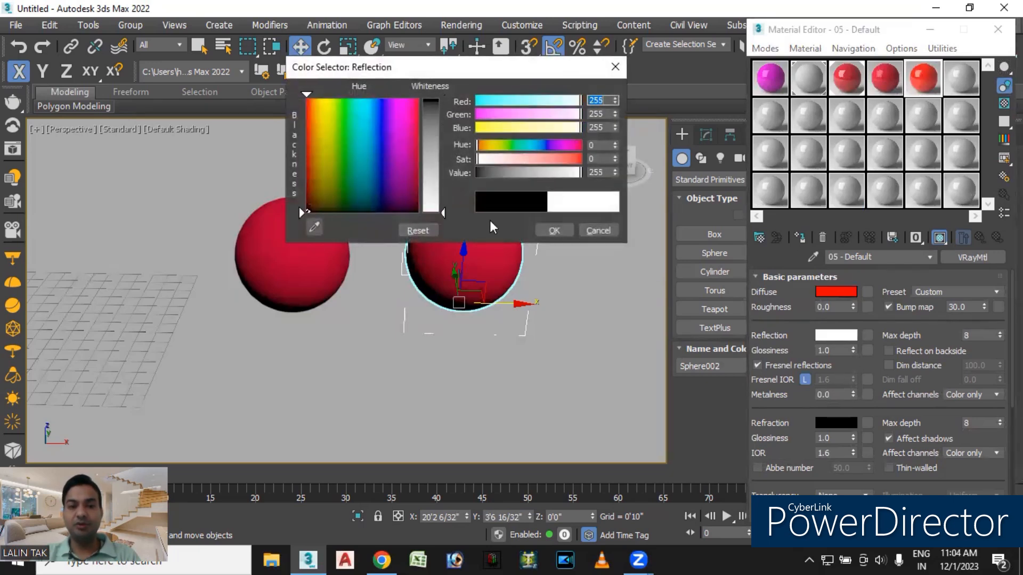
left_click(563, 230)
left_click_drag(930, 83, 299, 258)
Change the sixth material slot to VRayMtl and set its diffuse colour to pure red.
left_click(965, 80)
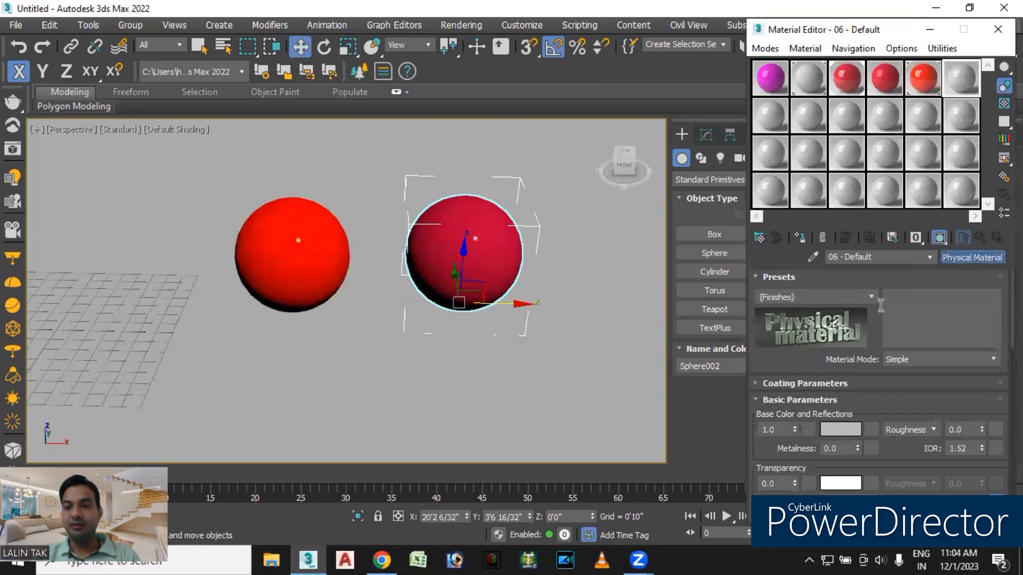
left_click(958, 256)
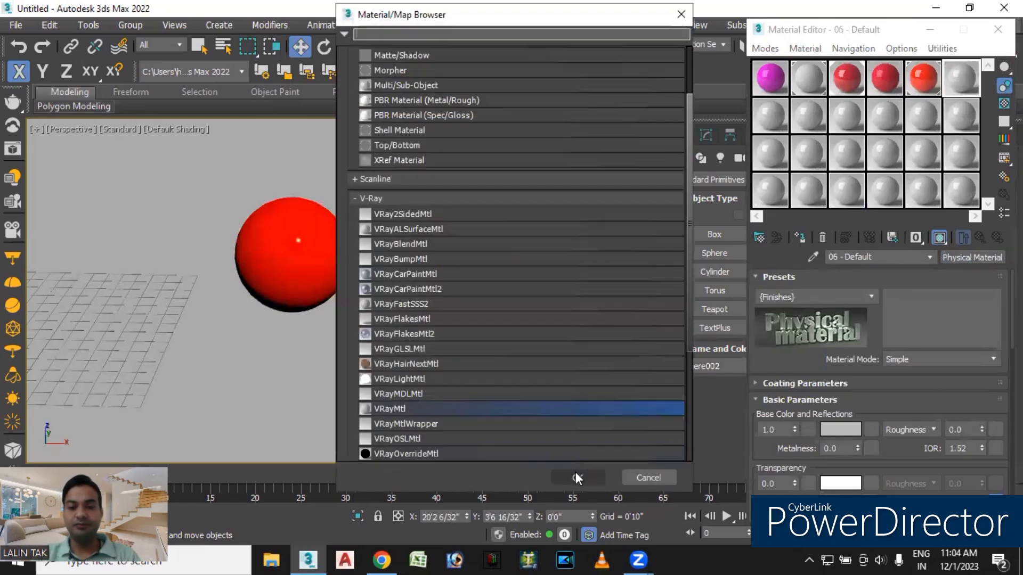
left_click(575, 472)
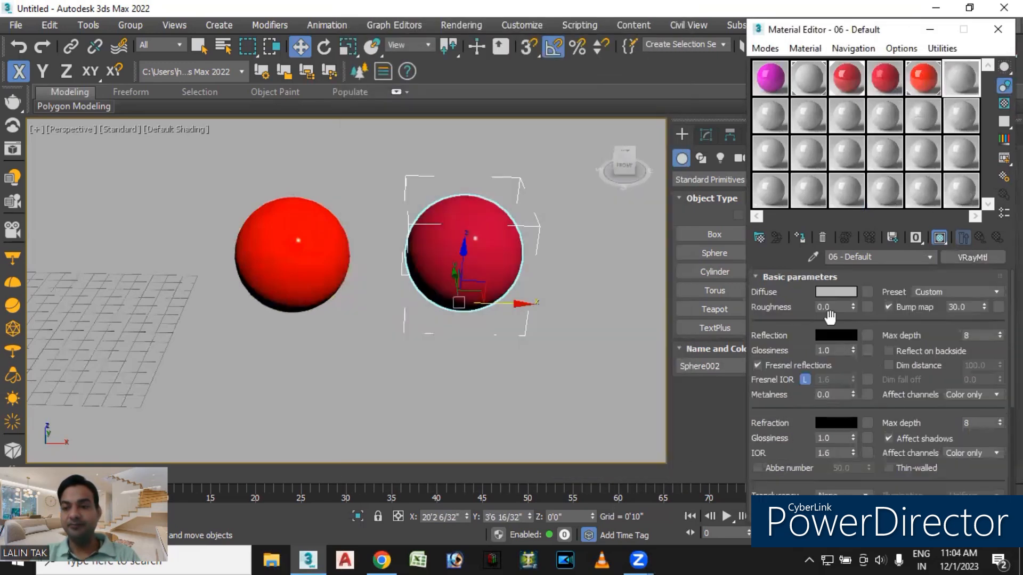
left_click(836, 292)
left_click(416, 99)
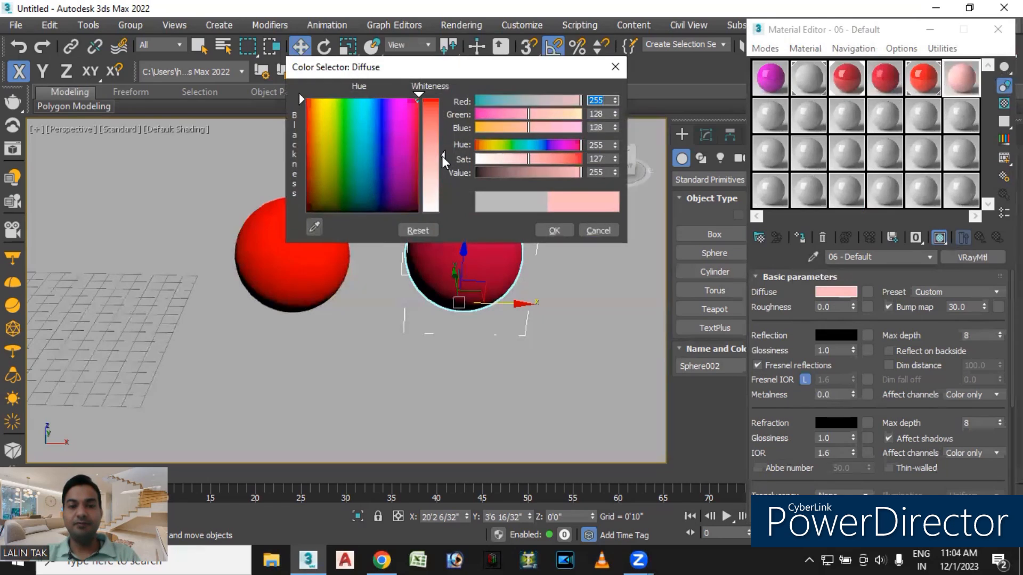
left_click_drag(443, 155, 443, 100)
key("Return")
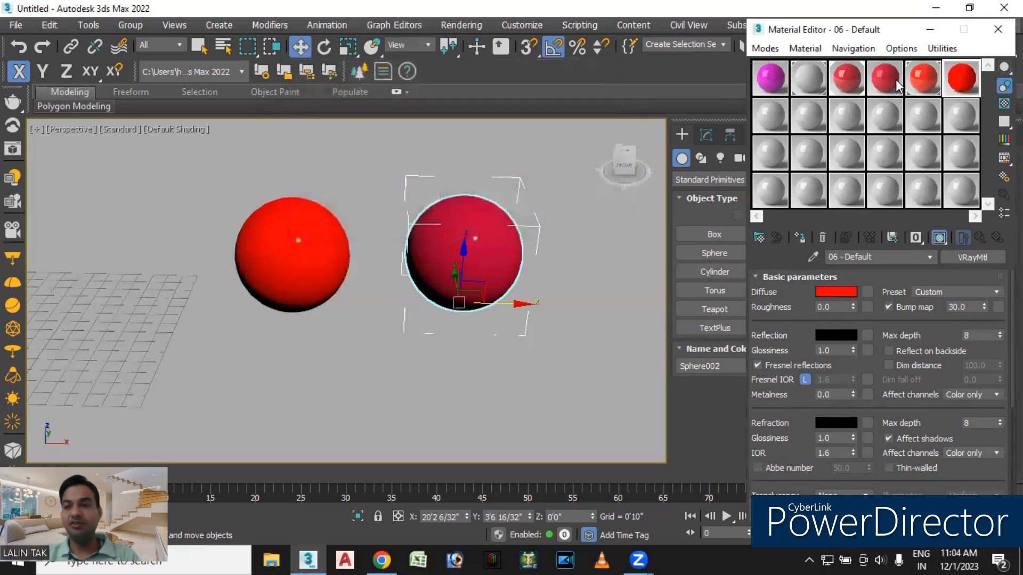
Set the sixth slot's reflection to grey (102) and its reflection glossiness to 0.7.
left_click(840, 334)
left_click_drag(442, 121, 443, 145)
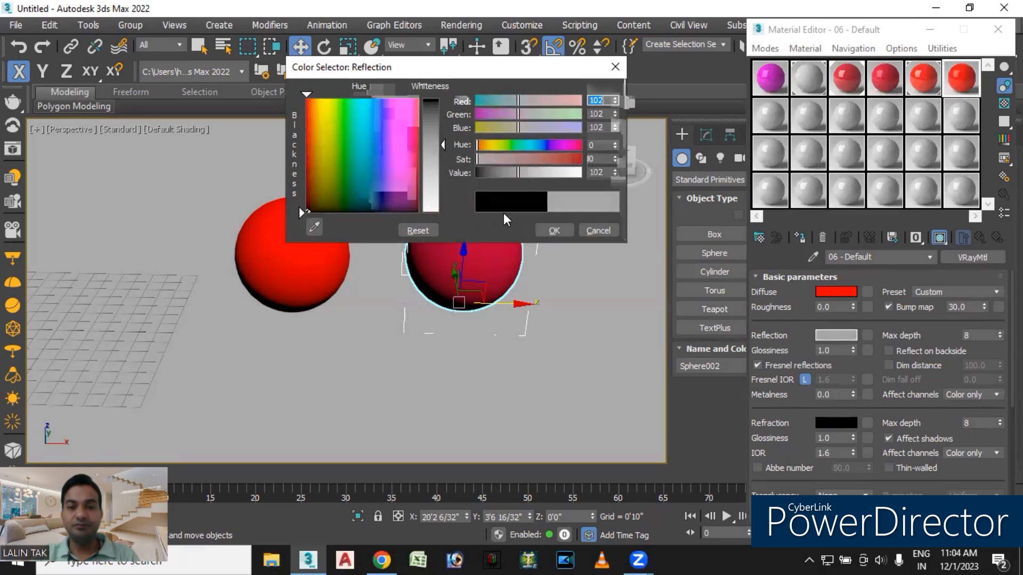
left_click(549, 230)
double_click(828, 351)
type("0.7")
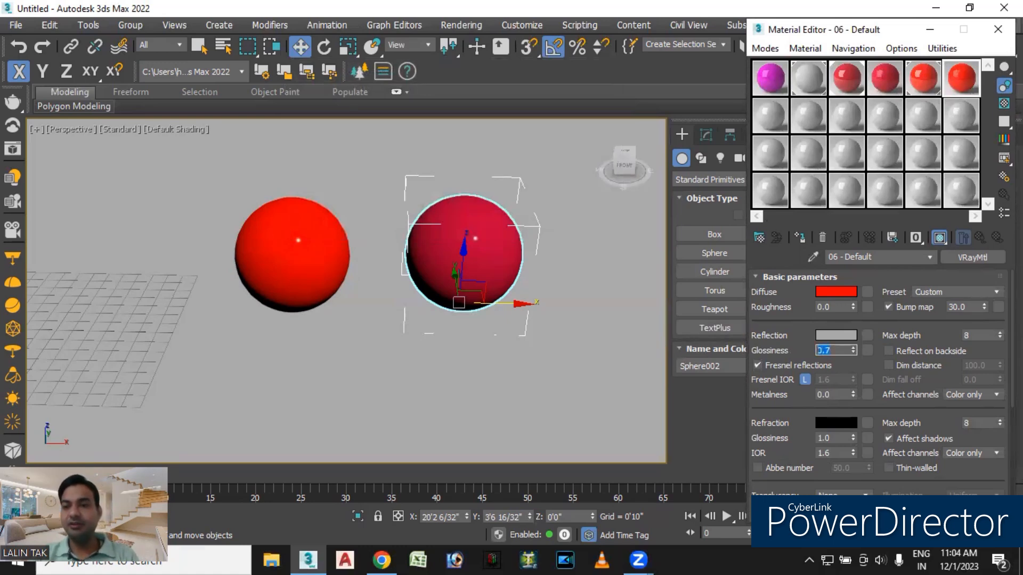
Assign the sixth slot's red material to the right sphere and close the Material Editor.
left_click(961, 79)
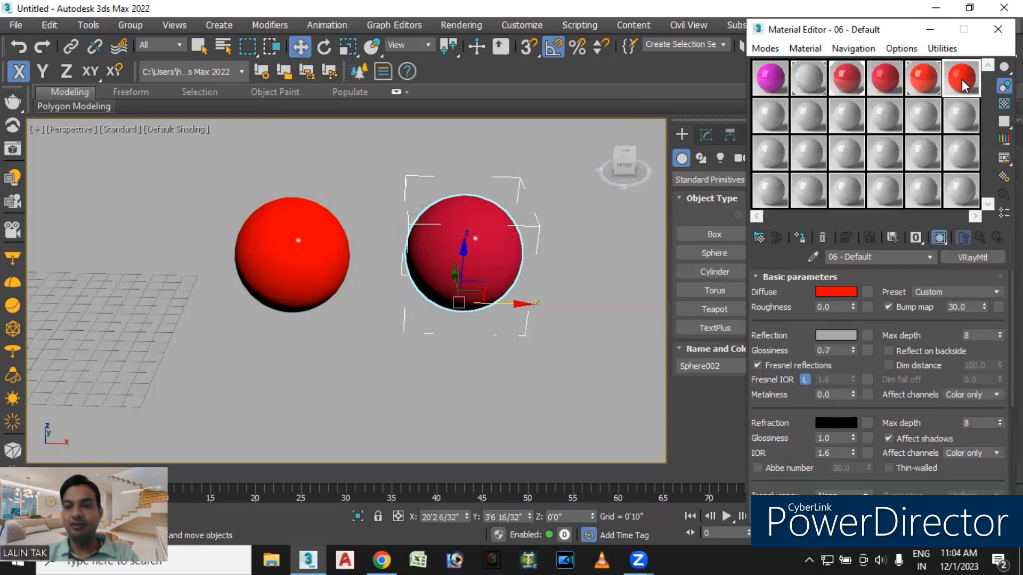
left_click_drag(960, 78, 543, 221)
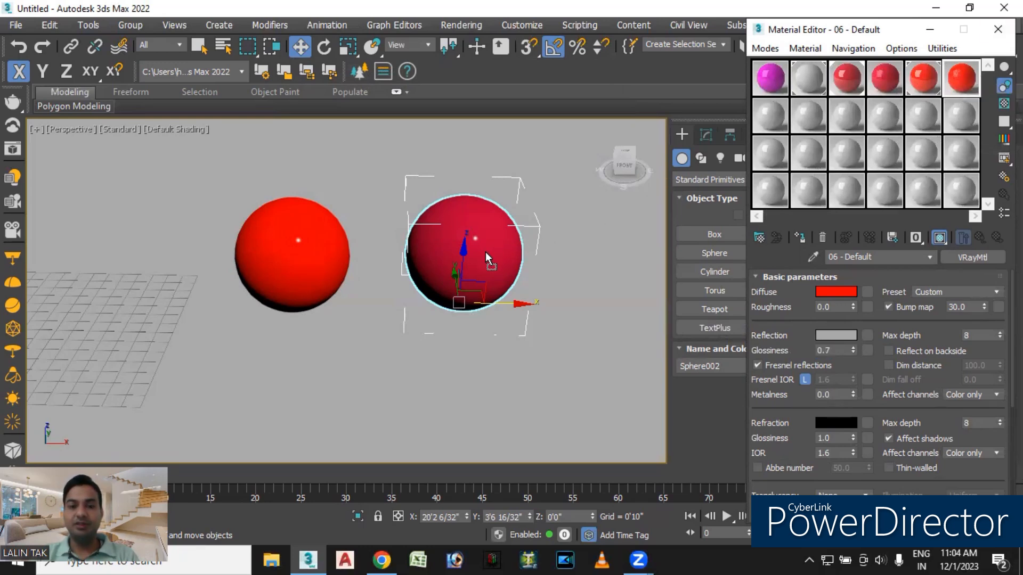
left_click_drag(485, 252, 486, 253)
left_click(542, 372)
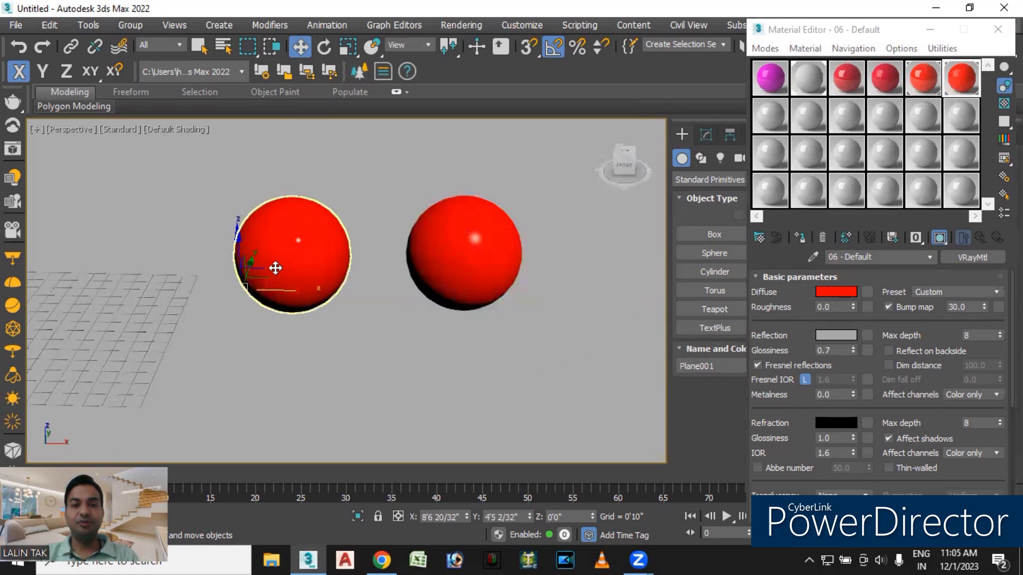
scroll(387, 301, "up", 3)
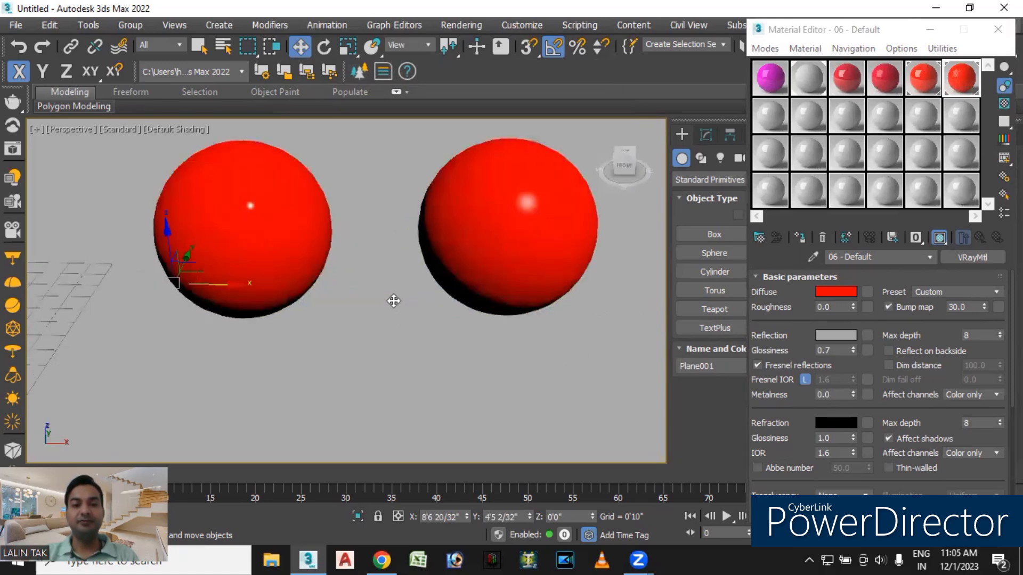
middle_click_drag(394, 301, 389, 326)
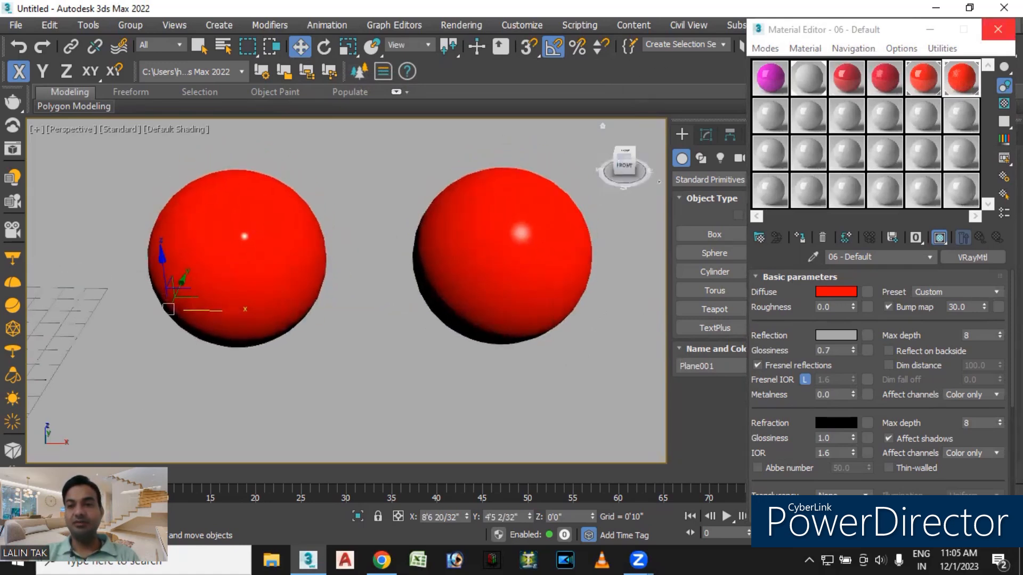
left_click(997, 29)
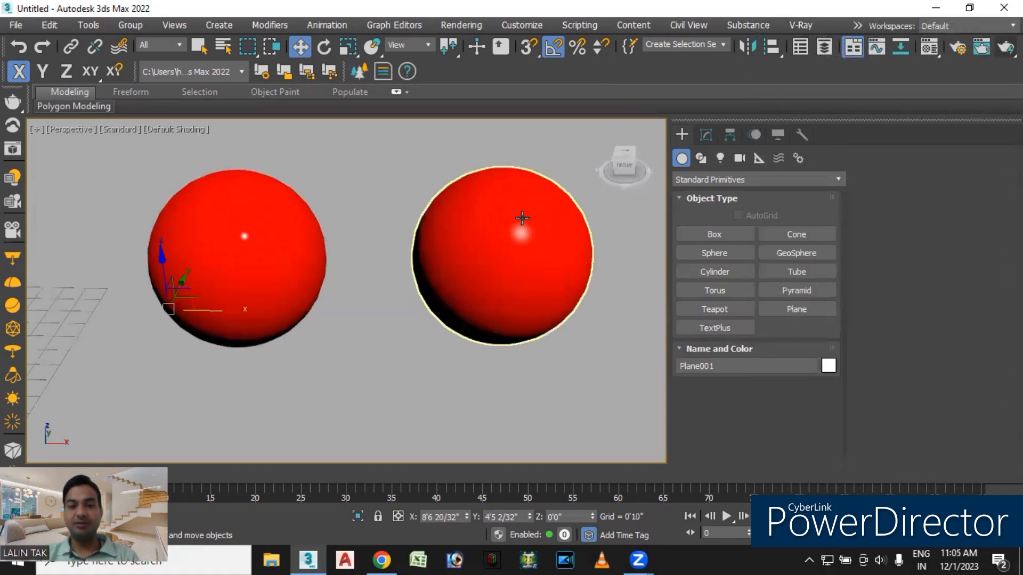
Select the VRayLight above the two spheres and turn on its Affect specular option.
scroll(522, 219, "down", 6)
middle_click_drag(522, 221, 513, 280)
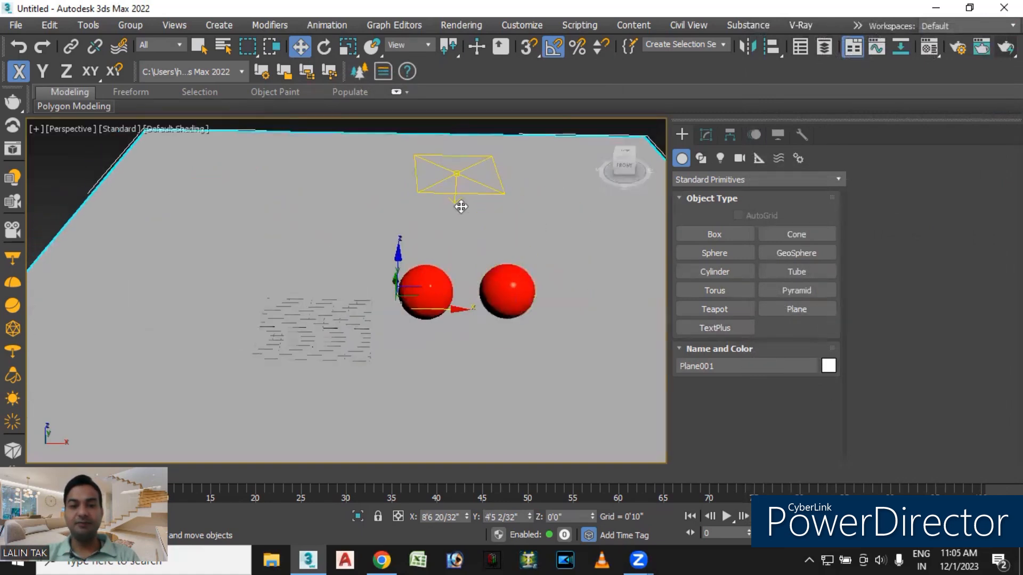
left_click(451, 177)
middle_click_drag(515, 299, 460, 272, "alt")
scroll(479, 283, "up", 3)
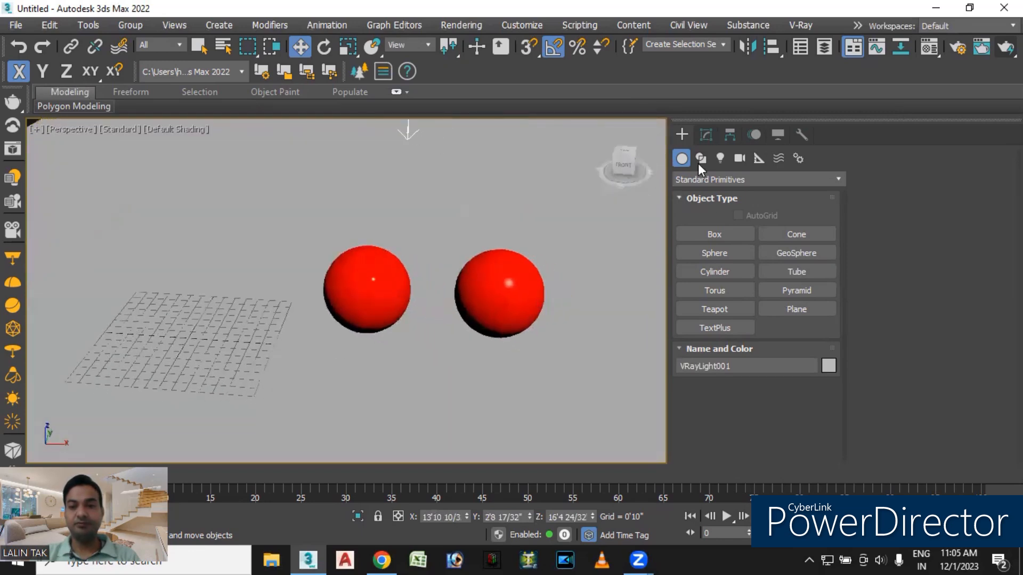
left_click(705, 136)
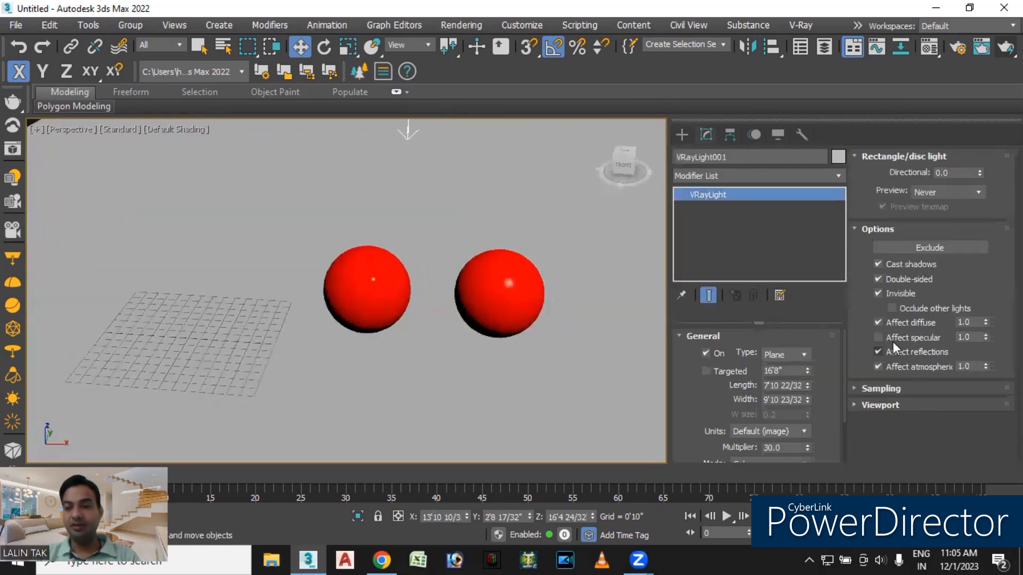
Test-render the two red spheres, compare their highlights enlarged in the frame buffer, and close it.
scroll(450, 288, "up", 3)
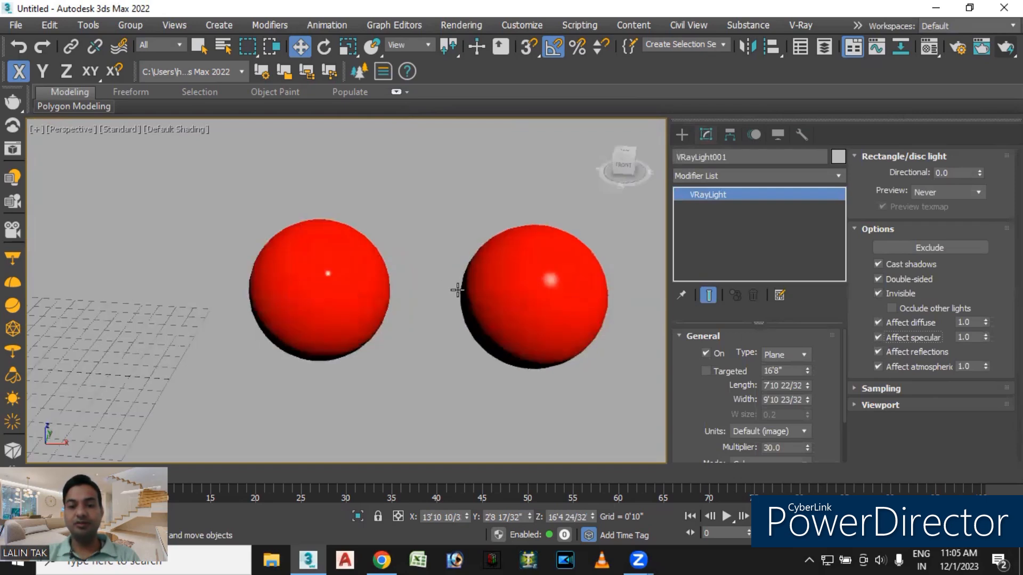
left_click(1005, 47)
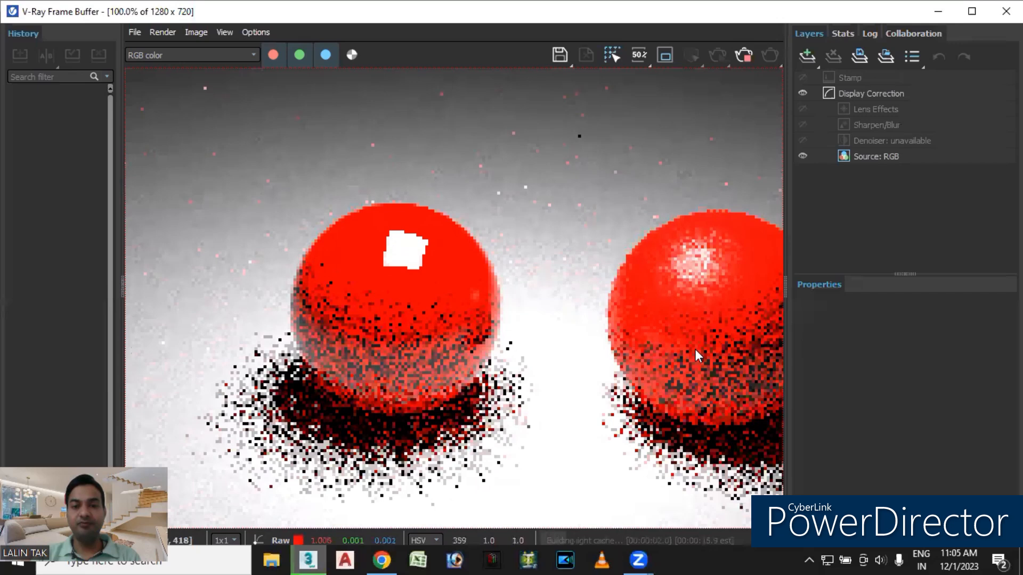
scroll(660, 341, "up", 2)
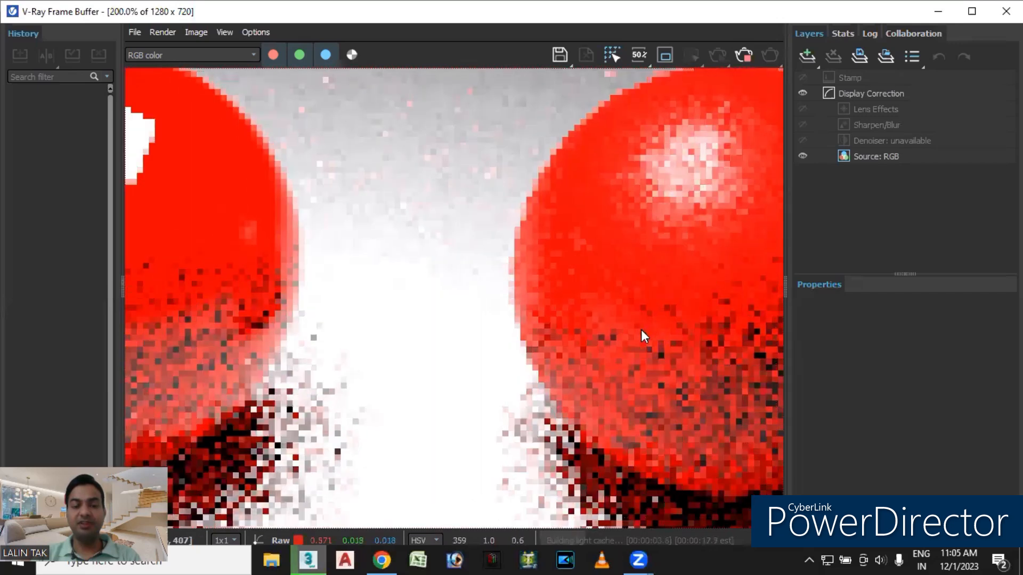
scroll(640, 329, "down", 2)
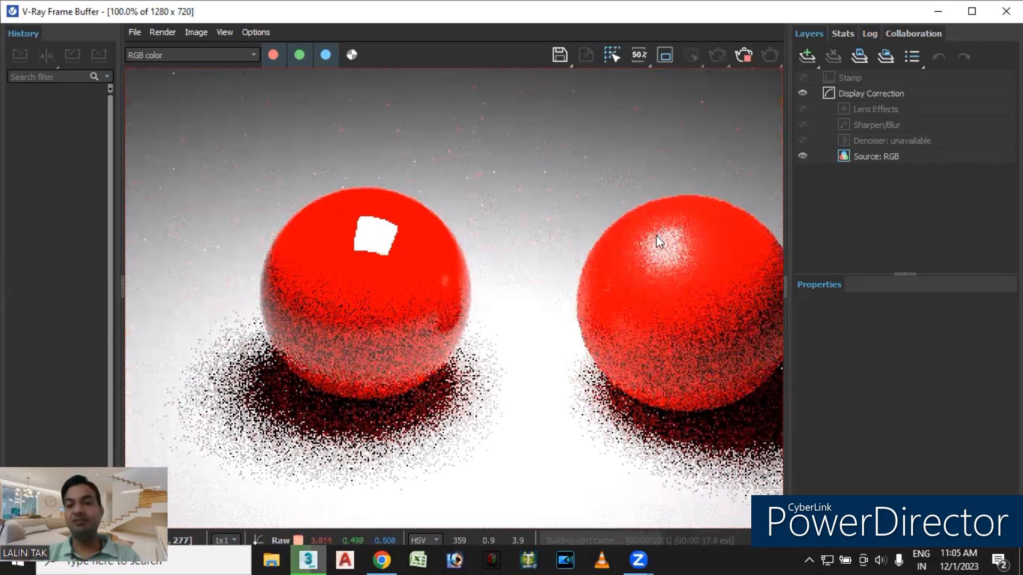
middle_click_drag(656, 239, 606, 284)
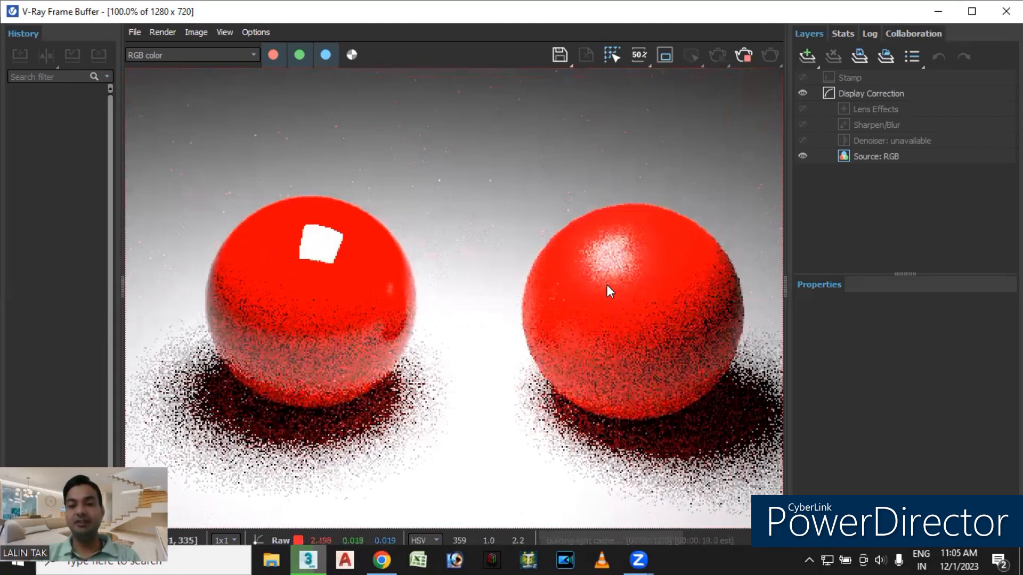
left_click(1005, 10)
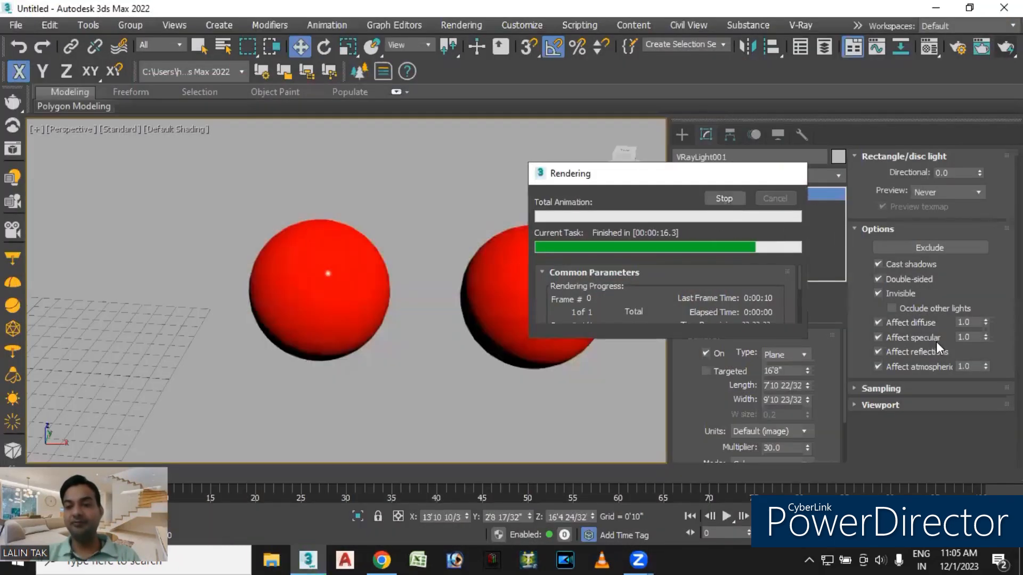
Turn off the light's Affect reflections option, test-render the spheres, and cancel the rendering.
left_click(877, 351)
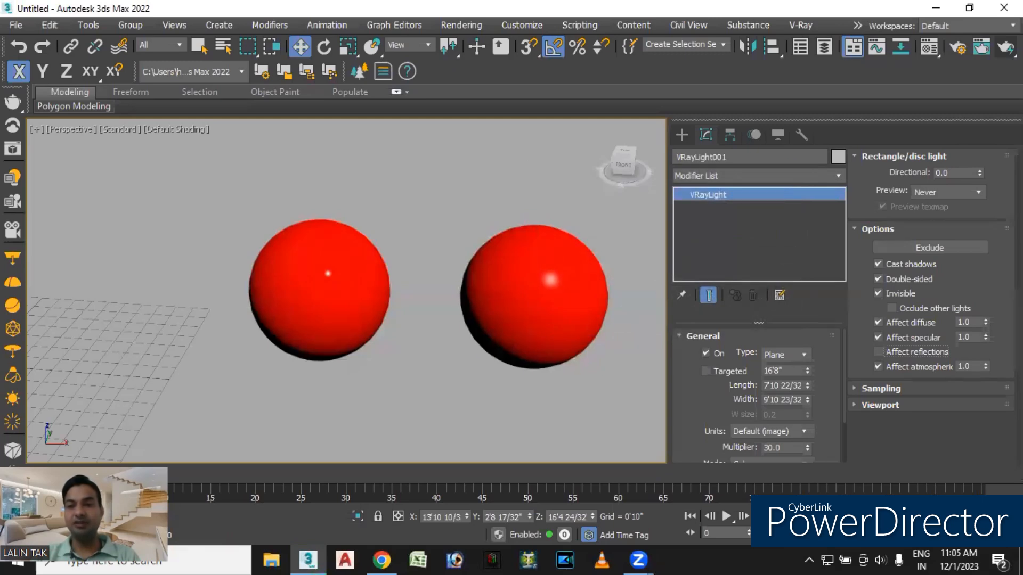
left_click(981, 47)
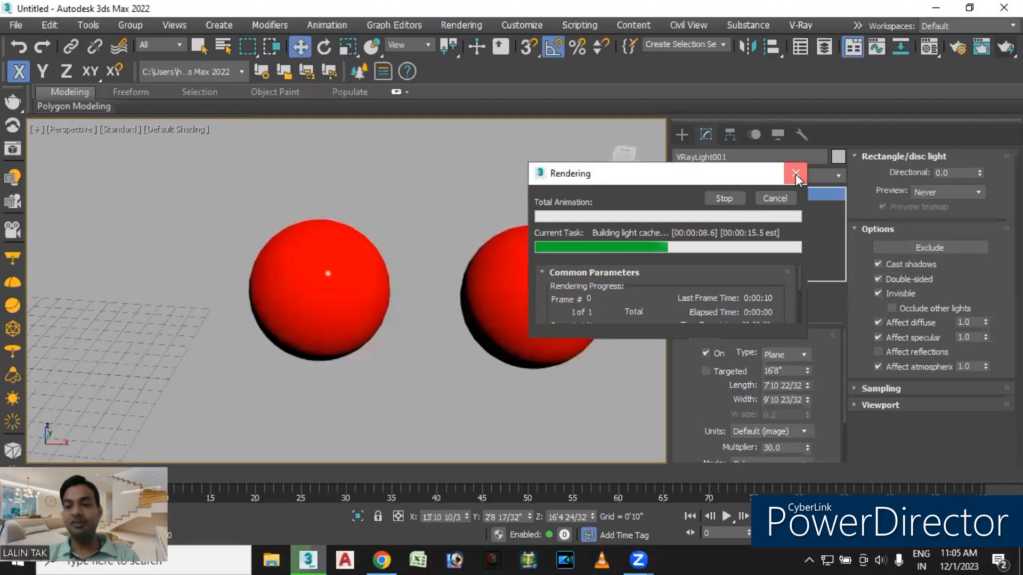
left_click(795, 174)
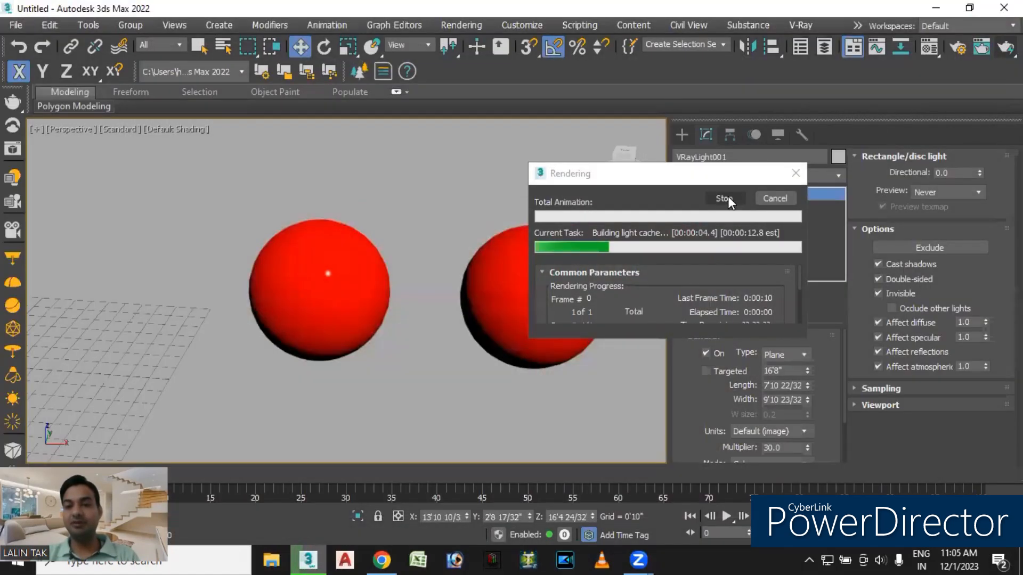
left_click(795, 173)
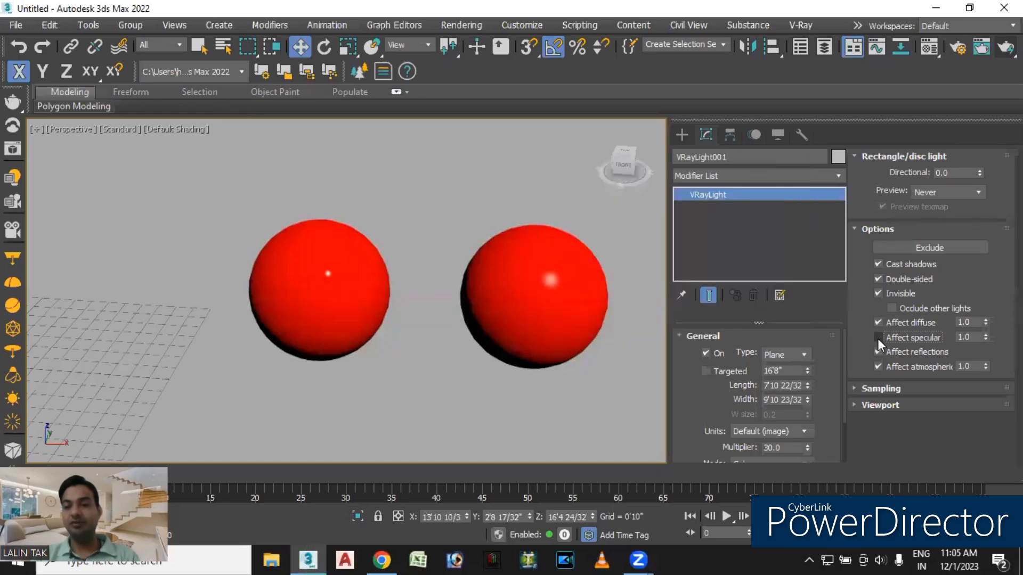
Test-render the two spheres with the light's Affect specular option off and cancel the rendering.
left_click(1007, 47)
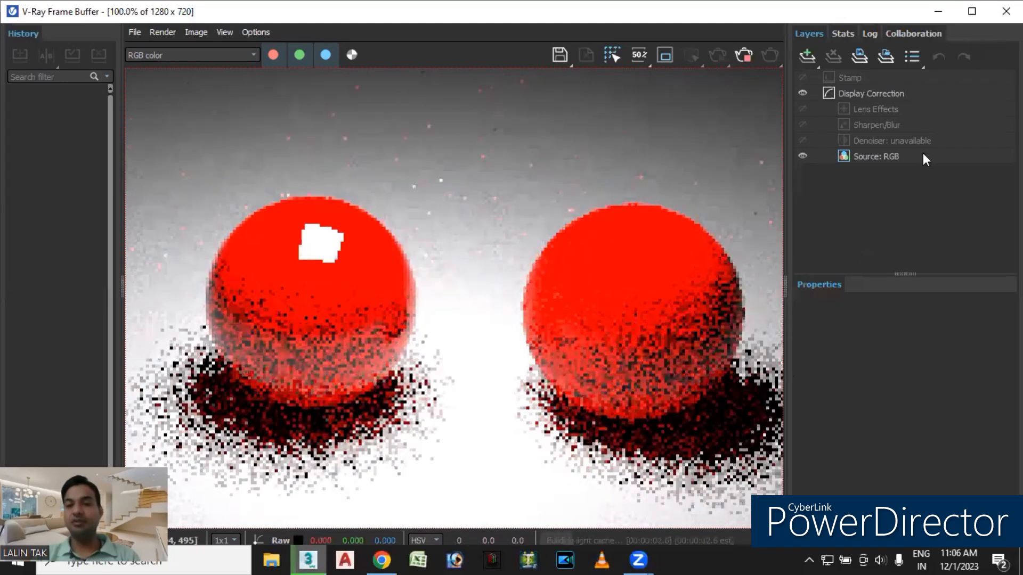
left_click(1006, 12)
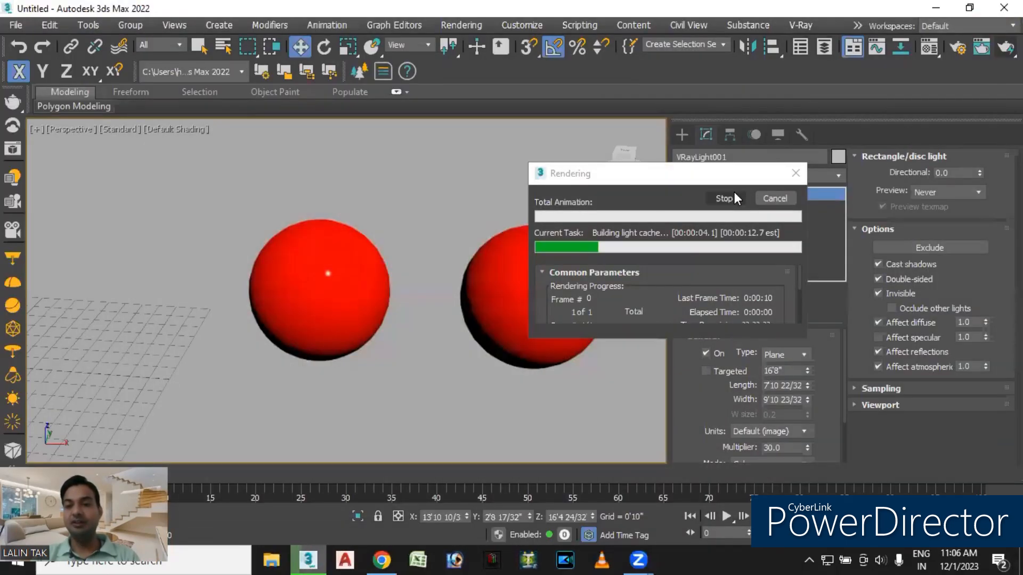
left_click(795, 173)
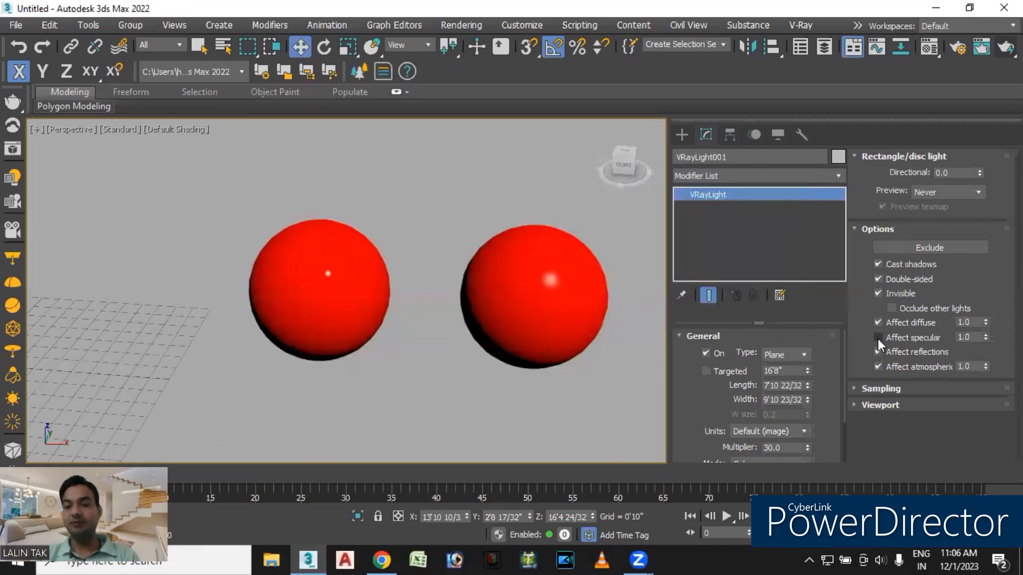
Turn off Affect reflections while Affect specular is also off, test-render the two spheres, and stop the rendering.
left_click(877, 337)
left_click(877, 351)
left_click(1005, 47)
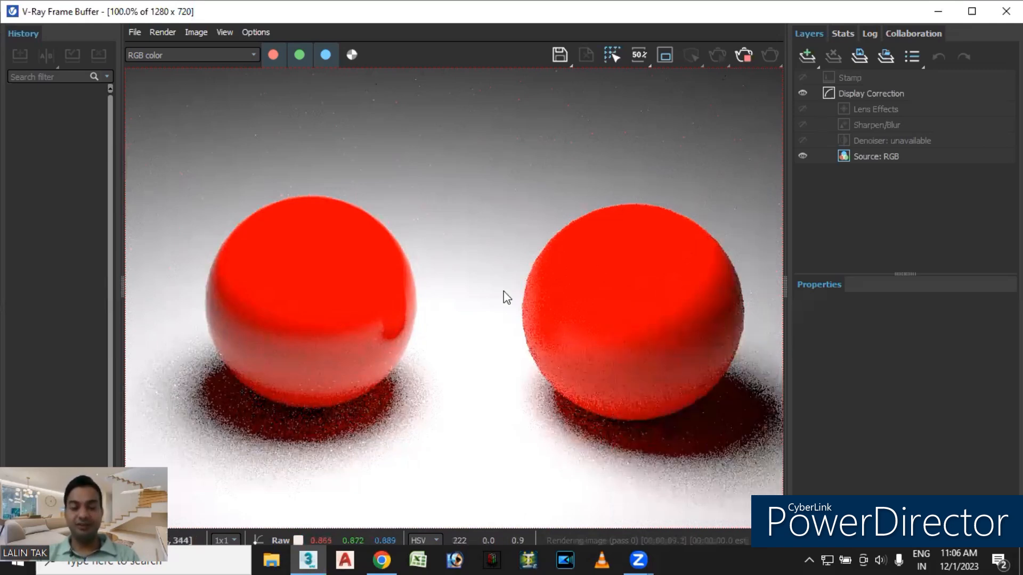
scroll(506, 297, "down", 2)
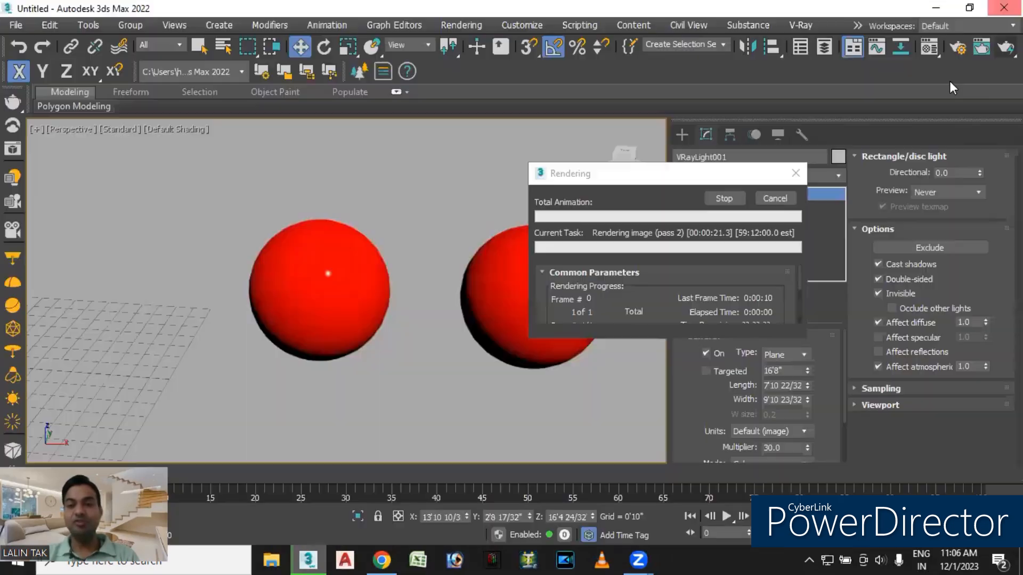
left_click(716, 198)
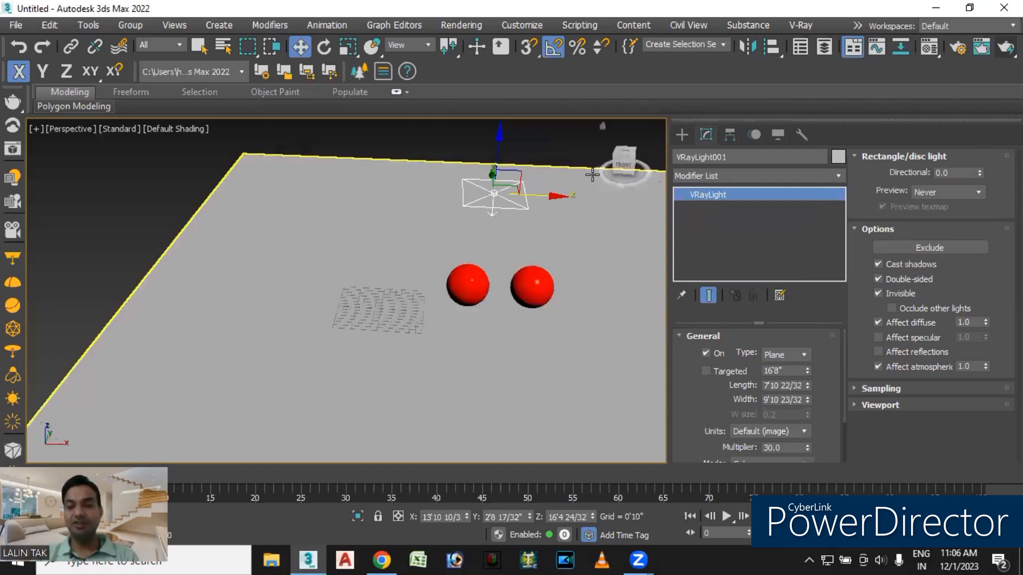
Turn the light's Affect specular and Affect reflections options back on.
left_click(878, 351)
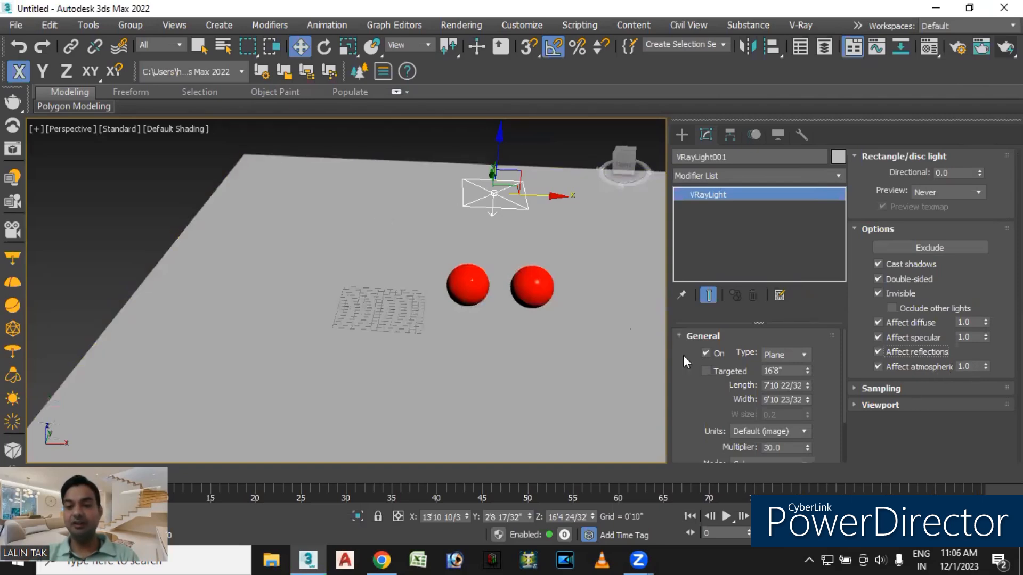
middle_click_drag(577, 321, 542, 311)
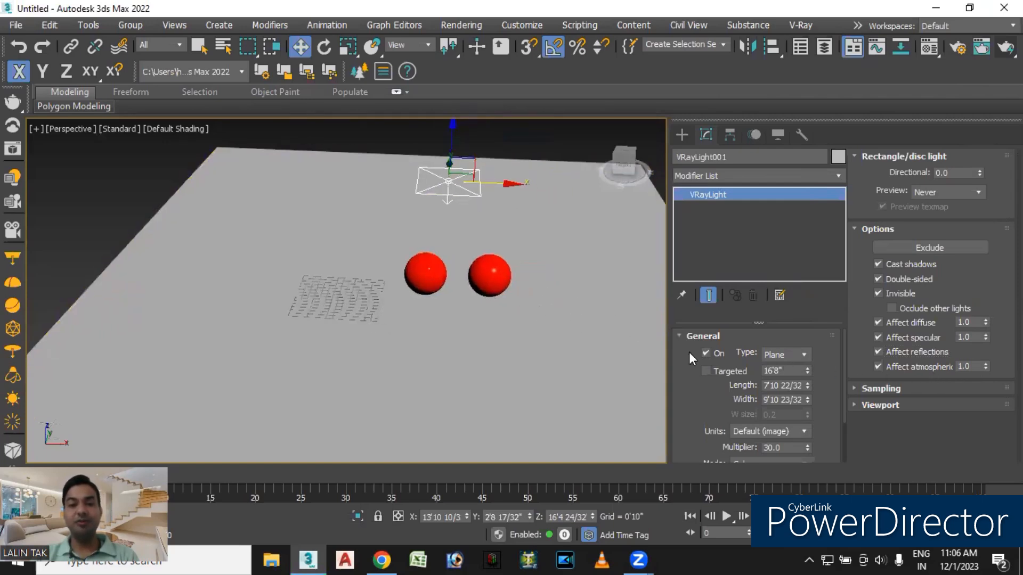
middle_click_drag(558, 329, 570, 327, "alt")
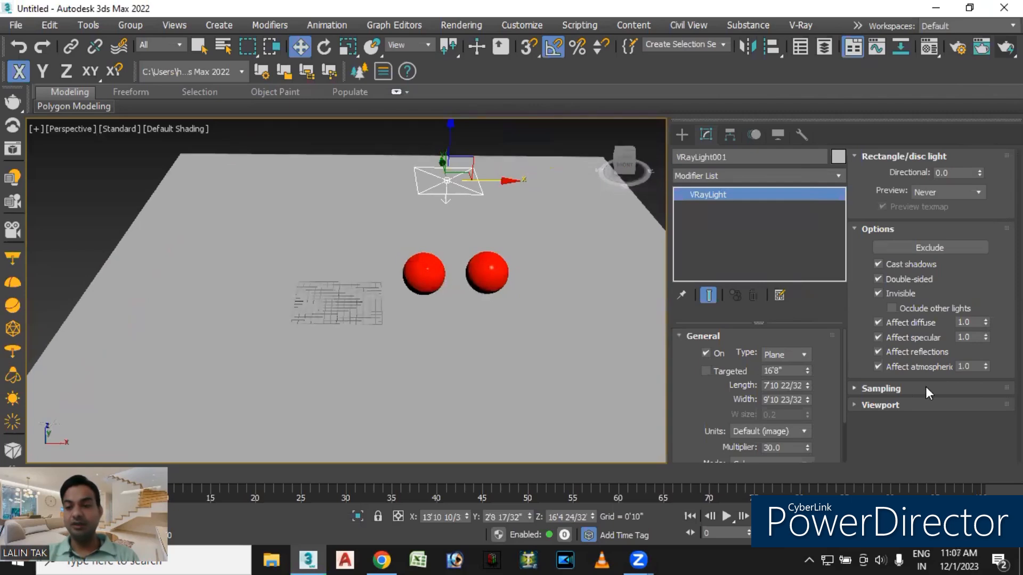
Show the light's Sampling settings, run a reference test render of the two spheres, and cancel it.
left_click(889, 392)
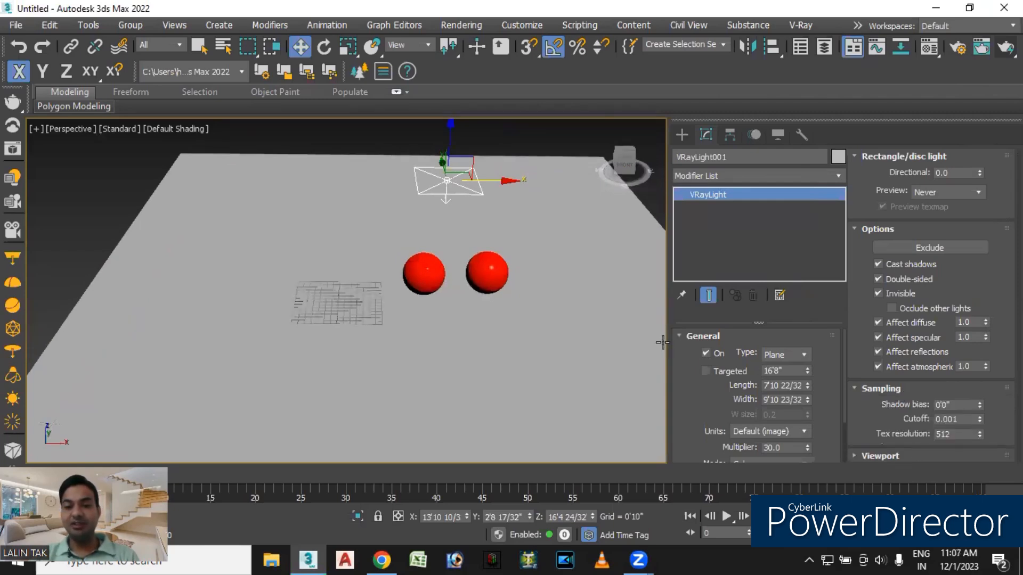
scroll(506, 291, "up", 3)
middle_click_drag(538, 304, 548, 310)
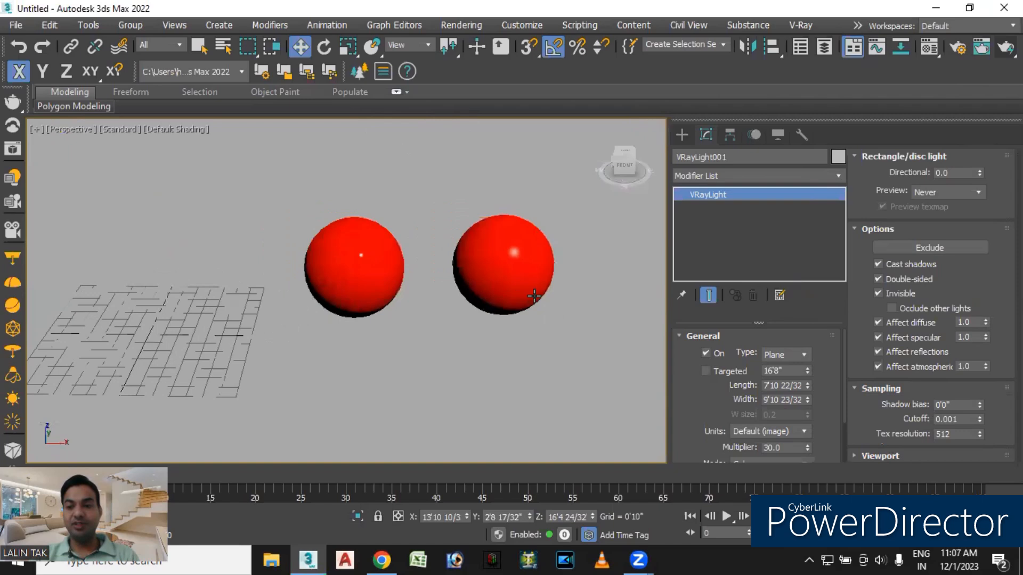
left_click(1005, 47)
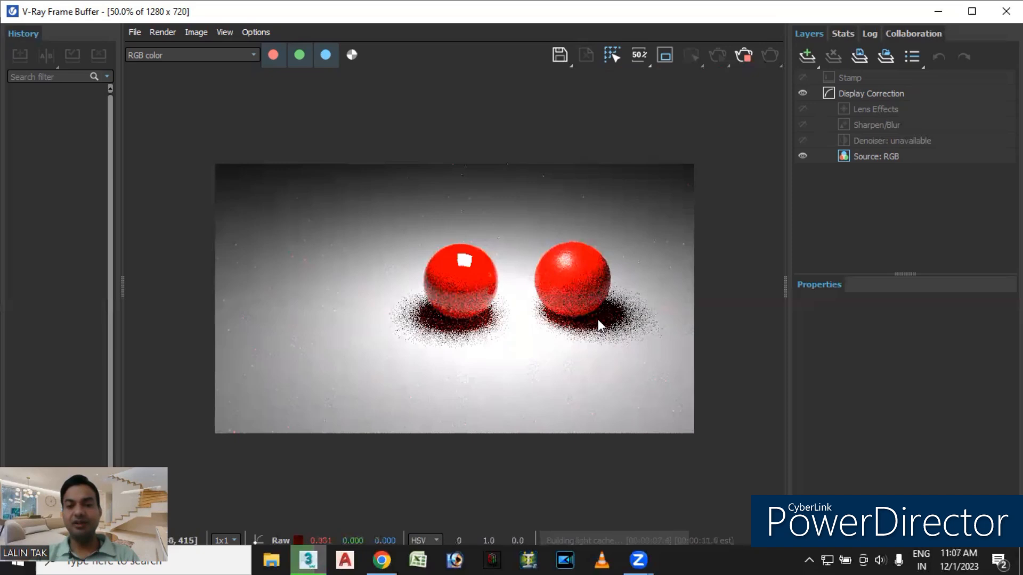
left_click(1006, 11)
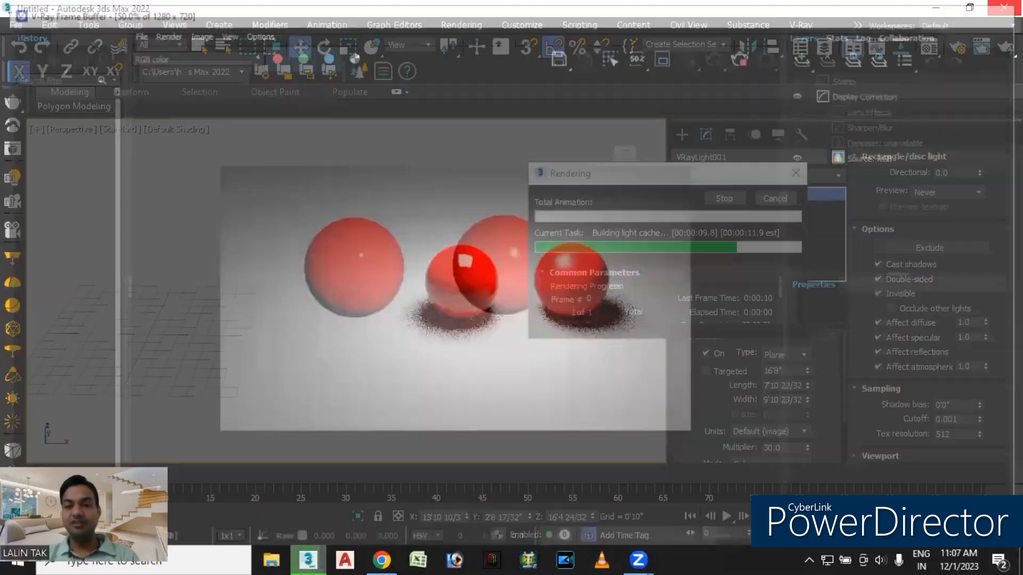
left_click(798, 173)
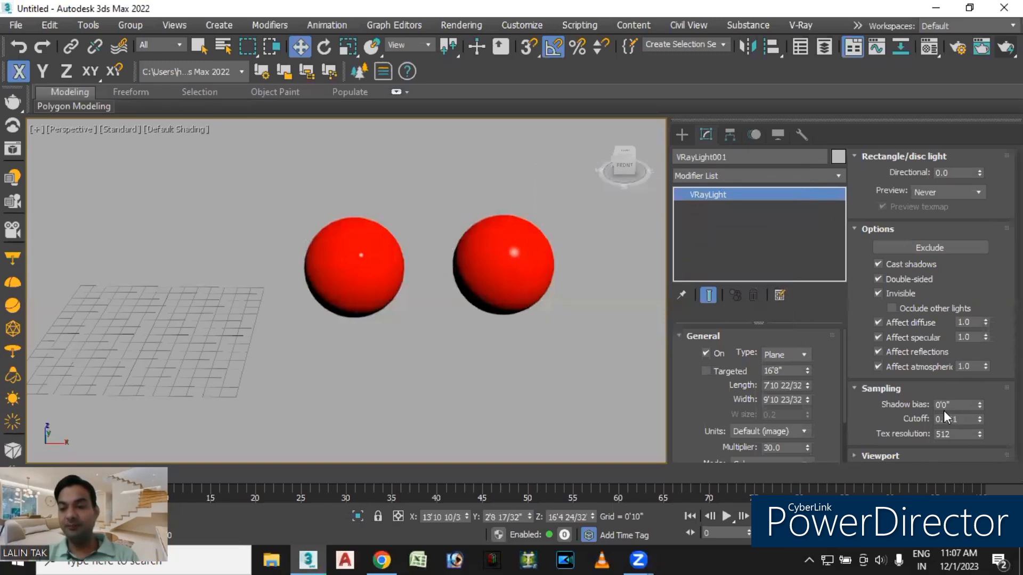
Select the VRayLight above the spheres and set its Shadow bias to 2'0".
left_click(509, 264)
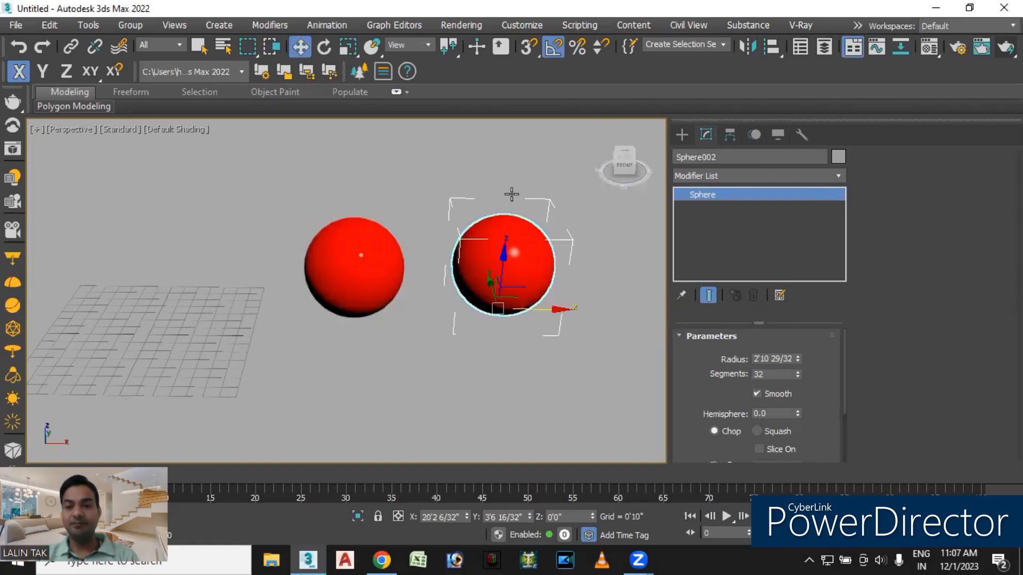
scroll(514, 207, "down", 5)
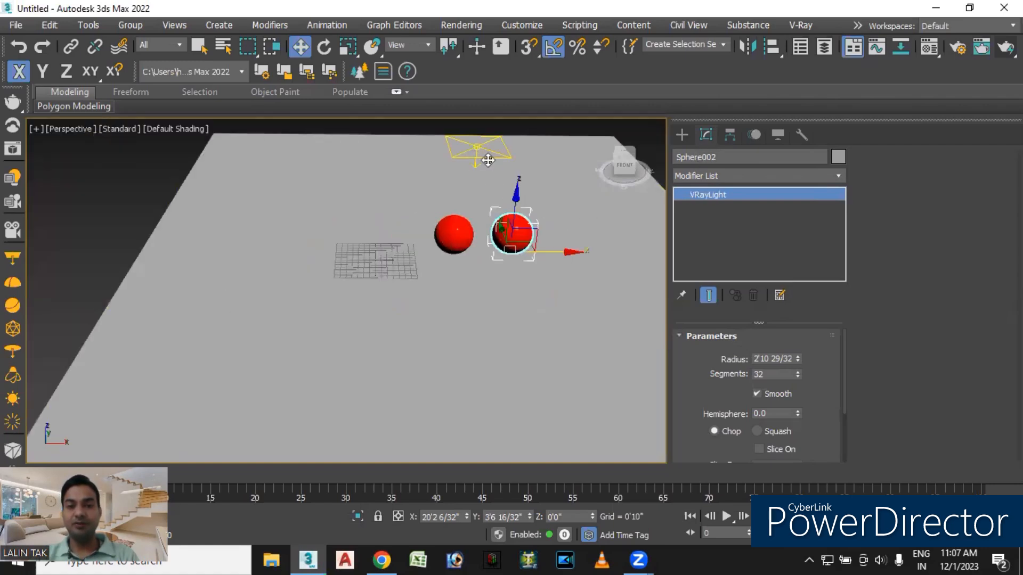
left_click(955, 403)
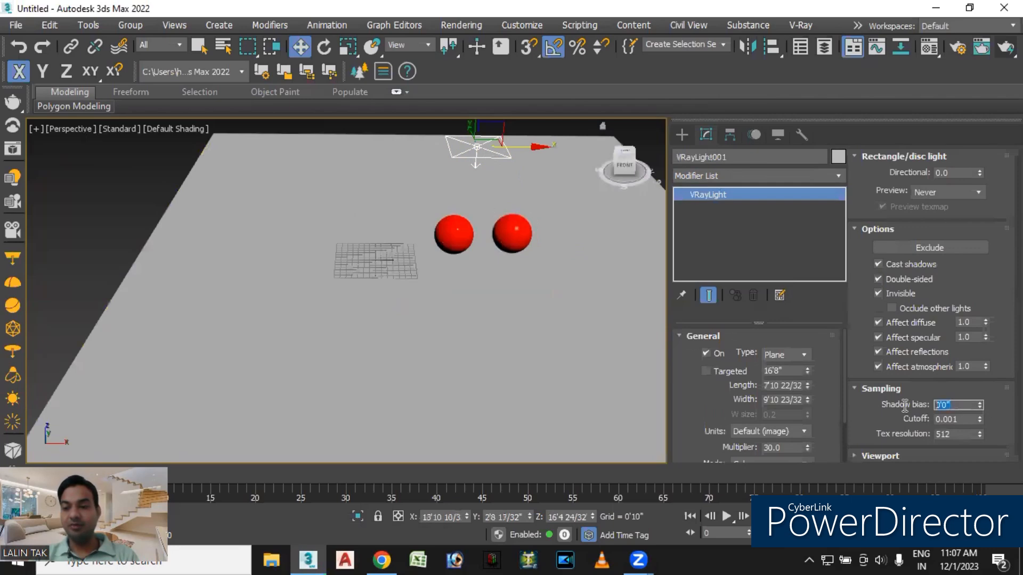
type("2")
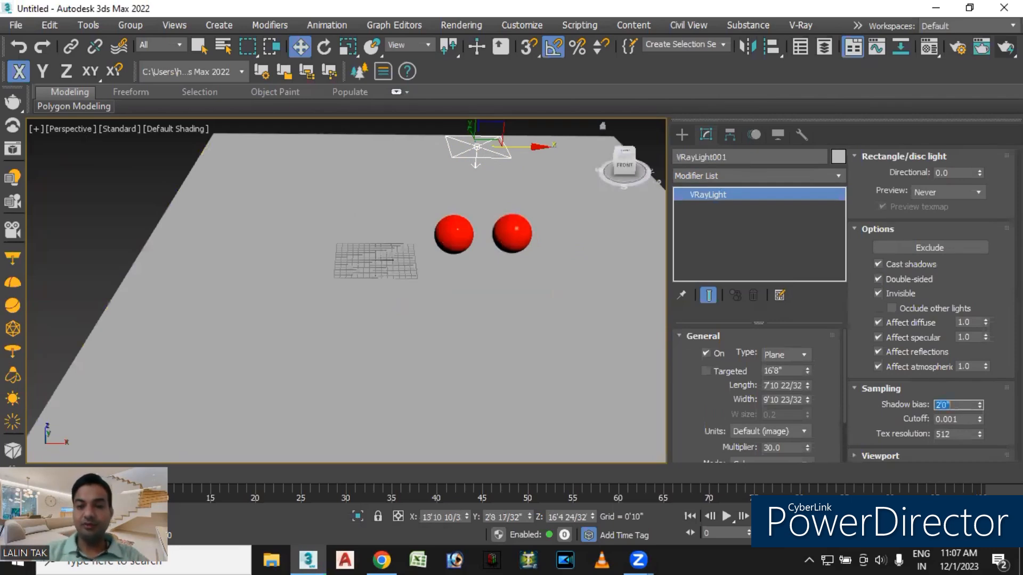
Test-render the spheres with the new shadow bias, examine their shadows enlarged in the frame buffer, and cancel the rendering.
scroll(499, 215, "up", 3)
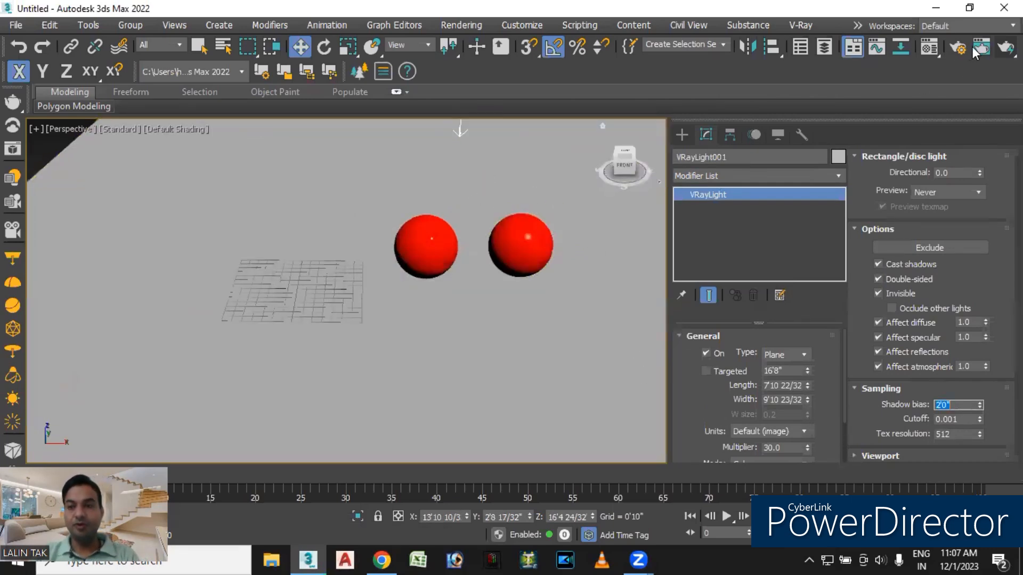
left_click(1006, 47)
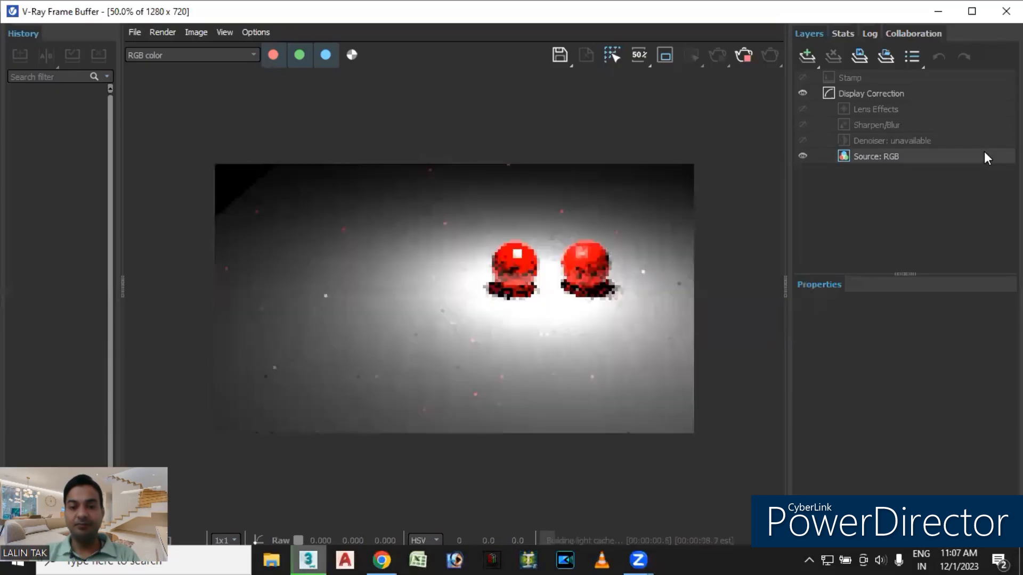
scroll(597, 309, "up", 2)
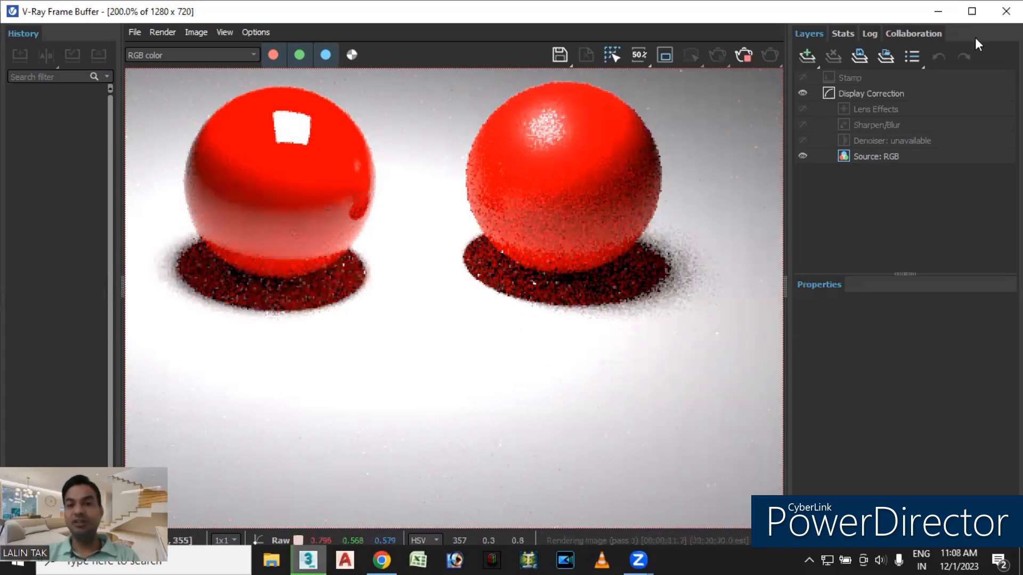
key("alt+Tab")
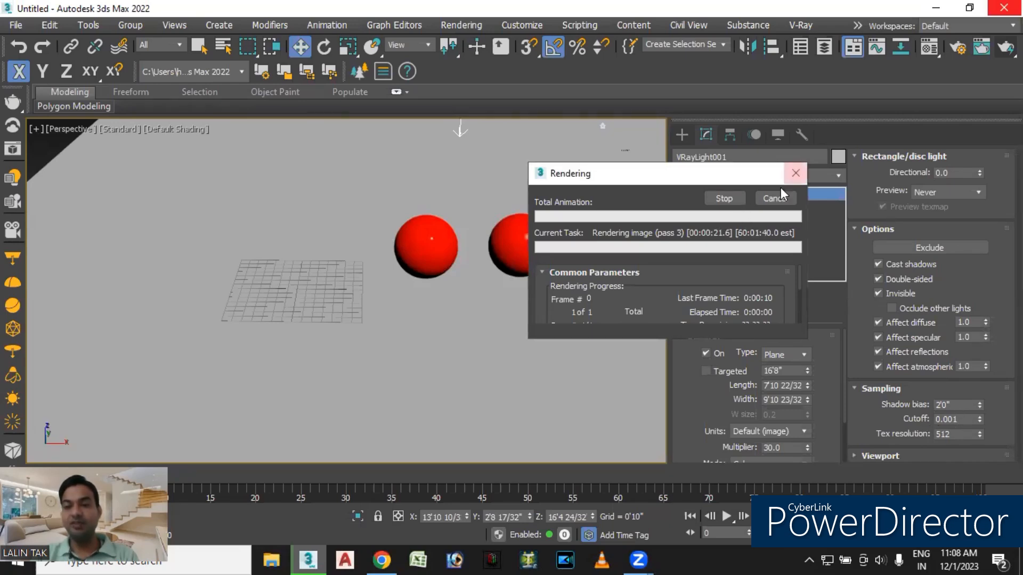
left_click(795, 174)
Set the light's sampling Cutoff to 0.1, test-render the two spheres, and stop the rendering.
left_click_drag(958, 419, 884, 422)
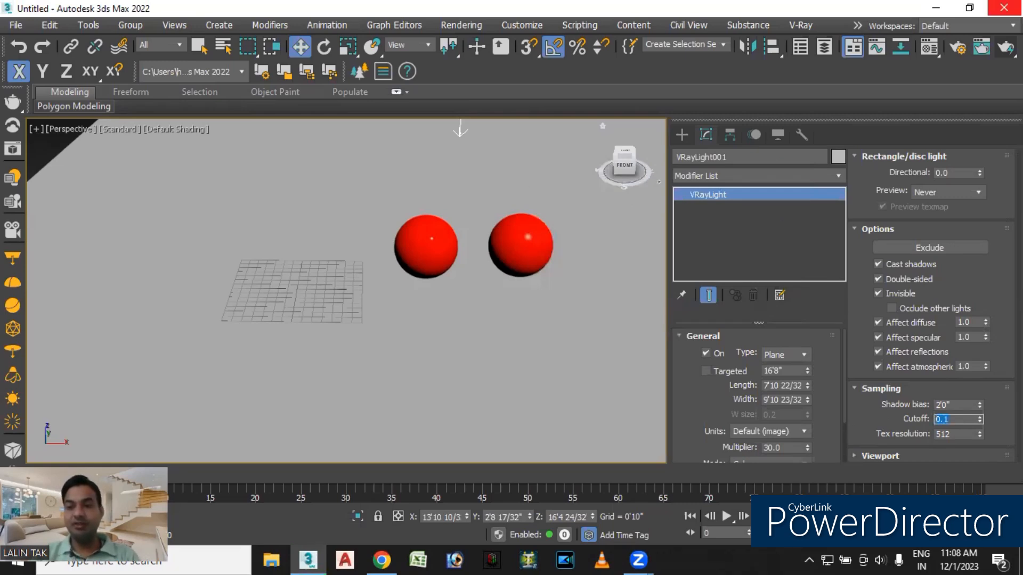
key("shift+q")
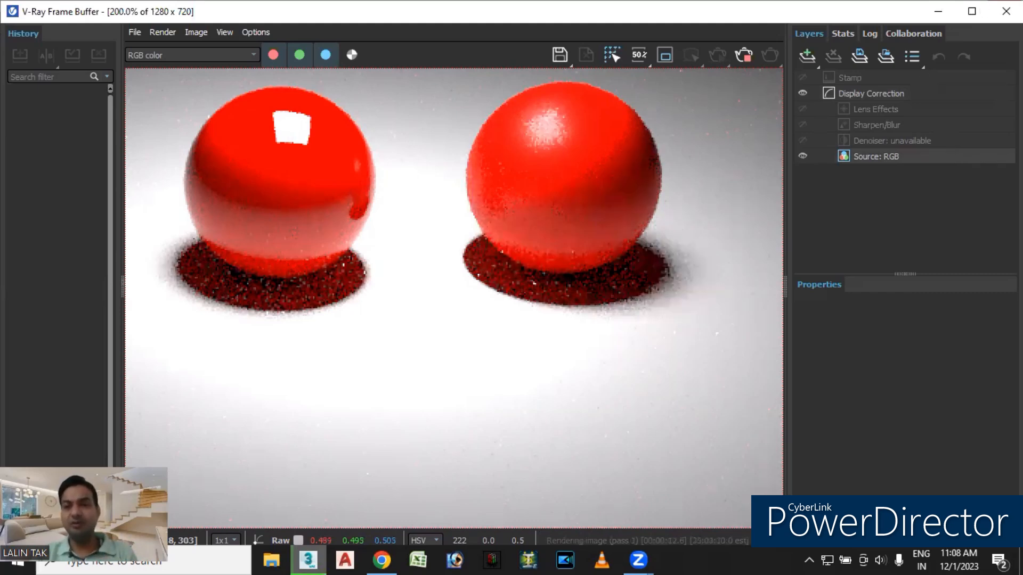
left_click(938, 12)
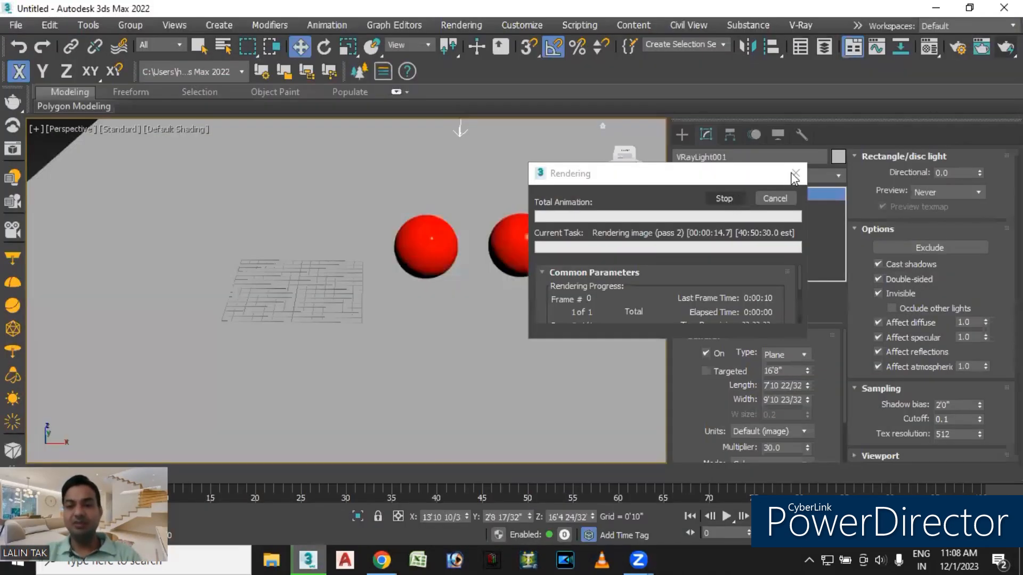
left_click(726, 199)
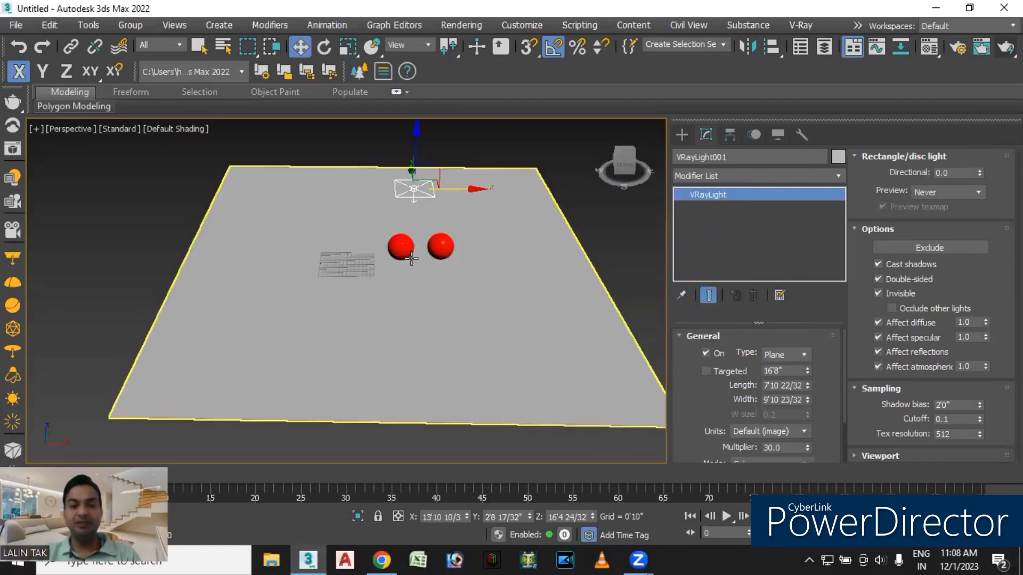
Show the light's Viewport settings, deselect the light, and examine its wireframe icon above the spheres.
scroll(412, 250, "up", 2)
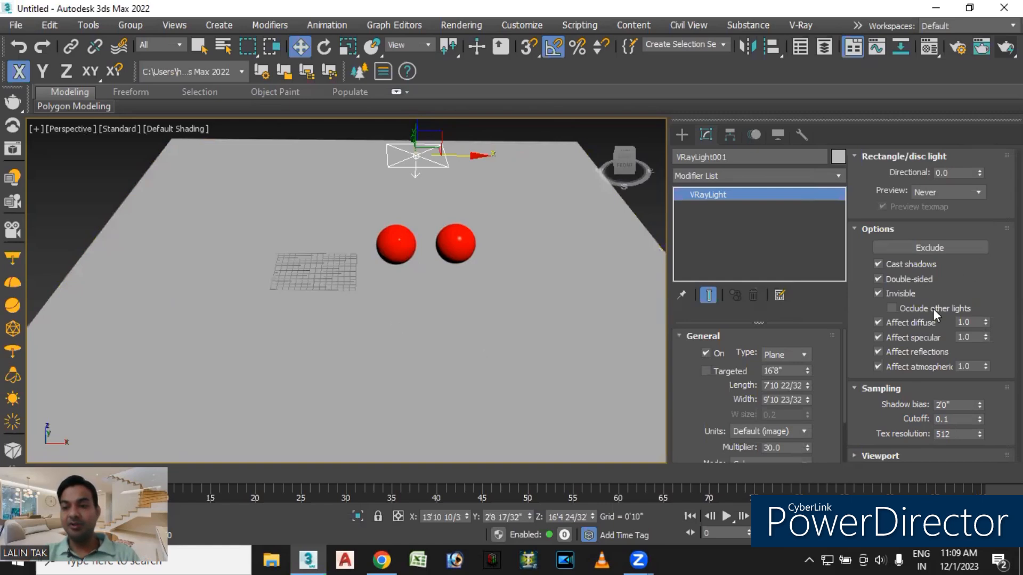
left_click(898, 456)
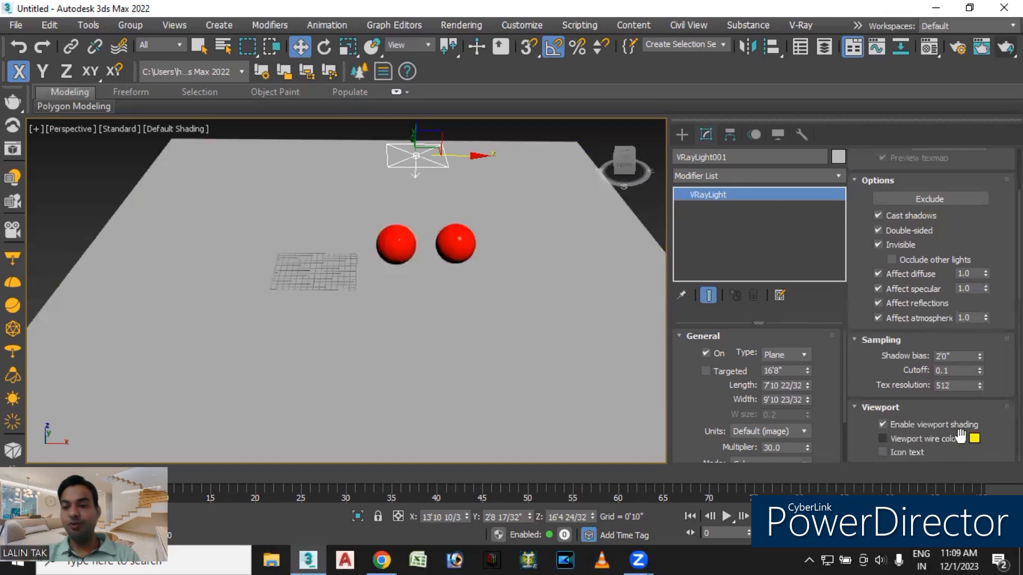
middle_click_drag(544, 299, 515, 353)
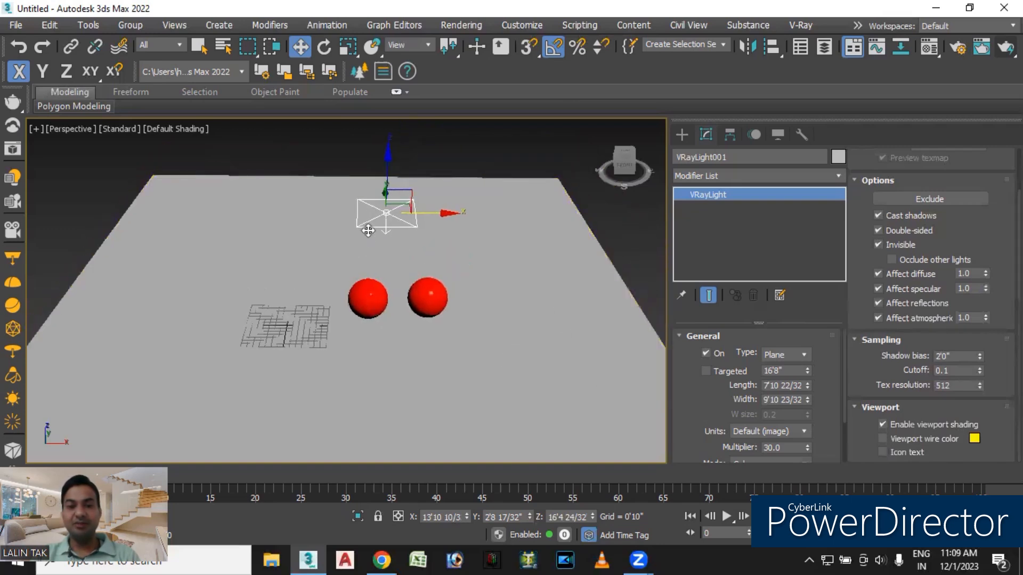
left_click(618, 235)
scroll(395, 226, "up", 8)
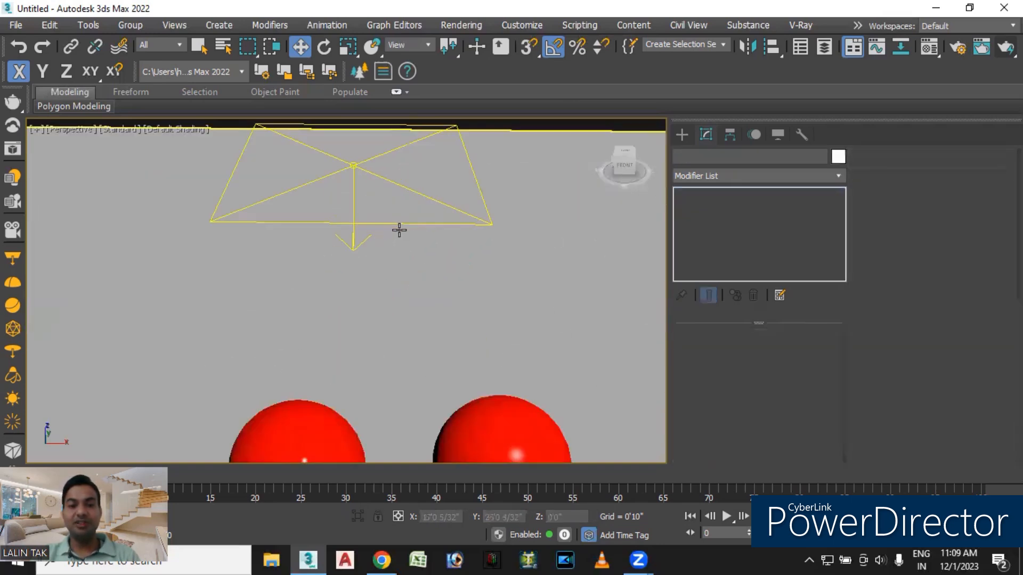
middle_click_drag(389, 224, 362, 258)
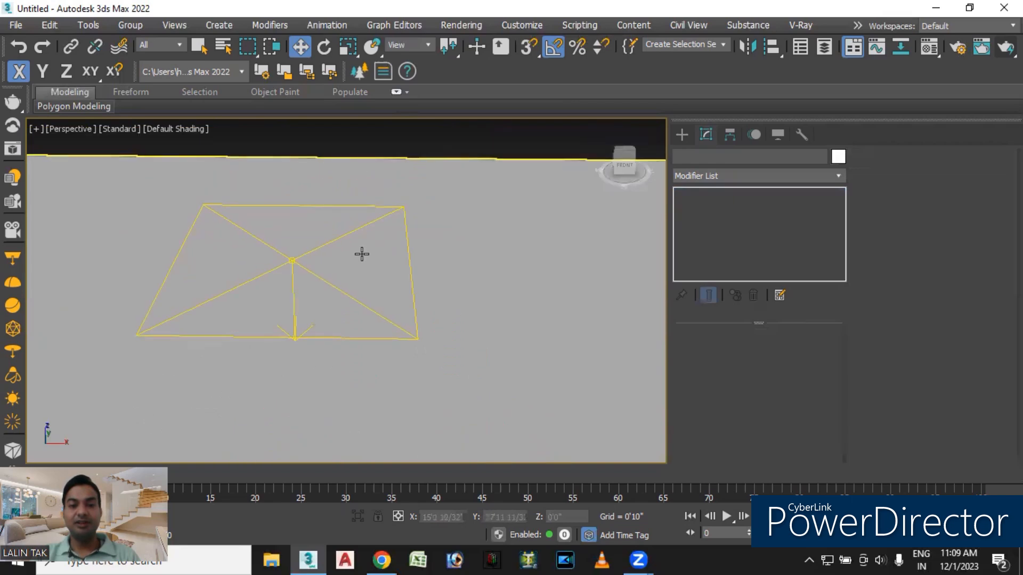
scroll(361, 255, "down", 5)
middle_click_drag(386, 313, 402, 269, "alt")
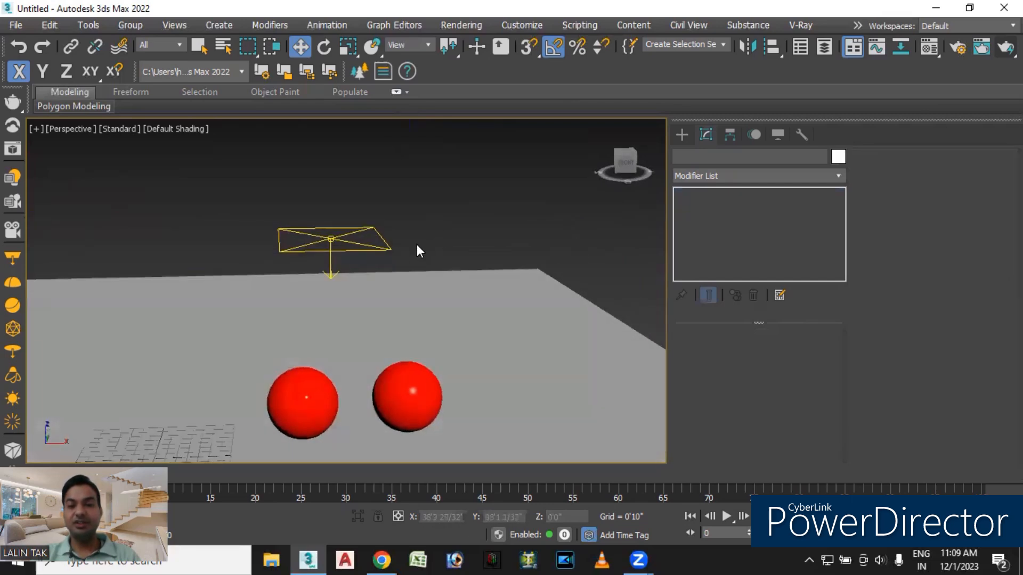
Set the viewport wire color swatch of the VRayLight above the spheres to magenta (red 138, green 0, blue 127) and deselect the light.
left_click(358, 247)
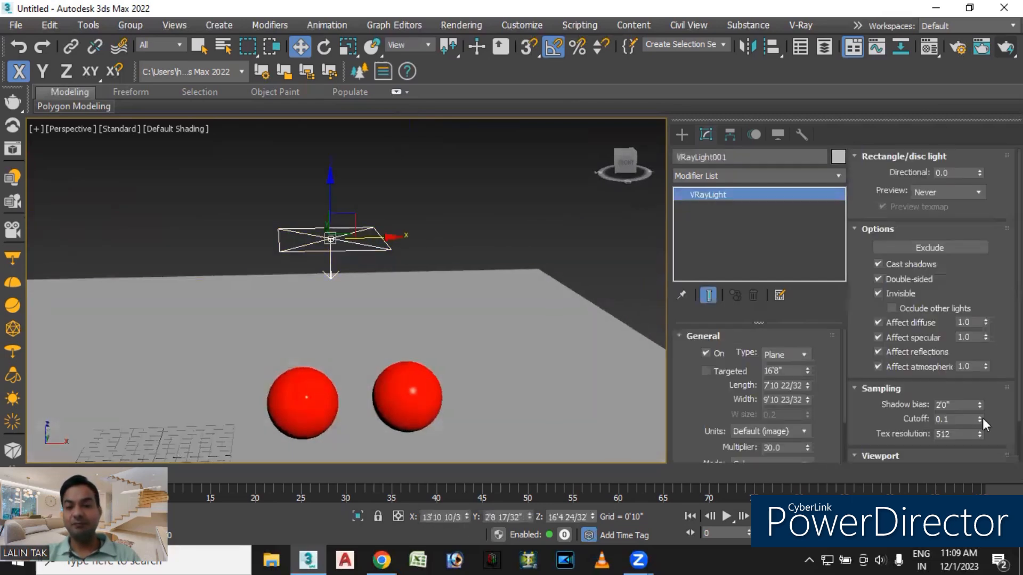
scroll(983, 452, "down", 2)
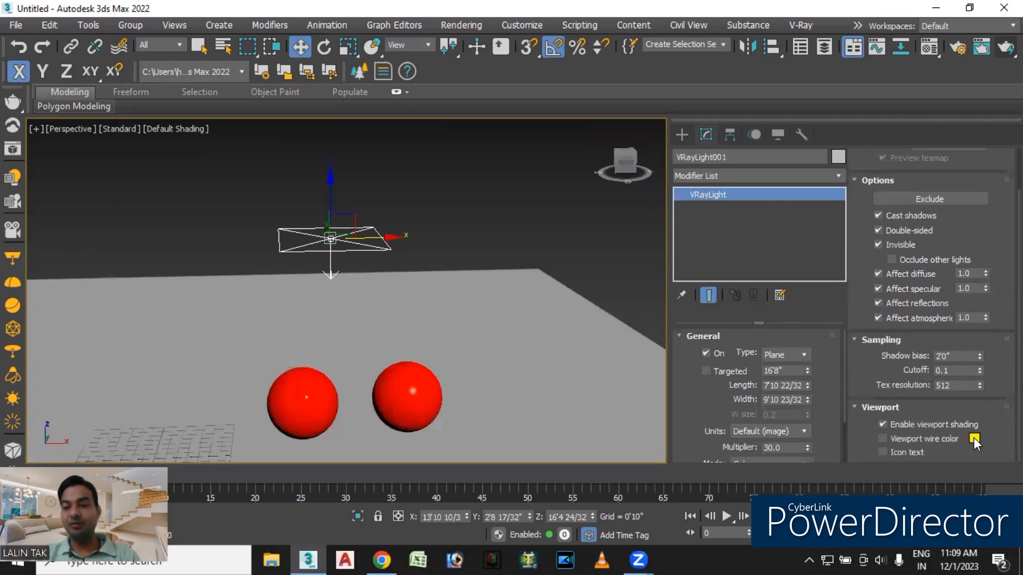
left_click(975, 438)
left_click(401, 151)
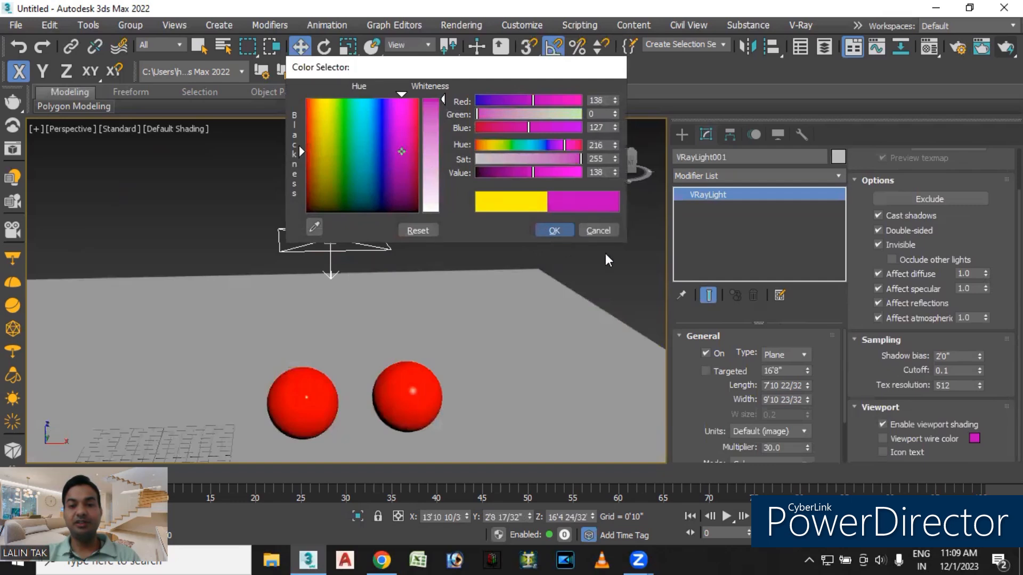
left_click(554, 230)
left_click(507, 217)
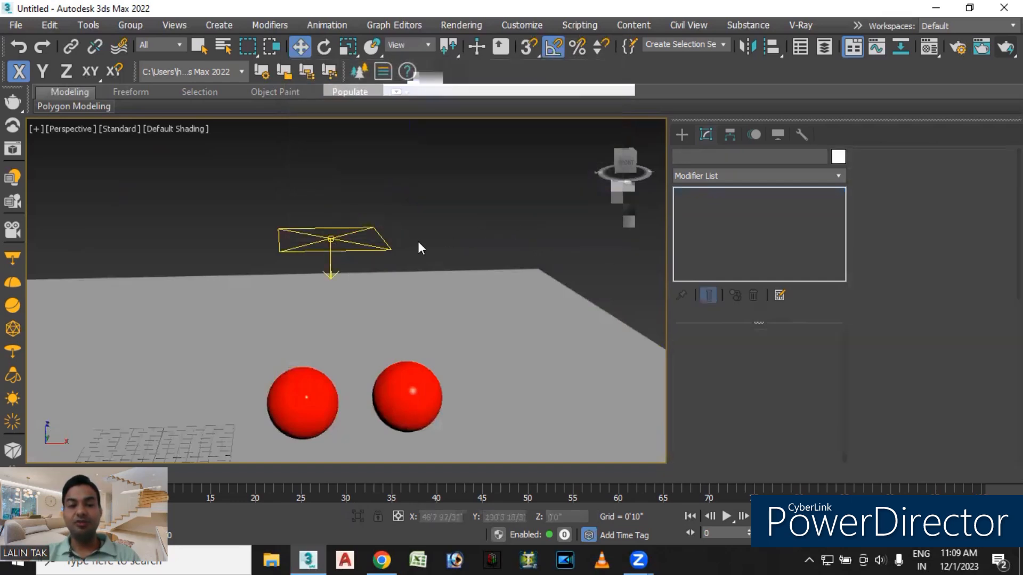
Draw a second plane VRayLight, length about 2'2" and width about 12'6", near the ground plane's far corner.
middle_click_drag(431, 223, 429, 187, "alt")
left_click(682, 134)
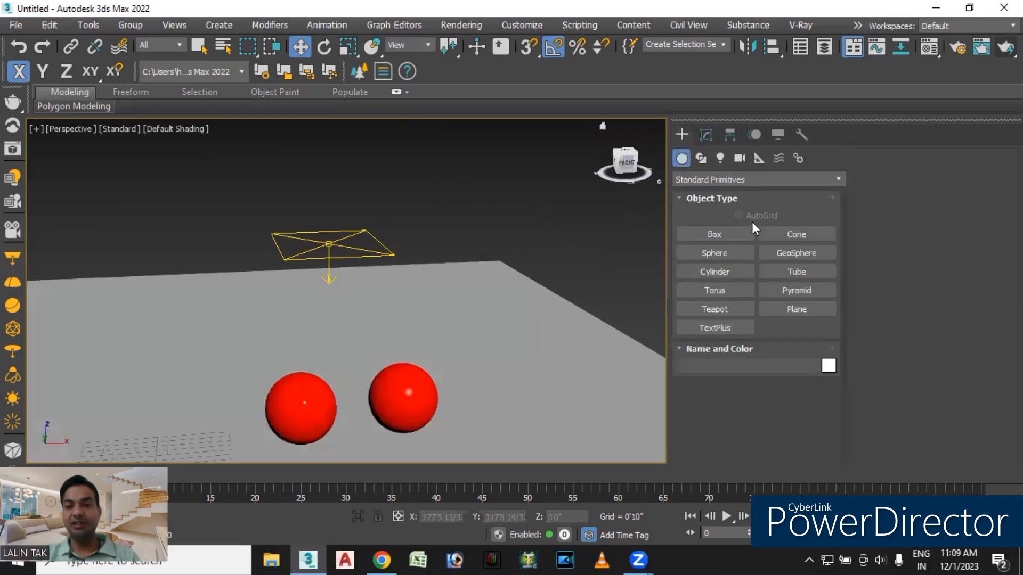
left_click(720, 158)
left_click(730, 235)
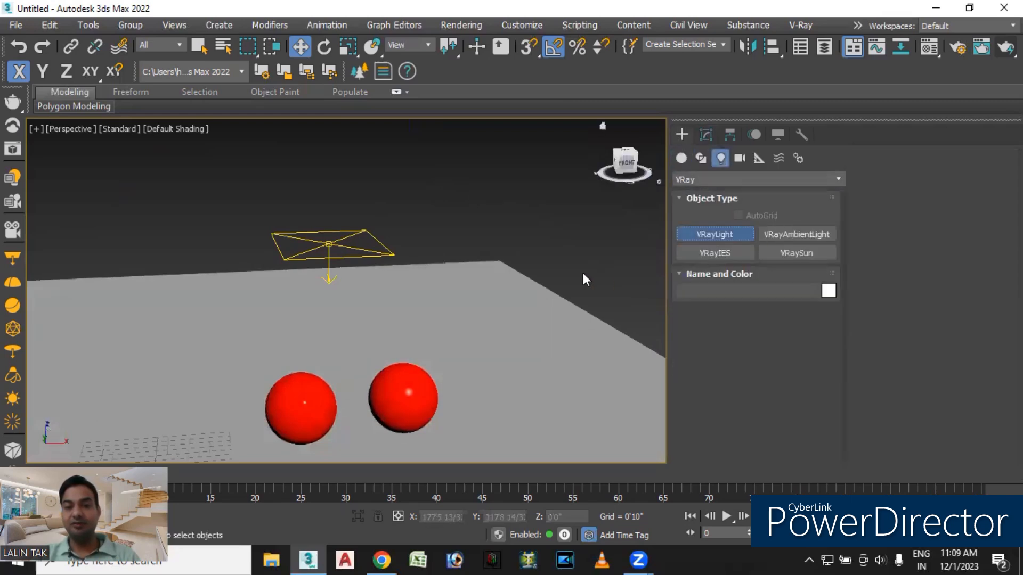
left_click_drag(449, 265, 496, 295)
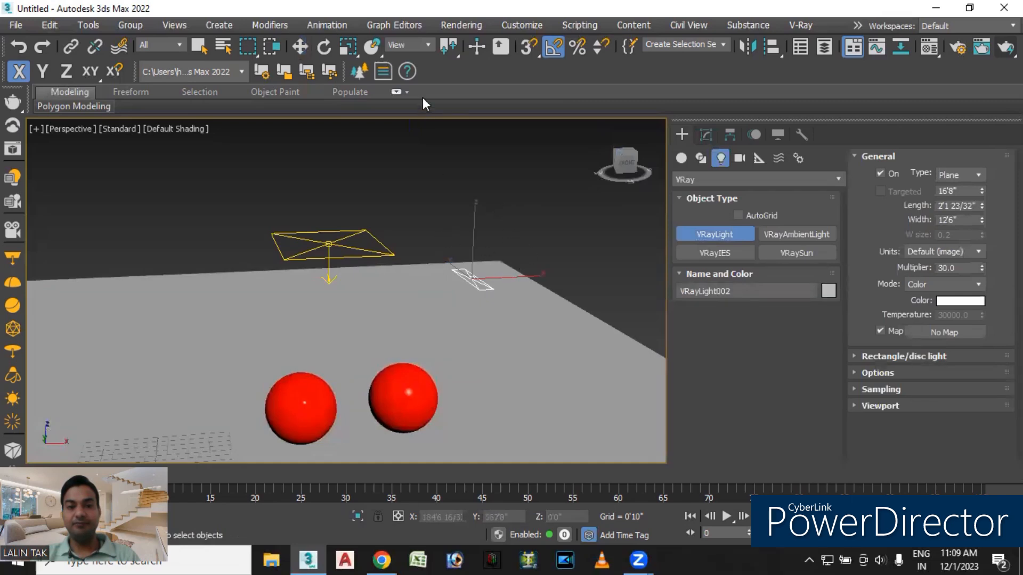
Raise the second VRayLight straight up to a height of about 10'11" and deselect it.
left_click(300, 47)
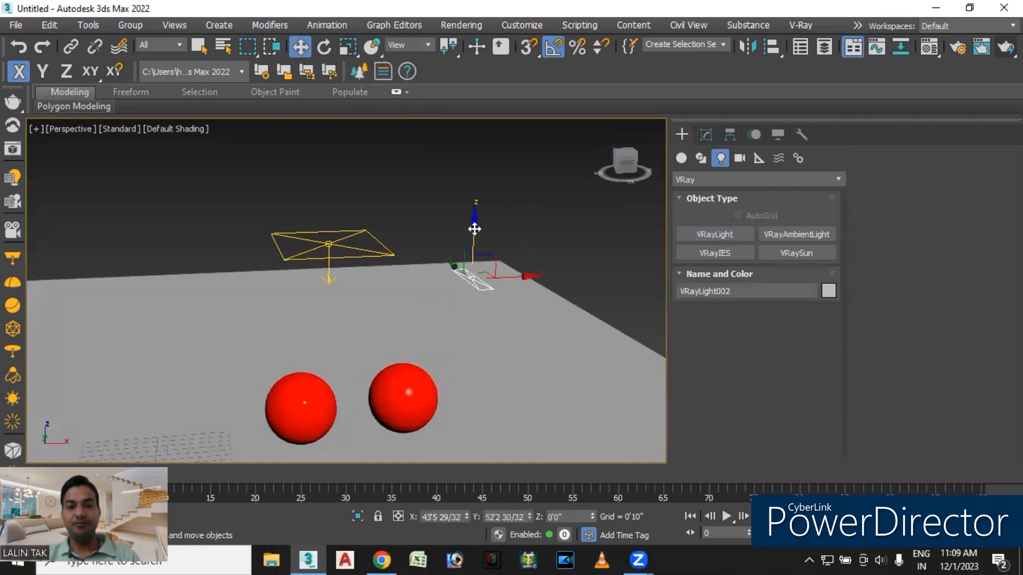
left_click_drag(474, 229, 473, 161)
left_click(572, 259)
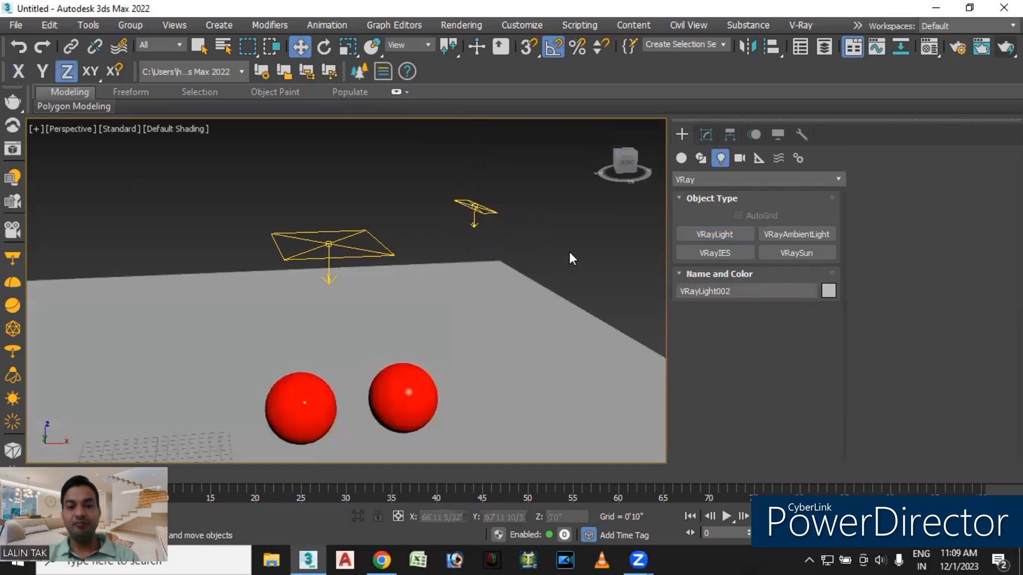
Enable Viewport wire color on the second VRayLight, deselect it, and examine its icon color.
left_click(706, 134)
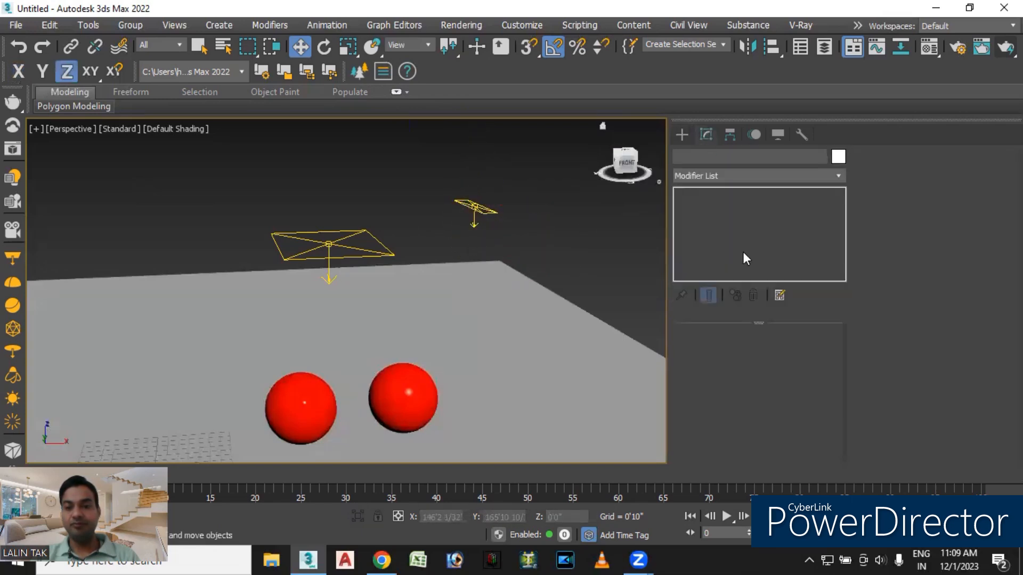
left_click(476, 208)
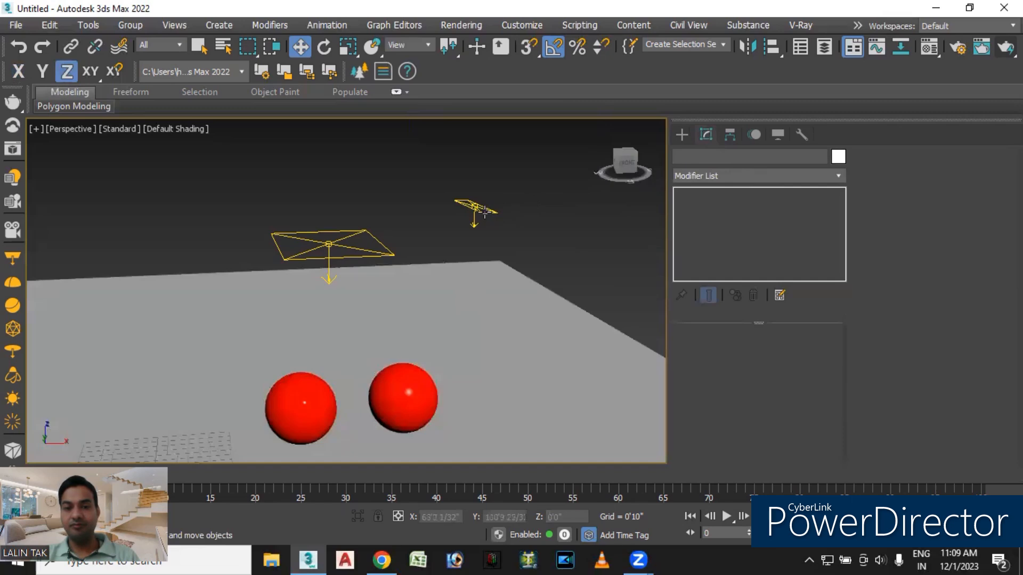
left_click_drag(1019, 368, 1020, 410)
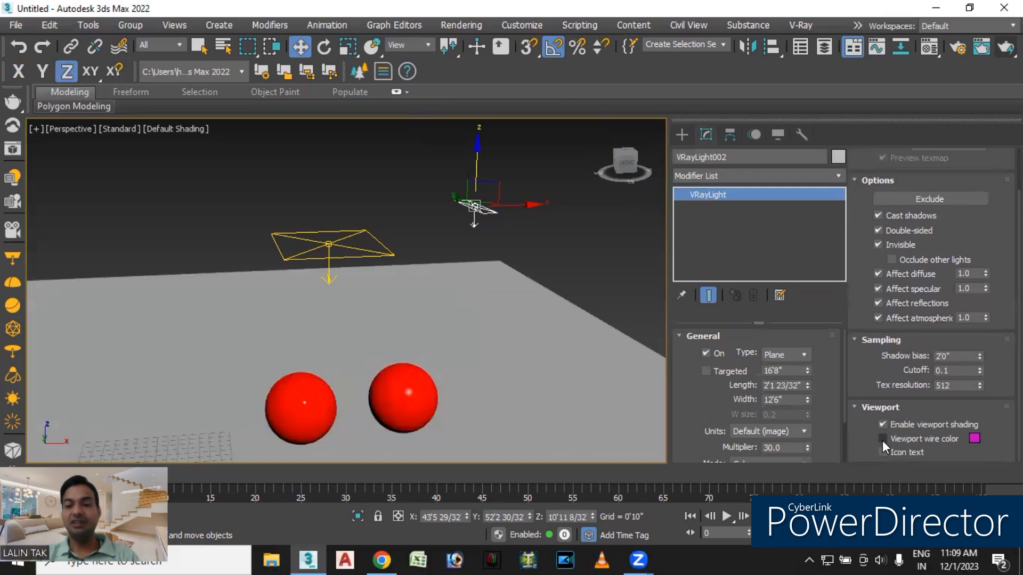
left_click(574, 259)
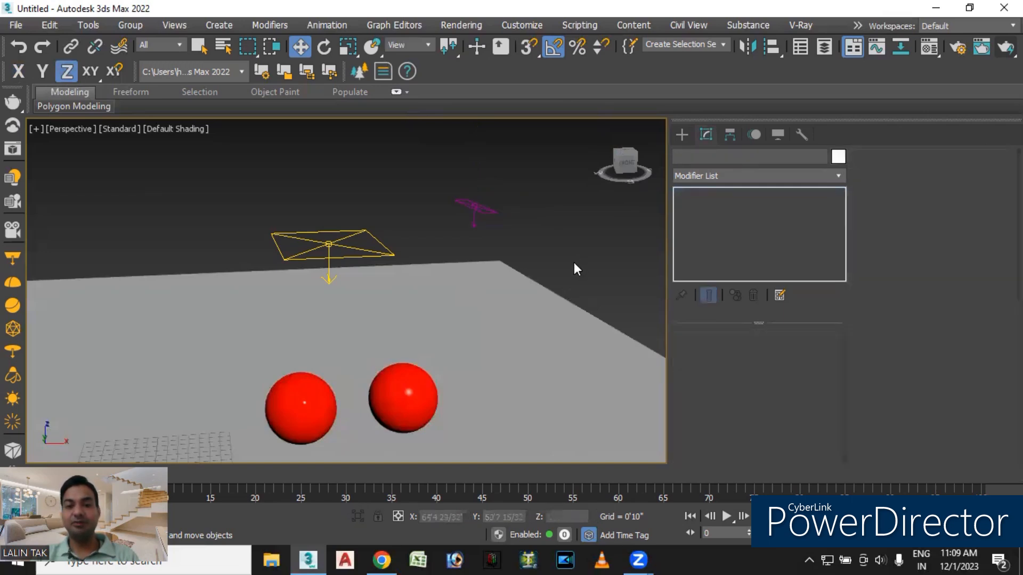
scroll(483, 220, "up", 5)
scroll(485, 226, "down", 6)
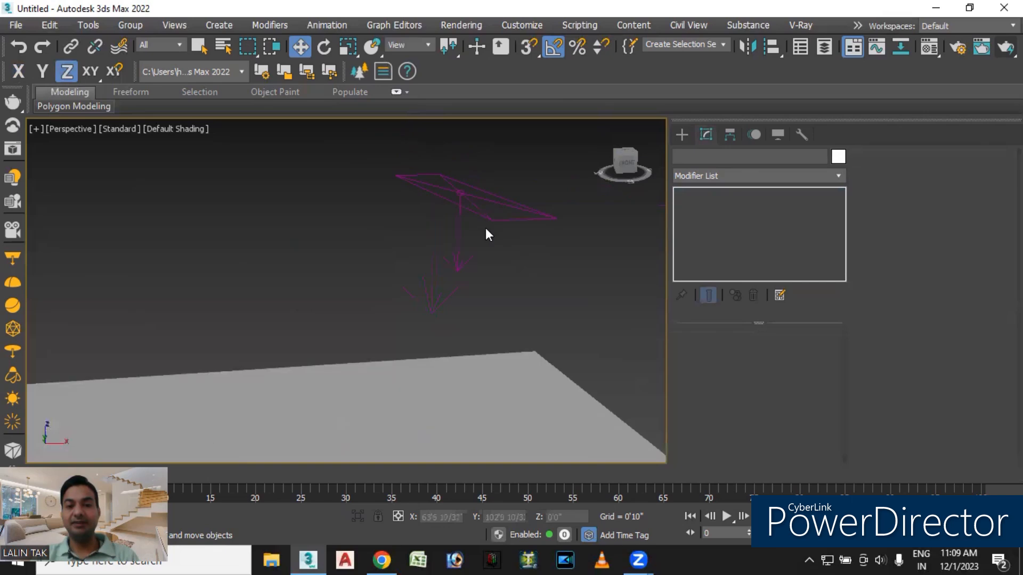
left_click(507, 230)
scroll(507, 232, "down", 3)
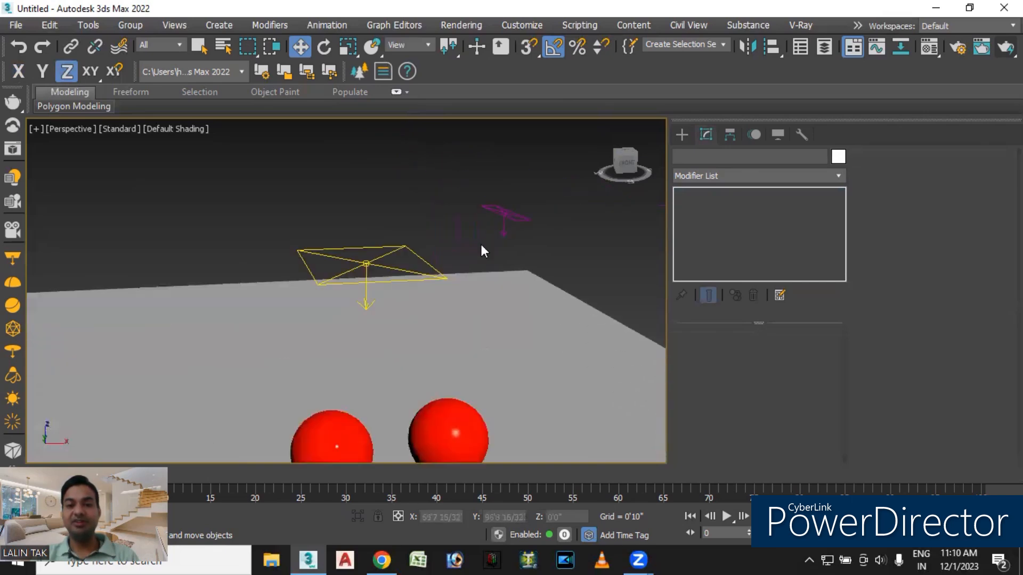
Enable Viewport wire color on the VRayLight above the spheres, deselect it, and compare both light icons.
left_click(403, 270)
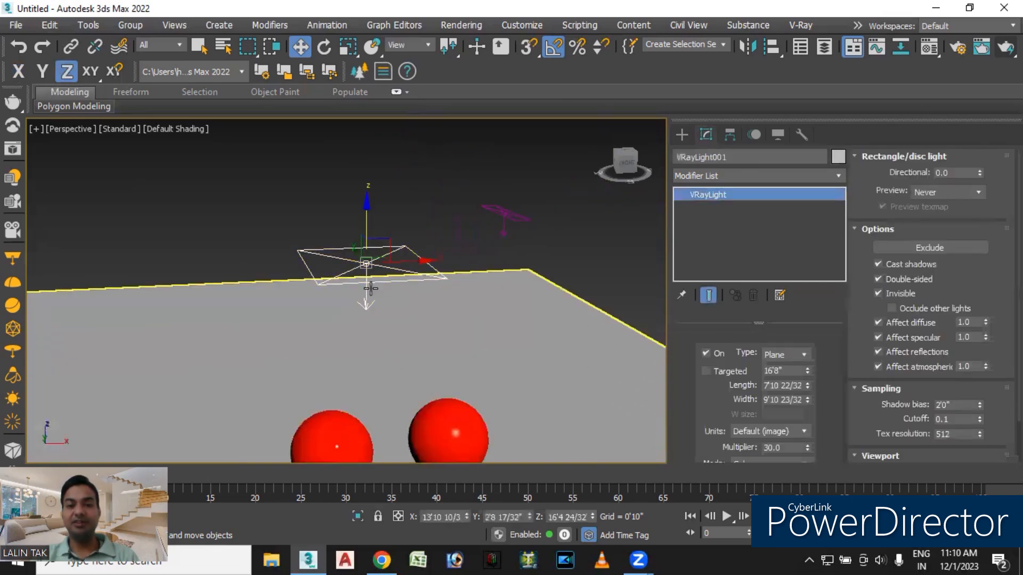
scroll(906, 426, "down", 2)
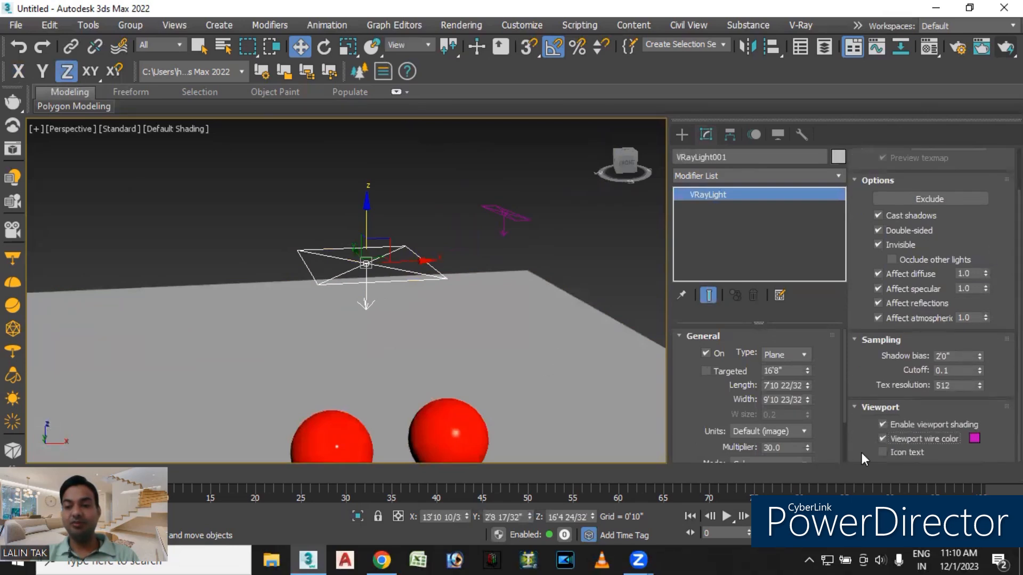
left_click(235, 231)
scroll(359, 281, "up", 3)
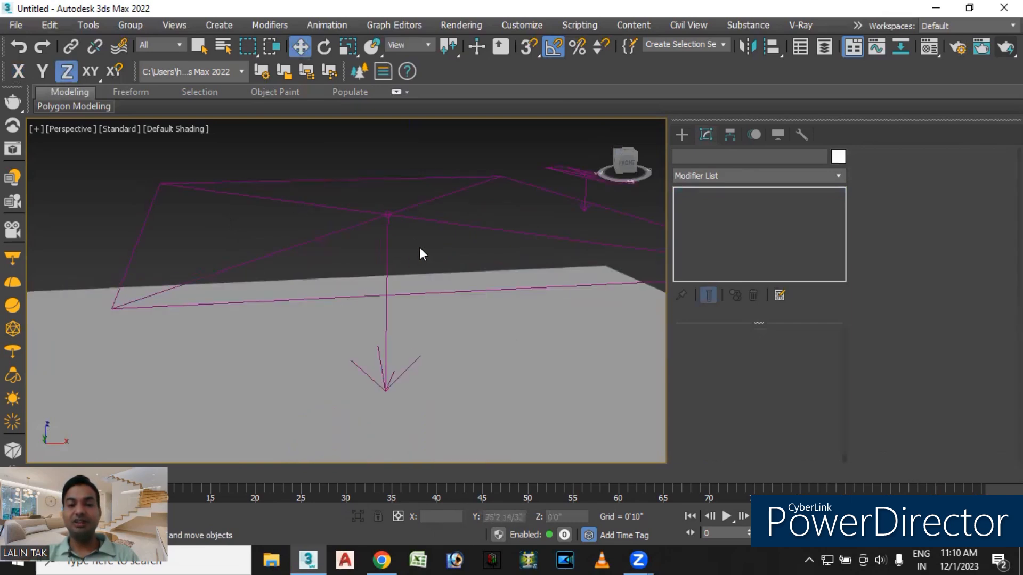
scroll(420, 249, "down", 3)
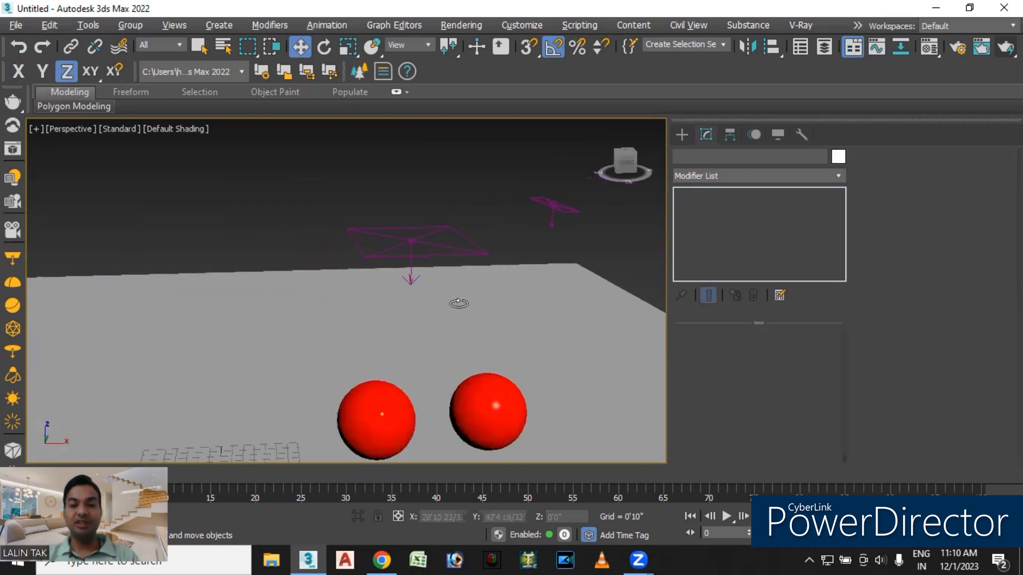
scroll(461, 291, "down", 2)
mouse_move(434, 288)
middle_mouse_down("alt")
mouse_move(432, 272)
mouse_move(436, 303)
middle_mouse_up("alt")
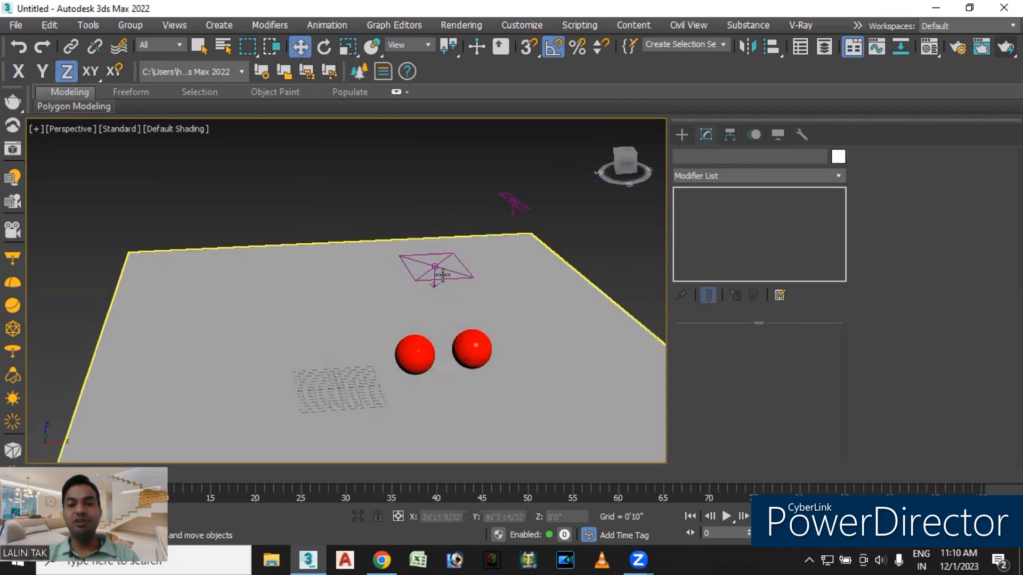
scroll(440, 279, "up", 5)
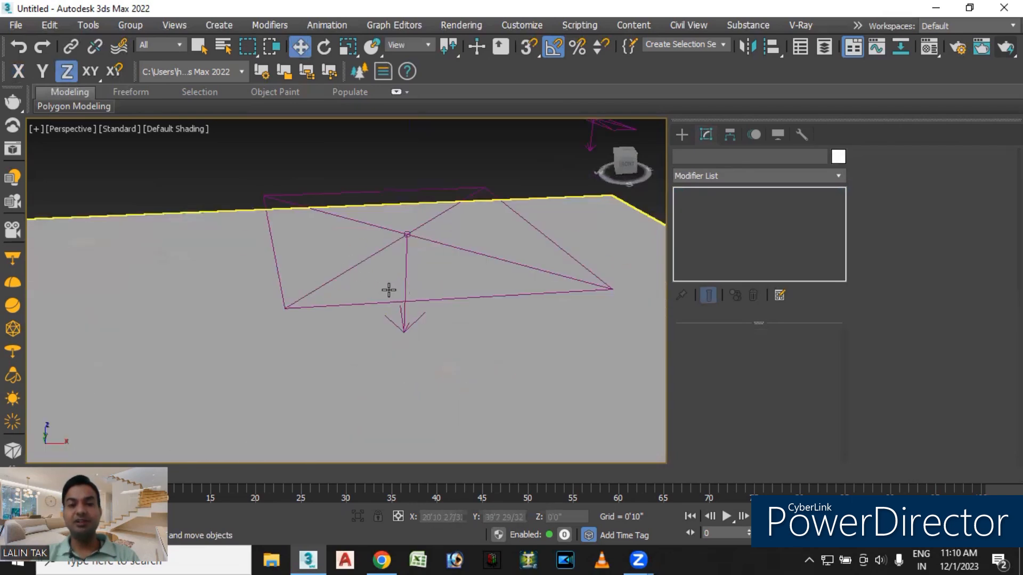
Change the wire color of the light above the spheres to green (red 10, green 208, blue 0), deselect it, and inspect its icon.
left_click(413, 233)
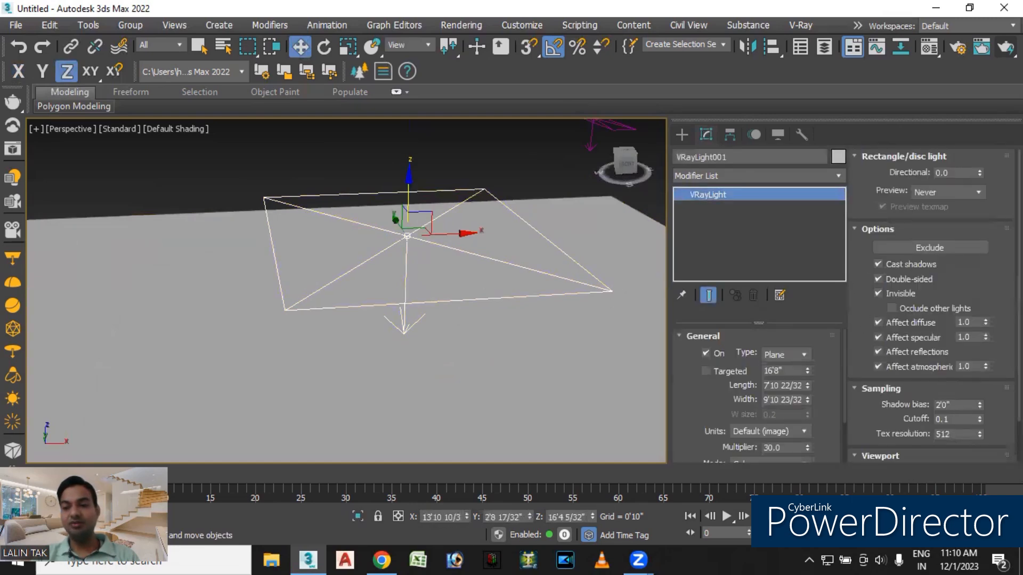
scroll(932, 305, "down", 2)
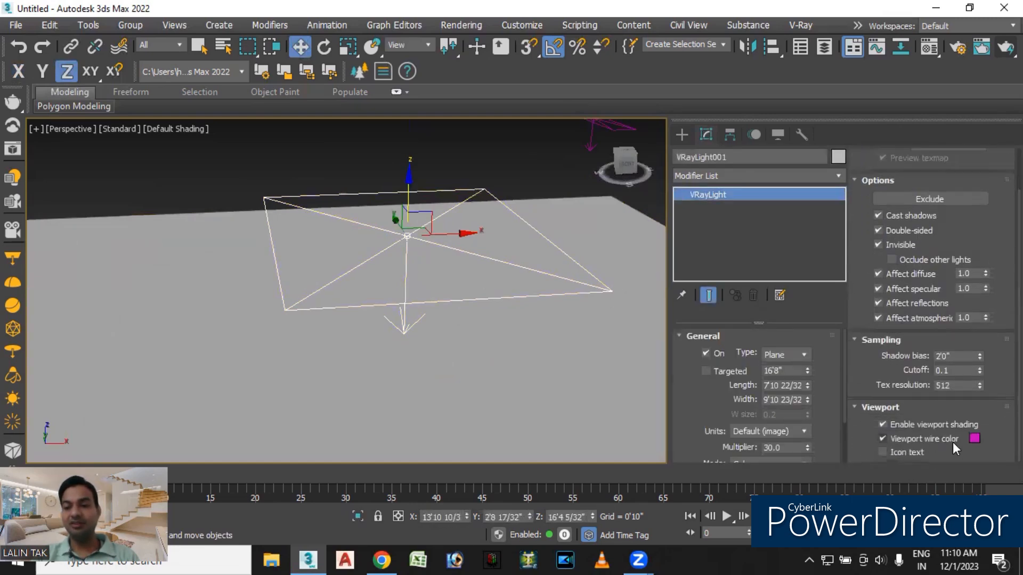
left_click(974, 438)
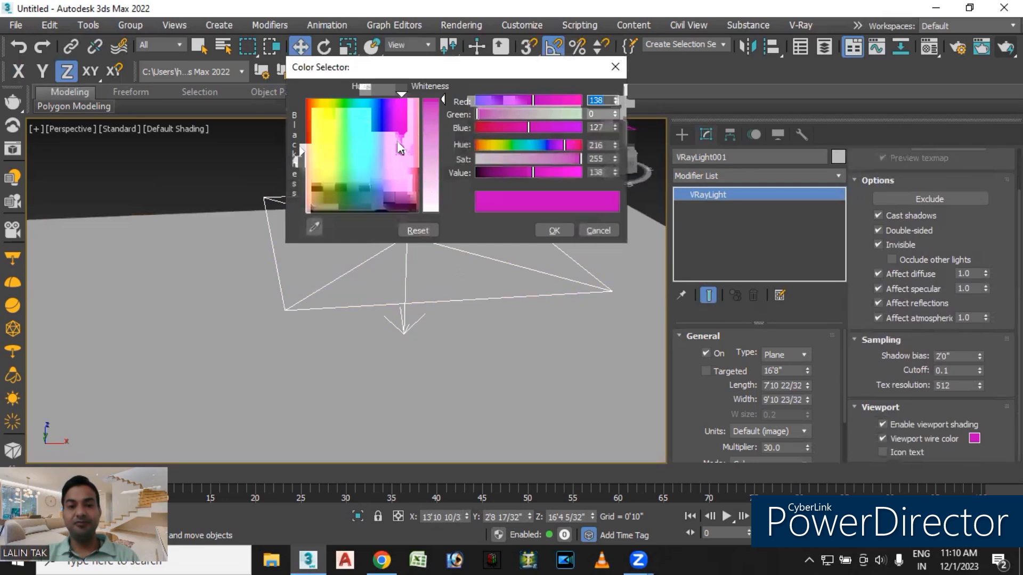
left_click(345, 149)
left_click_drag(431, 102, 431, 98)
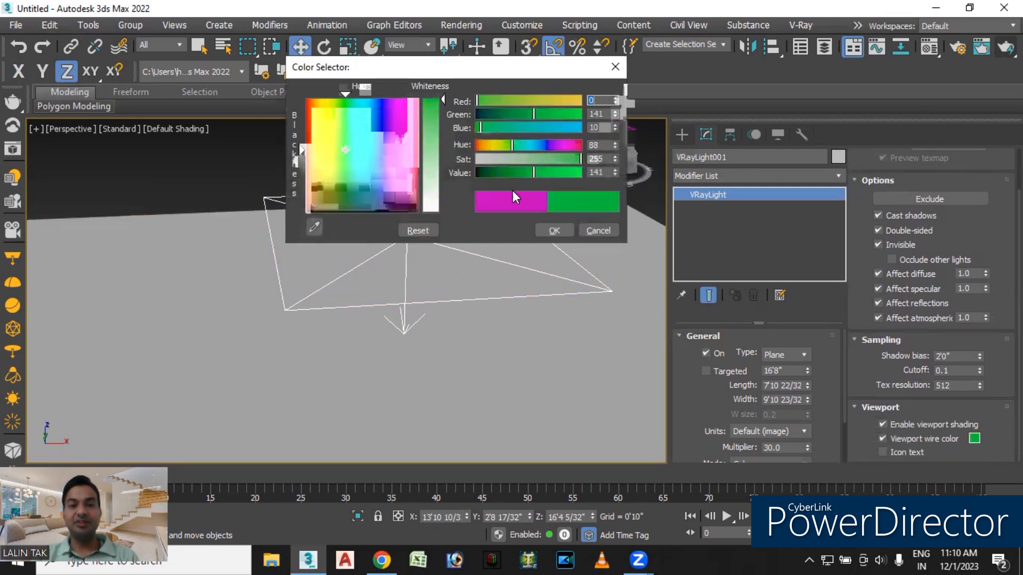
left_click(342, 119)
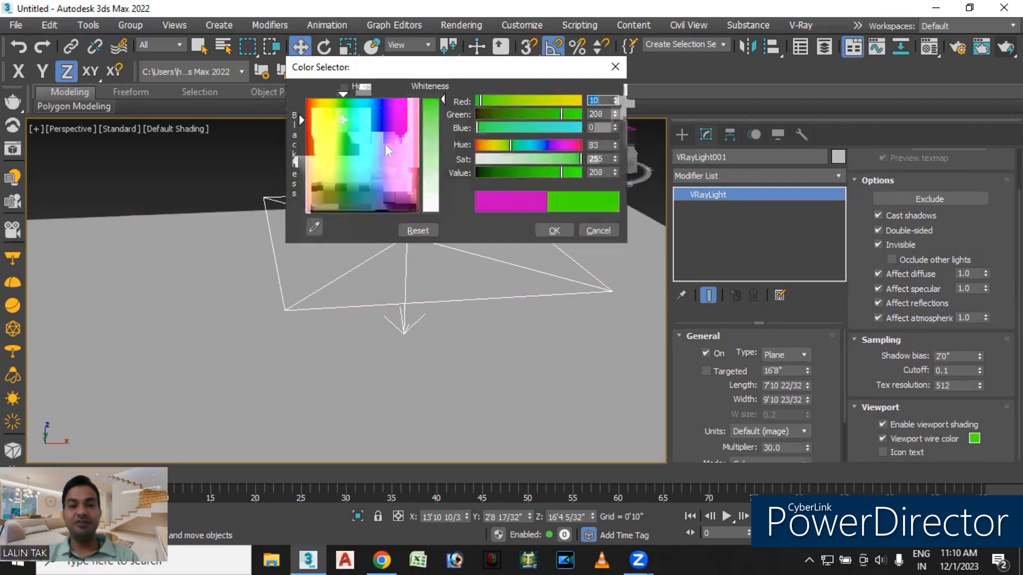
left_click(548, 230)
left_click(238, 196)
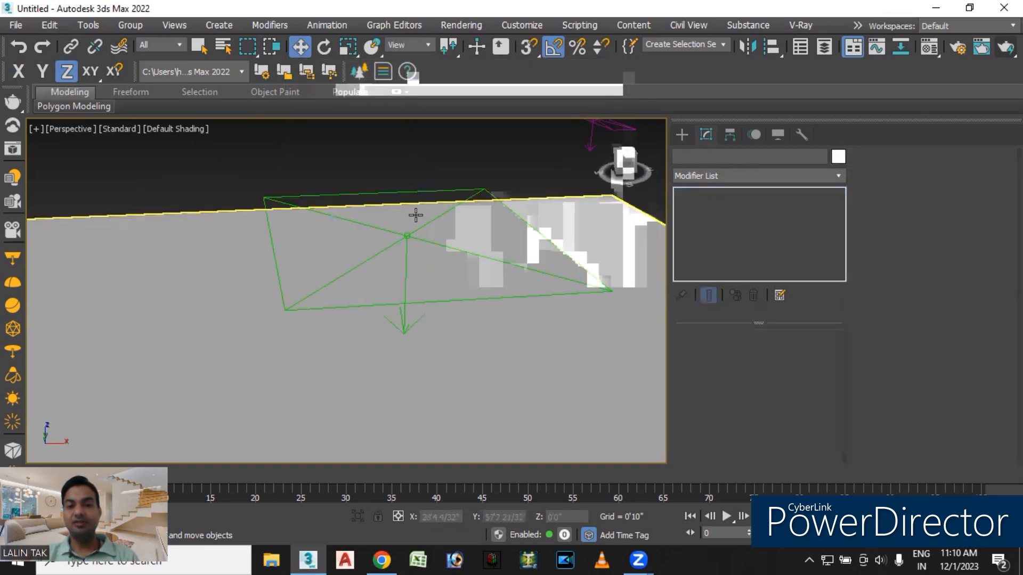
scroll(400, 234, "down", 3)
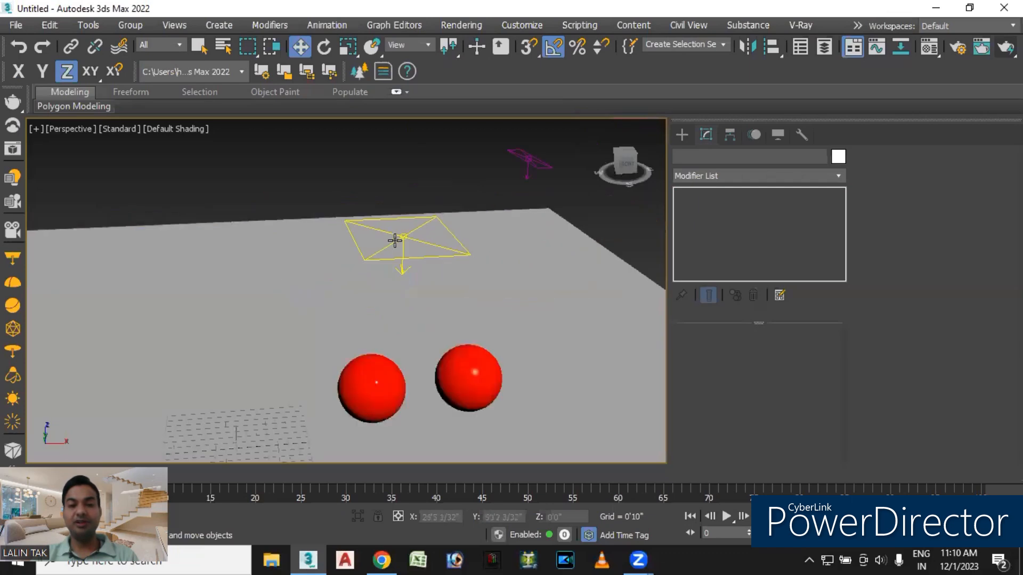
scroll(413, 240, "up", 4)
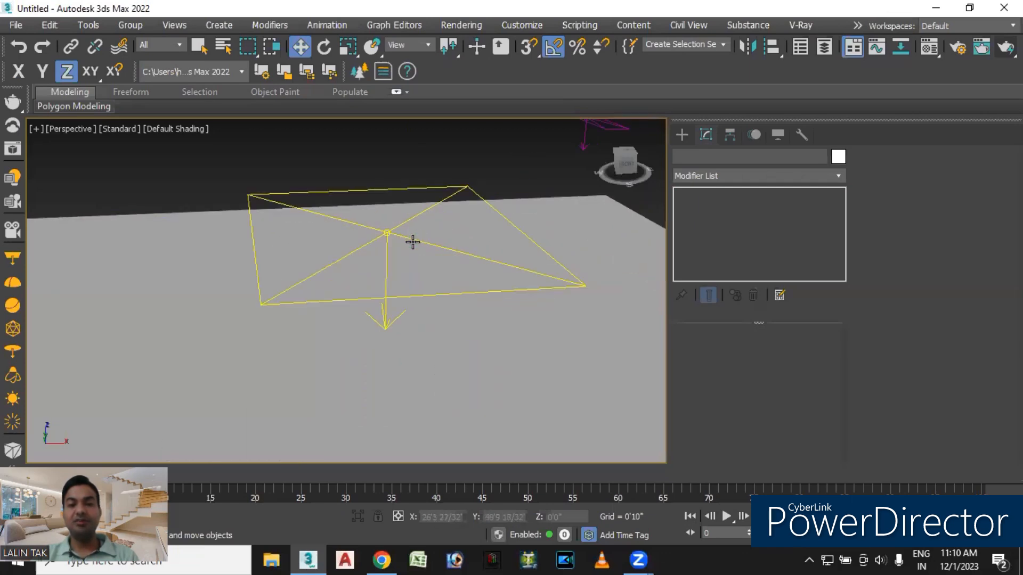
Turn on Icon text for the VRayLight above the spheres, deselect it, and check its viewport label.
left_click(387, 233)
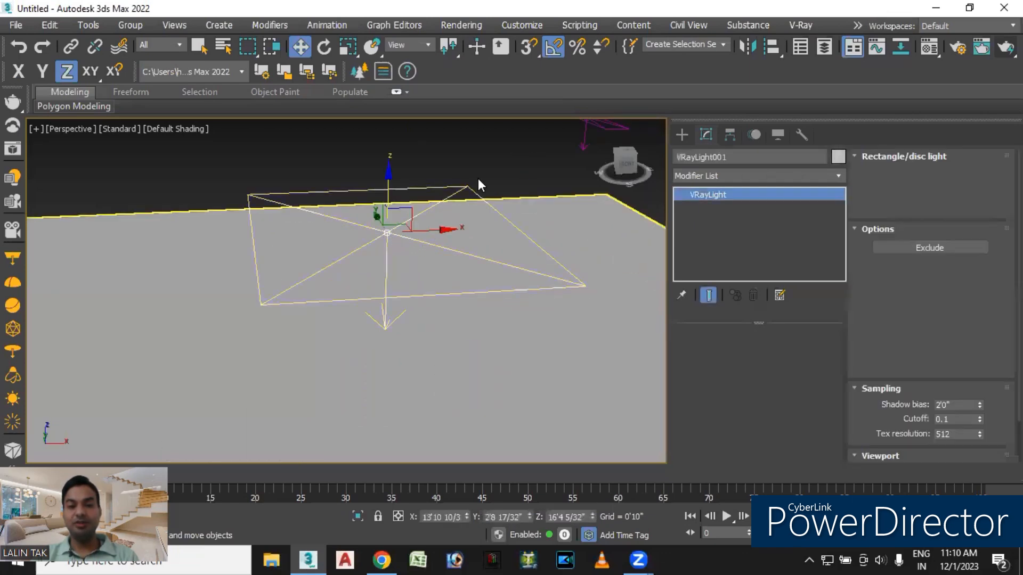
scroll(937, 458, "down", 2)
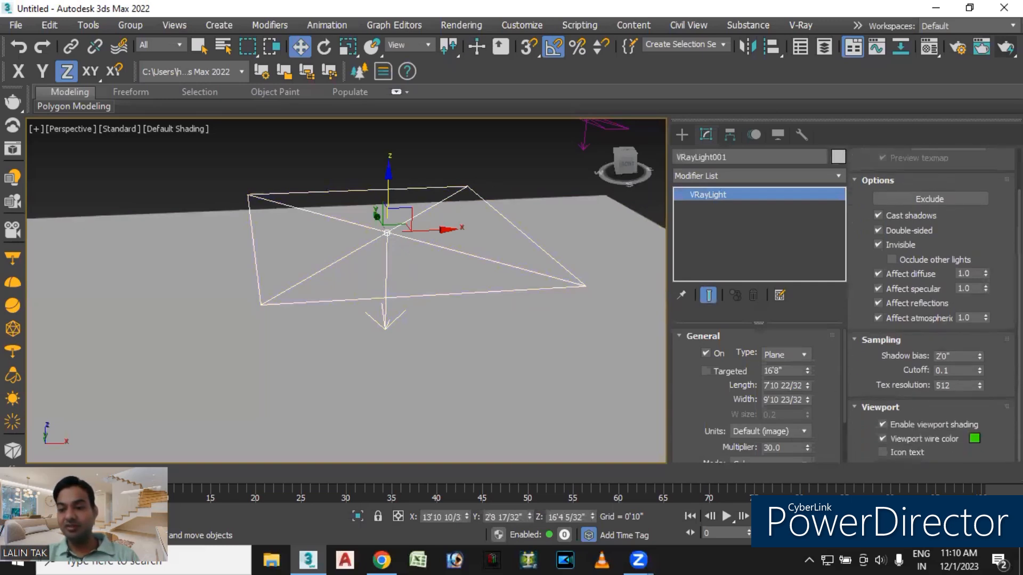
left_click(882, 452)
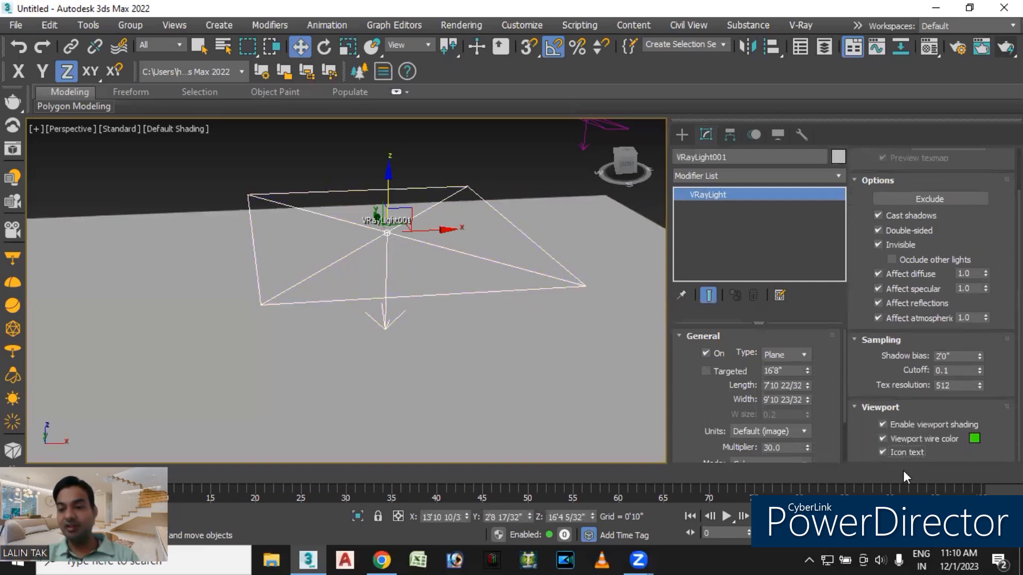
left_click(499, 156)
scroll(388, 225, "up", 2)
scroll(387, 230, "down", 2)
Turn on Icon text for the second VRayLight near the ground's far corner and inspect its label up close.
middle_click_drag(413, 228, 414, 228)
scroll(414, 228, "down", 3)
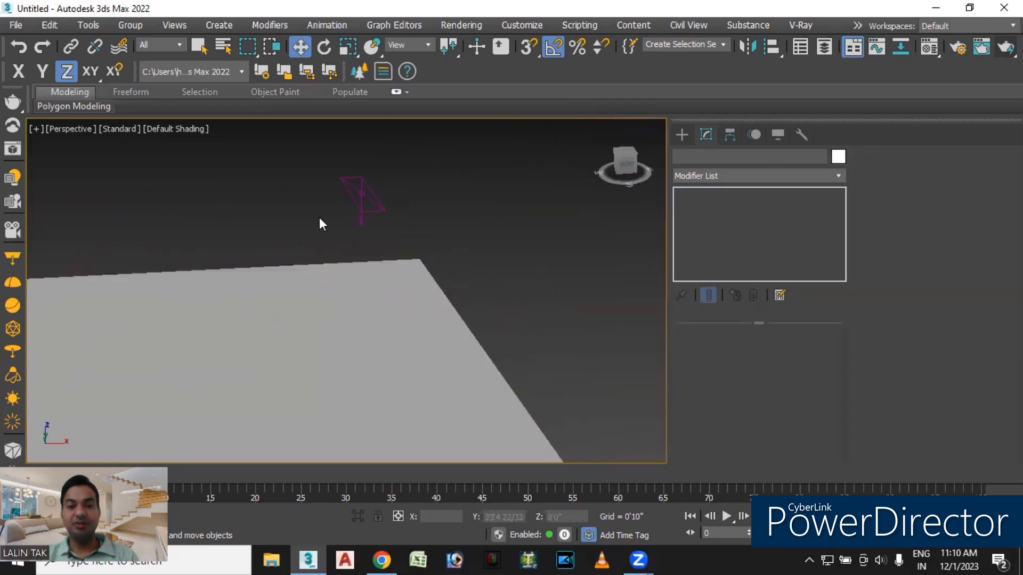
left_click(363, 194)
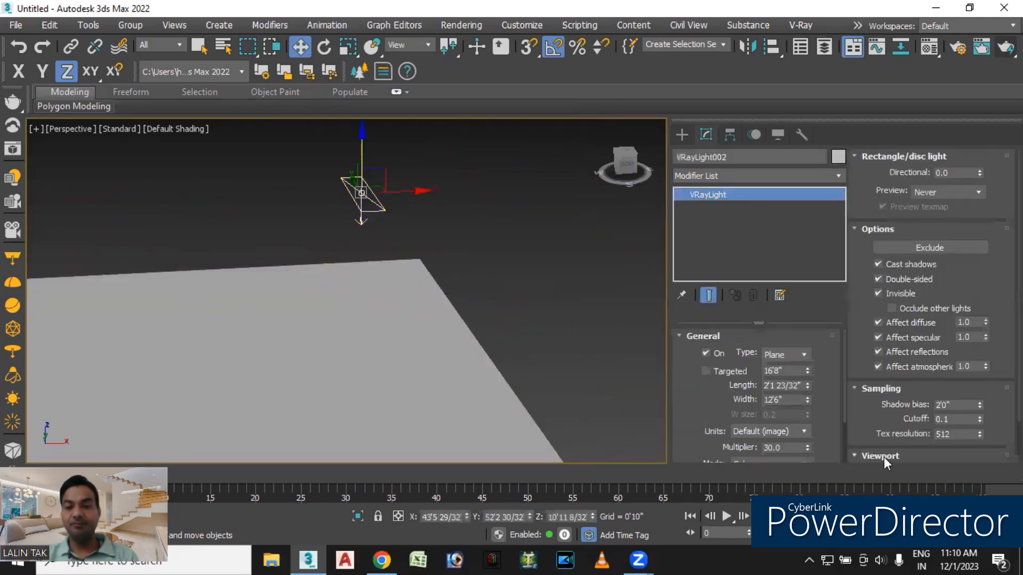
scroll(953, 453, "down", 2)
left_click(884, 452)
scroll(370, 194, "up", 3)
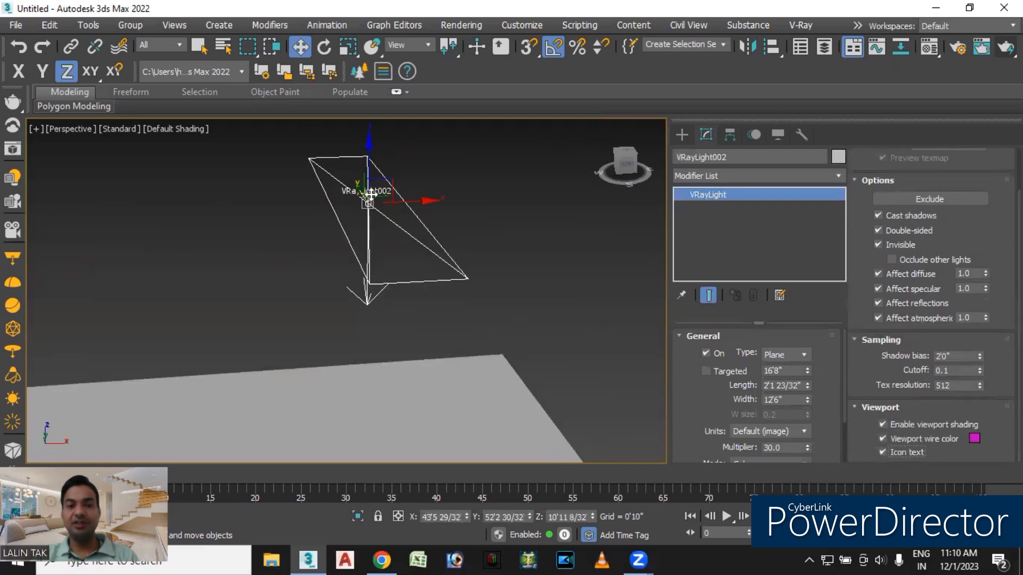
Examine the icon text labels of both VRayLights up close and from a wider view that includes the spheres.
scroll(389, 207, "down", 4)
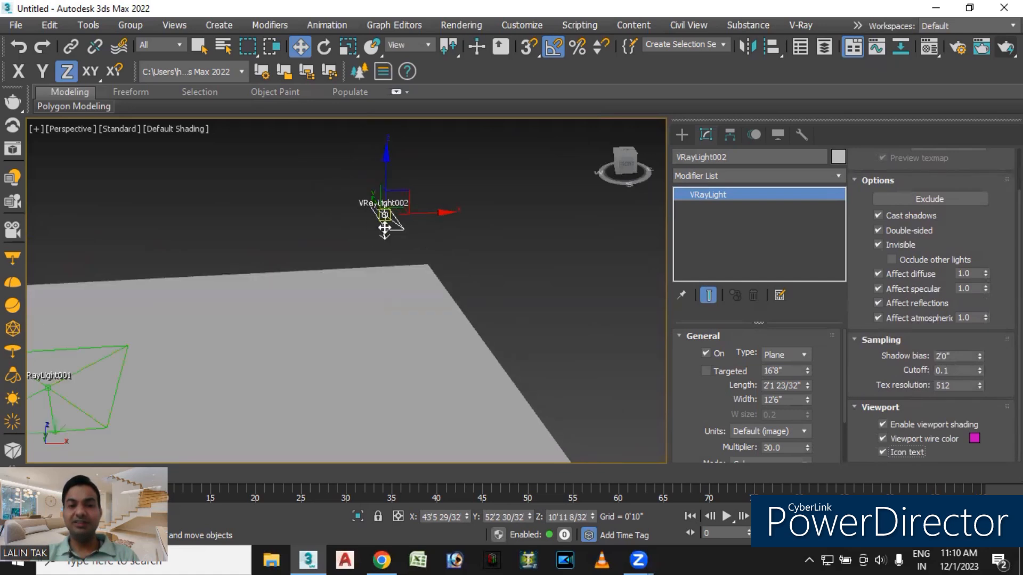
scroll(386, 218, "up", 3)
scroll(354, 240, "down", 3)
middle_click_drag(363, 261, 565, 175)
scroll(429, 233, "down", 2)
middle_click_drag(385, 390, 375, 356, "alt")
scroll(369, 330, "down", 3)
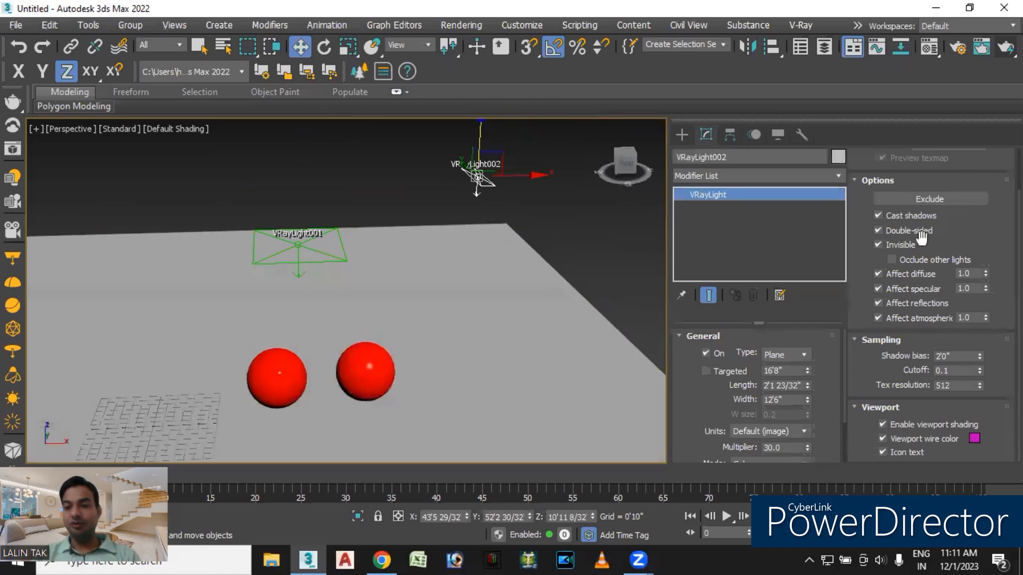
Review the second VRayLight's Rectangle/disc light and Options settings and its General parameters down to the Map slot.
scroll(1017, 320, "up", 1)
scroll(896, 285, "up", 2)
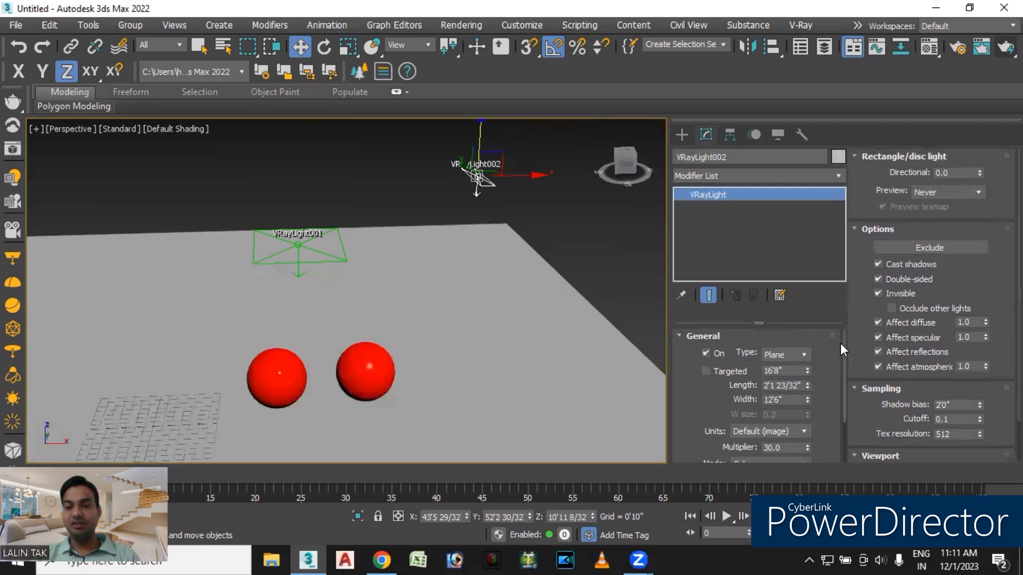
left_click_drag(845, 340, 843, 409)
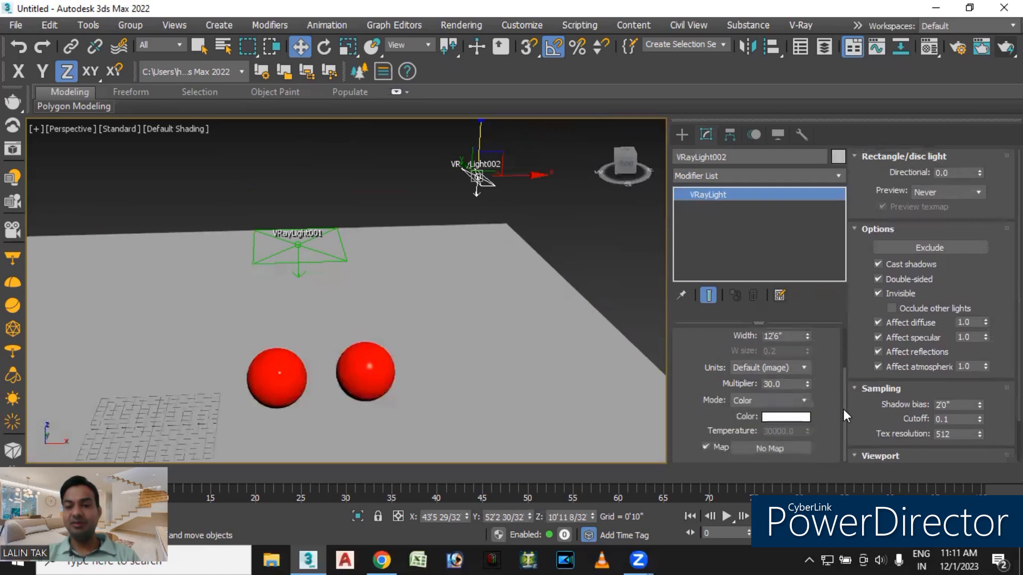
left_click(706, 448)
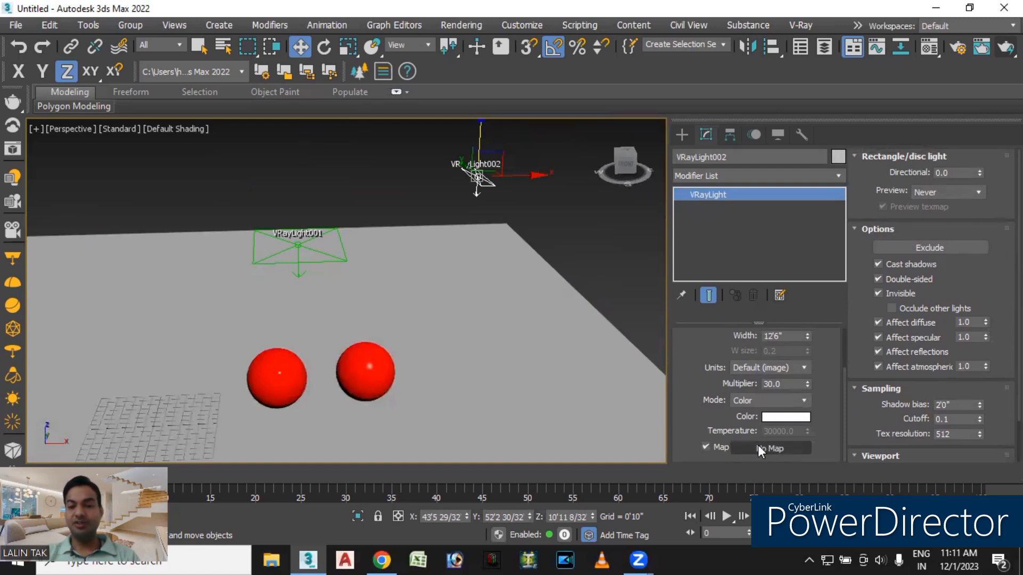
Show the VRay light types available for creation and look over the spheres and existing lights.
left_click(681, 135)
left_click(779, 234)
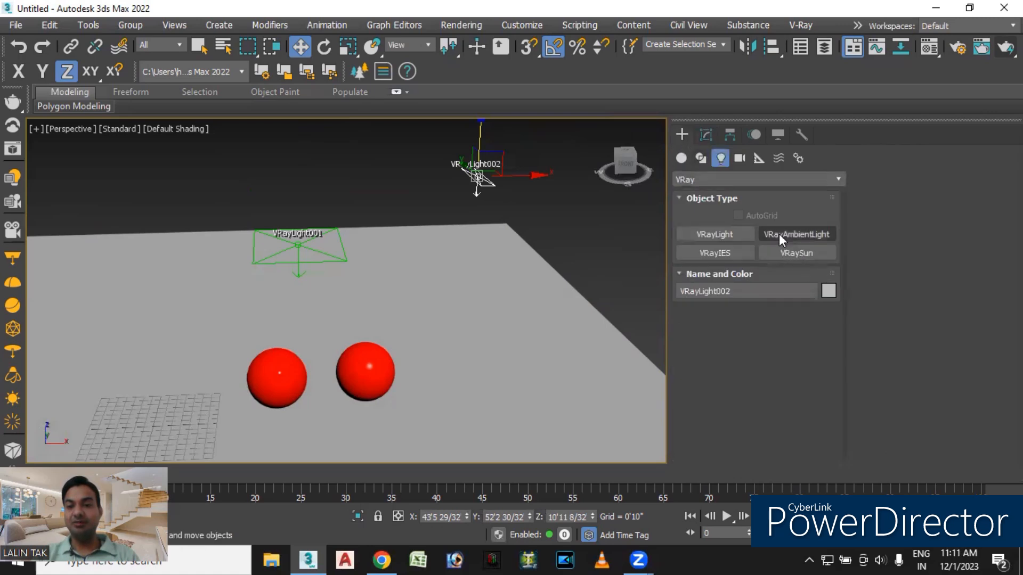
left_click(744, 256)
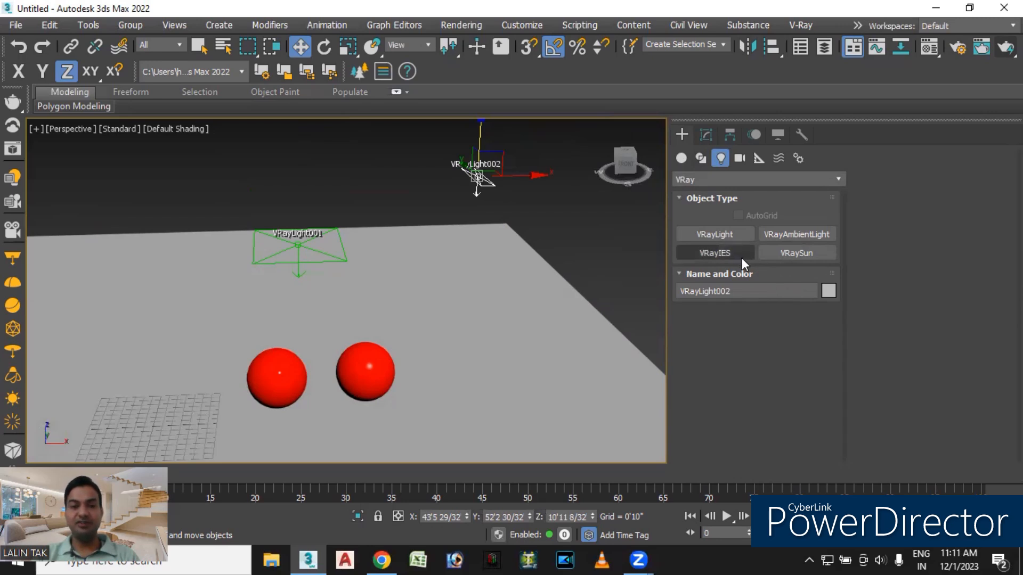
middle_click_drag(500, 262, 550, 210)
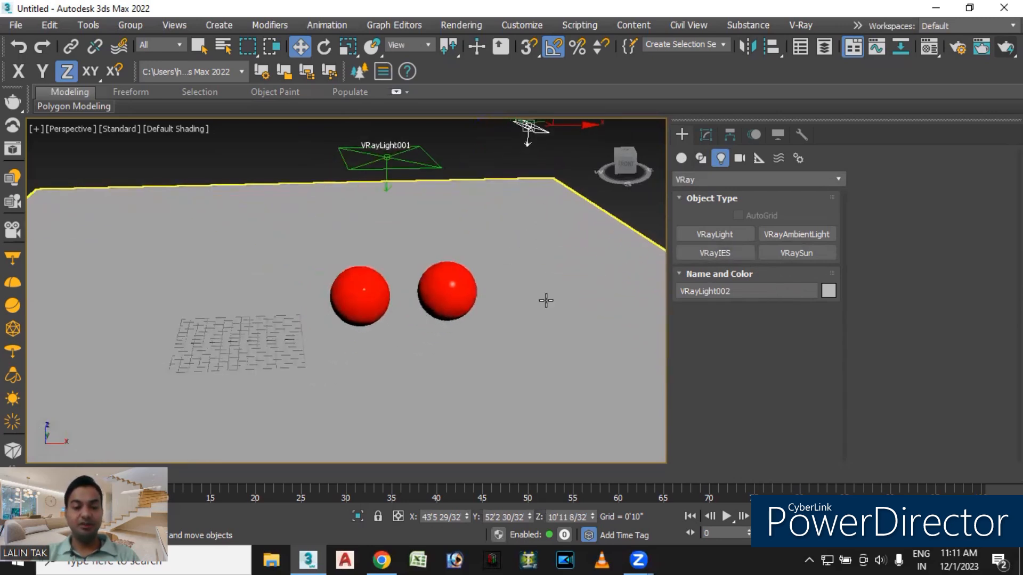
middle_click_drag(537, 319, 528, 318, "alt")
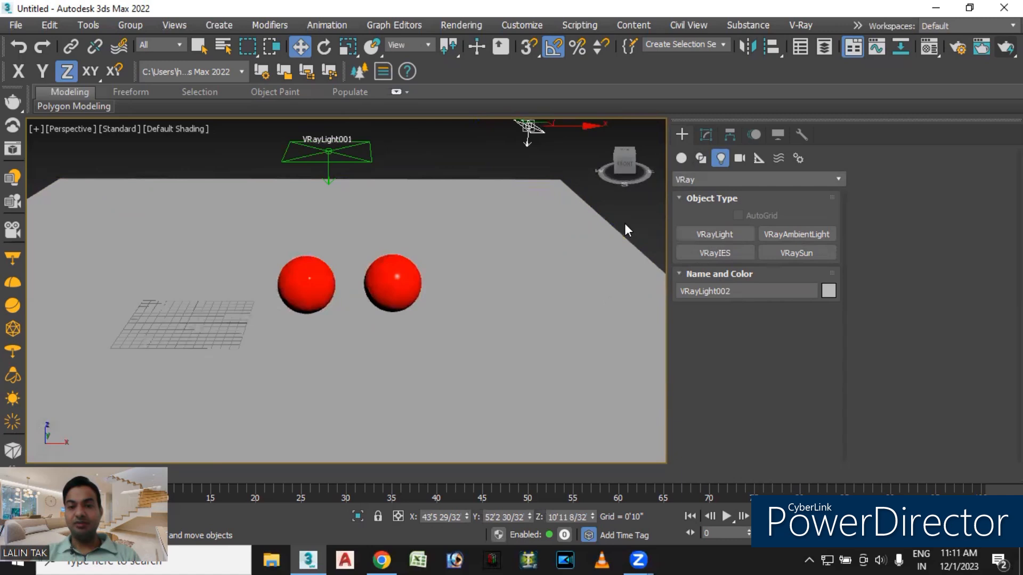
Select the VRayLight above the spheres and review its General, Options, Sampling and Viewport parameters.
left_click(350, 155)
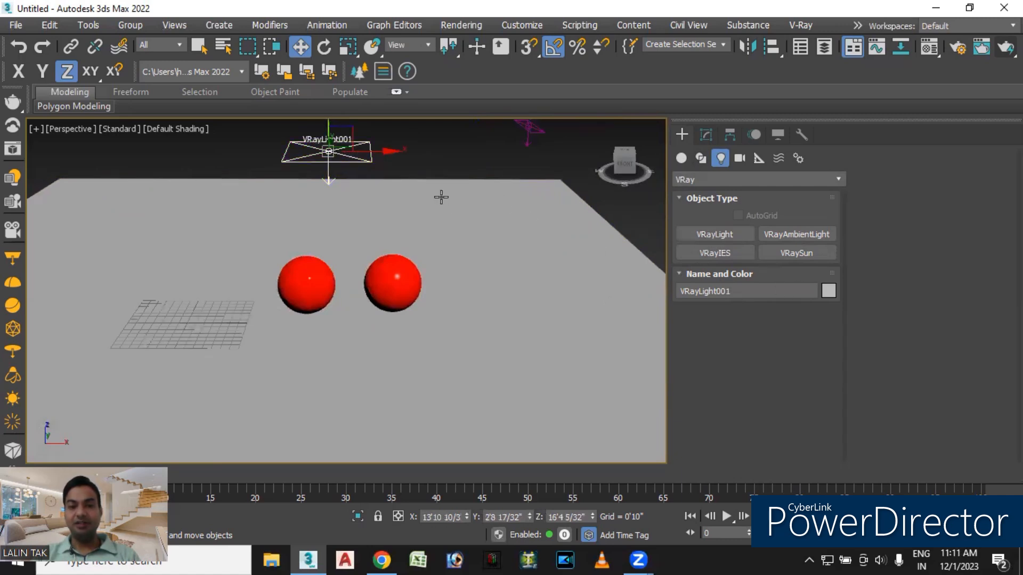
left_click(440, 155)
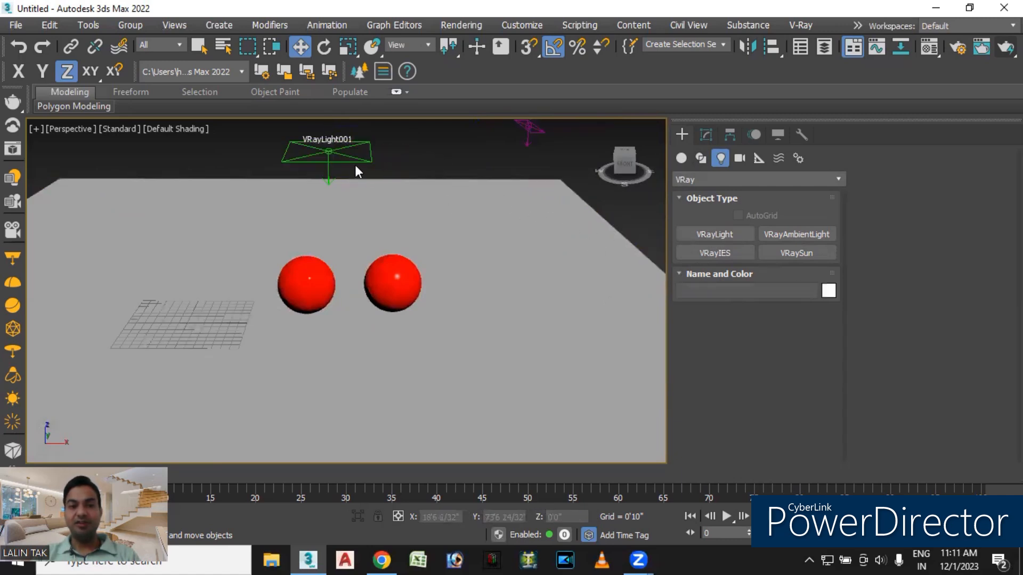
left_click(342, 161)
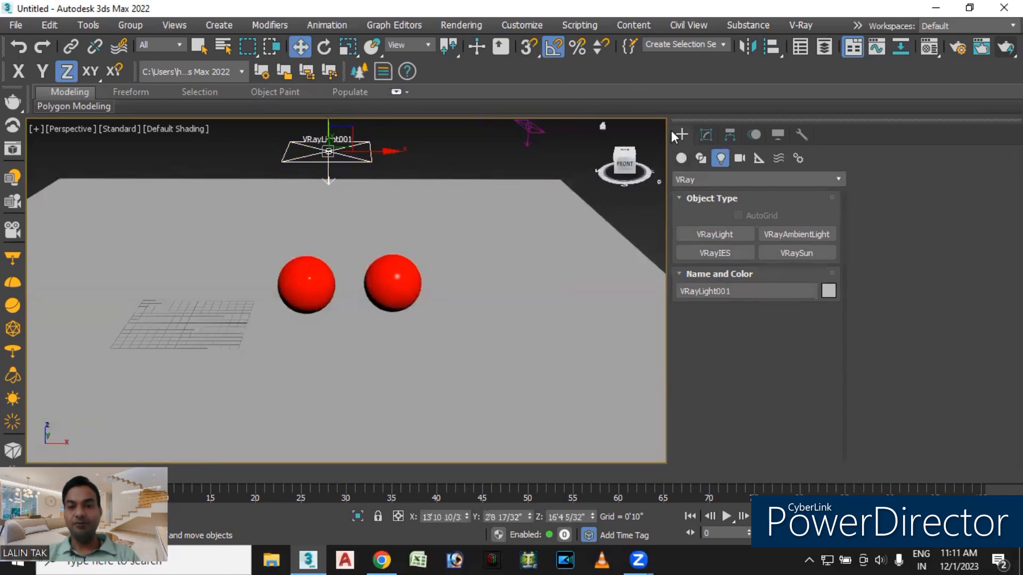
left_click(706, 135)
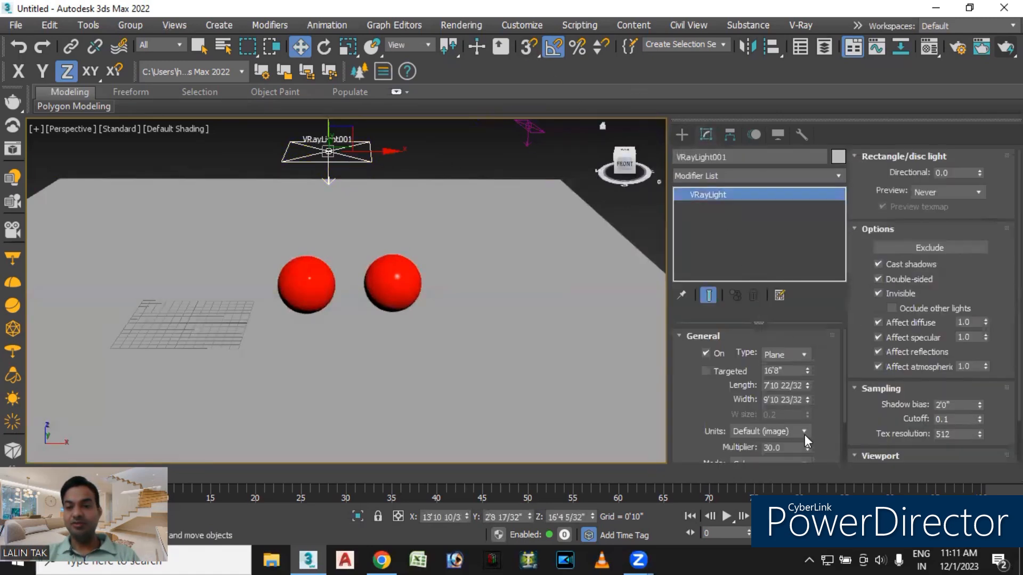
left_click_drag(1019, 341, 1019, 383)
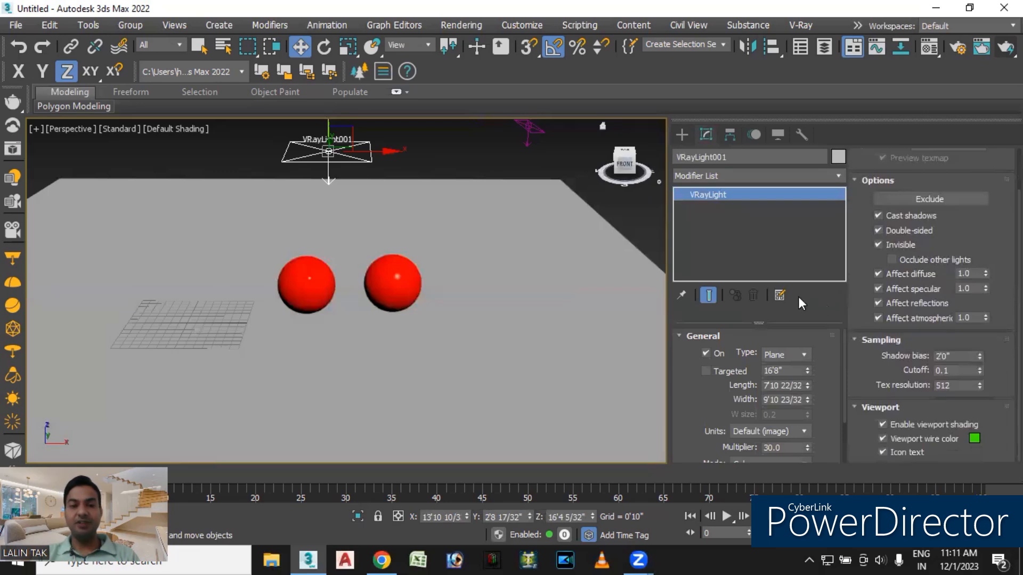
middle_click_drag(448, 261, 491, 221)
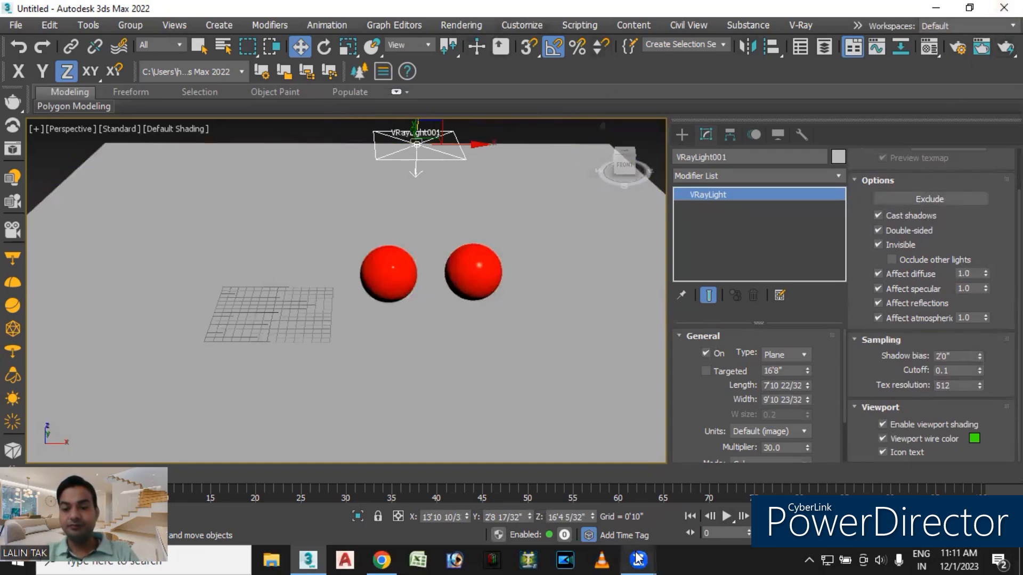
mouse_move(638, 558)
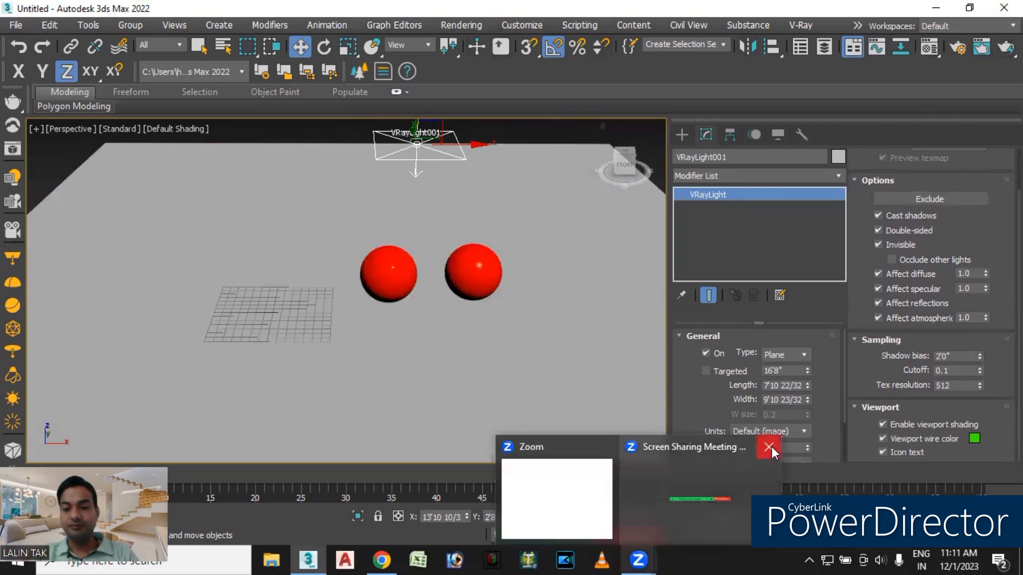